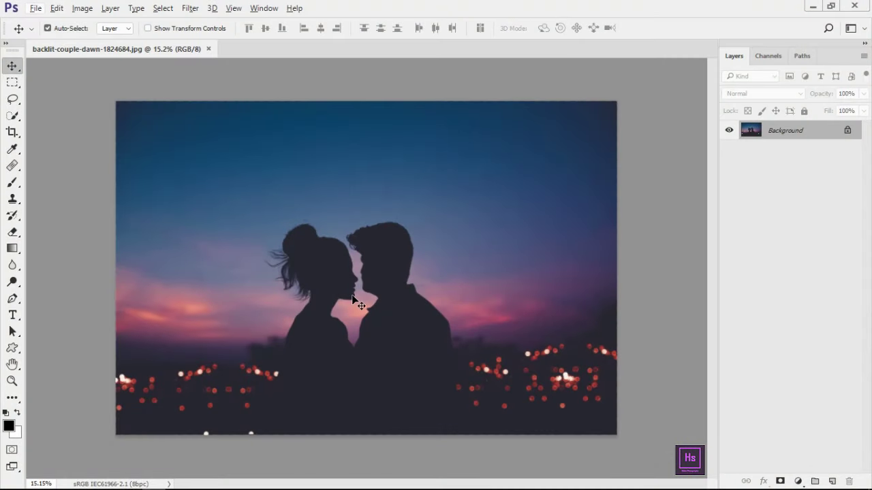
# Duplicate the photo layer as 'for backup' and start a 4:5 crop.
pyautogui.moveTo(825, 245); pyautogui.dragTo(831, 482)
pyautogui.write('for backup')
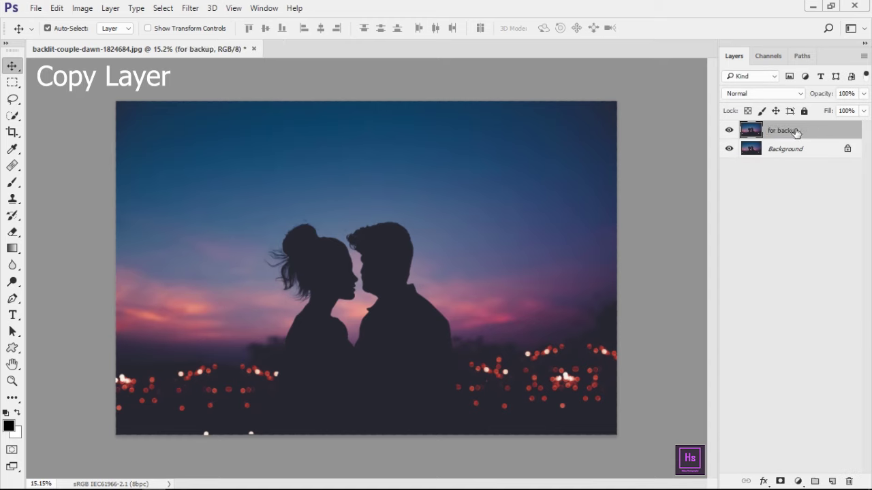
pyautogui.click(798, 255)
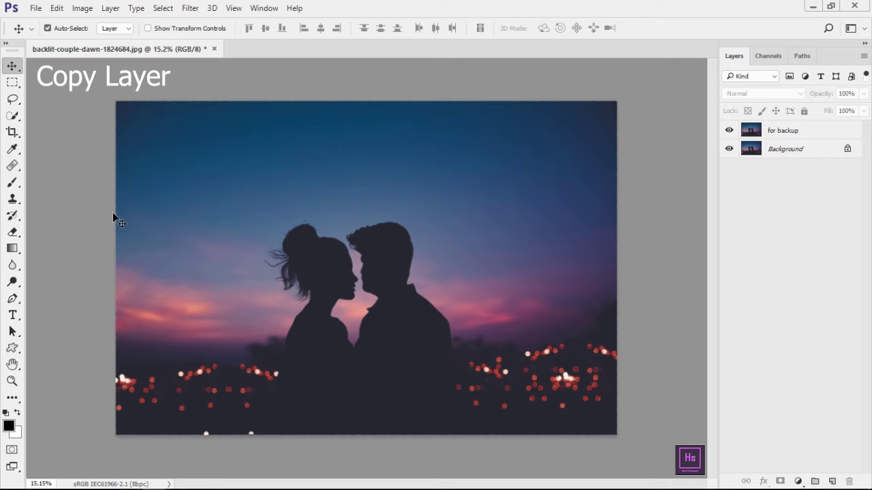
pyautogui.click(12, 133)
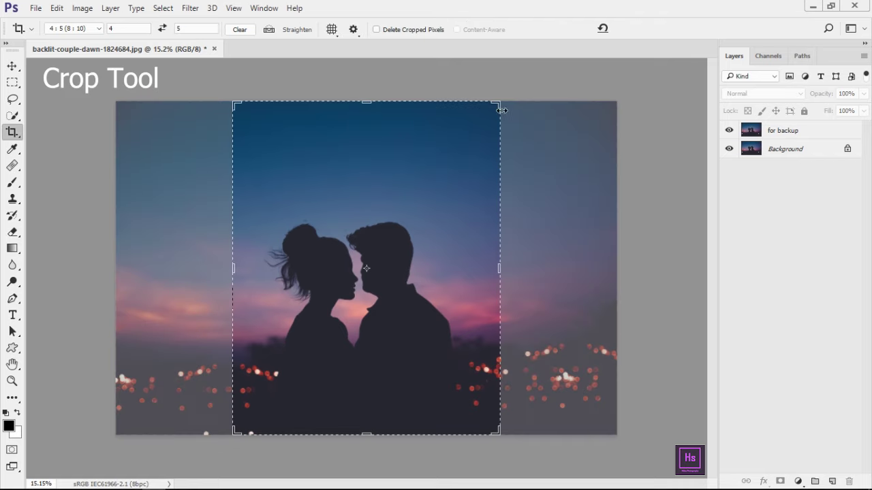
# Apply the 4:5 crop, extending transparent canvas above the sky, and fit the view.
pyautogui.moveTo(498, 105); pyautogui.dragTo(537, 86)
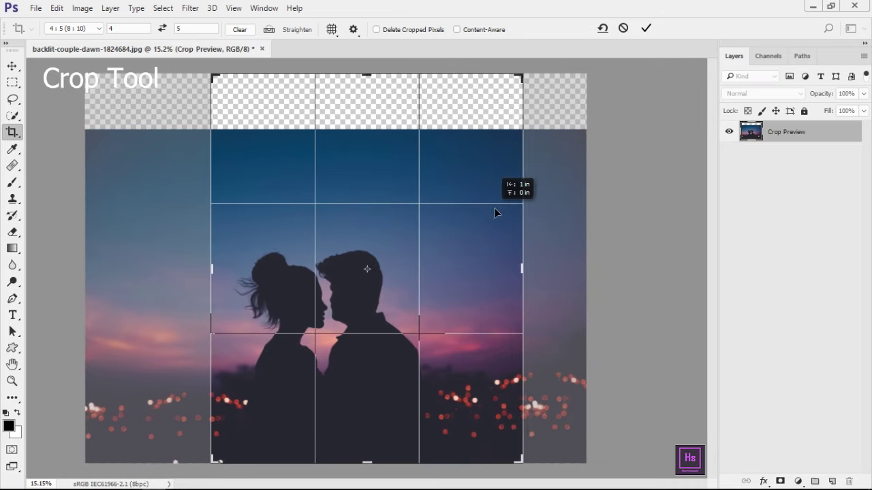
pyautogui.press('Return')
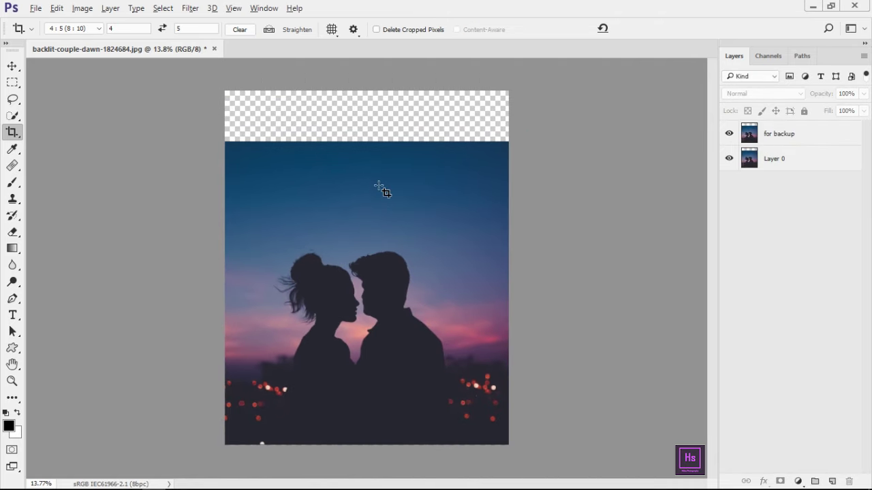
pyautogui.scroll(2, 385, 193)
pyautogui.moveTo(419, 252); pyautogui.dragTo(426, 173)
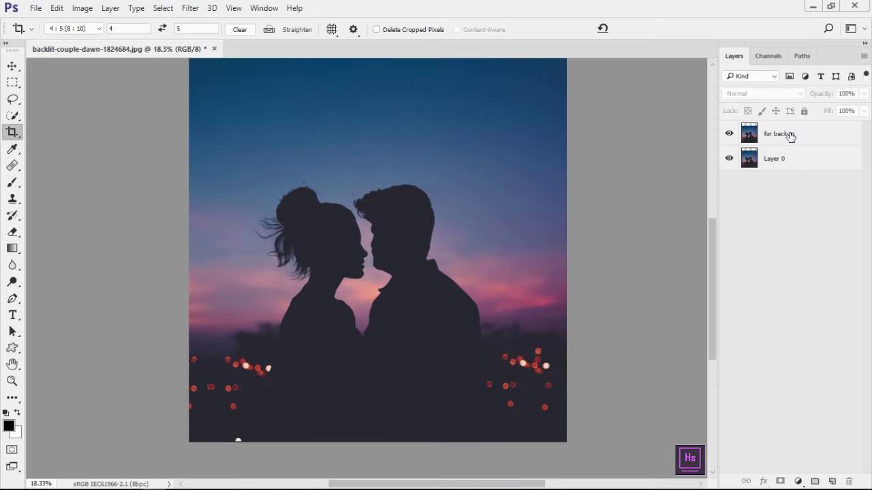
# Select the 'for backup' layer and compare the Red, Green and Blue channels.
pyautogui.click(791, 137)
pyautogui.click(774, 60)
pyautogui.click(770, 153)
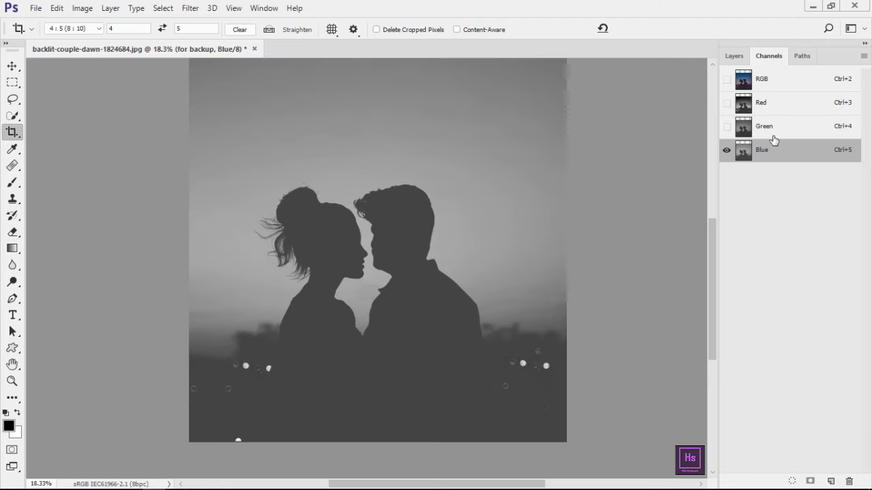
pyautogui.click(774, 136)
pyautogui.click(777, 107)
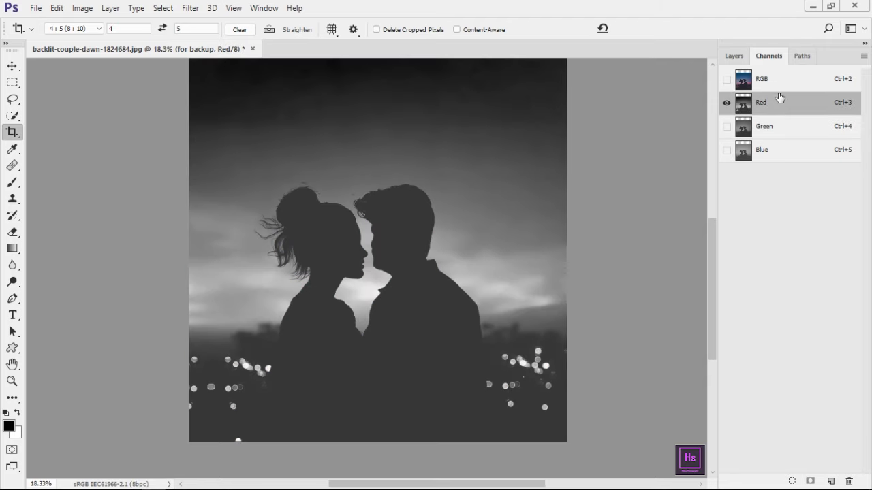
pyautogui.click(783, 146)
# Duplicate the Blue channel and apply Levels 6/0.42/127 for a white sky and dark couple.
pyautogui.moveTo(797, 156)
pyautogui.mouseDown()
pyautogui.moveTo(849, 482)
pyautogui.moveTo(831, 481)
pyautogui.mouseUp()
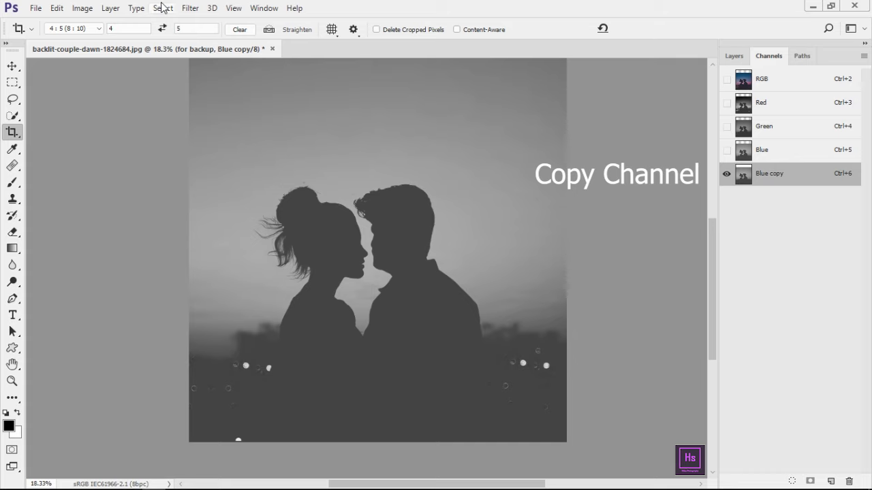
pyautogui.click(82, 8)
pyautogui.moveTo(101, 40)
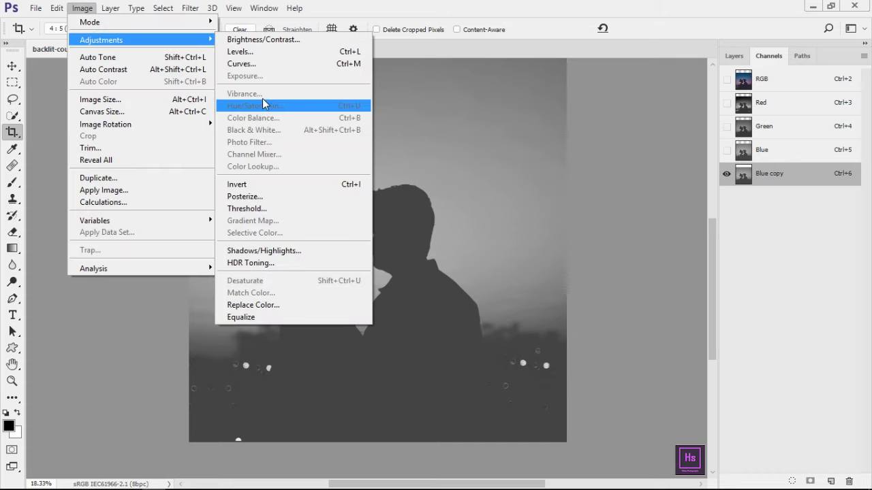
pyautogui.click(264, 52)
pyautogui.moveTo(619, 55); pyautogui.dragTo(674, 45)
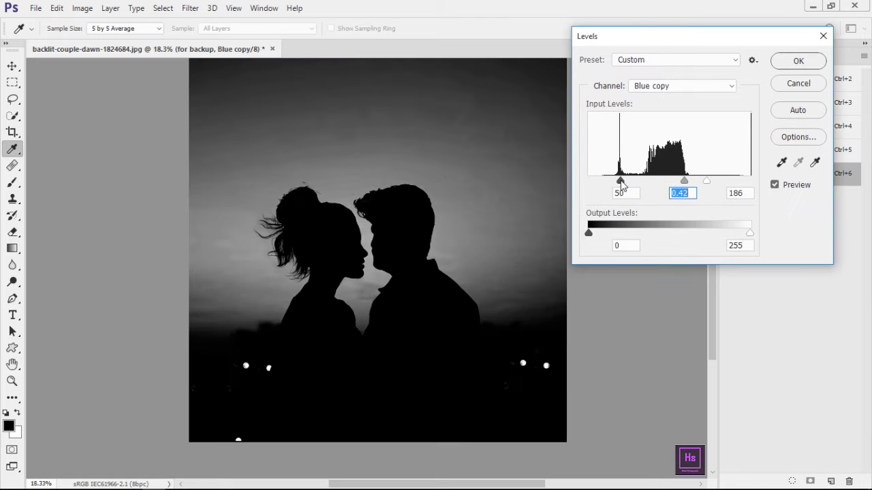
pyautogui.moveTo(747, 184)
pyautogui.mouseDown()
pyautogui.moveTo(660, 187)
pyautogui.moveTo(670, 183)
pyautogui.mouseUp()
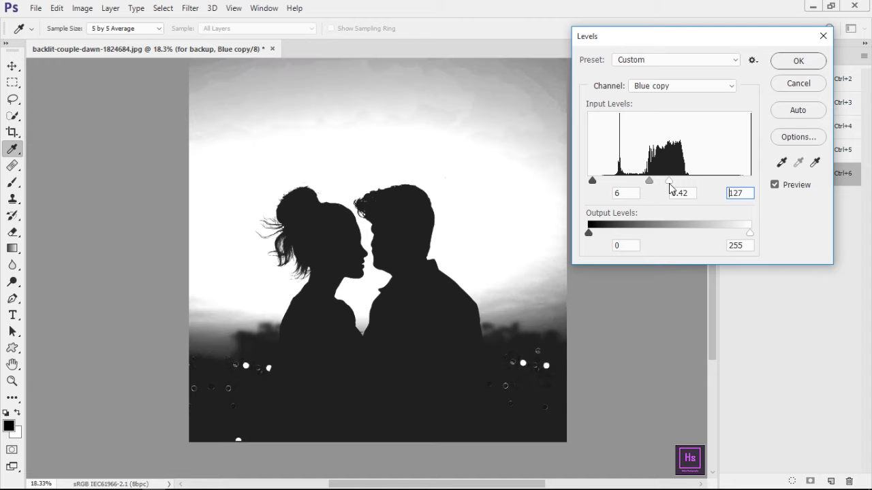
pyautogui.click(799, 61)
# Paint the grey sky in the Blue copy channel pure white.
pyautogui.press('b')
pyautogui.moveTo(282, 198); pyautogui.dragTo(313, 198)
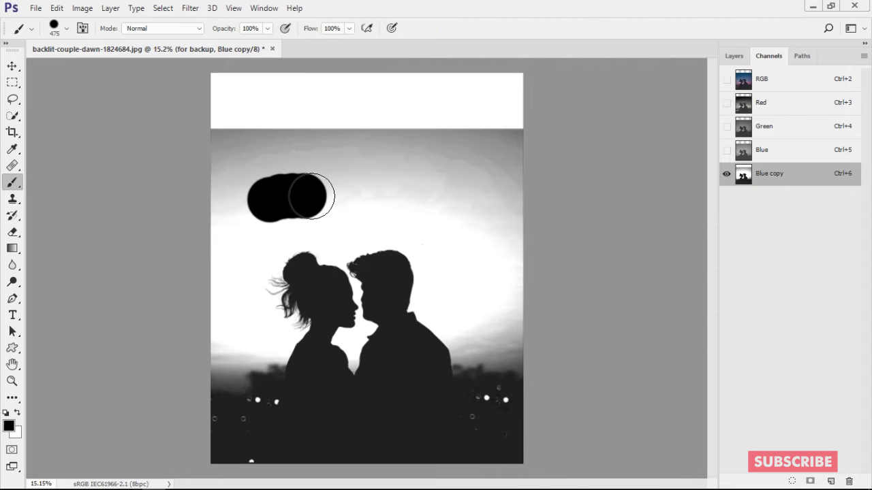
pyautogui.hotkey('ctrl', 'z')
pyautogui.press('x')
pyautogui.moveTo(245, 198)
pyautogui.mouseDown()
pyautogui.moveTo(399, 196)
pyautogui.moveTo(225, 129)
pyautogui.moveTo(505, 251)
pyautogui.mouseUp()
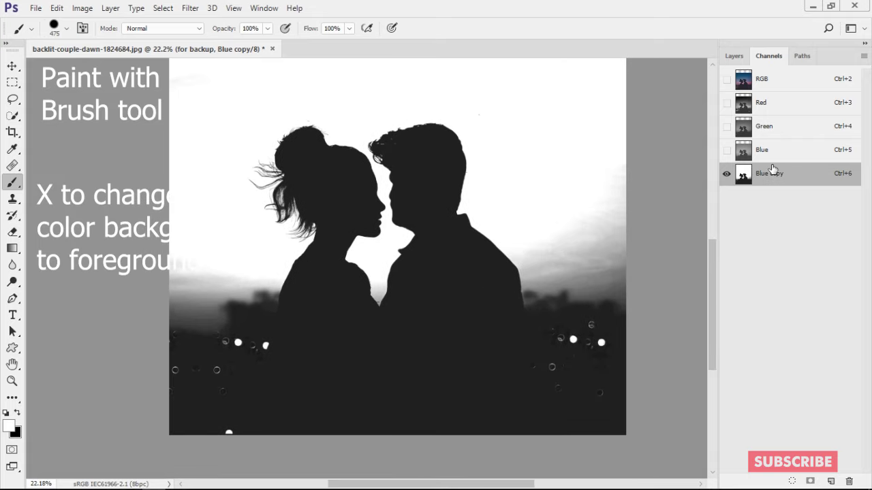
# Apply a second Levels pass with inputs 12/0.96/118 to brighten the sky further.
pyautogui.click(83, 8)
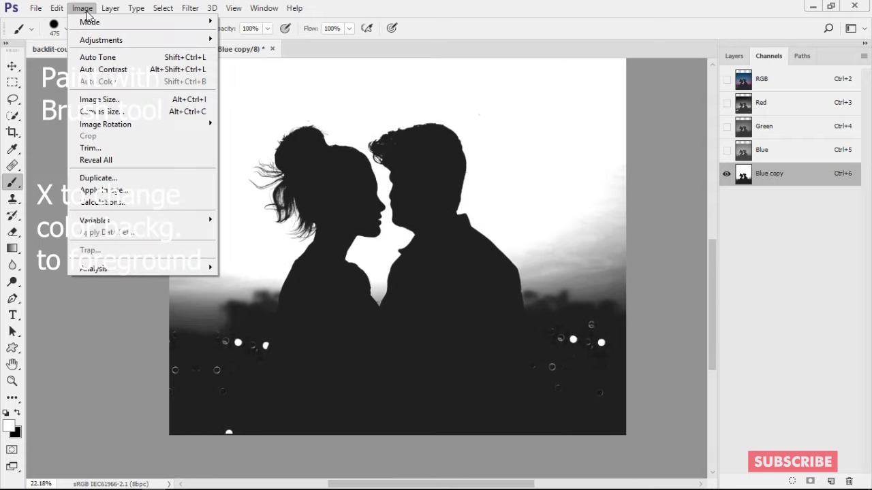
pyautogui.moveTo(101, 40)
pyautogui.click(297, 55)
pyautogui.moveTo(749, 233)
pyautogui.mouseDown()
pyautogui.moveTo(729, 233)
pyautogui.moveTo(749, 232)
pyautogui.mouseUp()
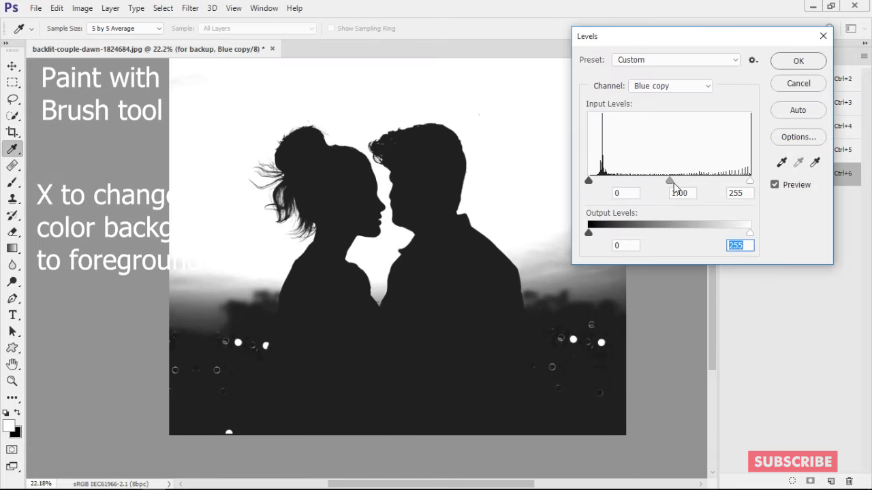
pyautogui.moveTo(670, 180); pyautogui.dragTo(666, 180)
pyautogui.moveTo(749, 180); pyautogui.dragTo(693, 181)
pyautogui.moveTo(589, 181); pyautogui.dragTo(596, 180)
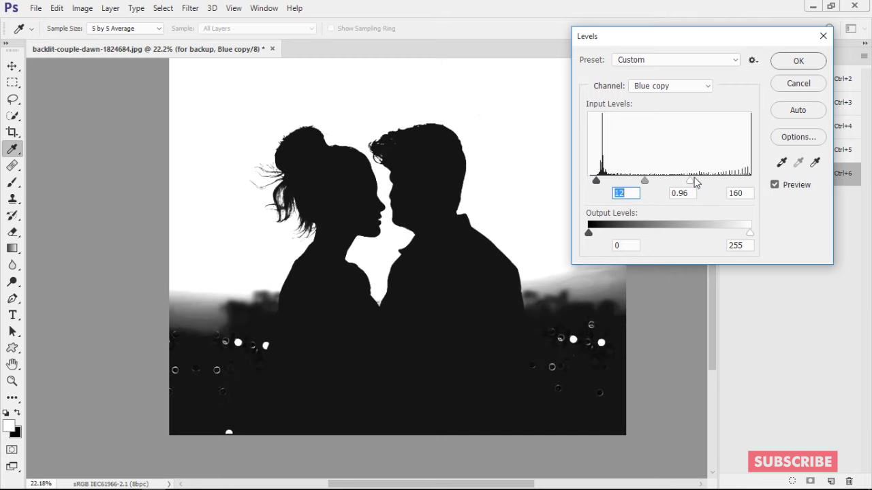
pyautogui.moveTo(694, 178); pyautogui.dragTo(659, 181)
pyautogui.press('Return')
# Return to the Brush, undo a stray black dab, and zoom around the channel.
pyautogui.press('b')
pyautogui.click(571, 349)
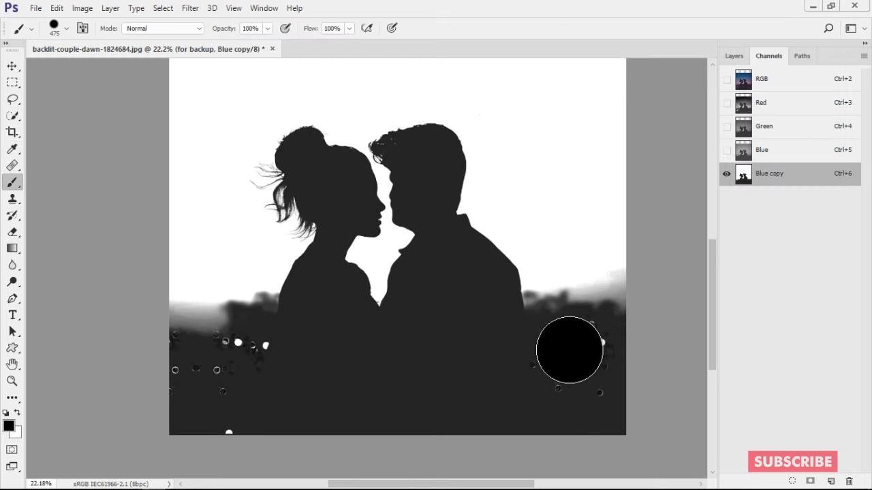
pyautogui.hotkey('ctrl', 'z')
pyautogui.scroll(2, 405, 350)
pyautogui.scroll(1, 405, 351)
pyautogui.scroll(-2, 467, 273)
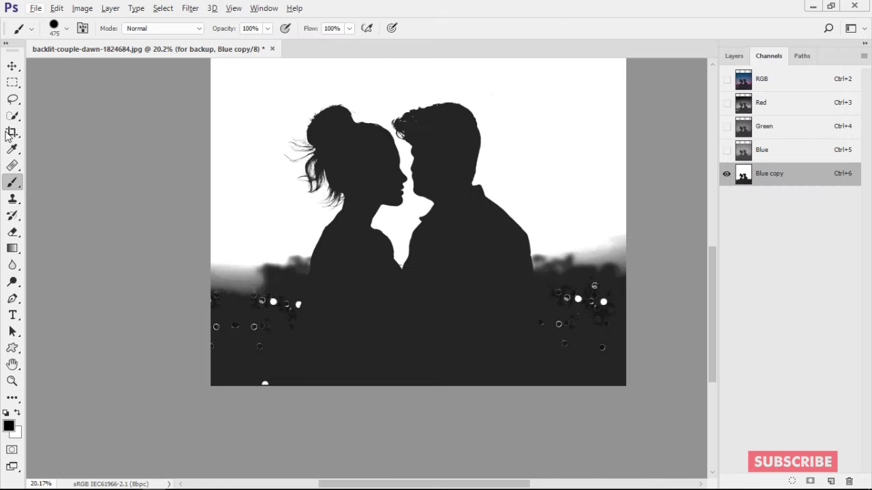
# Paint the woman, the man and the lower-right ground solid black.
pyautogui.press('w')
pyautogui.scroll(1, 694, 231)
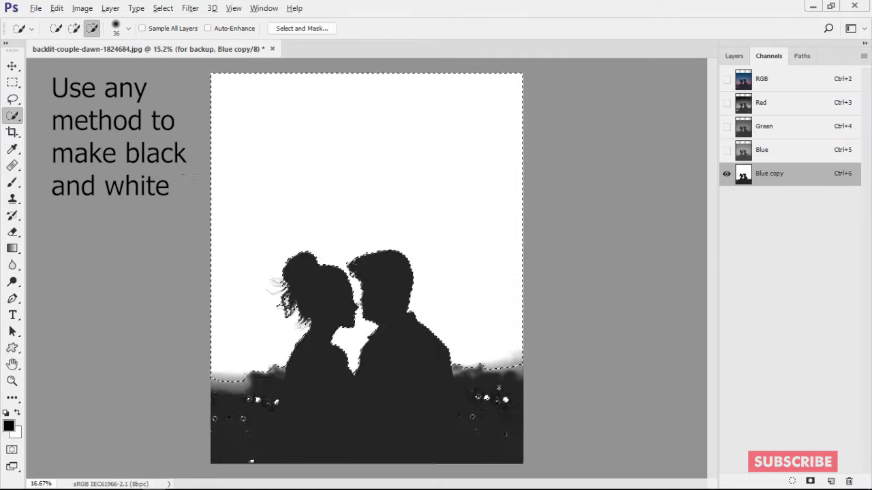
pyautogui.scroll(2, 367, 272)
pyautogui.scroll(-2, 367, 272)
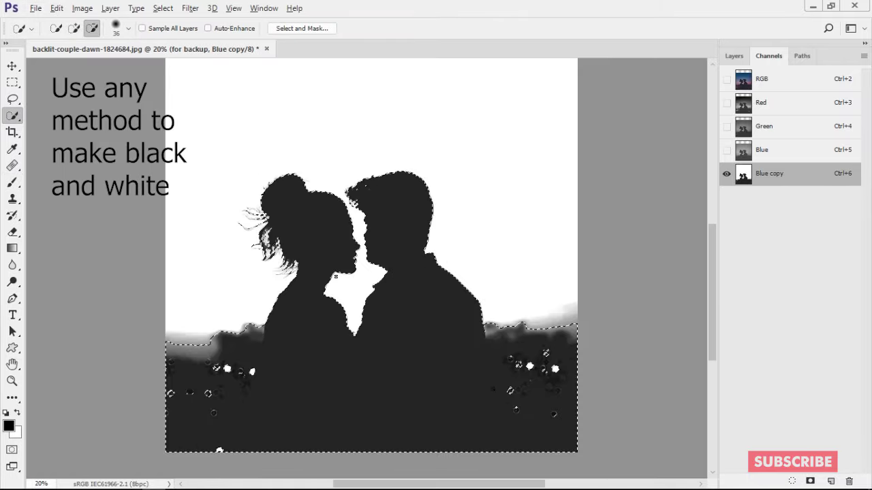
pyautogui.scroll(-1, 367, 272)
pyautogui.press('b')
pyautogui.moveTo(310, 231); pyautogui.dragTo(311, 330)
pyautogui.moveTo(308, 271)
pyautogui.mouseDown()
pyautogui.moveTo(497, 340)
pyautogui.moveTo(229, 346)
pyautogui.moveTo(259, 356)
pyautogui.mouseUp()
pyautogui.moveTo(233, 399); pyautogui.dragTo(538, 402)
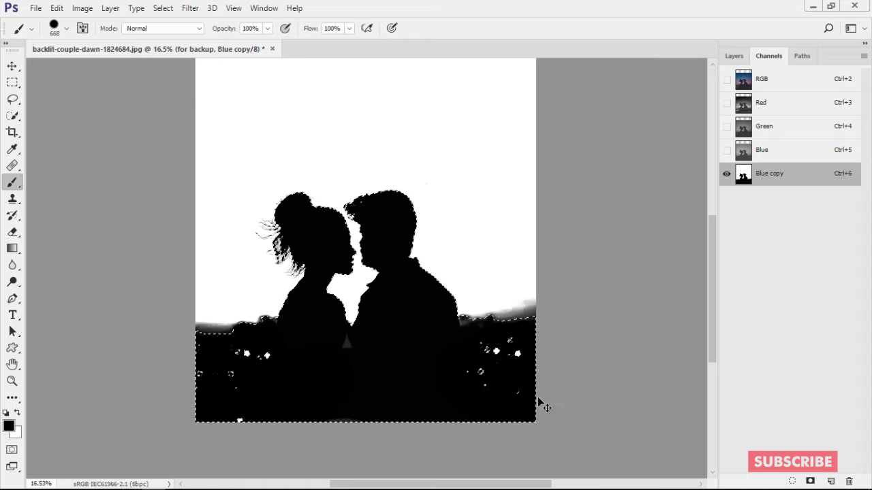
# Zoom in on the woman's profile, enlarge the brush, and inspect the silhouette edges.
pyautogui.scroll(2, 487, 379)
pyautogui.scroll(3, 409, 307)
pyautogui.scroll(2, 339, 195)
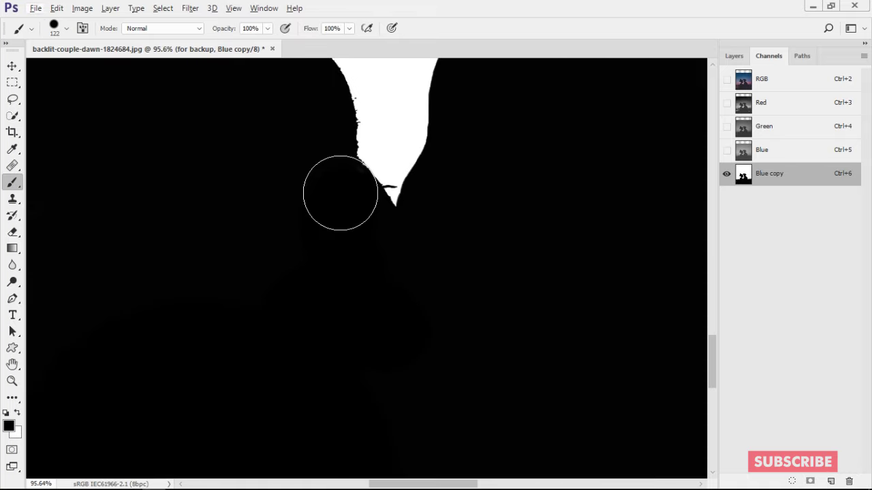
pyautogui.moveTo(338, 195)
pyautogui.mouseDown()
pyautogui.moveTo(365, 374)
pyautogui.moveTo(229, 282)
pyautogui.mouseUp()
pyautogui.scroll(-2, 325, 257)
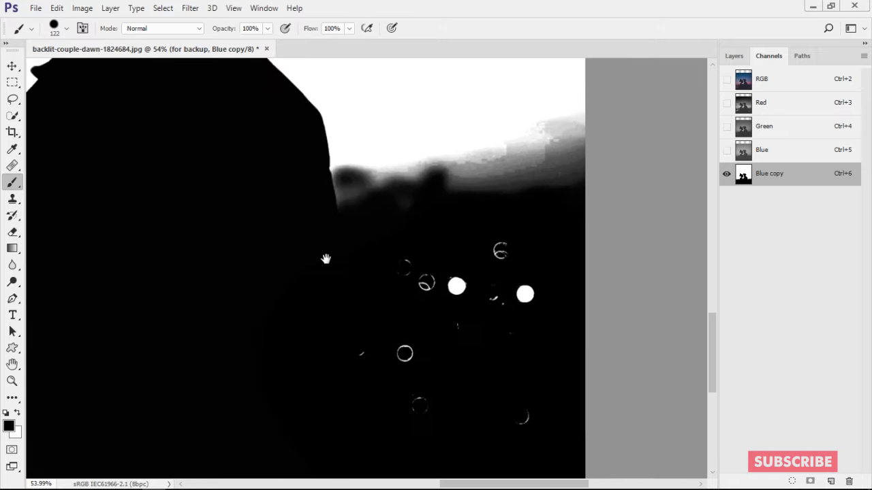
pyautogui.press(']')
pyautogui.hscroll(-10, 497, 261)
pyautogui.hscroll(3, 272, 204)
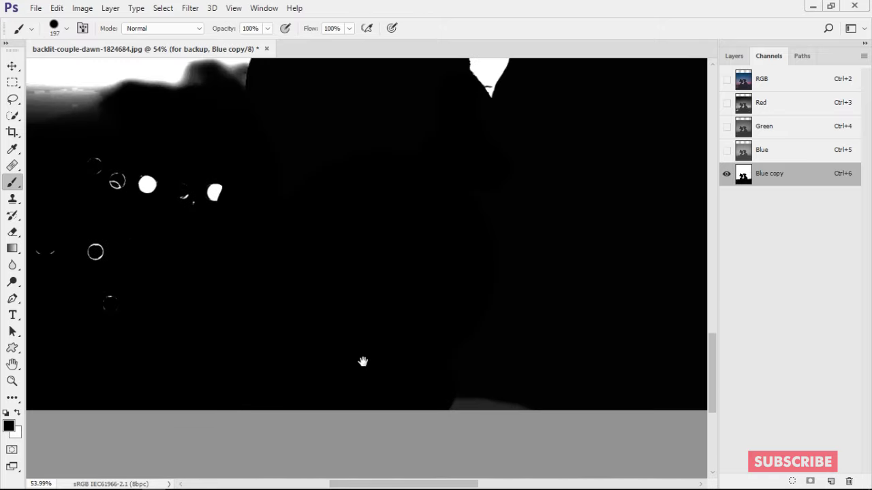
pyautogui.hscroll(-3, 271, 197)
pyautogui.scroll(3, 138, 276)
pyautogui.hscroll(5, 220, 259)
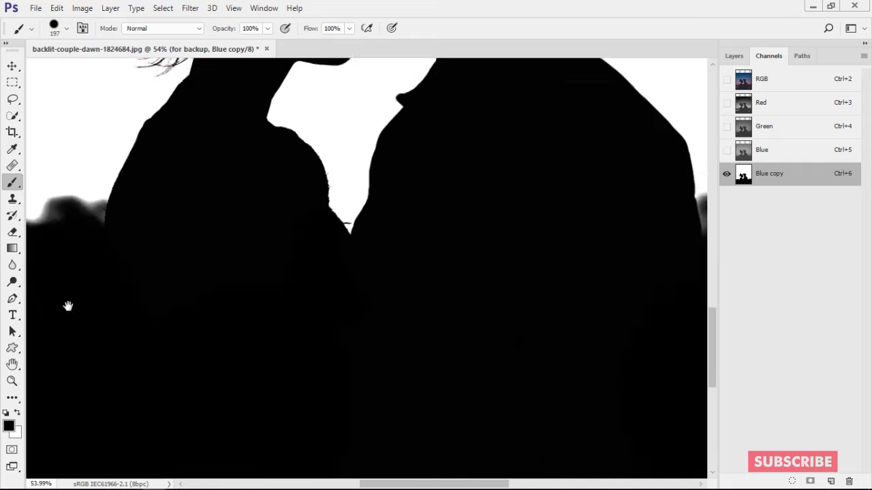
pyautogui.hscroll(5, 252, 267)
# Fit the whole image on screen and switch back to the RGB composite.
pyautogui.hotkey('ctrl', '0')
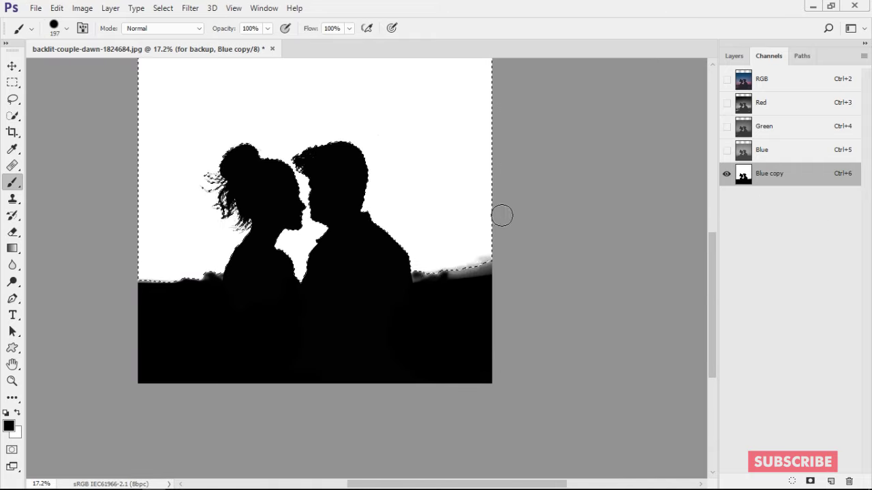
pyautogui.keyDown('alt'); pyautogui.scroll(-2, 502, 216); pyautogui.keyUp('alt')
pyautogui.click(757, 82)
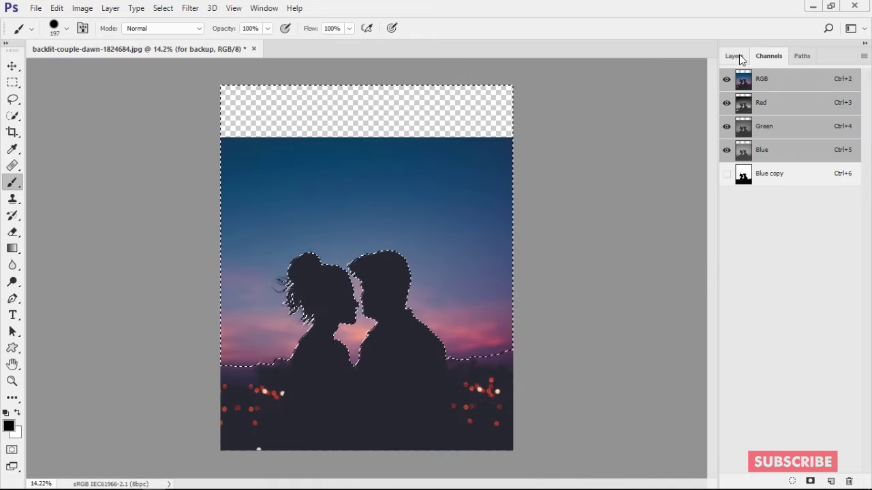
# Invert the sky selection and copy the couple and ground onto a new layer.
pyautogui.click(740, 56)
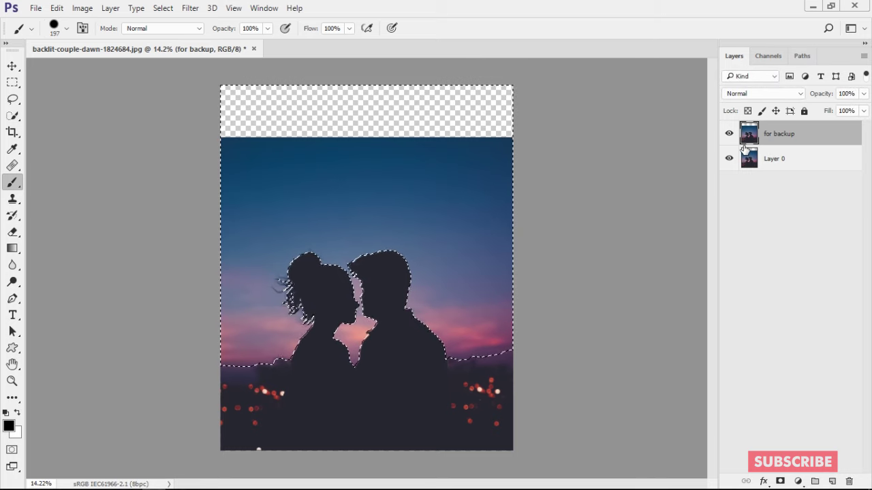
pyautogui.click(162, 8)
pyautogui.click(163, 8)
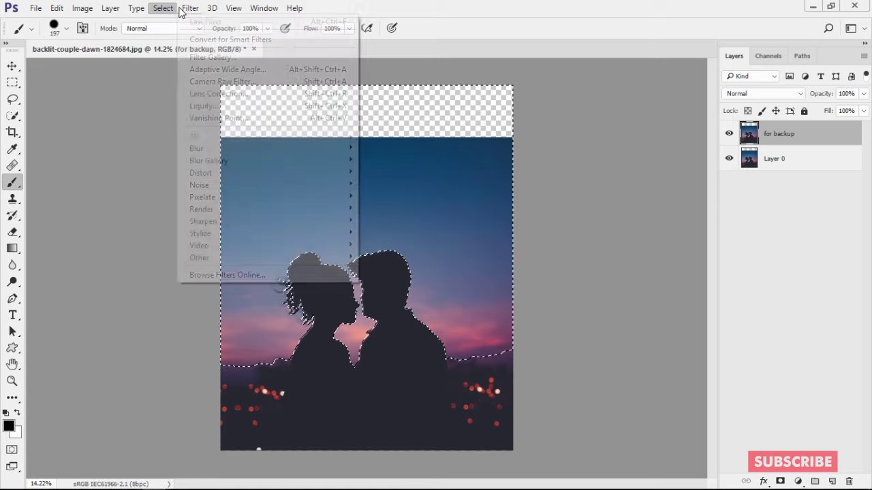
pyautogui.click(164, 9)
pyautogui.click(200, 59)
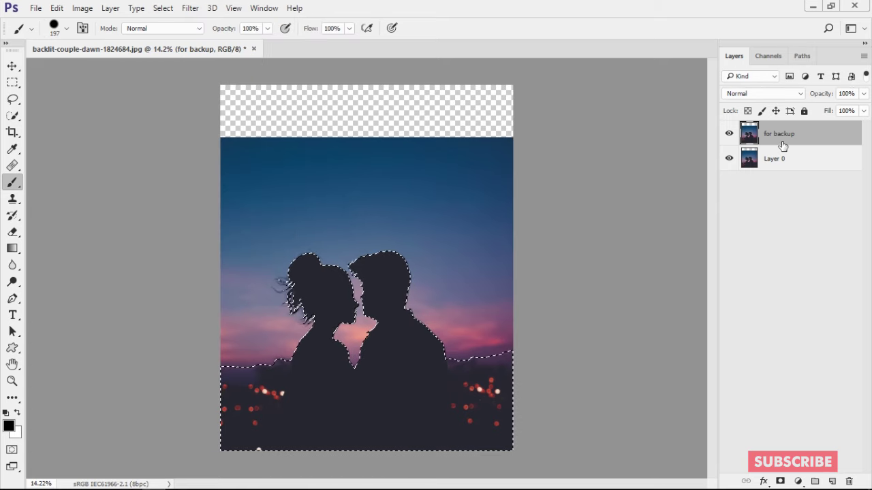
pyautogui.hotkey('ctrl', 'j')
# Hide the original layers to check the cutout, leaving the 'for backup' sunset visible.
pyautogui.moveTo(729, 158); pyautogui.dragTo(729, 184)
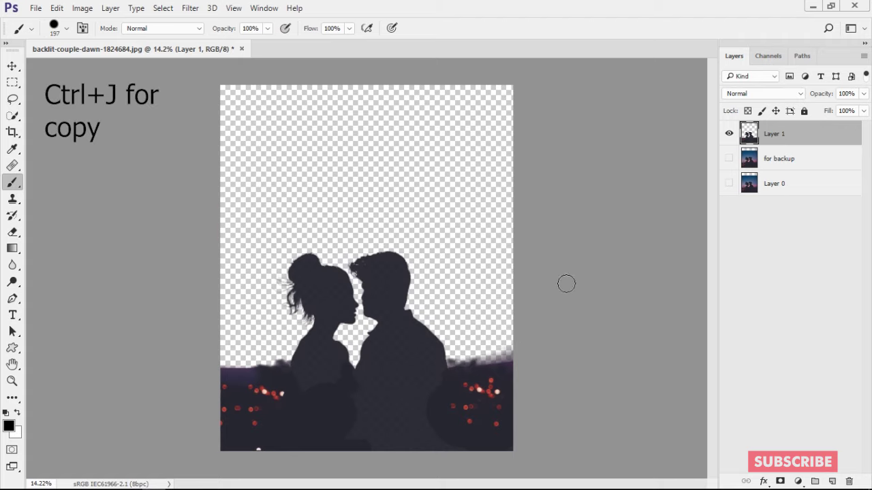
pyautogui.scroll(2, 566, 284)
pyautogui.scroll(3, 342, 288)
pyautogui.scroll(1, 359, 168)
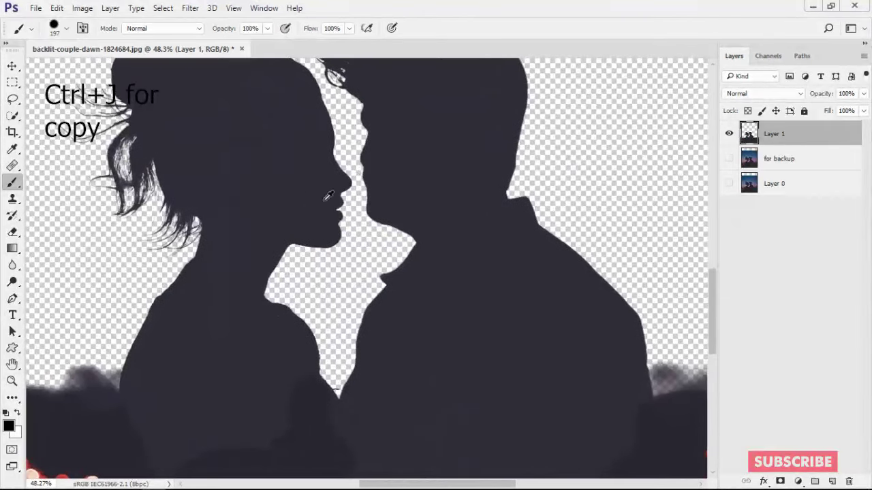
pyautogui.scroll(3, 268, 193)
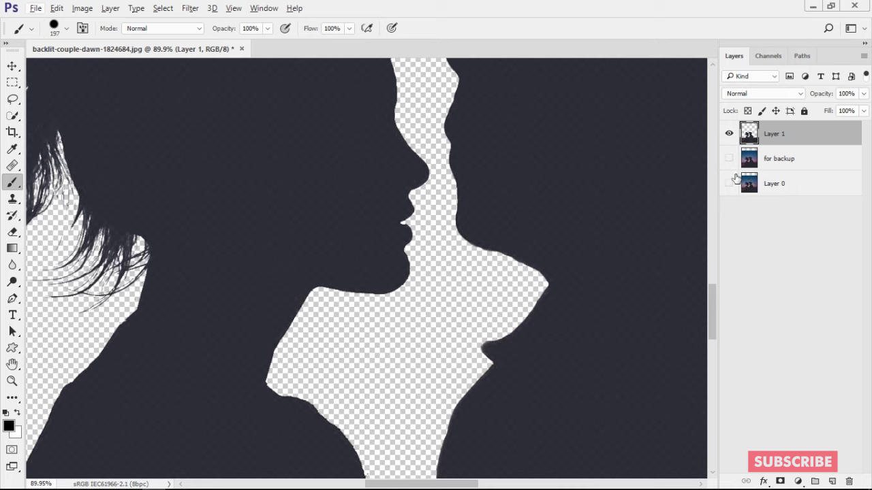
pyautogui.click(728, 159)
pyautogui.click(729, 160)
pyautogui.click(729, 159)
pyautogui.click(729, 159)
pyautogui.click(729, 159)
pyautogui.scroll(-3, 375, 308)
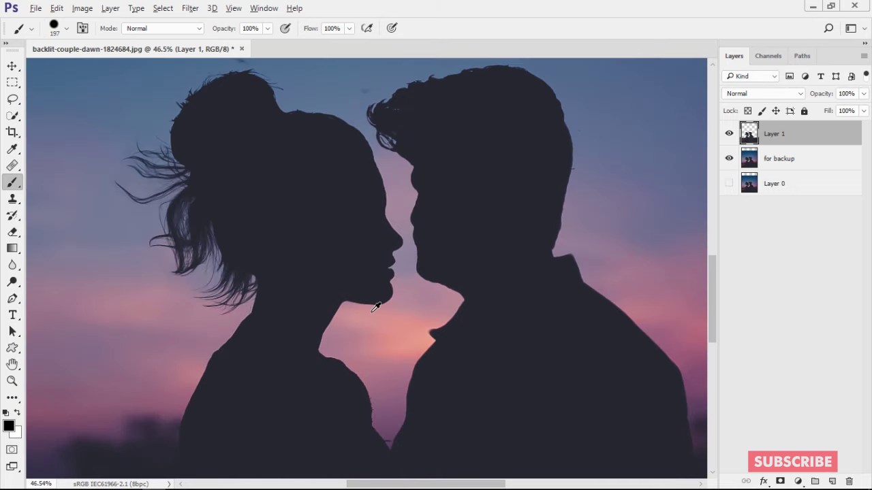
pyautogui.scroll(-2, 375, 308)
# Scale the galaxy image to cover the whole canvas and commit it.
pyautogui.scroll(-2, 374, 308)
pyautogui.scroll(-1, 374, 308)
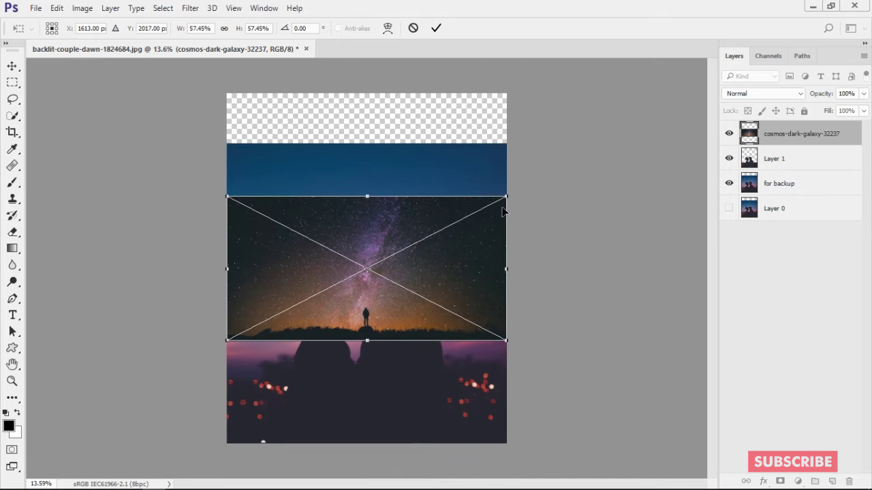
pyautogui.moveTo(506, 196); pyautogui.dragTo(600, 149)
pyautogui.moveTo(387, 319); pyautogui.dragTo(408, 186)
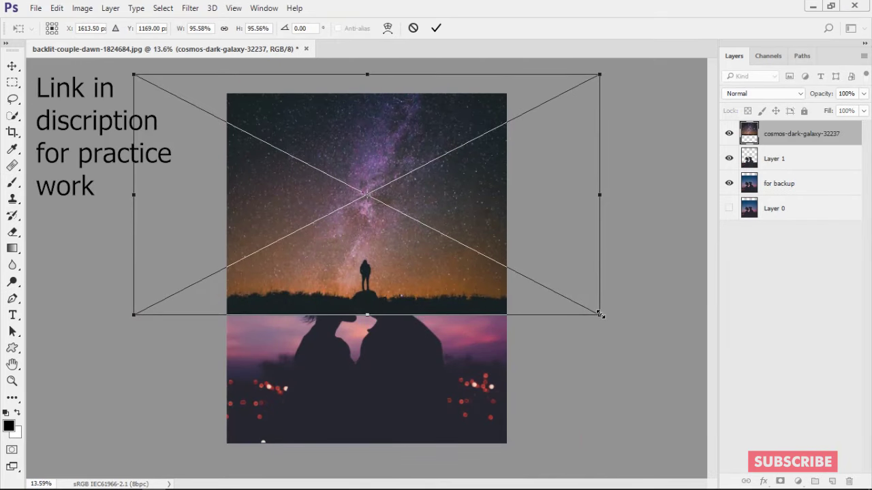
pyautogui.moveTo(600, 315); pyautogui.dragTo(702, 382)
pyautogui.moveTo(379, 276); pyautogui.dragTo(332, 266)
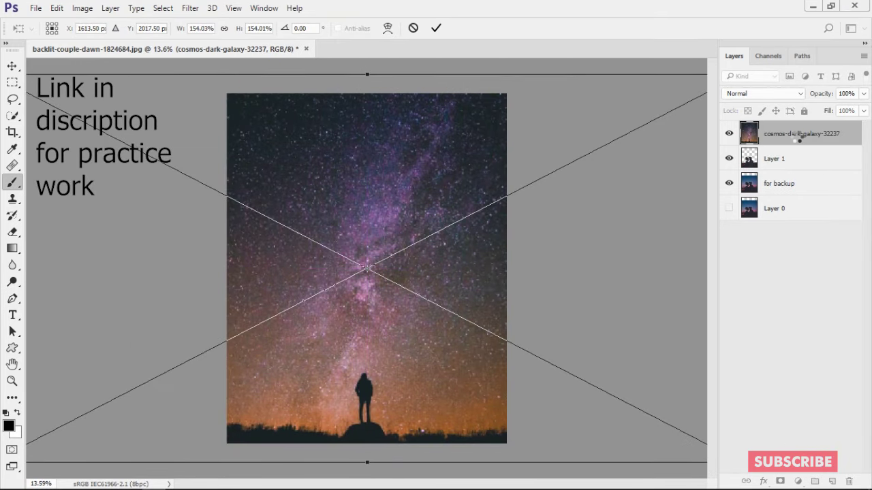
pyautogui.press('Return')
# Move the galaxy layer beneath Layer 1 and preview Dissolve and following blend modes.
pyautogui.moveTo(800, 136); pyautogui.dragTo(817, 176)
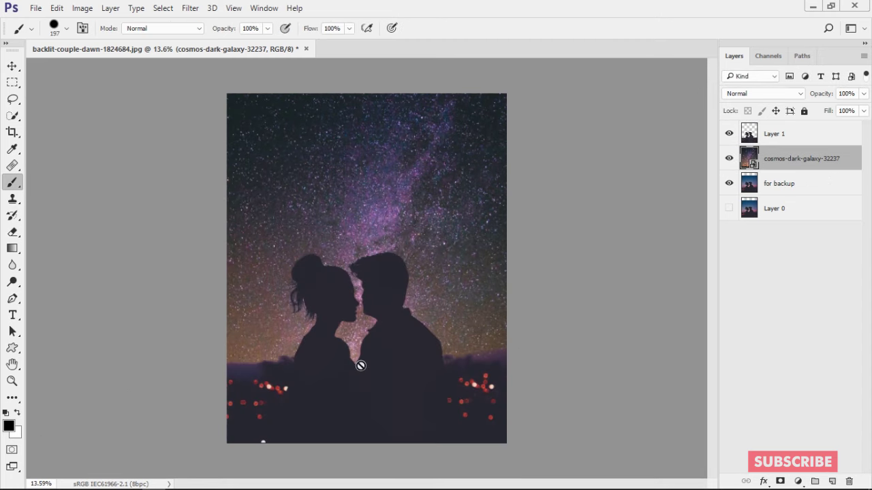
pyautogui.scroll(3, 387, 336)
pyautogui.scroll(-5, 387, 337)
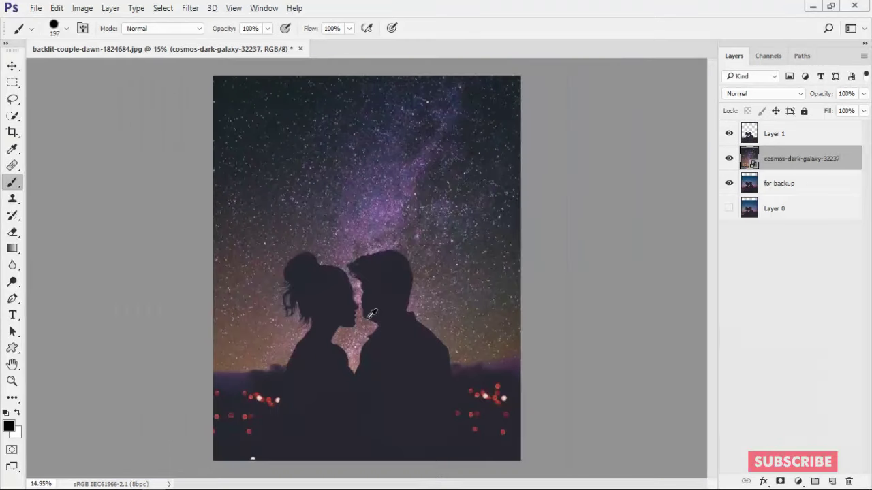
pyautogui.click(774, 96)
pyautogui.click(760, 114)
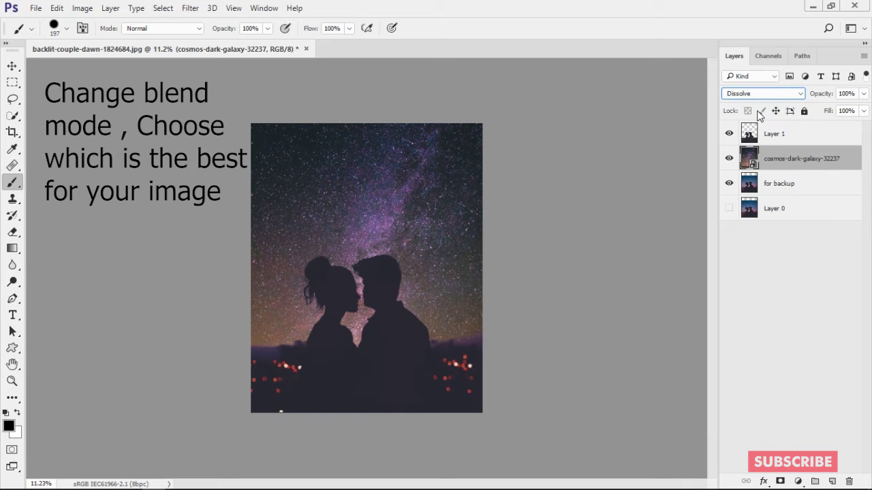
pyautogui.press('Down')
pyautogui.press('Down')
pyautogui.press('Down')
pyautogui.press('Down')
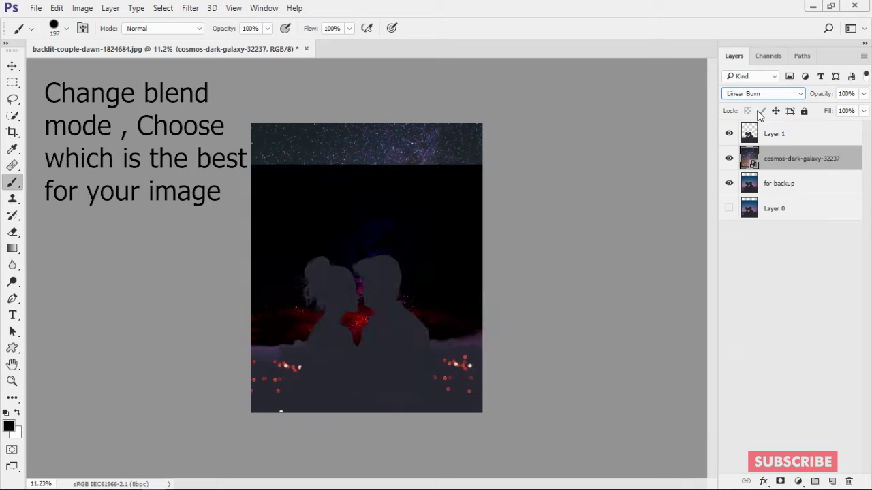
pyautogui.press('Down')
pyautogui.press('Down')
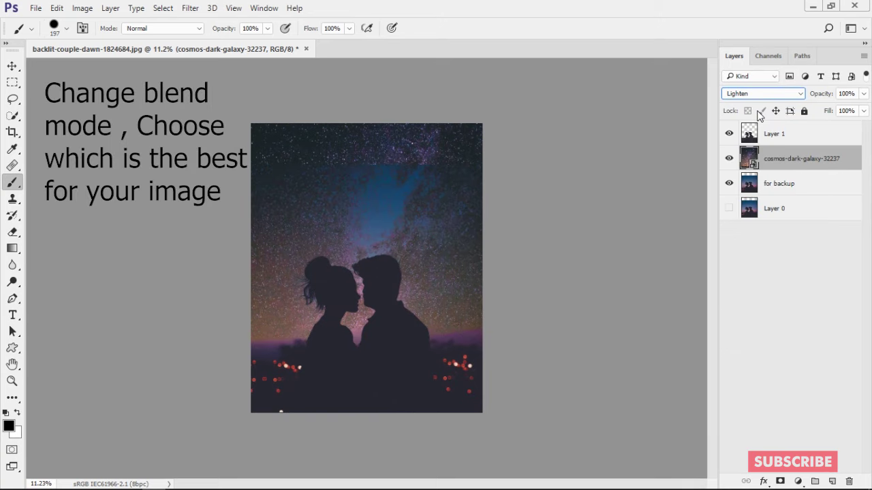
pyautogui.press('Down')
pyautogui.press('Down')
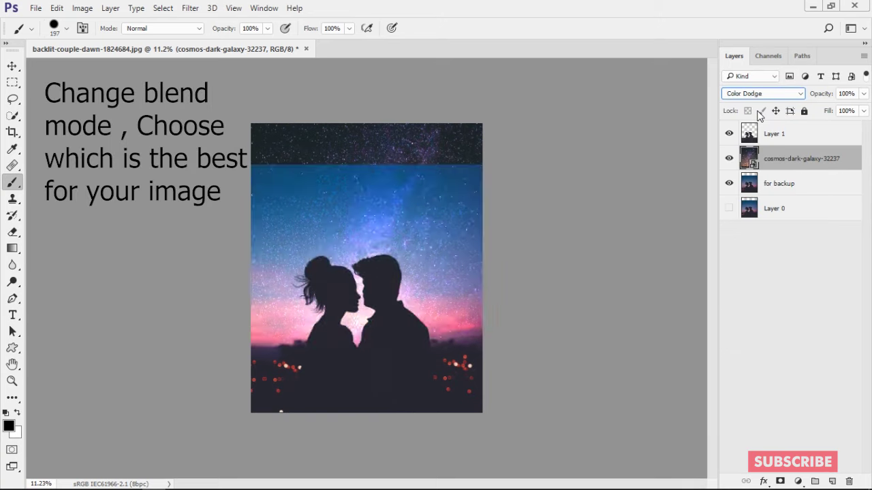
# Preview further blend modes, reset the galaxy to Normal, and hide the 'for backup' layer.
pyautogui.click(729, 183)
pyautogui.click(729, 183)
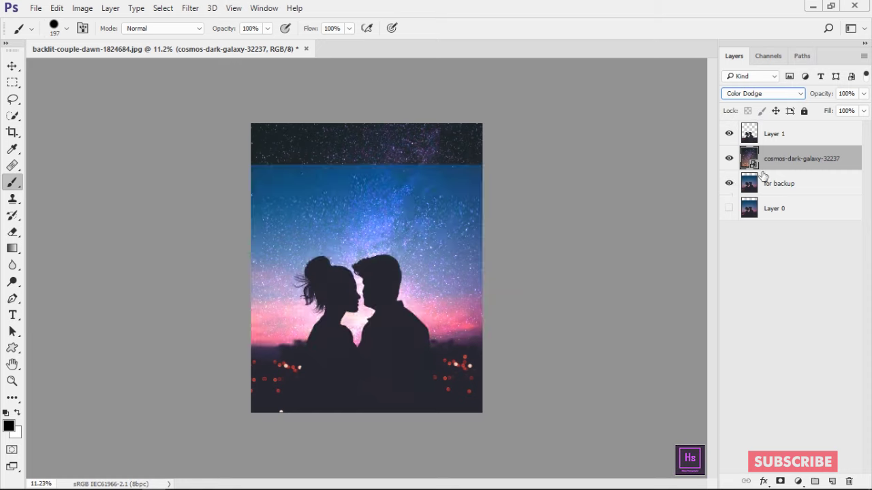
pyautogui.press('Down')
pyautogui.press('Down')
pyautogui.press('Down')
pyautogui.press('Down')
pyautogui.press('Down')
pyautogui.press('Down')
pyautogui.press('Down')
pyautogui.press('Down')
pyautogui.press('Down')
pyautogui.press('Down')
pyautogui.press('Down')
pyautogui.press('Down')
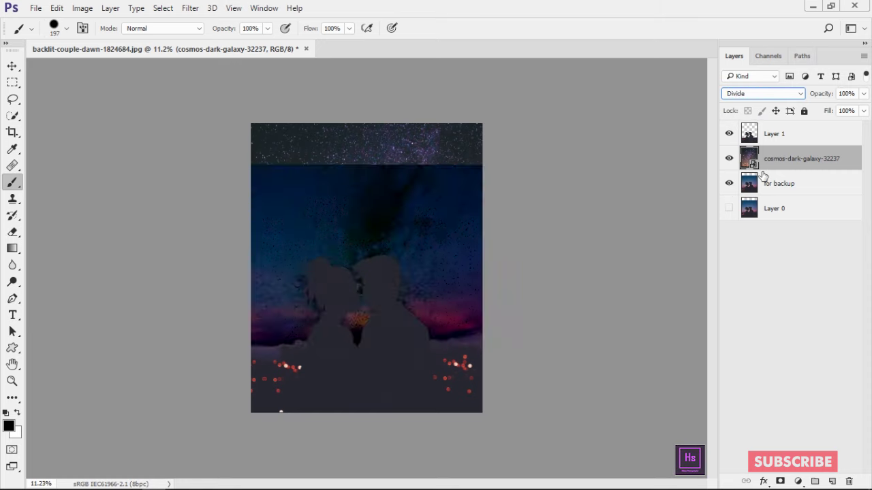
pyautogui.press('Down')
pyautogui.press('Down')
pyautogui.press('Down')
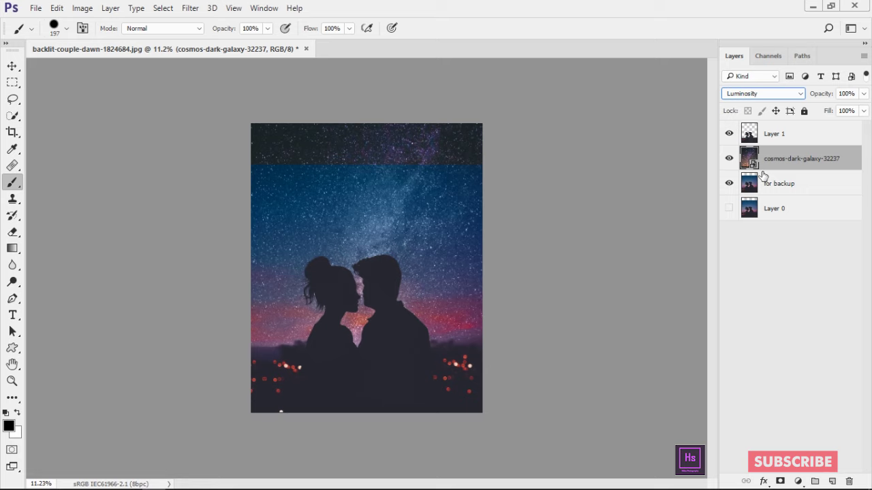
pyautogui.click(766, 93)
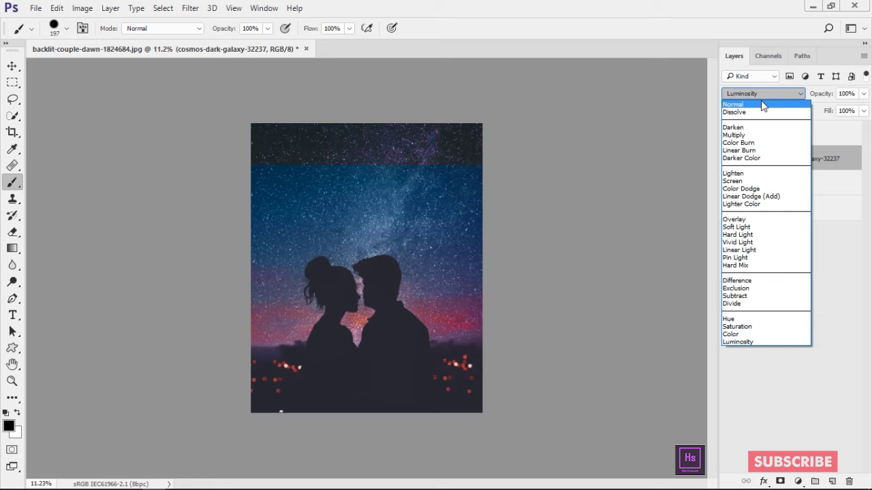
pyautogui.click(761, 100)
pyautogui.click(728, 183)
pyautogui.keyDown('ctrl'); pyautogui.click(805, 161); pyautogui.keyUp('ctrl')
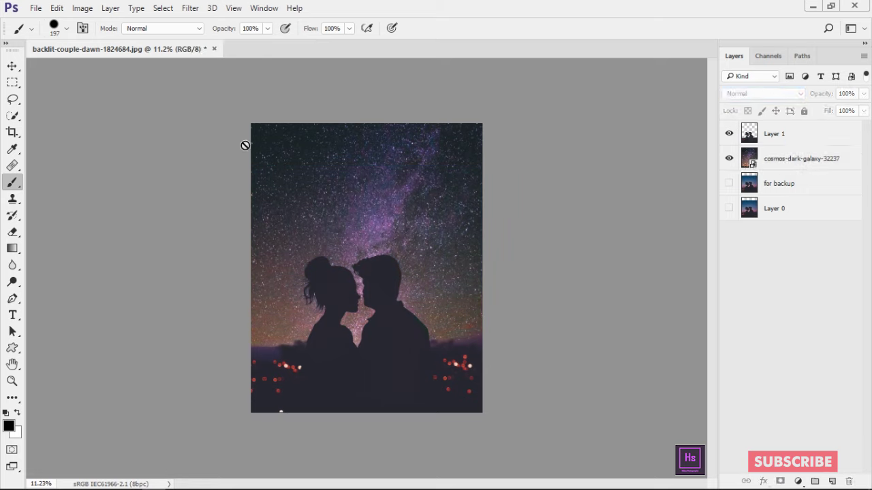
pyautogui.click(804, 156)
# Nudge the placed star image up and right and commit the nebula placement.
pyautogui.hotkey('ctrl', 't')
pyautogui.moveTo(382, 188)
pyautogui.mouseDown()
pyautogui.moveTo(389, 171)
pyautogui.moveTo(378, 184)
pyautogui.mouseUp()
pyautogui.press('Return')
pyautogui.press('b')
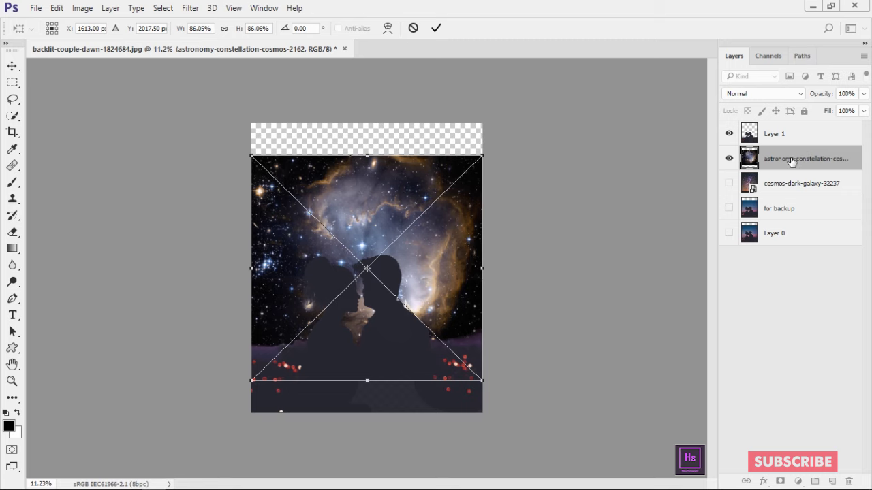
pyautogui.press('Return')
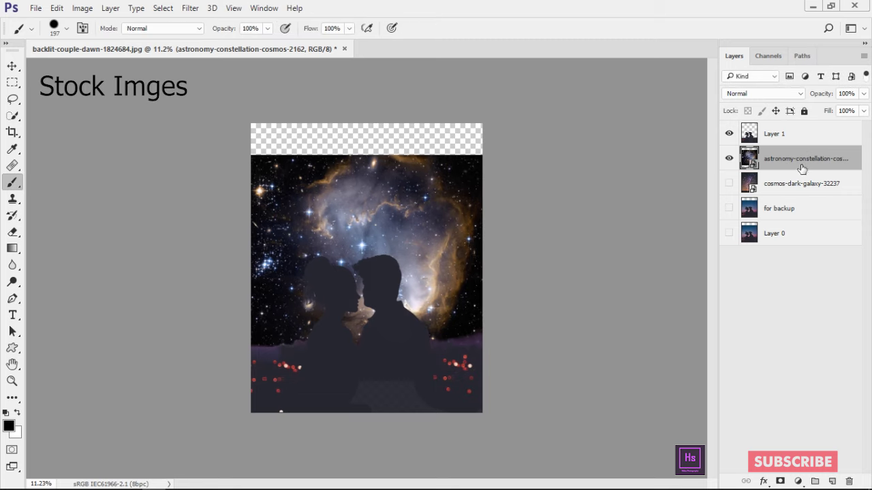
# Clip the nebula layer to Layer 1 and show the sunset sky behind the couple.
pyautogui.moveTo(802, 129); pyautogui.dragTo(798, 150)
pyautogui.keyDown('alt'); pyautogui.click(763, 144); pyautogui.keyUp('alt')
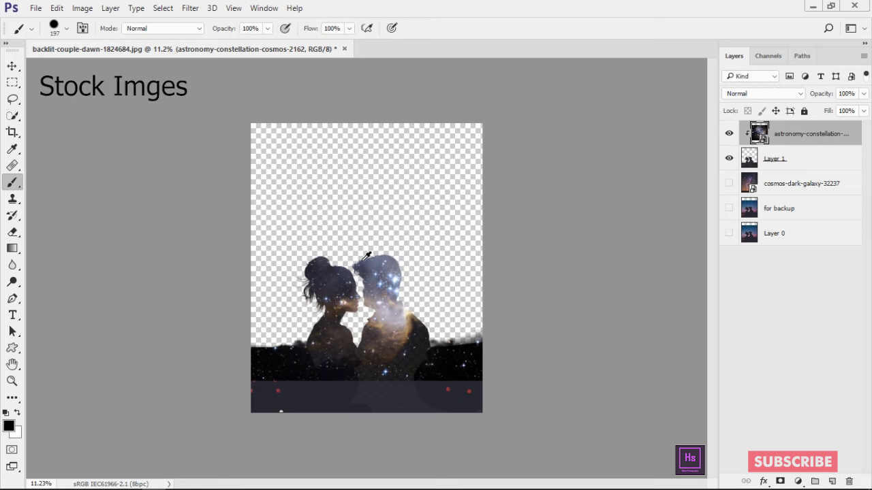
pyautogui.scroll(5, 487, 147)
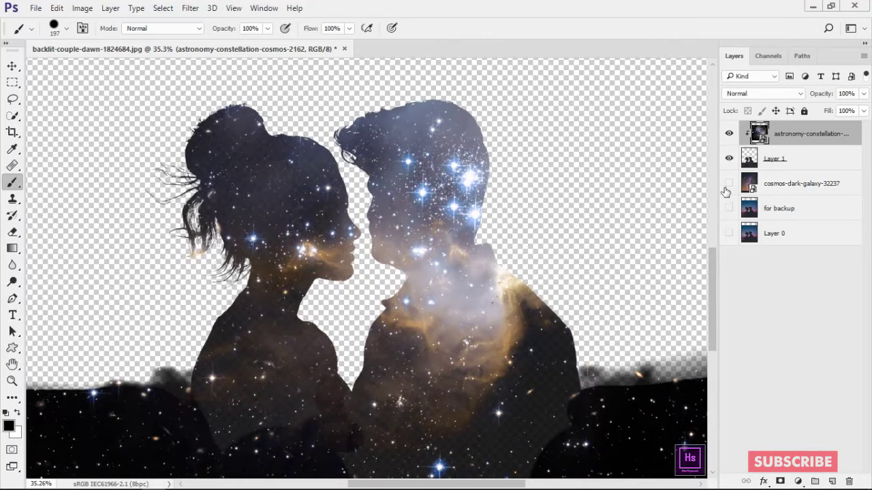
pyautogui.click(729, 209)
pyautogui.scroll(-2, 511, 220)
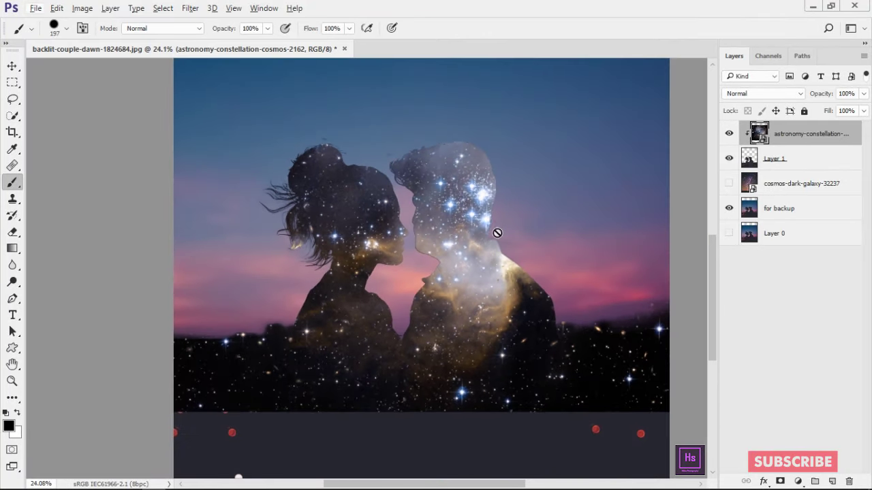
# Shift the nebula down and left inside the couple silhouette.
pyautogui.press('v')
pyautogui.moveTo(494, 300)
pyautogui.mouseDown()
pyautogui.moveTo(453, 470)
pyautogui.moveTo(536, 358)
pyautogui.moveTo(371, 342)
pyautogui.moveTo(507, 411)
pyautogui.moveTo(502, 369)
pyautogui.moveTo(325, 313)
pyautogui.moveTo(483, 257)
pyautogui.moveTo(468, 230)
pyautogui.moveTo(487, 259)
pyautogui.moveTo(508, 264)
pyautogui.mouseUp()
pyautogui.scroll(-3, 452, 469)
pyautogui.scroll(3, 536, 357)
pyautogui.scroll(-2, 388, 354)
pyautogui.scroll(-1, 411, 373)
pyautogui.hotkey('ctrl', 't')
pyautogui.scroll(3, 443, 340)
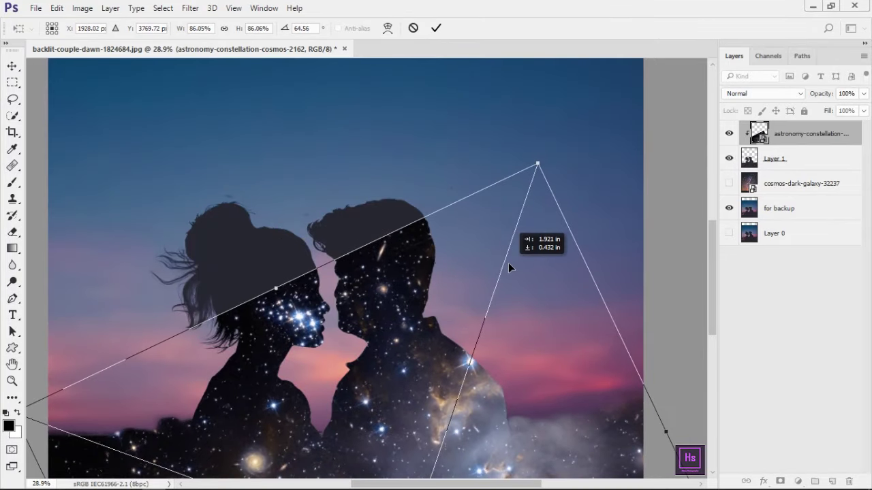
# Rotate the nebula to 45 degrees, reposition it within the silhouette, and commit.
pyautogui.scroll(3, 536, 179)
pyautogui.hotkey('ctrl', '-')
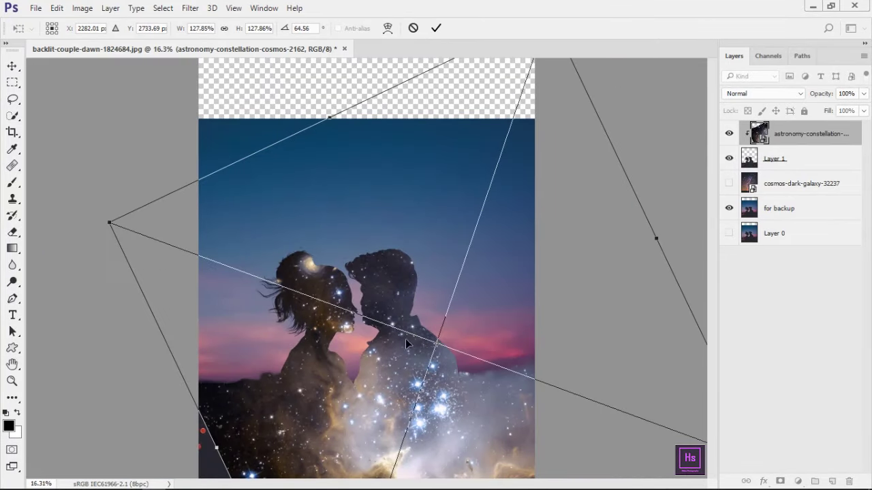
pyautogui.moveTo(405, 339)
pyautogui.mouseDown()
pyautogui.moveTo(363, 376)
pyautogui.moveTo(387, 390)
pyautogui.mouseUp()
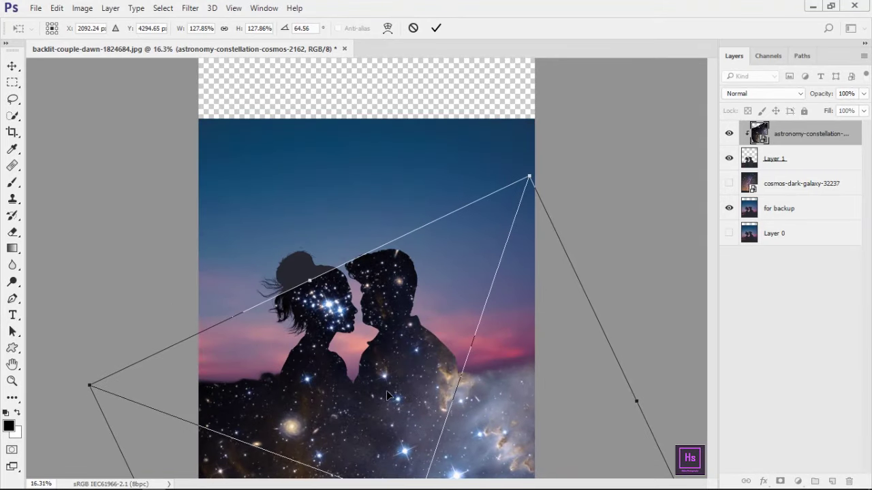
pyautogui.moveTo(654, 231); pyautogui.dragTo(668, 259)
pyautogui.moveTo(385, 259); pyautogui.dragTo(395, 271)
pyautogui.moveTo(398, 235); pyautogui.dragTo(419, 184)
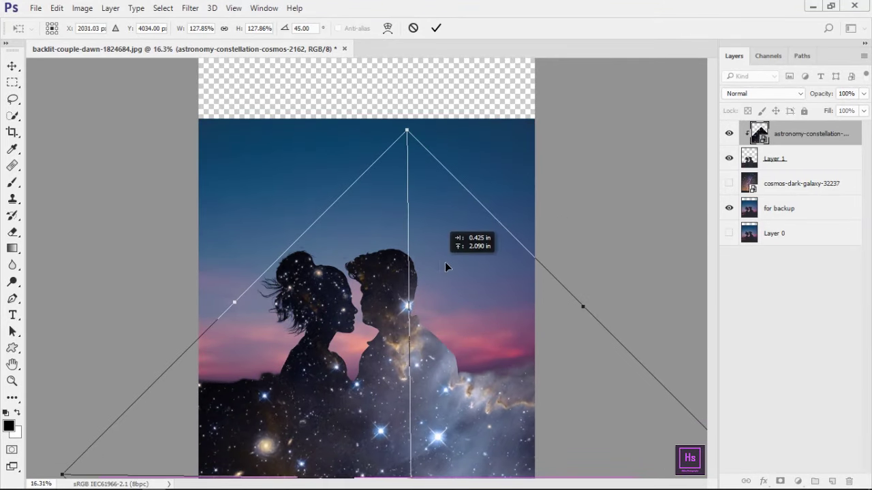
pyautogui.moveTo(445, 262); pyautogui.dragTo(511, 260)
pyautogui.press('Return')
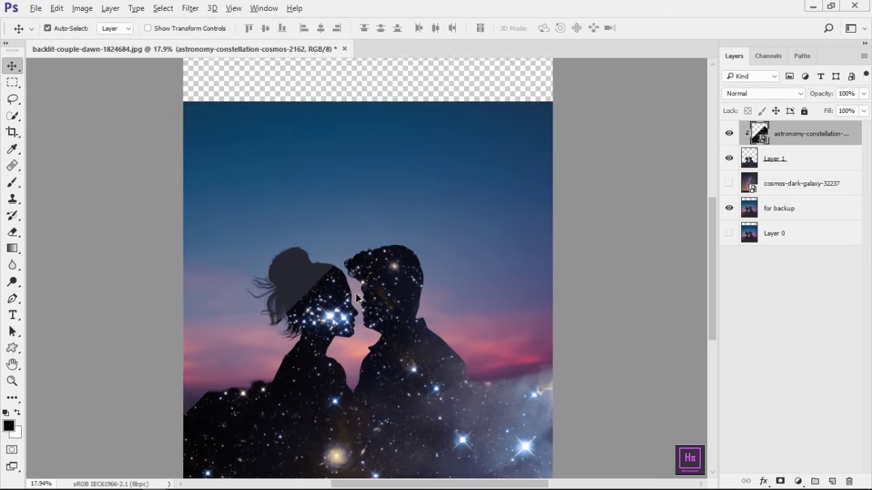
# Move a copy of the constellation layer to a new position inside the couple.
pyautogui.scroll(2, 295, 233)
pyautogui.moveTo(318, 320); pyautogui.dragTo(284, 286)
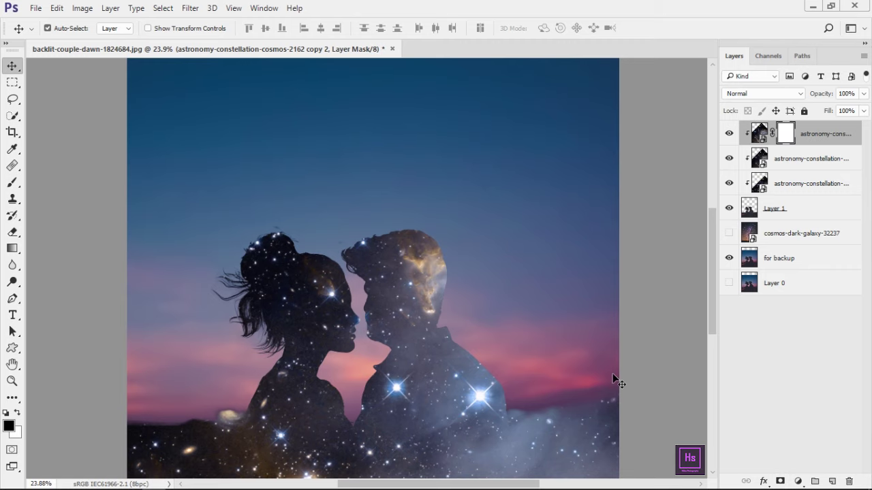
pyautogui.scroll(-2, 359, 279)
pyautogui.scroll(-2, 359, 279)
# Paint the top constellation copy's mask across the bottom and over the man's head.
pyautogui.press('b')
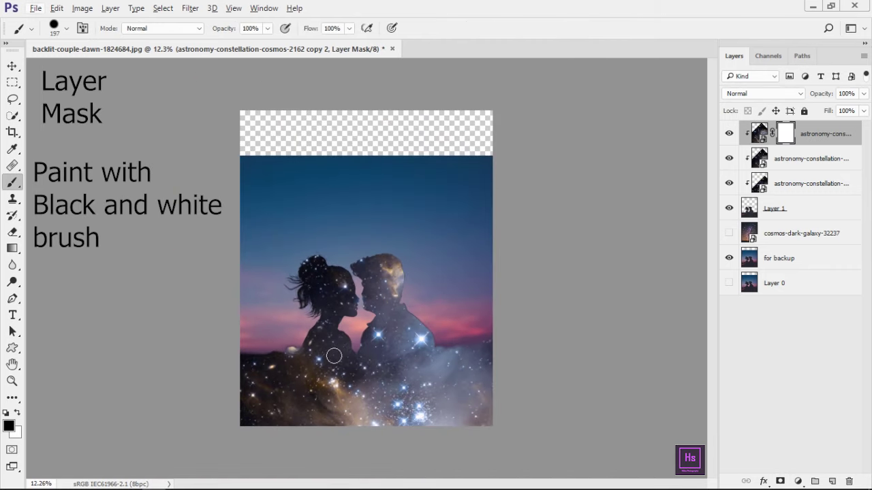
pyautogui.moveTo(246, 392); pyautogui.dragTo(482, 412)
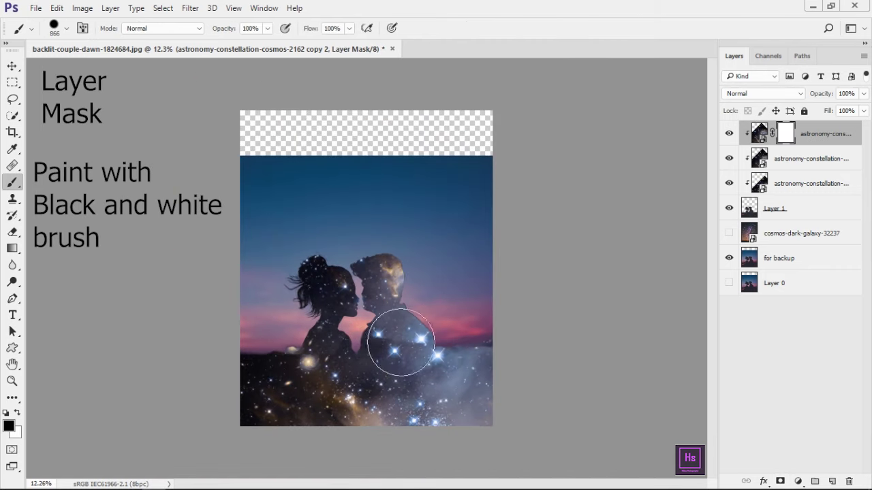
pyautogui.moveTo(382, 302); pyautogui.dragTo(353, 291)
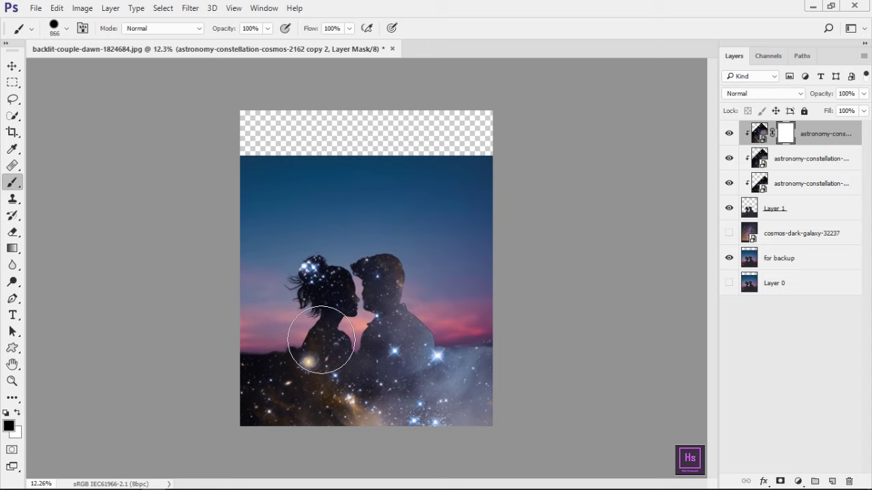
# Hide the top copy and reposition the second constellation copy over the couple.
pyautogui.click(729, 133)
pyautogui.click(811, 158)
pyautogui.press('v')
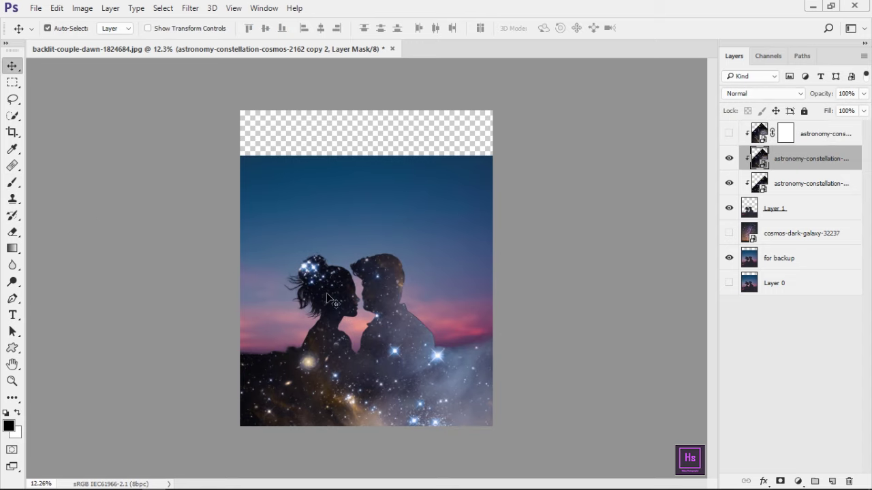
pyautogui.moveTo(327, 293)
pyautogui.mouseDown()
pyautogui.moveTo(355, 320)
pyautogui.moveTo(371, 281)
pyautogui.moveTo(350, 361)
pyautogui.mouseUp()
pyautogui.hotkey('ctrl', 't')
pyautogui.scroll(5, 372, 281)
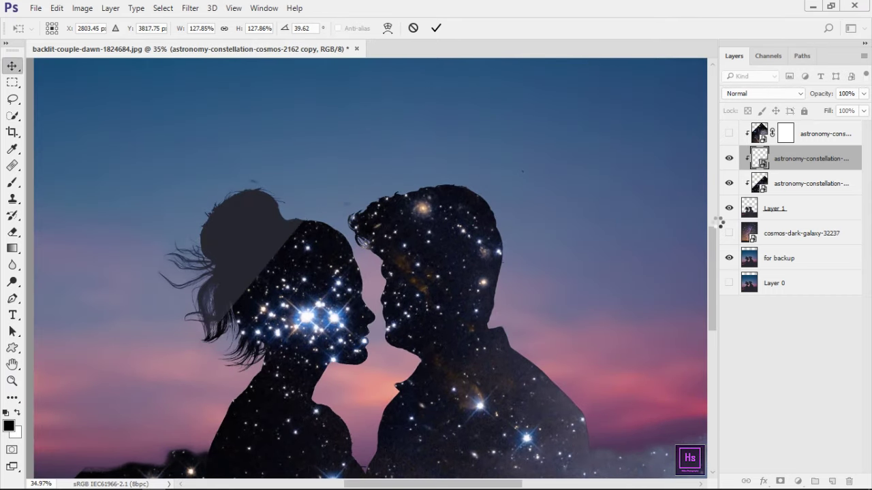
pyautogui.press('Return')
# Reveal bright stars on the woman's face on the top copy's mask.
pyautogui.click(729, 134)
pyautogui.click(785, 133)
pyautogui.press('b')
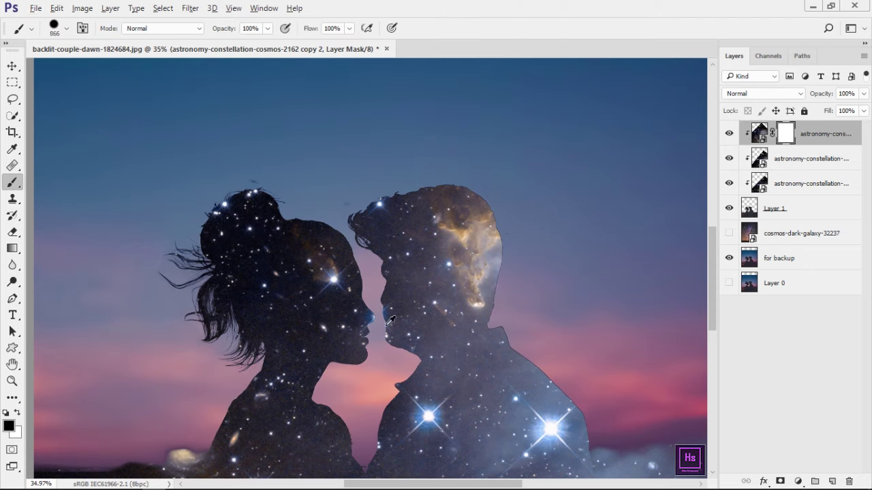
pyautogui.moveTo(320, 327); pyautogui.dragTo(314, 286)
# Mask out the top copy across the lower canvas and the nebula on the man's head.
pyautogui.press('x')
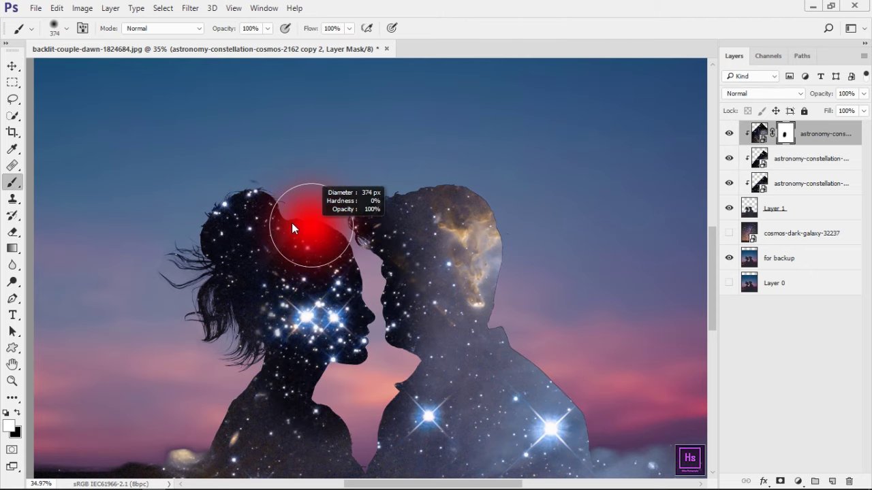
pyautogui.scroll(-3, 279, 234)
pyautogui.press('x')
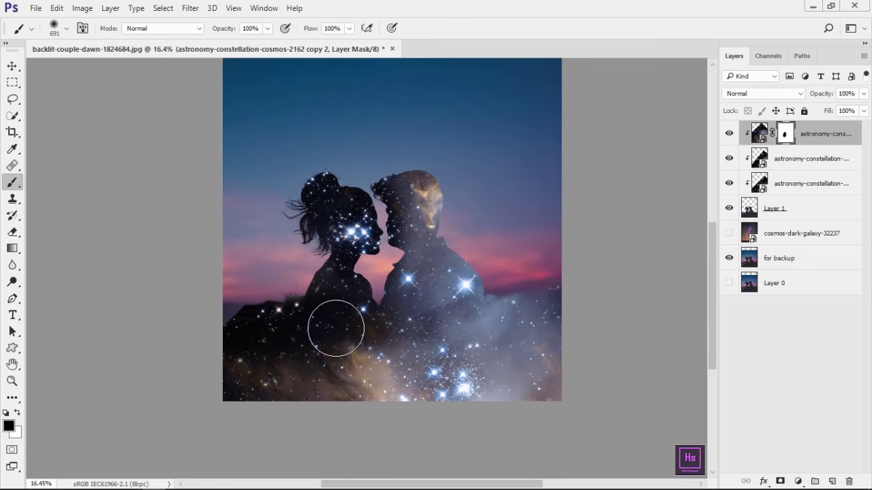
pyautogui.moveTo(336, 328)
pyautogui.mouseDown()
pyautogui.moveTo(244, 360)
pyautogui.moveTo(288, 329)
pyautogui.mouseUp()
pyautogui.press('x')
pyautogui.press('x')
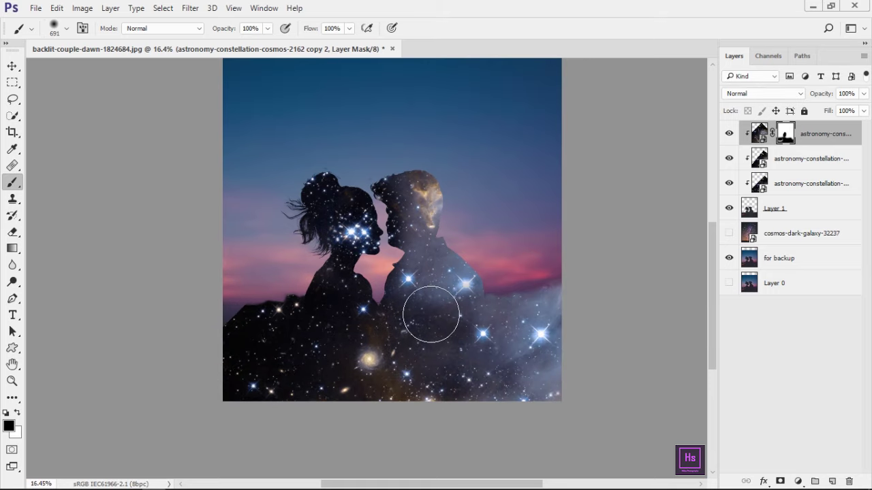
pyautogui.scroll(2, 429, 306)
pyautogui.moveTo(417, 155)
pyautogui.mouseDown()
pyautogui.moveTo(432, 252)
pyautogui.moveTo(386, 311)
pyautogui.moveTo(364, 149)
pyautogui.mouseUp()
pyautogui.scroll(-3, 594, 365)
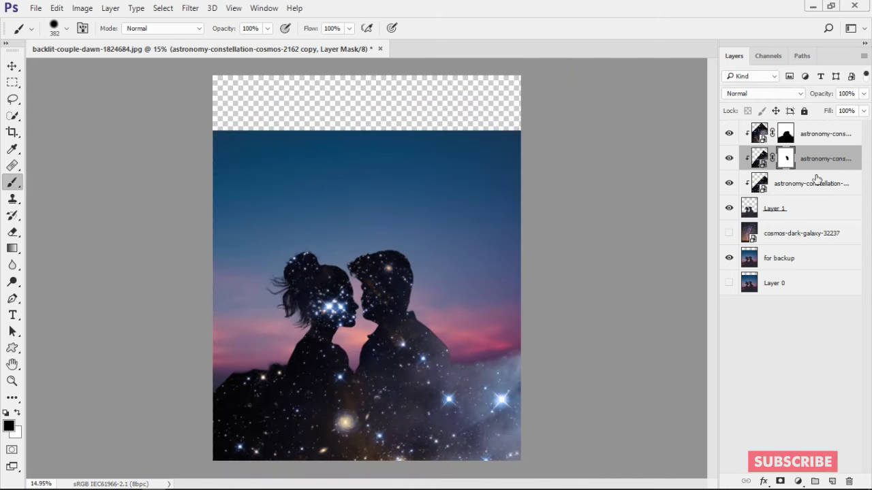
pyautogui.scroll(4, 403, 305)
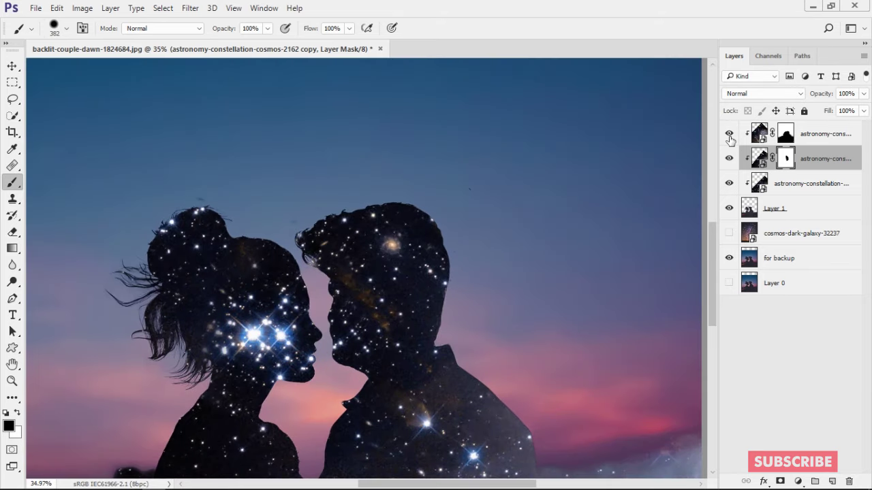
# Delete the third constellation copy and move cosmos-dark-galaxy-32237 below as 'for backup'.
pyautogui.click(729, 183)
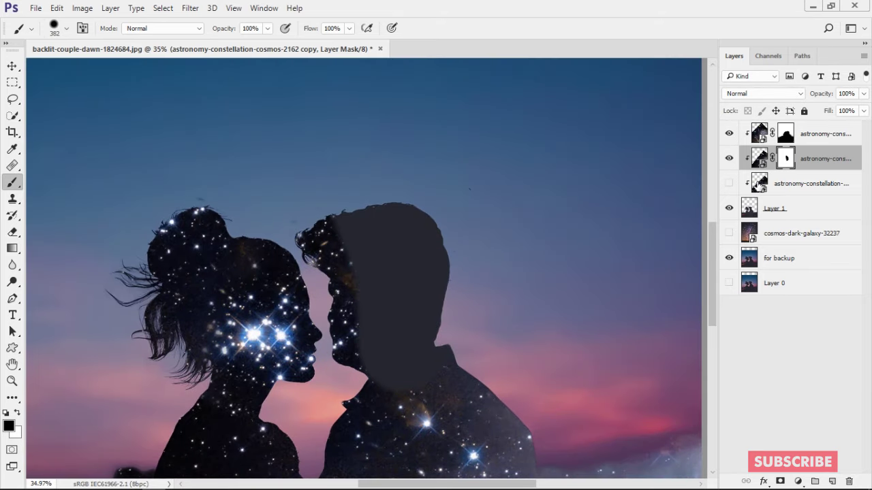
pyautogui.moveTo(804, 184); pyautogui.dragTo(849, 481)
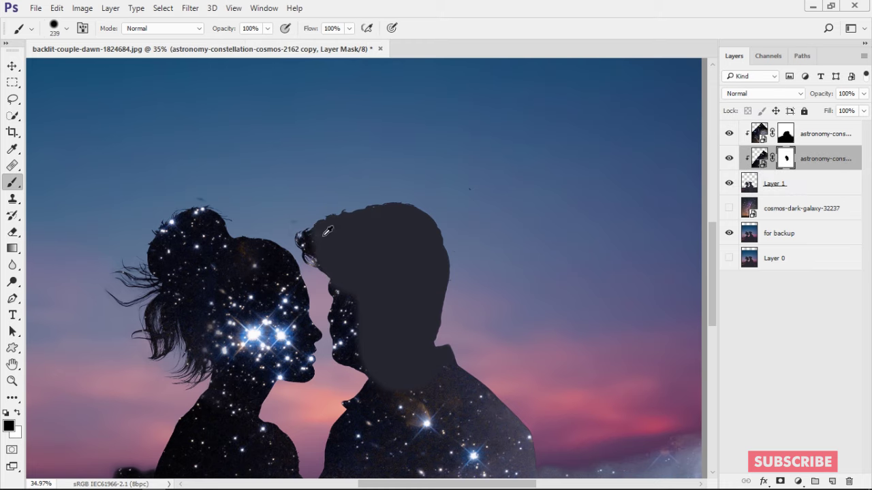
pyautogui.scroll(-4, 381, 361)
pyautogui.moveTo(432, 395)
pyautogui.mouseDown()
pyautogui.moveTo(405, 419)
pyautogui.moveTo(389, 354)
pyautogui.moveTo(350, 384)
pyautogui.moveTo(296, 452)
pyautogui.mouseUp()
pyautogui.scroll(3, 420, 361)
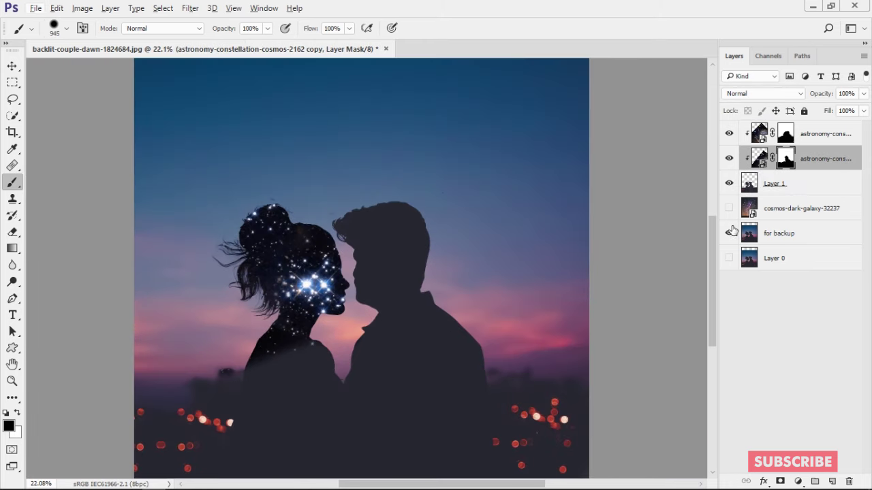
pyautogui.moveTo(797, 250); pyautogui.dragTo(796, 250)
# View the 'for backup' layer on its own, then show the constellation layers again.
pyautogui.scroll(-2, 361, 273)
pyautogui.scroll(4, 344, 380)
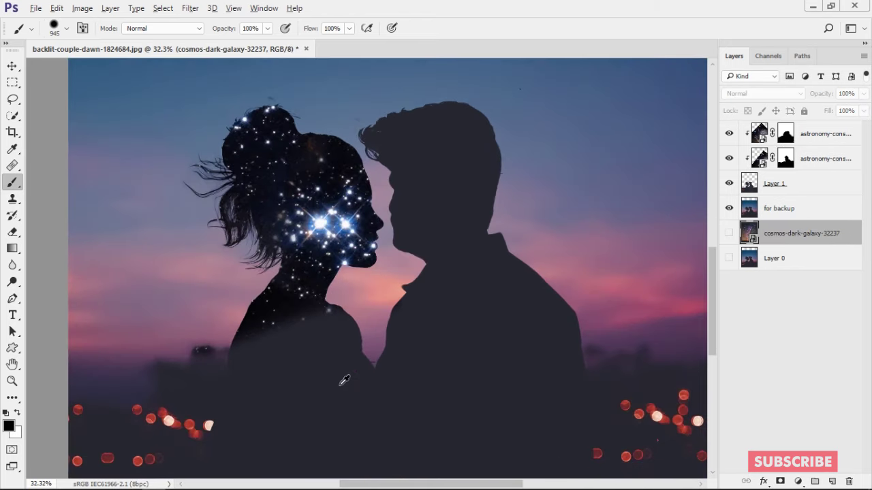
pyautogui.click(726, 132)
pyautogui.scroll(-2, 558, 306)
pyautogui.scroll(5, 341, 312)
pyautogui.click(341, 311)
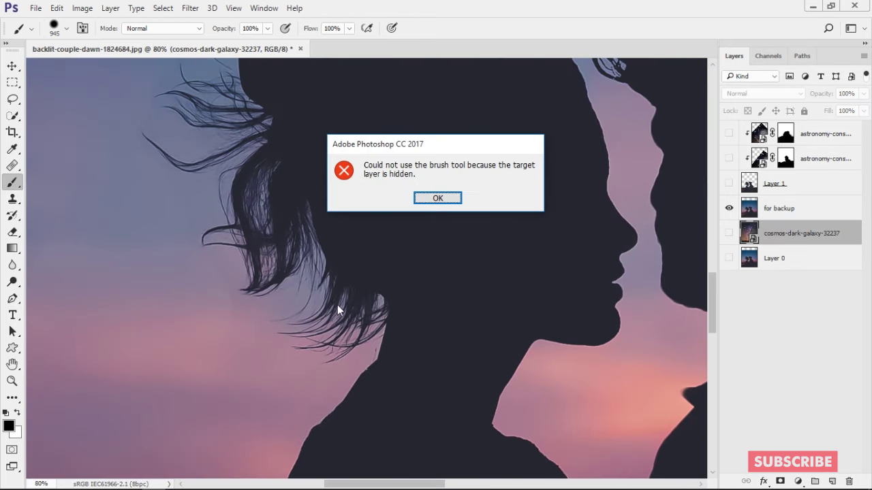
pyautogui.press('Return')
pyautogui.scroll(-2, 674, 286)
pyautogui.moveTo(728, 134); pyautogui.dragTo(729, 183)
# Paint on the second constellation copy's mask over the man's shoulder.
pyautogui.scroll(-1, 409, 273)
pyautogui.scroll(-1, 408, 272)
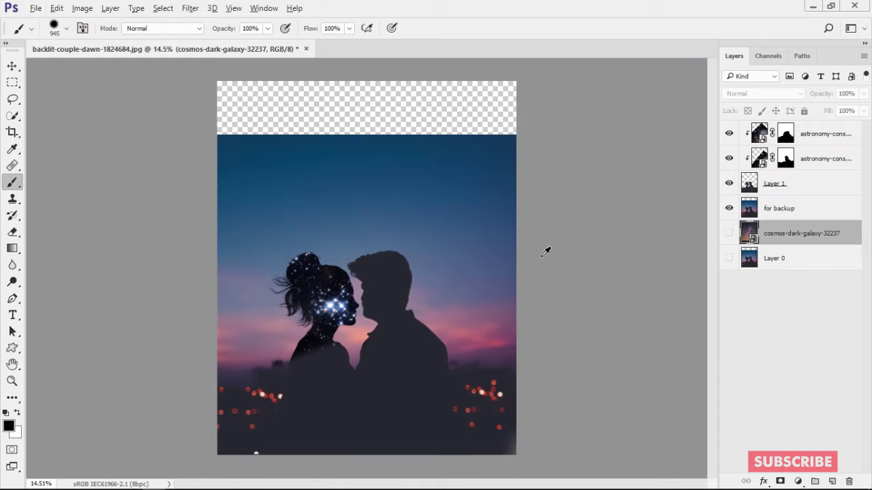
pyautogui.scroll(4, 380, 216)
pyautogui.scroll(-1, 380, 216)
pyautogui.scroll(-1, 432, 364)
pyautogui.click(785, 158)
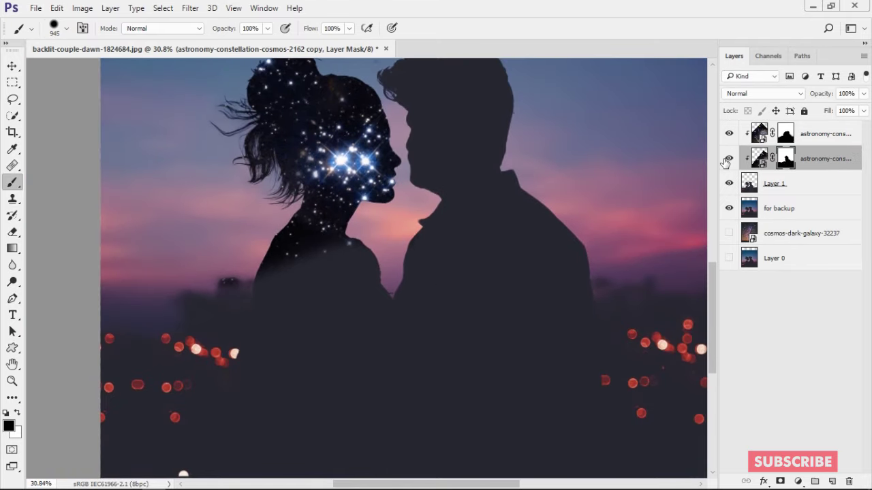
pyautogui.moveTo(328, 285)
pyautogui.mouseDown()
pyautogui.moveTo(292, 266)
pyautogui.moveTo(146, 320)
pyautogui.moveTo(325, 345)
pyautogui.mouseUp()
# Try white mask strokes over the left side and shoulder, undoing each one.
pyautogui.press('x')
pyautogui.hotkey('ctrl', 'z')
pyautogui.hotkey('alt', ']')
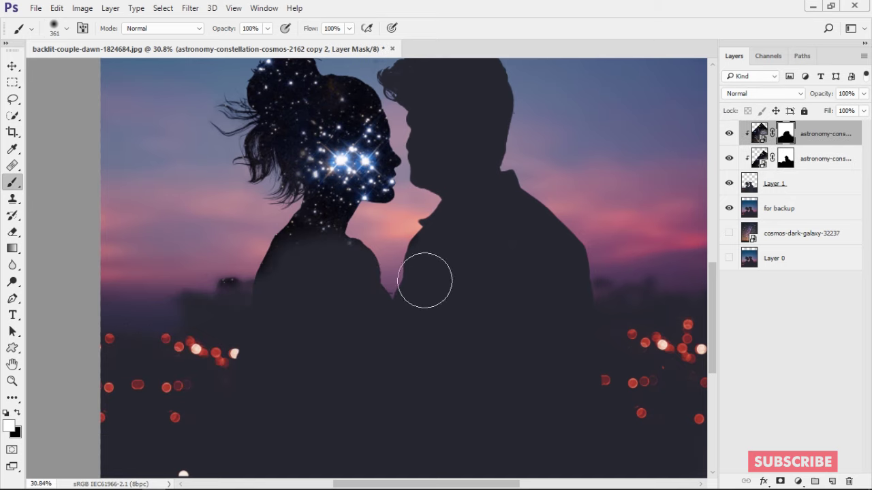
pyautogui.moveTo(424, 278)
pyautogui.mouseDown()
pyautogui.moveTo(128, 312)
pyautogui.moveTo(257, 380)
pyautogui.mouseUp()
pyautogui.hotkey('ctrl', 'z')
pyautogui.scroll(-1, 256, 380)
pyautogui.moveTo(341, 293); pyautogui.dragTo(358, 294)
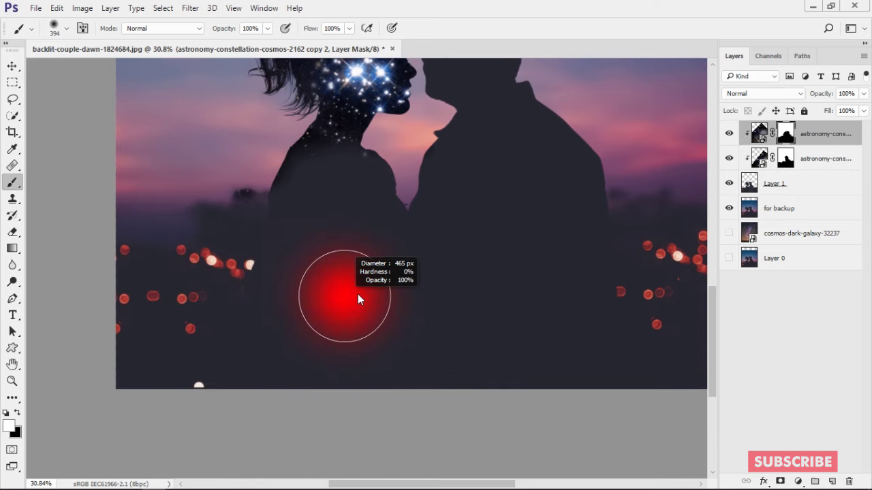
pyautogui.moveTo(278, 198); pyautogui.dragTo(375, 224)
pyautogui.hotkey('ctrl', 'z')
pyautogui.write('41')
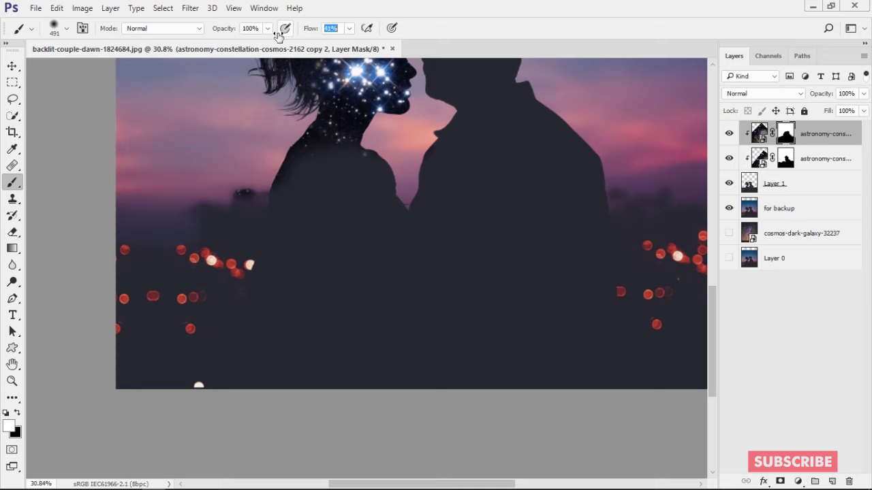
# At 39% flow, softly paint stars over the chest and lower-left area.
pyautogui.write('39')
pyautogui.moveTo(325, 187)
pyautogui.mouseDown()
pyautogui.moveTo(311, 227)
pyautogui.moveTo(156, 300)
pyautogui.moveTo(243, 295)
pyautogui.moveTo(304, 393)
pyautogui.moveTo(365, 352)
pyautogui.mouseUp()
pyautogui.press('x')
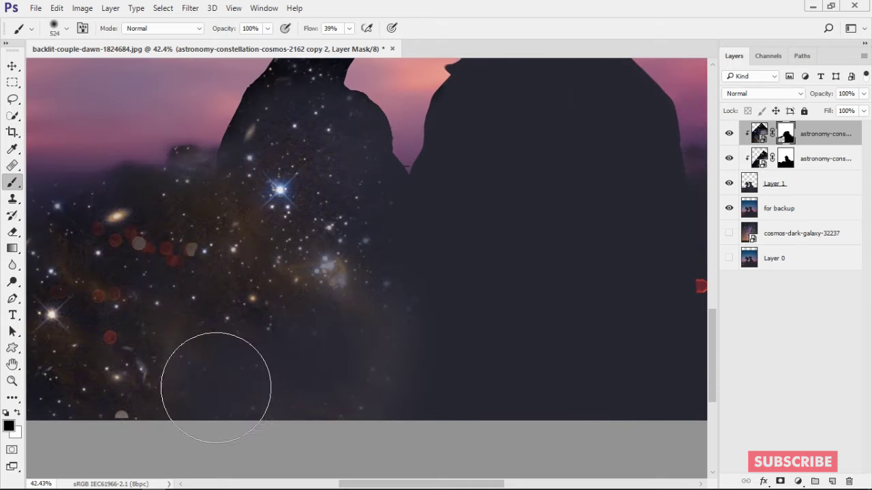
pyautogui.scroll(-3, 338, 245)
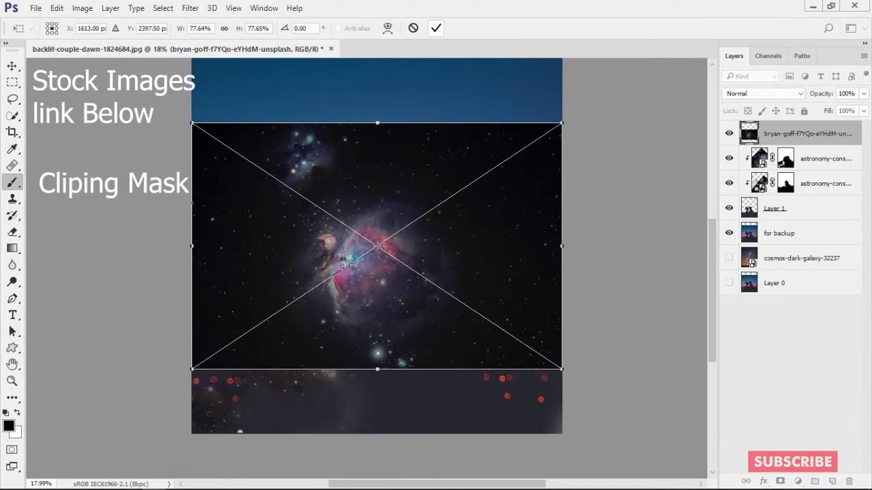
# Clip the bryan-goff nebula to the couple, rotated about 8° and scaled about 60% over their heads.
pyautogui.press('Return')
pyautogui.keyDown('alt'); pyautogui.click(780, 147); pyautogui.keyUp('alt')
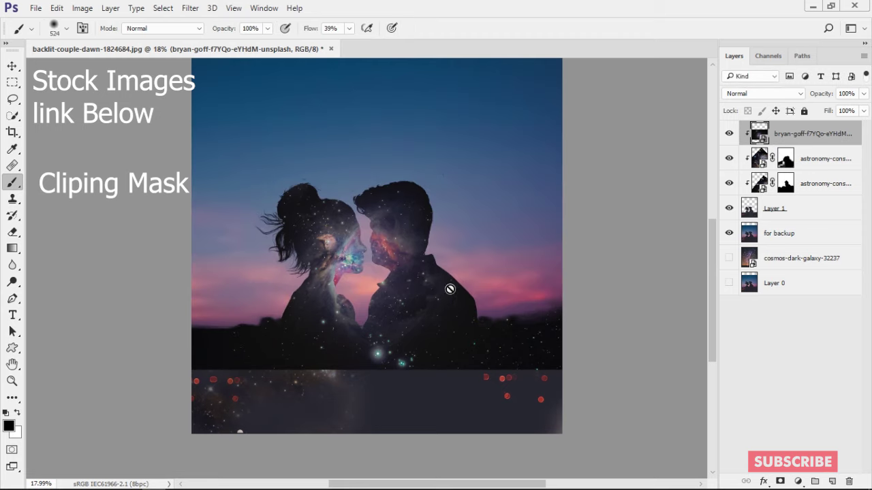
pyautogui.hotkey('ctrl', 't')
pyautogui.moveTo(392, 297); pyautogui.dragTo(456, 257)
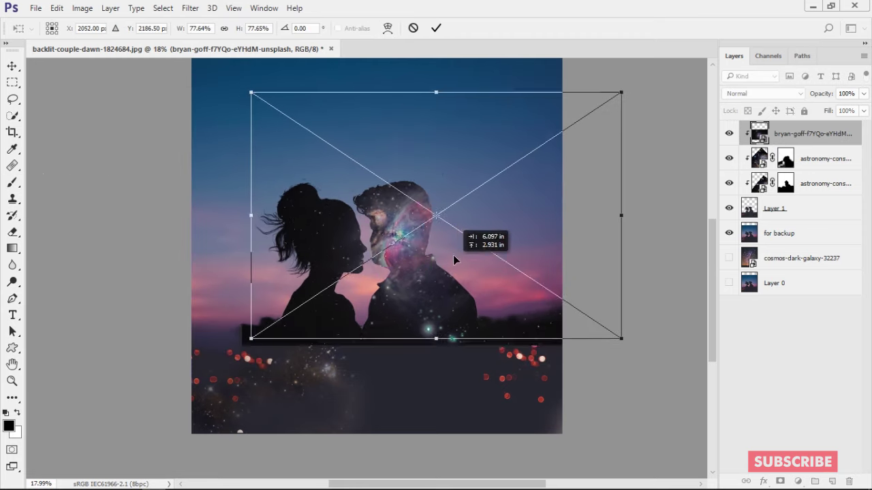
pyautogui.moveTo(578, 244); pyautogui.dragTo(481, 238)
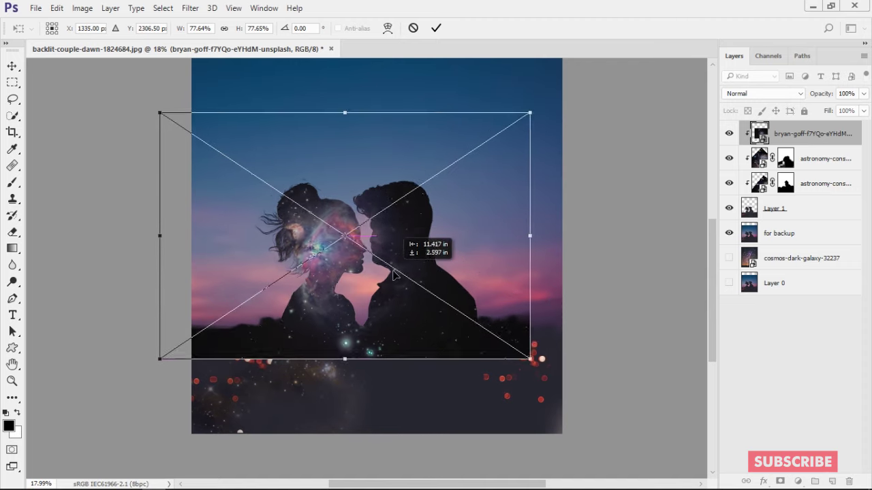
pyautogui.moveTo(600, 220); pyautogui.dragTo(596, 256)
pyautogui.moveTo(508, 359); pyautogui.dragTo(435, 294)
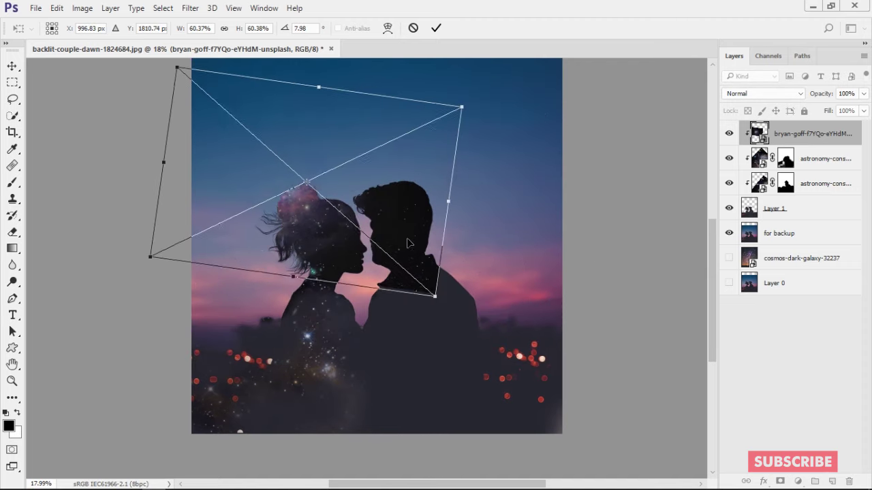
pyautogui.moveTo(396, 211); pyautogui.dragTo(412, 234)
pyautogui.press('Return')
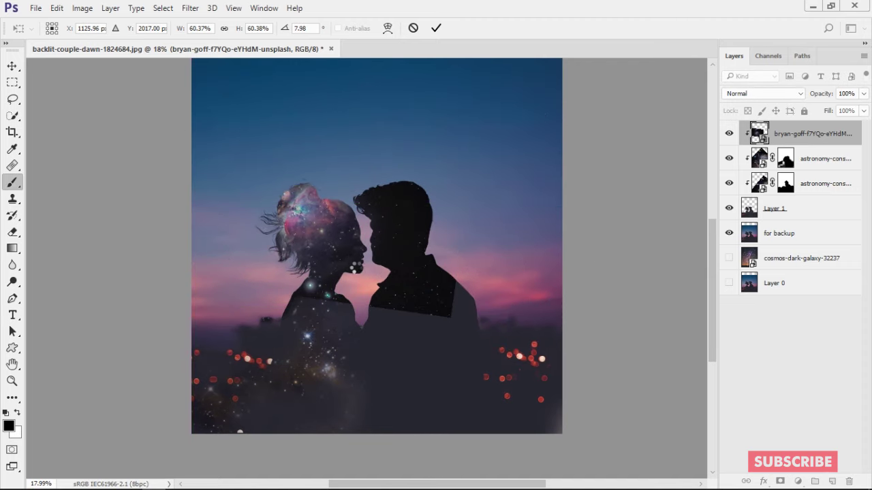
pyautogui.press('b')
pyautogui.keyDown('alt'); pyautogui.scroll(-1, 315, 225); pyautogui.keyUp('alt')
# Rotate the bryan-goff galaxy image to cover the man's head.
pyautogui.keyDown('alt'); pyautogui.scroll(3, 379, 263); pyautogui.keyUp('alt')
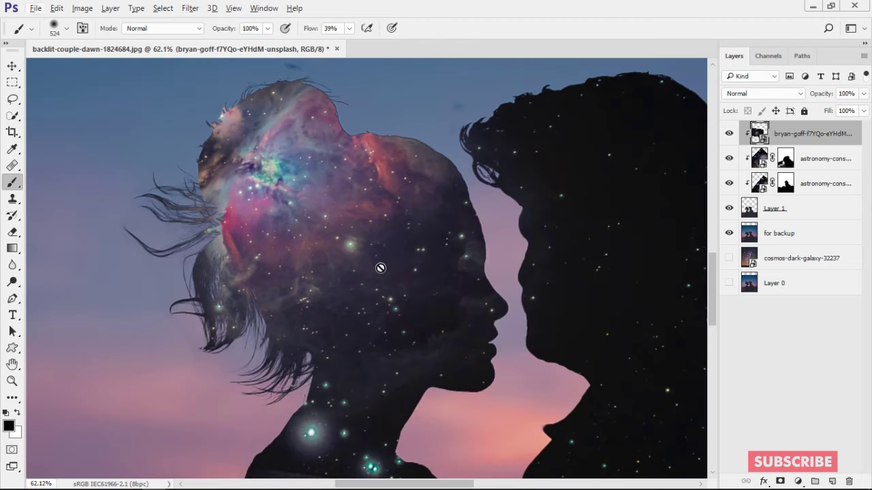
pyautogui.keyDown('alt'); pyautogui.scroll(-3, 381, 265); pyautogui.keyUp('alt')
pyautogui.hotkey('ctrl', 't')
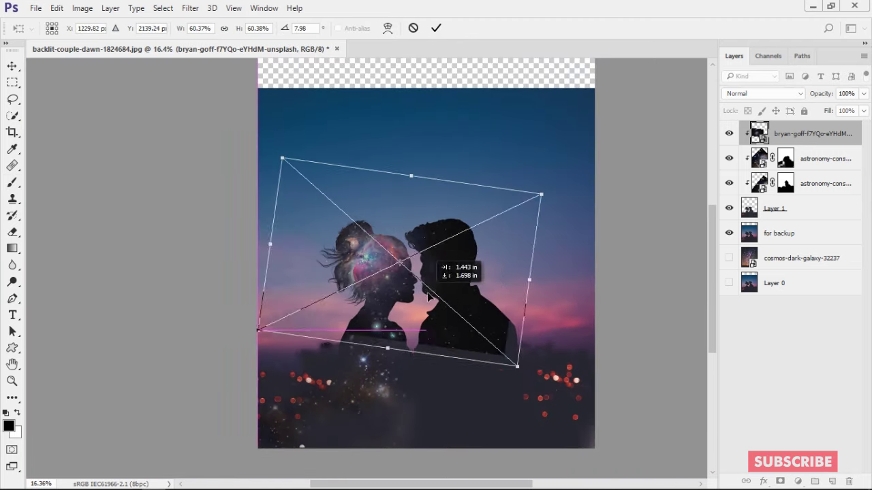
pyautogui.moveTo(381, 271)
pyautogui.mouseDown()
pyautogui.moveTo(527, 300)
pyautogui.moveTo(560, 220)
pyautogui.moveTo(491, 259)
pyautogui.moveTo(494, 246)
pyautogui.moveTo(491, 260)
pyautogui.mouseUp()
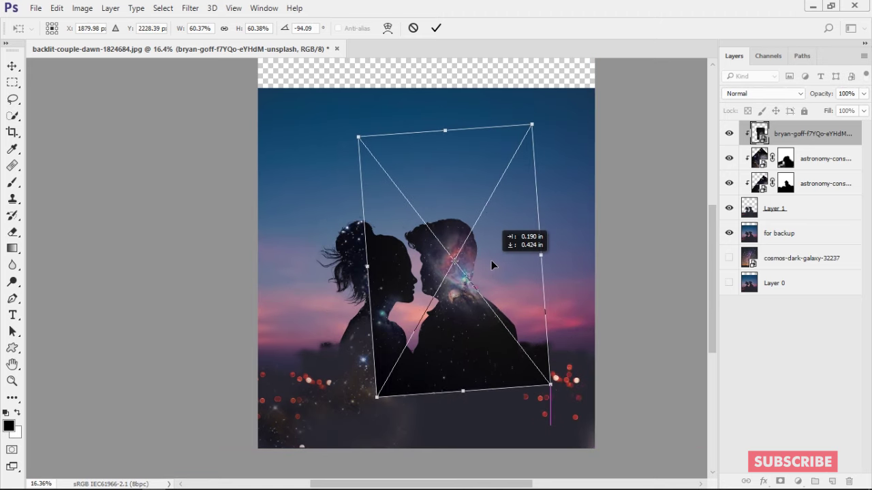
pyautogui.press('b')
# Blend the galaxy layer as Lighten and add an empty clipped Layer 2 above Layer 1.
pyautogui.click(782, 91)
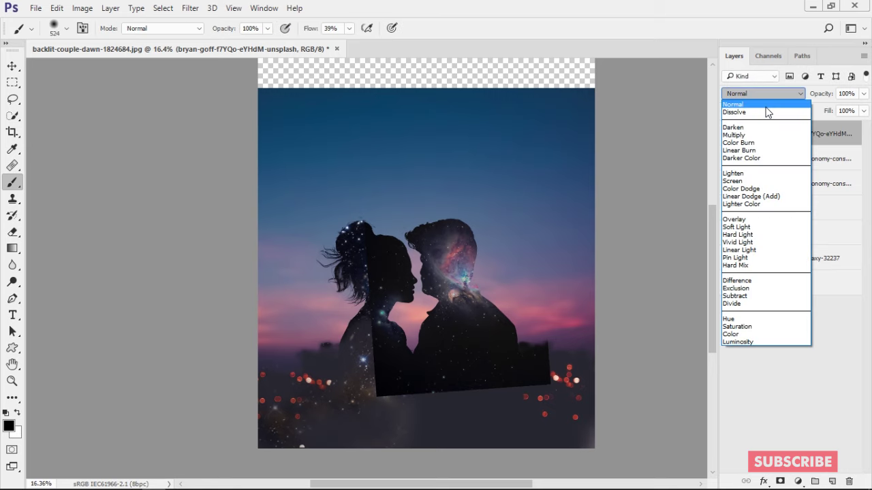
pyautogui.click(749, 108)
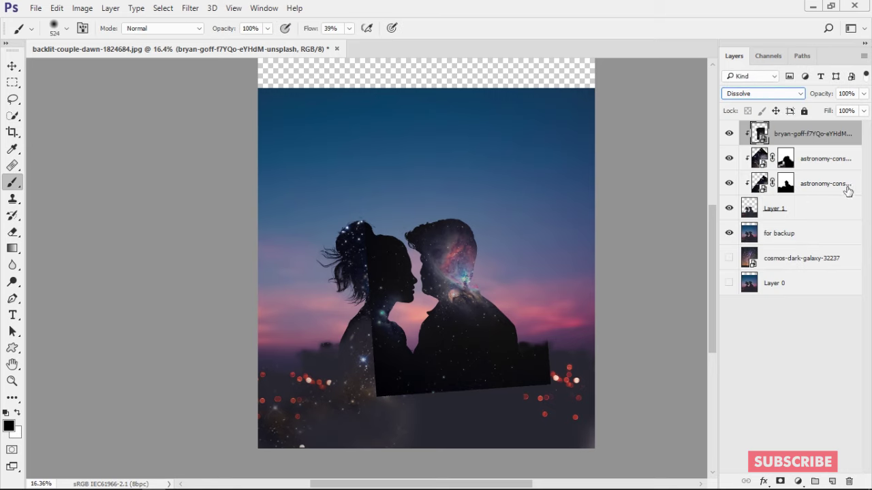
pyautogui.press('Down')
pyautogui.press('Down')
pyautogui.press('Down')
pyautogui.press('Down')
pyautogui.press('Down')
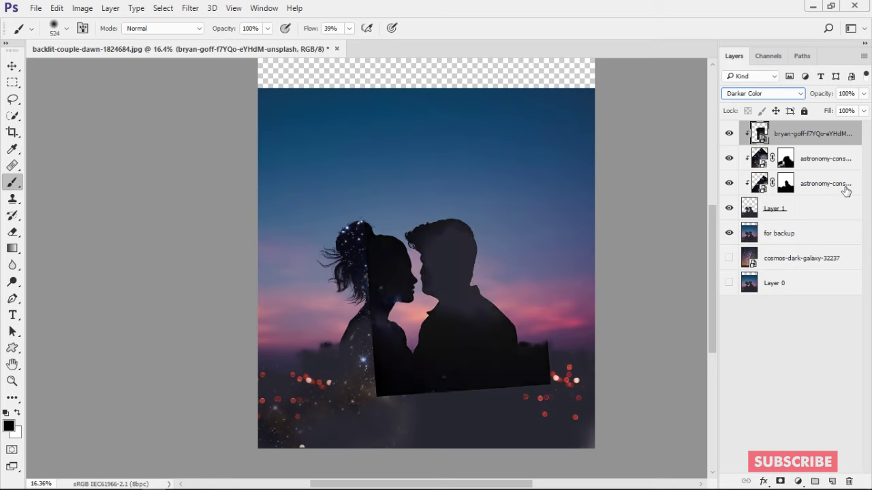
pyautogui.press('Down')
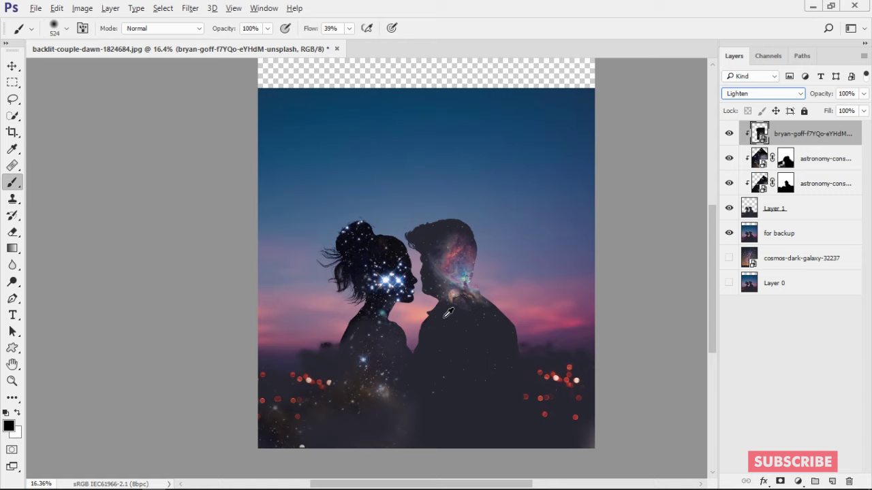
pyautogui.click(755, 214)
pyautogui.click(831, 481)
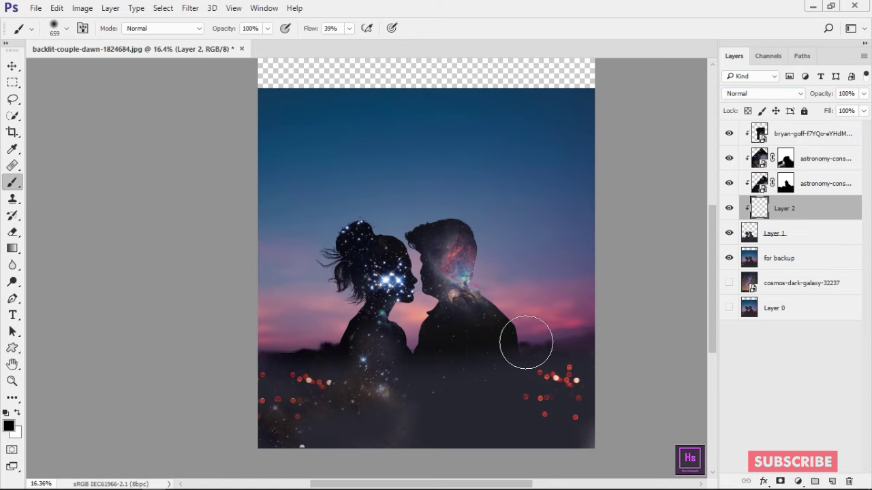
# Paint dark along the bottom of Layer 2 over the red bokeh lights.
pyautogui.moveTo(504, 320); pyautogui.dragTo(545, 346)
pyautogui.moveTo(200, 389)
pyautogui.mouseDown()
pyautogui.moveTo(282, 428)
pyautogui.moveTo(736, 446)
pyautogui.mouseUp()
pyautogui.scroll(3, 432, 406)
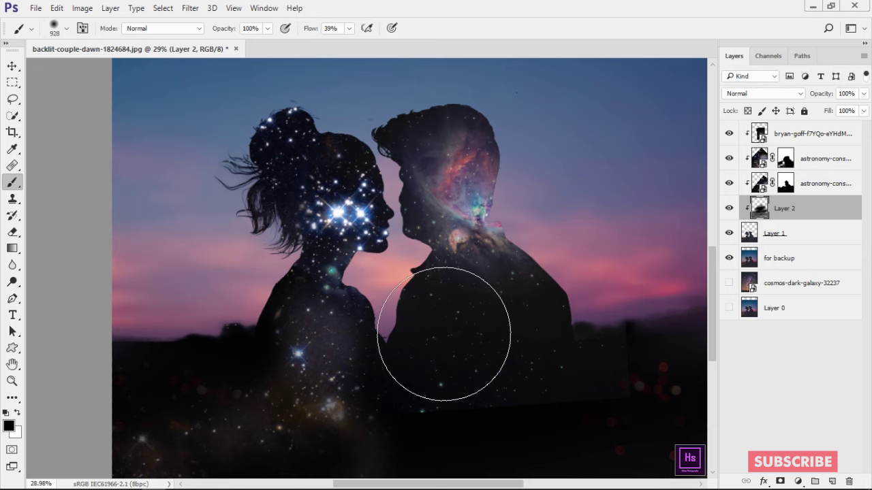
pyautogui.scroll(2, 443, 334)
# Toggle Layer 2 and the galaxy layers on and off to compare the result.
pyautogui.click(728, 208)
pyautogui.click(729, 207)
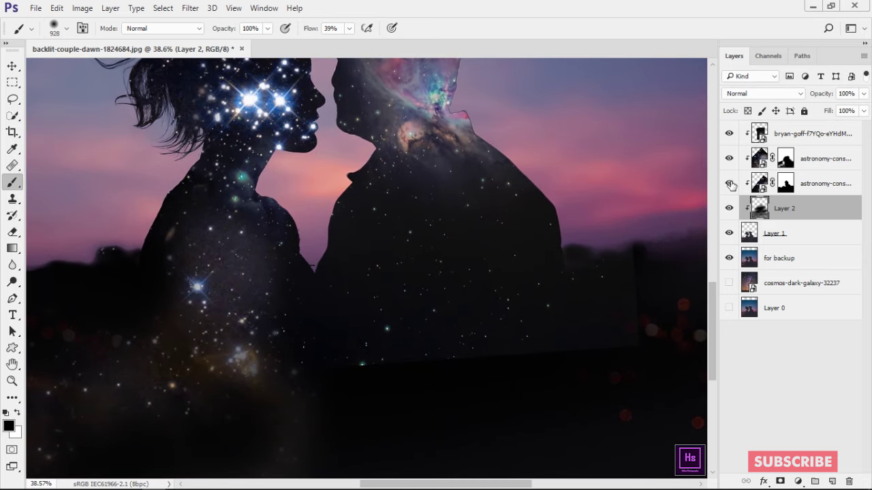
pyautogui.doubleClick(729, 183)
pyautogui.click(729, 158)
pyautogui.click(729, 158)
pyautogui.click(729, 133)
pyautogui.click(729, 134)
# Add a layer mask to the bryan-goff layer and paint black over the man's body.
pyautogui.click(780, 138)
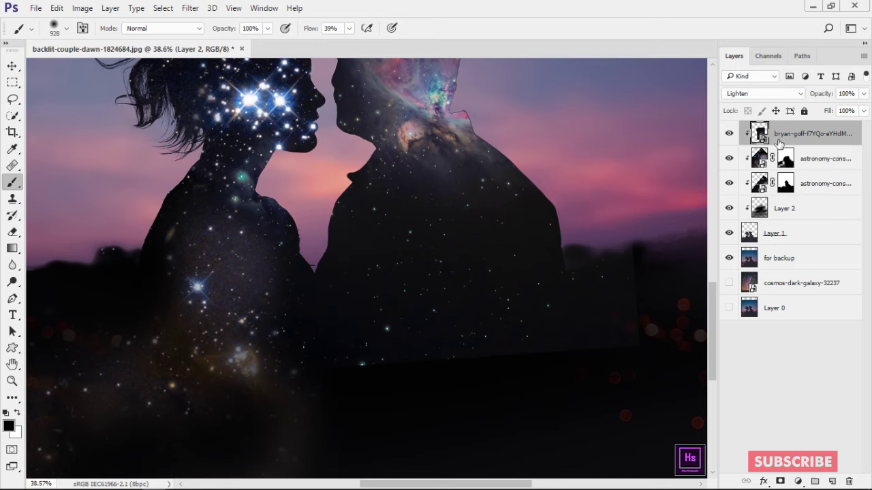
pyautogui.click(780, 482)
pyautogui.hscroll(2, 638, 398)
pyautogui.press('[')
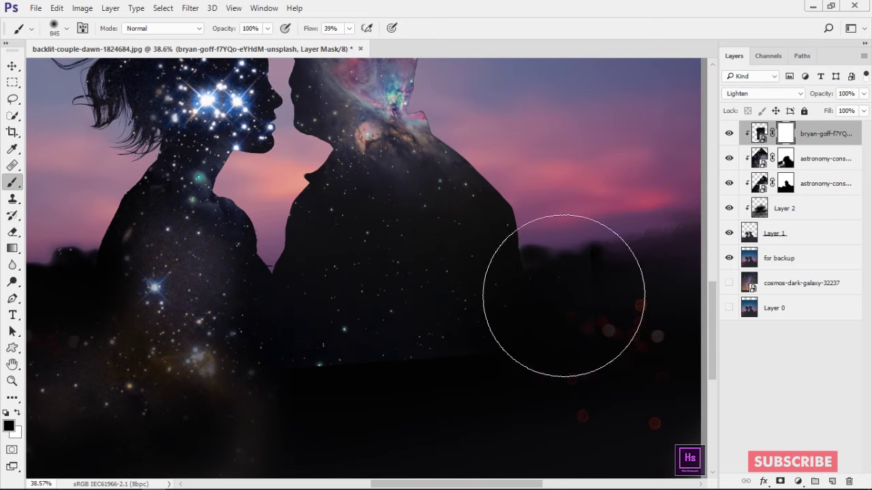
pyautogui.click(564, 295)
pyautogui.press('[')
# Pan and zoom over the couple's bodies and heads to check the mask.
pyautogui.moveTo(562, 332); pyautogui.dragTo(573, 309)
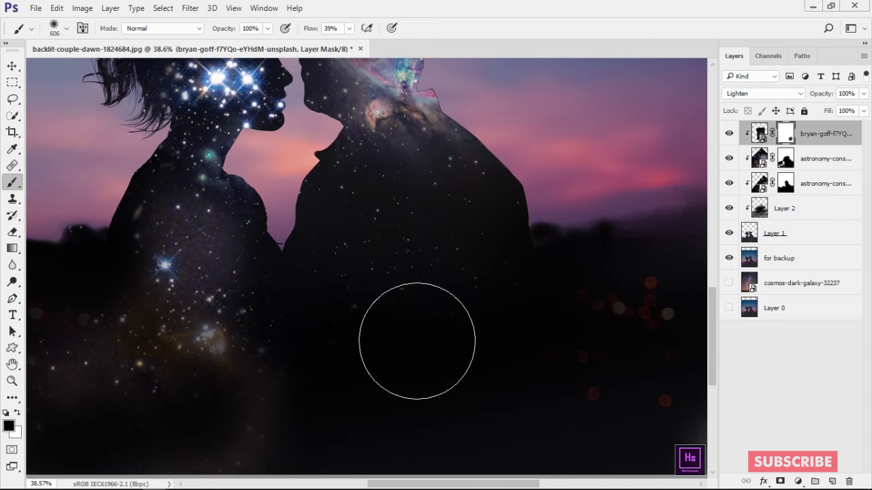
pyautogui.scroll(-3, 417, 341)
pyautogui.scroll(3, 518, 347)
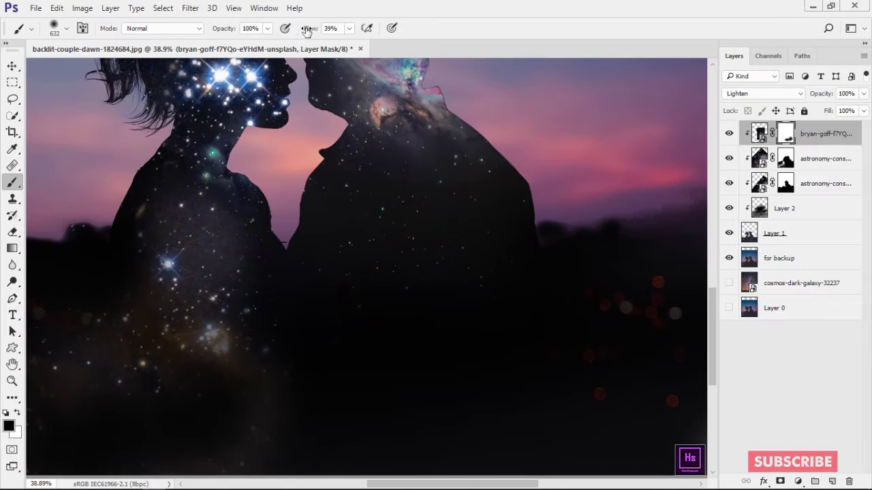
pyautogui.moveTo(385, 231); pyautogui.dragTo(376, 181)
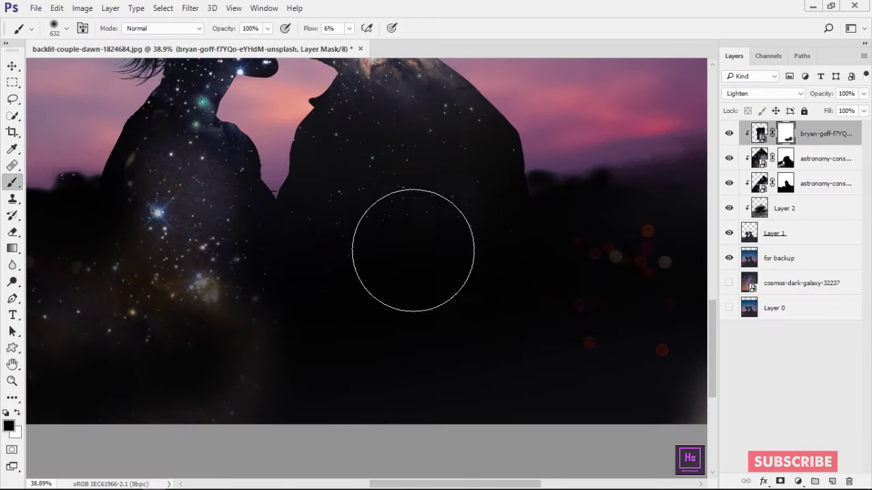
pyautogui.scroll(-2, 514, 284)
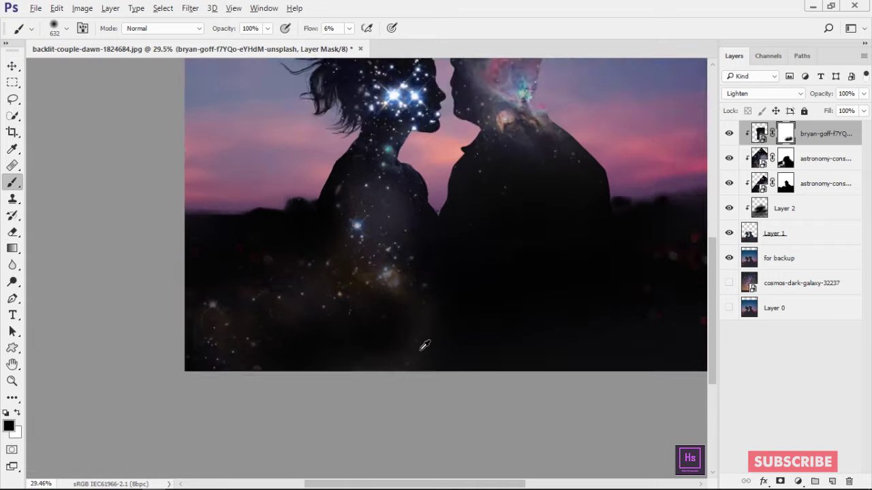
pyautogui.scroll(-1, 514, 284)
pyautogui.scroll(-1, 513, 284)
pyautogui.scroll(4, 423, 317)
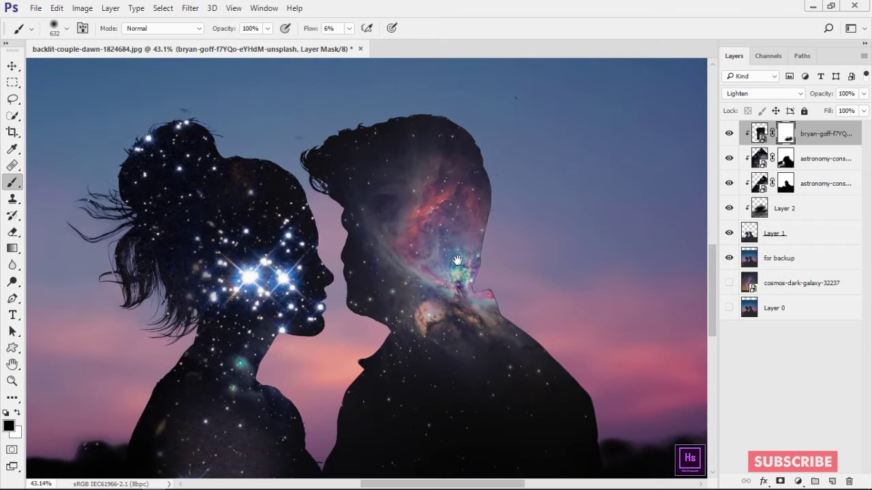
pyautogui.moveTo(423, 317)
pyautogui.mouseDown()
pyautogui.moveTo(457, 214)
pyautogui.moveTo(436, 266)
pyautogui.moveTo(433, 197)
pyautogui.mouseUp()
# Scale the galaxy to about 75%, keep it nearly upright and move it up into the man's head.
pyautogui.press('v')
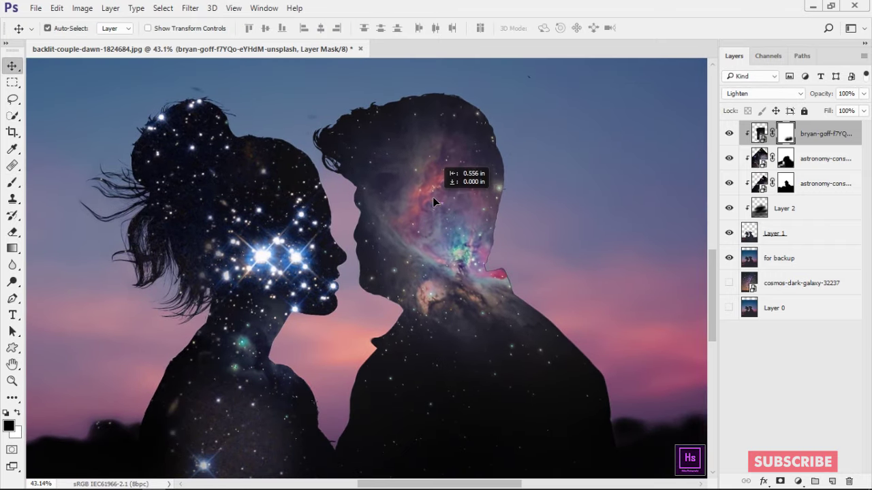
pyautogui.hotkey('ctrl', 't')
pyautogui.hotkey('ctrl', '0')
pyautogui.moveTo(593, 414); pyautogui.dragTo(558, 382)
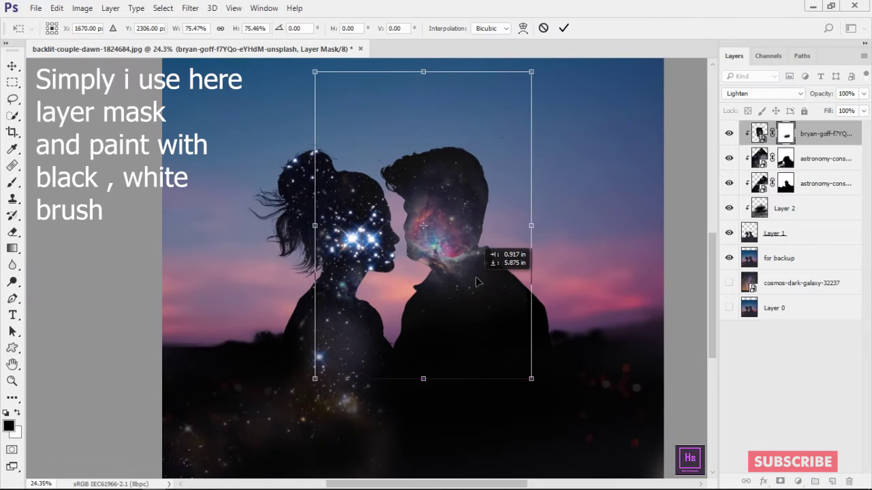
pyautogui.moveTo(652, 204); pyautogui.dragTo(613, 286)
pyautogui.moveTo(486, 209)
pyautogui.mouseDown()
pyautogui.moveTo(501, 152)
pyautogui.moveTo(481, 221)
pyautogui.mouseUp()
pyautogui.moveTo(643, 225); pyautogui.dragTo(613, 249)
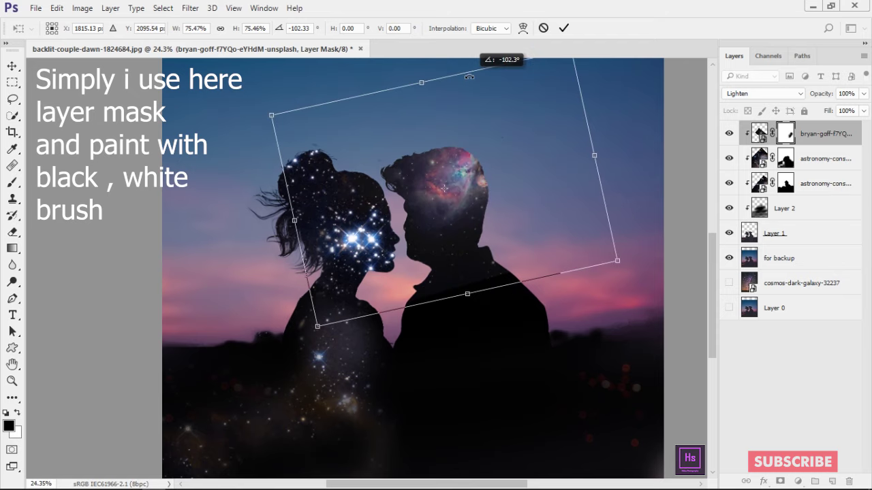
pyautogui.moveTo(477, 245); pyautogui.dragTo(462, 184)
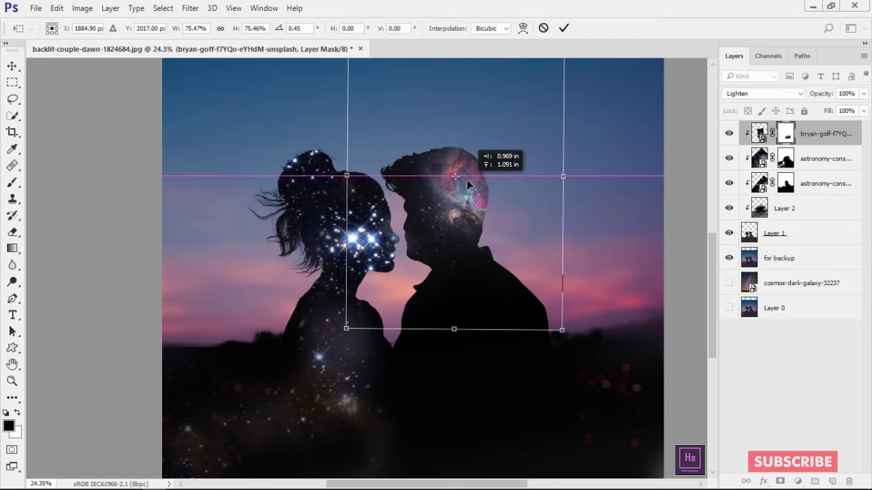
pyautogui.press('Return')
# Bring the placed art-artsy-color-887349 neon heart photo into Free Transform.
pyautogui.scroll(5, 446, 267)
pyautogui.scroll(-5, 446, 268)
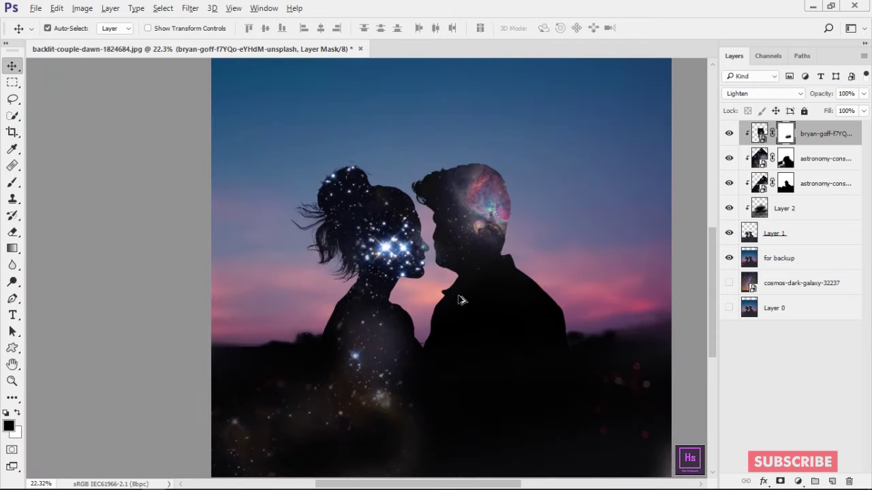
pyautogui.scroll(3, 464, 339)
pyautogui.scroll(-2, 409, 286)
pyautogui.hotkey('ctrl', 't')
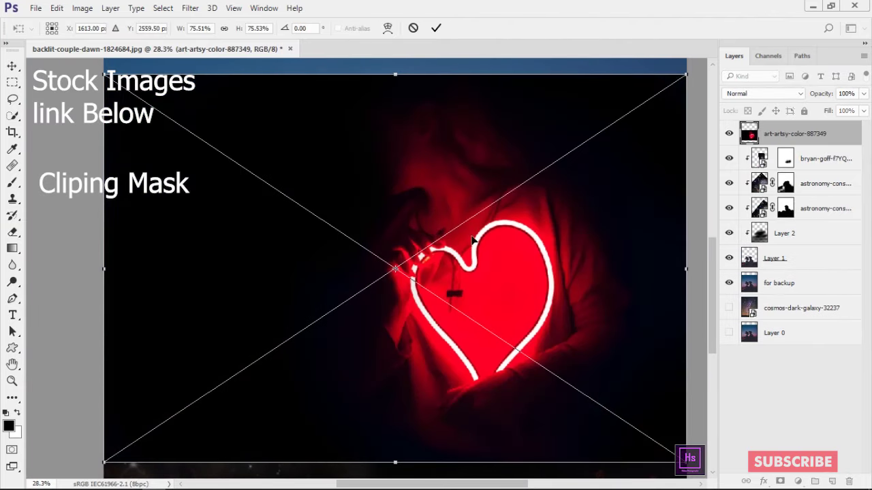
# Clip the neon heart to the couple and nudge it down onto their chests.
pyautogui.press('Return')
pyautogui.hotkey('ctrl', 'alt', 'g')
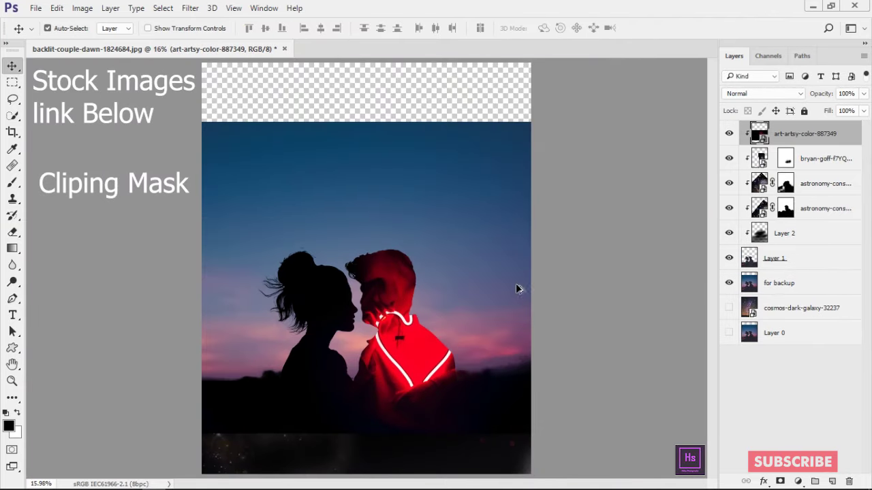
pyautogui.scroll(3, 410, 350)
pyautogui.moveTo(411, 350)
pyautogui.mouseDown()
pyautogui.moveTo(460, 222)
pyautogui.moveTo(376, 333)
pyautogui.mouseUp()
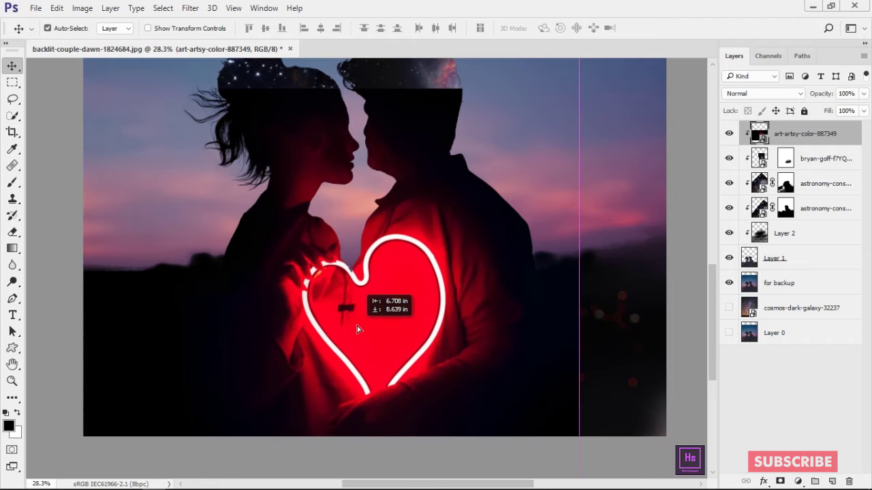
pyautogui.moveTo(376, 333); pyautogui.dragTo(357, 324)
pyautogui.press('Left')
pyautogui.press('Left')
pyautogui.press('Left')
pyautogui.press('Down')
pyautogui.press('Down')
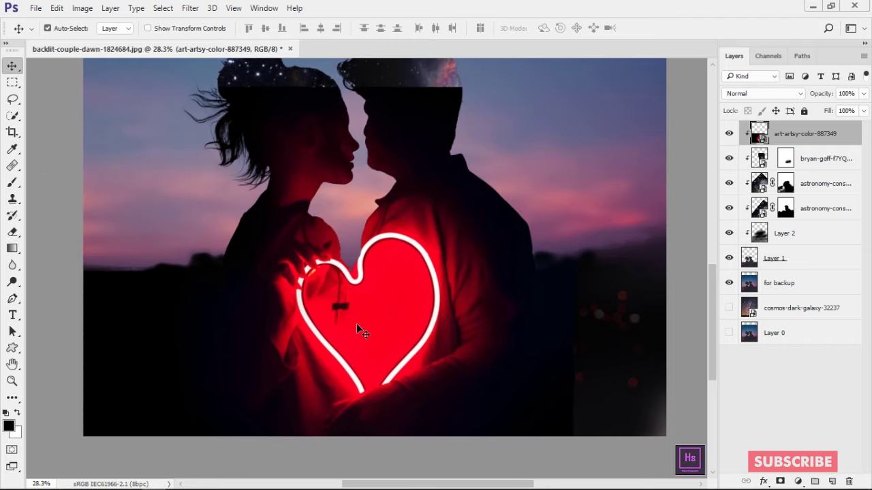
pyautogui.hotkey('shift', 'Down')
pyautogui.hotkey('shift', 'Down')
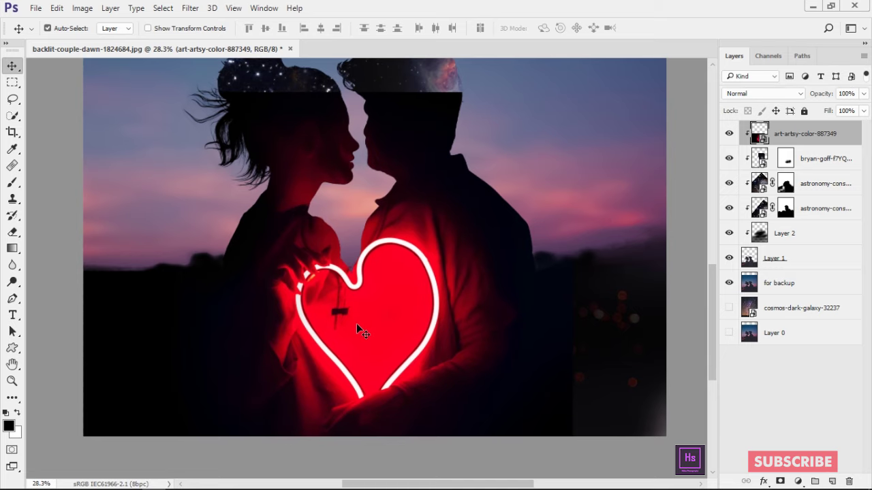
pyautogui.hotkey('shift', 'Down')
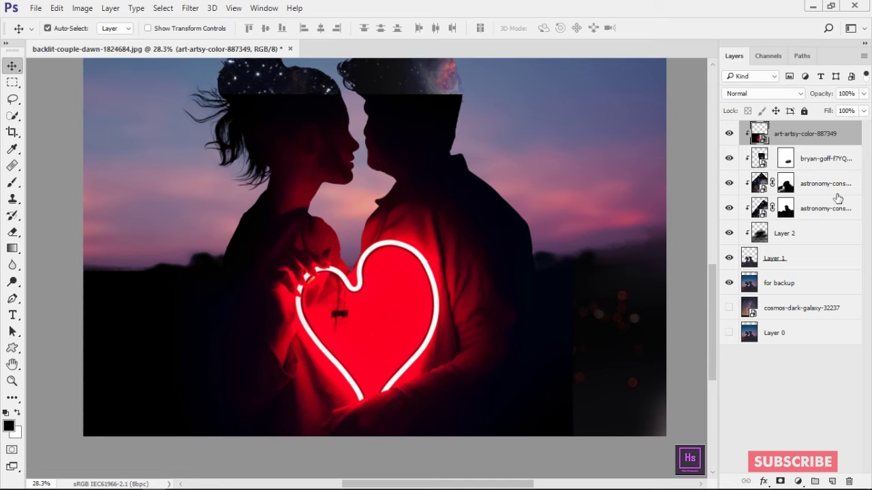
# Set the neon heart layer to Screen blending and zoom to check the whole image.
pyautogui.click(788, 93)
pyautogui.click(752, 128)
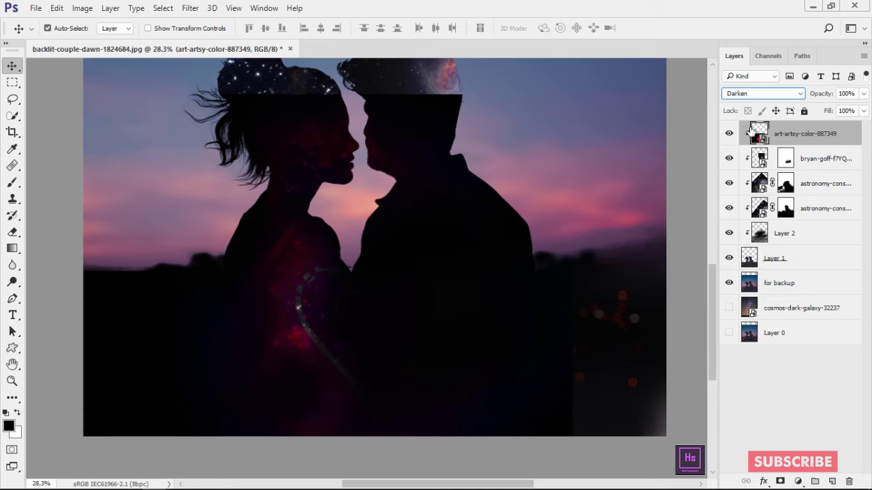
pyautogui.press('Down')
pyautogui.press('Down')
pyautogui.press('Down')
pyautogui.press('Down')
pyautogui.press('Down')
pyautogui.press('Down')
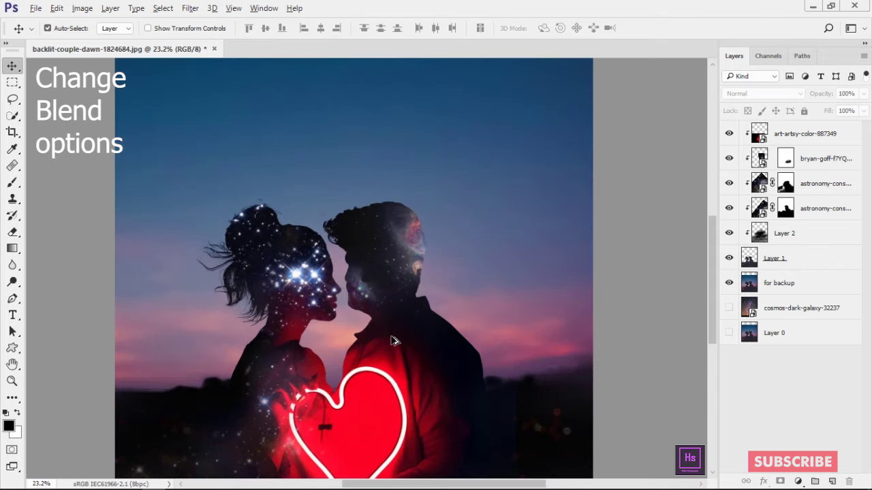
pyautogui.scroll(2, 392, 341)
pyautogui.scroll(-2, 443, 272)
pyautogui.scroll(-2, 455, 307)
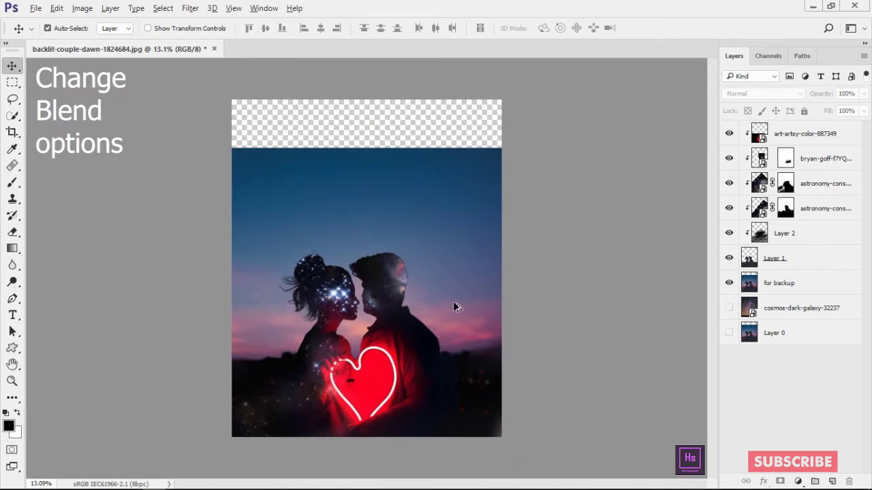
pyautogui.scroll(2, 454, 302)
pyautogui.scroll(1, 477, 302)
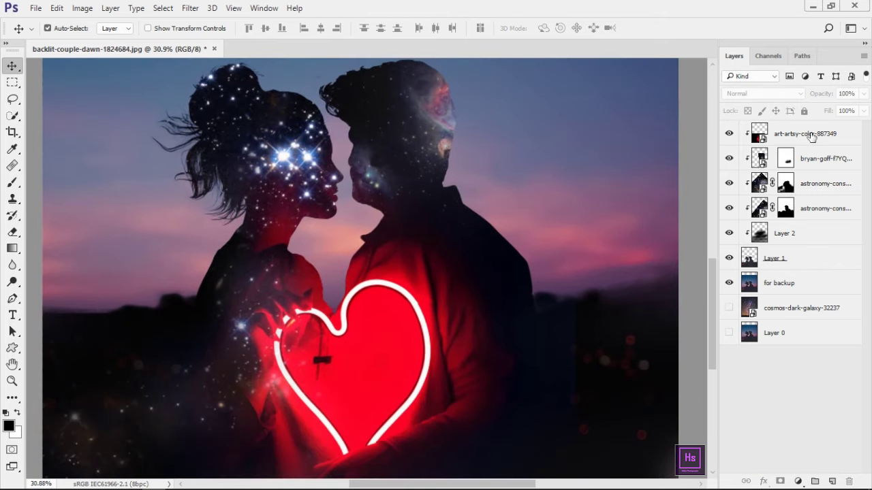
# Select the art-artsy-color heart layer with a soft brush and toggle it off and on to compare.
pyautogui.click(811, 136)
pyautogui.moveTo(455, 328); pyautogui.dragTo(480, 294)
pyautogui.press('b')
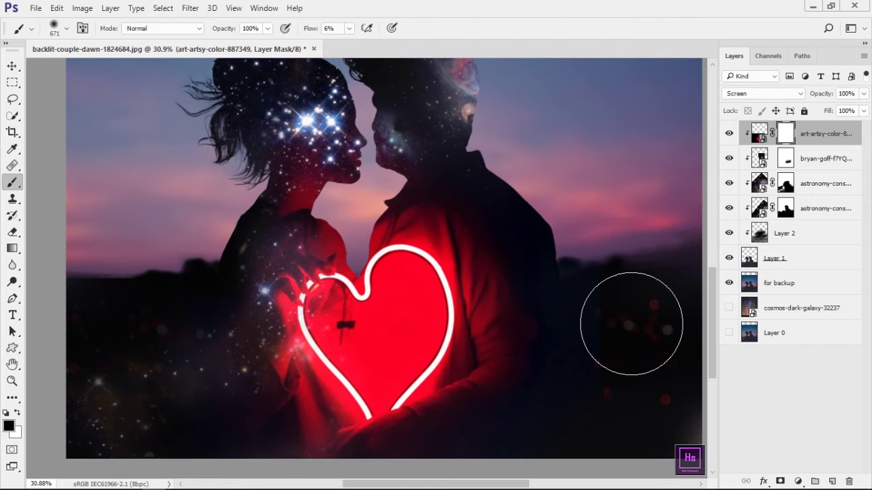
pyautogui.click(728, 134)
pyautogui.click(729, 135)
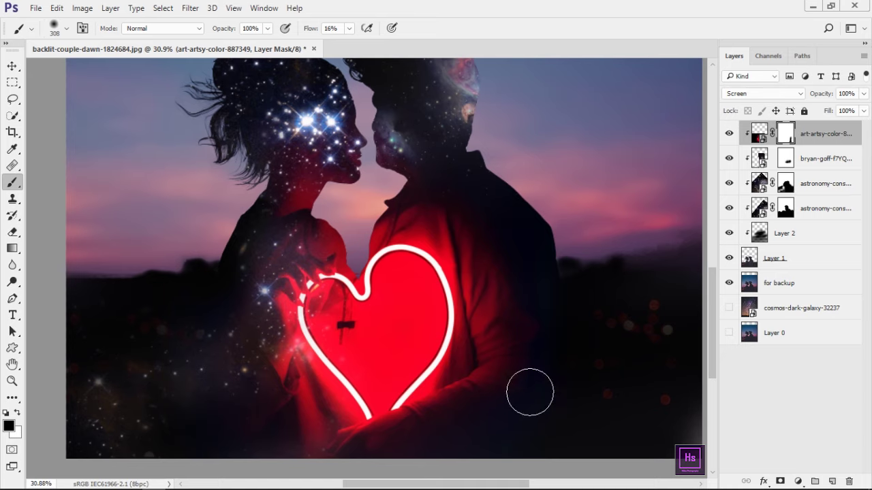
pyautogui.scroll(-2, 579, 389)
pyautogui.scroll(5, 558, 354)
# Target the heart layer's mask and frame the view around the couple.
pyautogui.press('v')
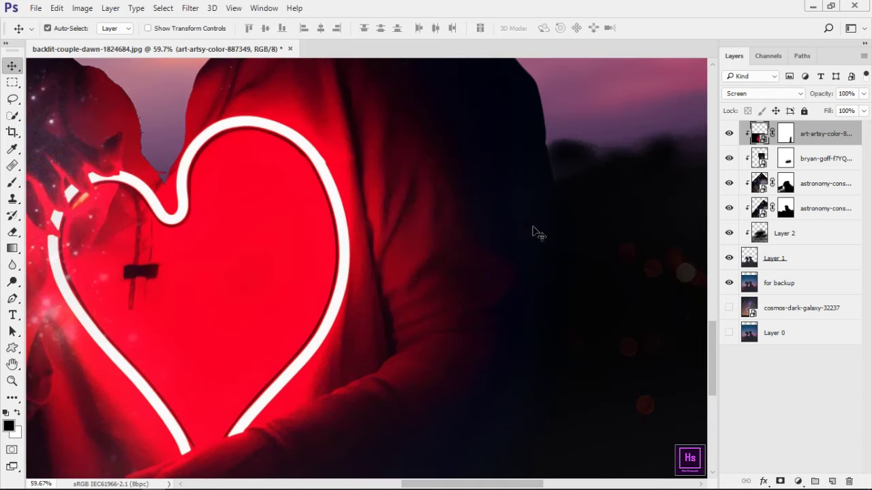
pyautogui.click(787, 138)
pyautogui.moveTo(500, 209); pyautogui.dragTo(515, 238)
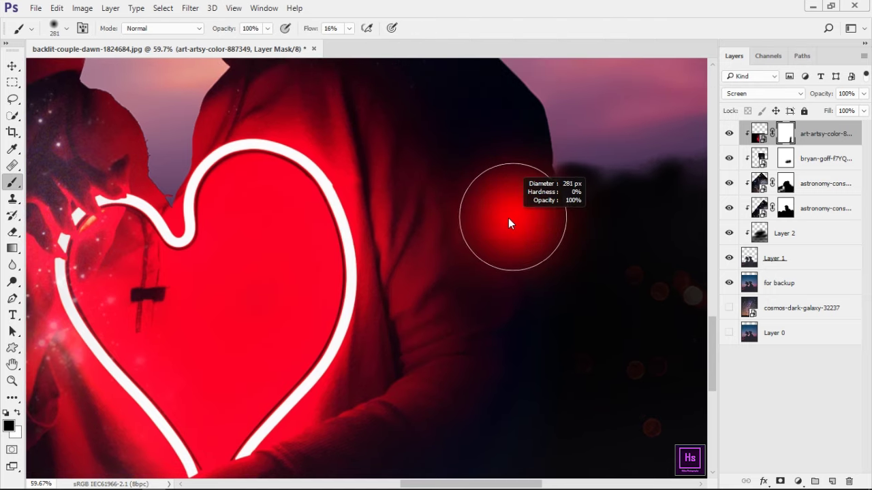
pyautogui.scroll(-1, 523, 314)
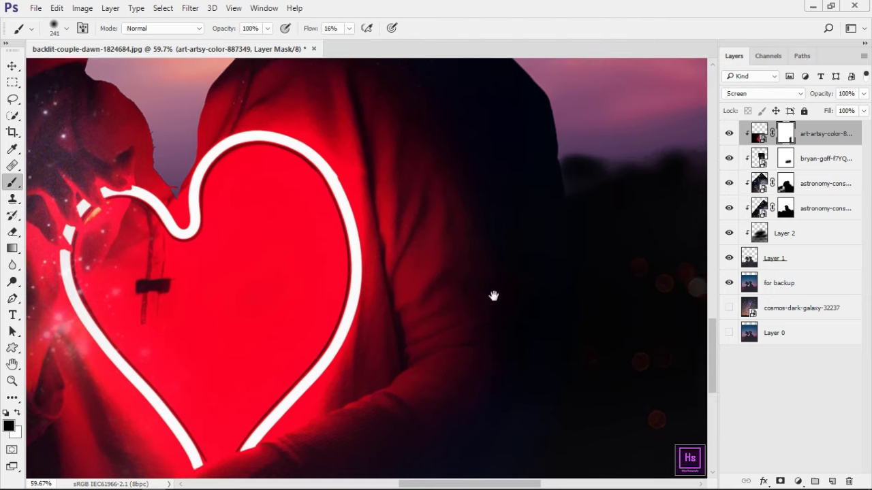
pyautogui.scroll(-1, 495, 296)
pyautogui.scroll(-1, 529, 306)
pyautogui.scroll(-1, 363, 281)
pyautogui.scroll(2, 363, 281)
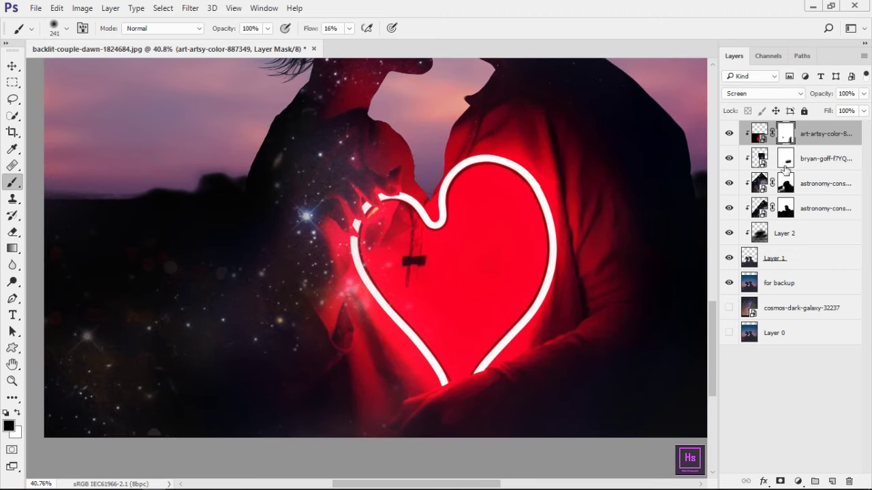
# Compare the astronomy-cons starry overlay on and off, leaving it hidden.
pyautogui.click(730, 183)
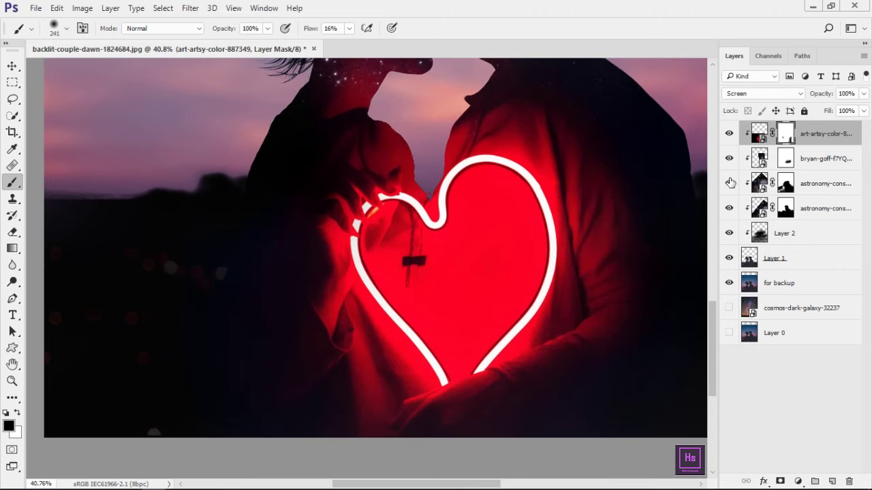
pyautogui.click(730, 183)
pyautogui.scroll(-3, 560, 240)
pyautogui.scroll(2, 561, 239)
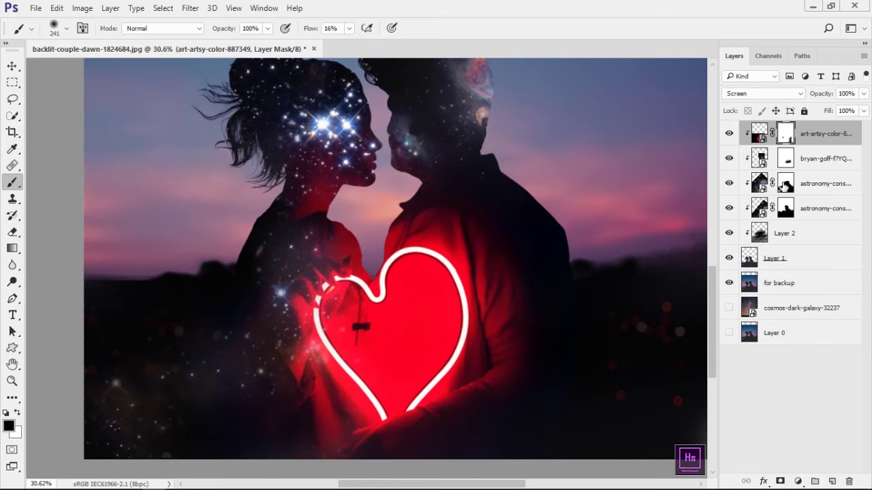
pyautogui.click(729, 183)
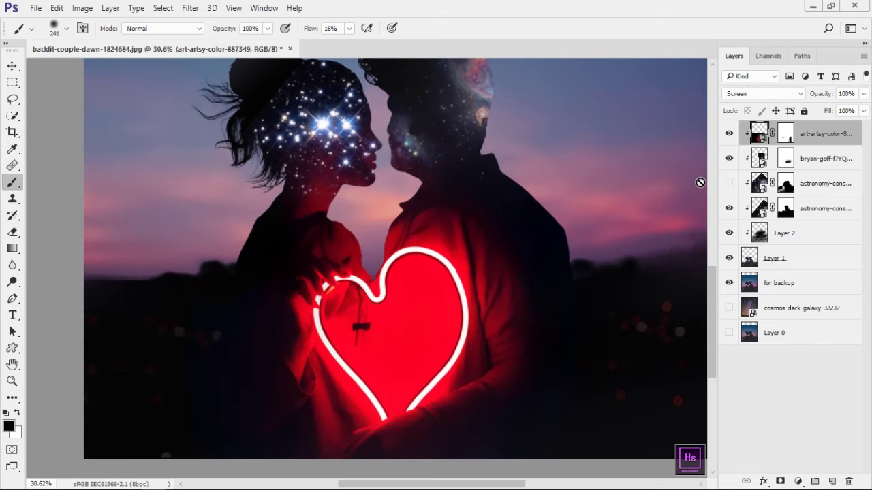
# Show the astronomy-cons starry layer again, select its mask, and inspect the area around the couple.
pyautogui.click(729, 182)
pyautogui.click(785, 184)
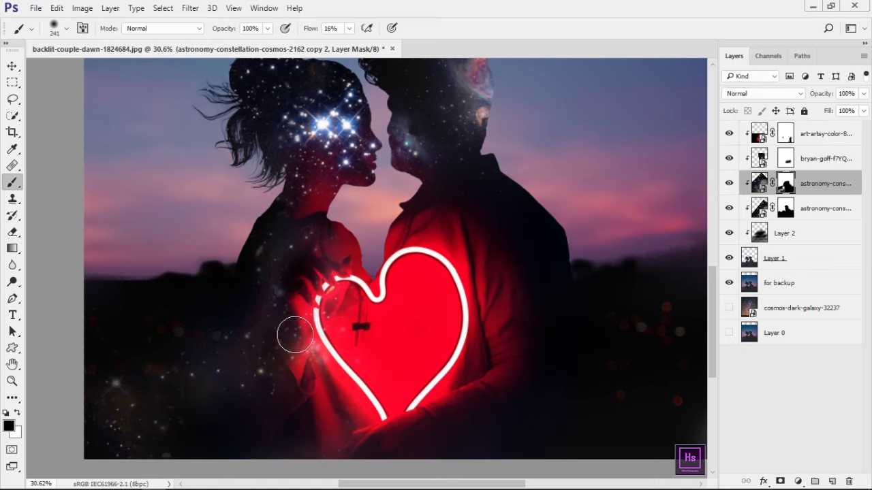
pyautogui.scroll(-3, 309, 389)
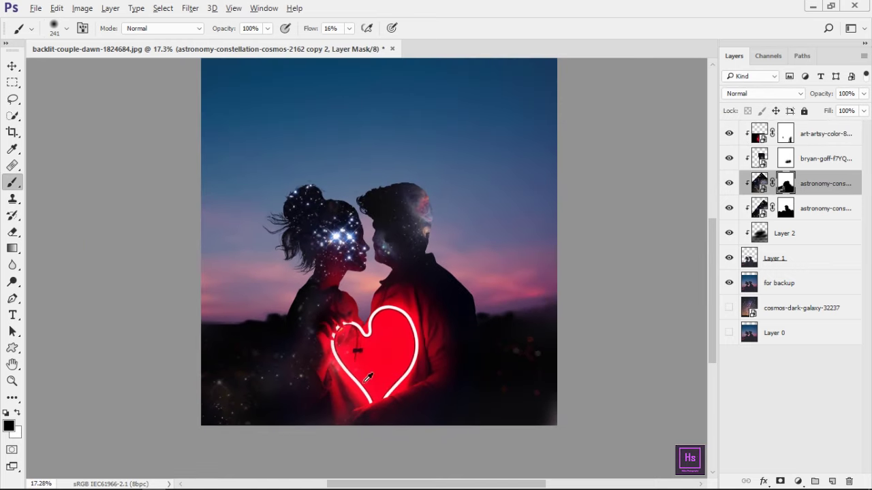
pyautogui.scroll(5, 408, 306)
pyautogui.moveTo(441, 271)
pyautogui.mouseDown()
pyautogui.moveTo(413, 363)
pyautogui.moveTo(442, 364)
pyautogui.moveTo(354, 302)
pyautogui.moveTo(412, 325)
pyautogui.moveTo(463, 299)
pyautogui.moveTo(434, 306)
pyautogui.mouseUp()
pyautogui.scroll(-4, 410, 264)
pyautogui.scroll(4, 435, 205)
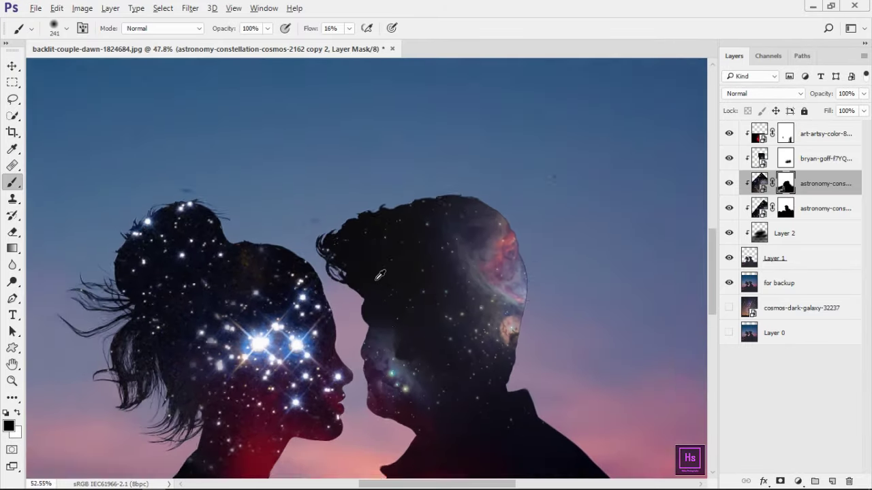
pyautogui.scroll(-2, 462, 164)
pyautogui.scroll(-1, 463, 164)
pyautogui.scroll(-2, 462, 164)
pyautogui.scroll(-1, 459, 178)
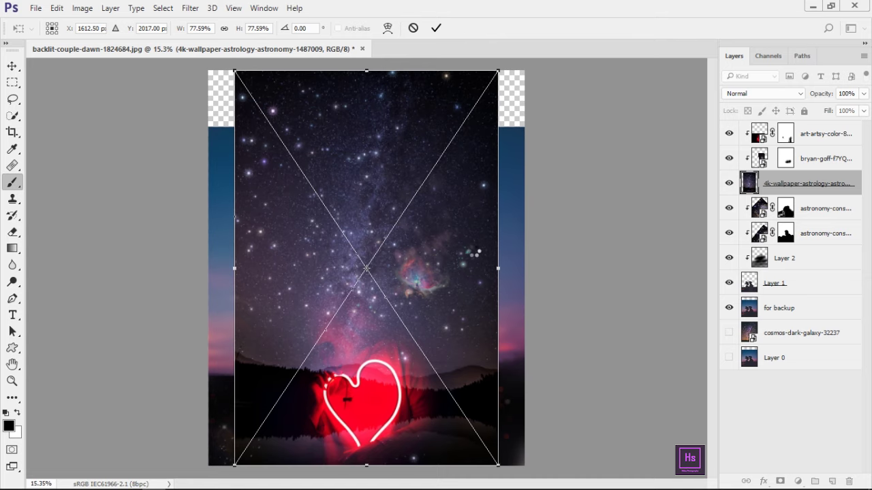
# Commit the placed 4k starry wallpaper, move it to the top, and clip the bryan-goff layer.
pyautogui.press('Return')
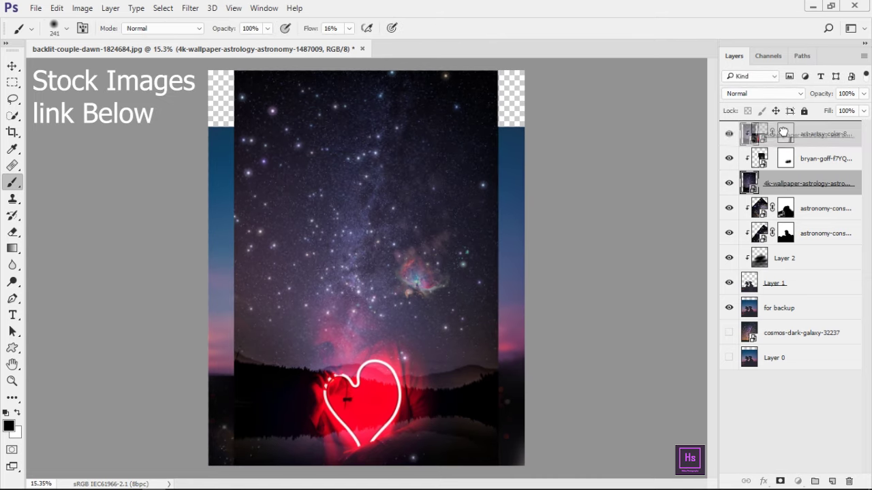
pyautogui.moveTo(780, 185); pyautogui.dragTo(783, 122)
pyautogui.keyDown('alt'); pyautogui.click(752, 187); pyautogui.keyUp('alt')
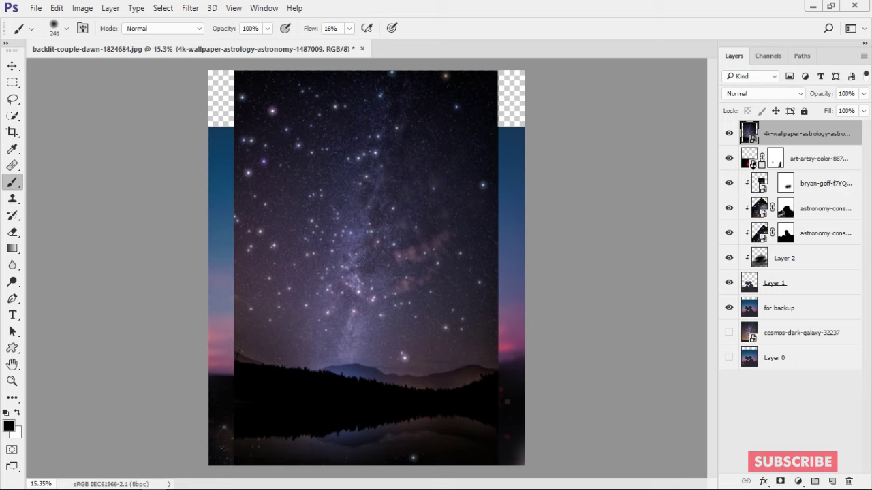
# Check the starry wallpaper by toggling it, then move its layer just below Layer 1.
pyautogui.click(728, 134)
pyautogui.click(729, 134)
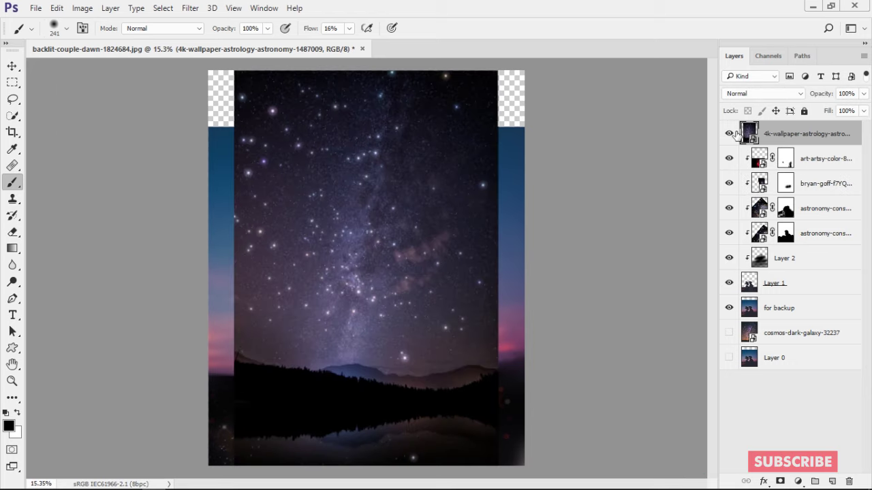
pyautogui.moveTo(769, 140); pyautogui.dragTo(784, 295)
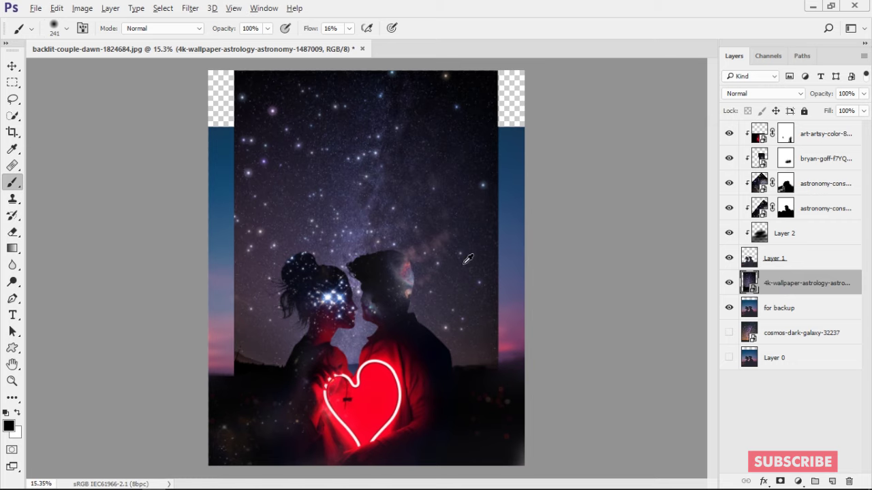
pyautogui.scroll(-2, 468, 259)
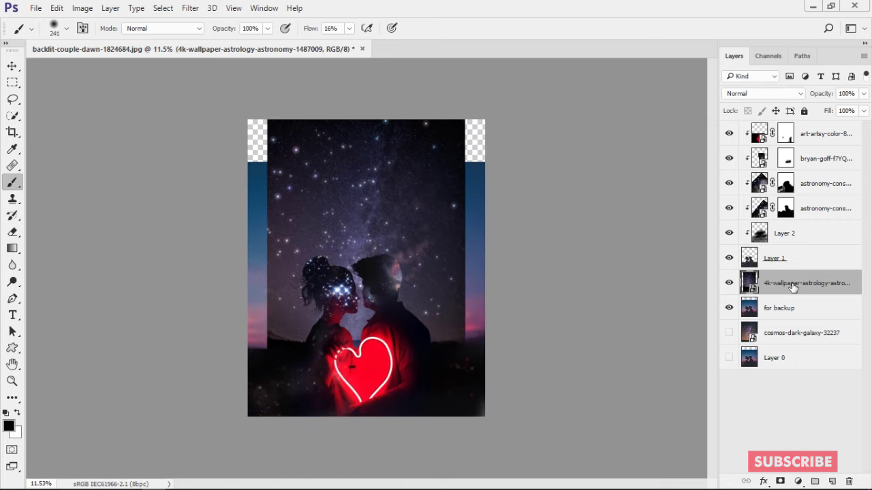
pyautogui.keyDown('ctrl'); pyautogui.click(792, 287); pyautogui.keyUp('ctrl')
# Scale the 4k-wallpaper starry layer to 96.31% aligned to the canvas's left edge, then toggle it to compare.
pyautogui.press('v')
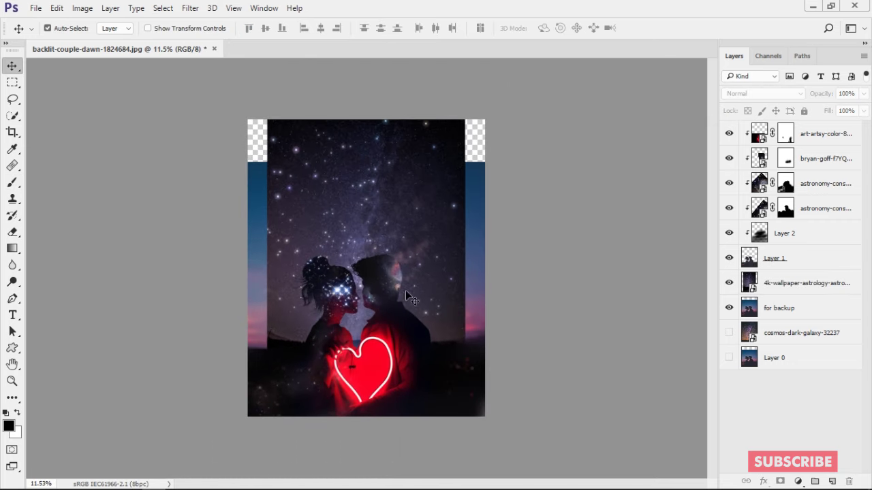
pyautogui.keyDown('ctrl'); pyautogui.click(405, 290); pyautogui.keyUp('ctrl')
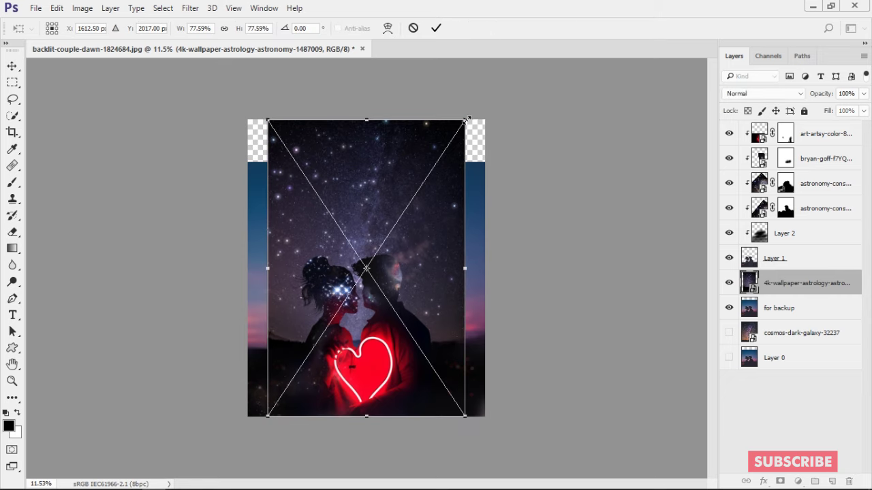
pyautogui.moveTo(466, 120); pyautogui.dragTo(554, 77)
pyautogui.moveTo(408, 199)
pyautogui.mouseDown()
pyautogui.moveTo(417, 204)
pyautogui.moveTo(416, 193)
pyautogui.mouseUp()
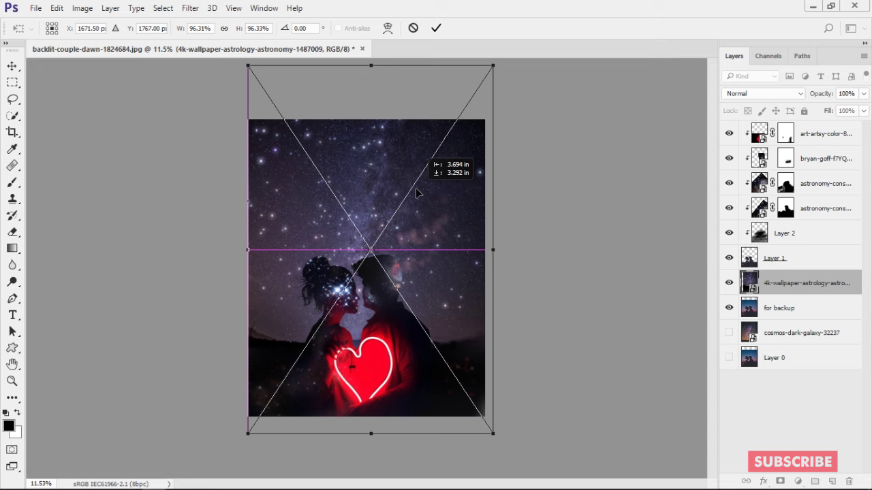
pyautogui.press('Return')
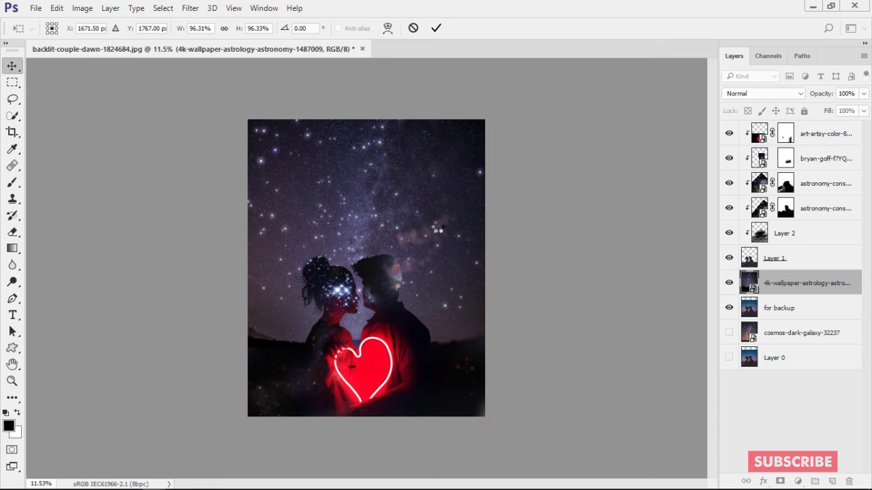
pyautogui.scroll(6, 356, 352)
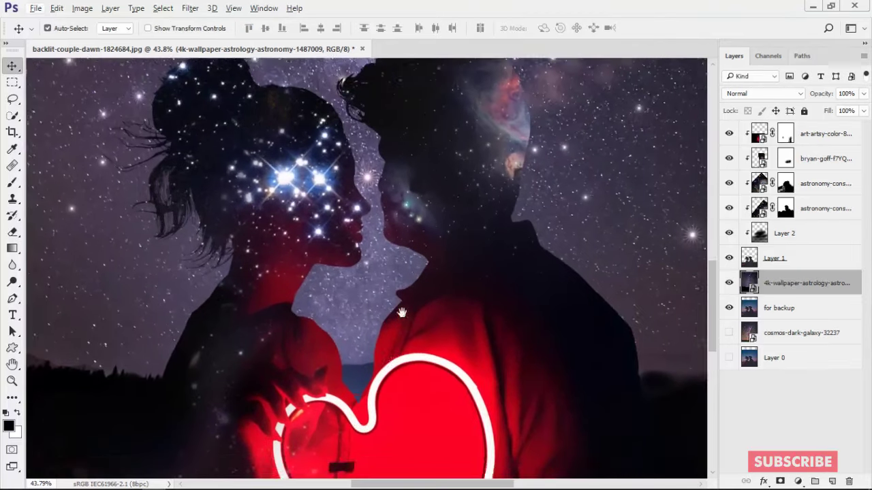
pyautogui.moveTo(402, 312); pyautogui.dragTo(410, 251)
pyautogui.click(729, 283)
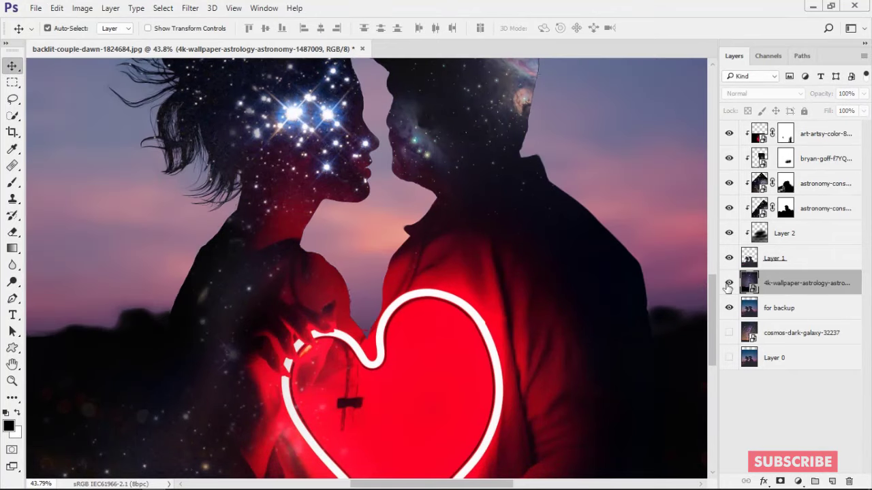
# Add a white mask to the starry wallpaper layer and touch it up with a 259 px brush.
pyautogui.click(780, 482)
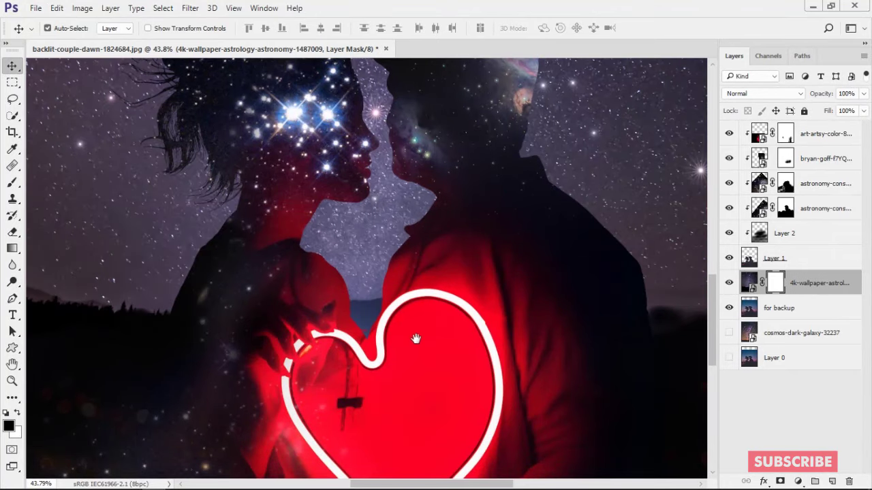
pyautogui.press('b')
pyautogui.moveTo(367, 293); pyautogui.dragTo(368, 303)
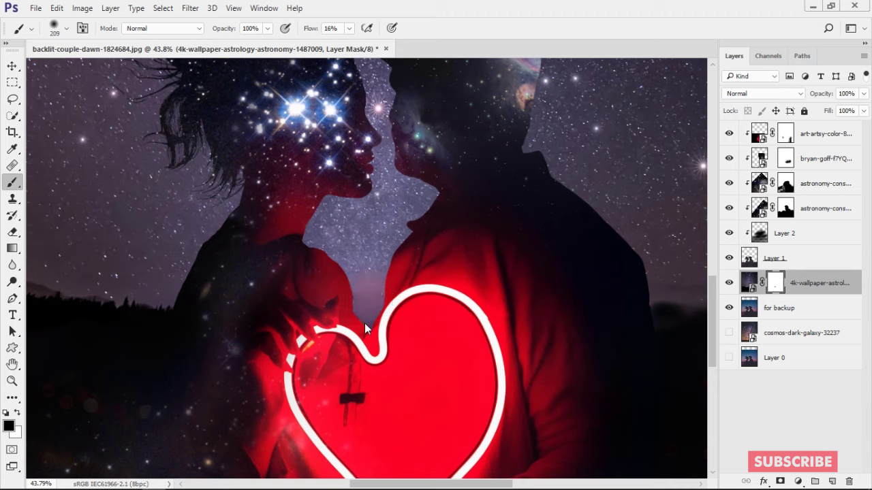
pyautogui.press(']')
pyautogui.press('x')
pyautogui.moveTo(350, 233); pyautogui.dragTo(370, 275)
# Paint black on the wallpaper mask over the man's chest to reveal his red shirt.
pyautogui.press('x')
pyautogui.moveTo(376, 231); pyautogui.dragTo(401, 261)
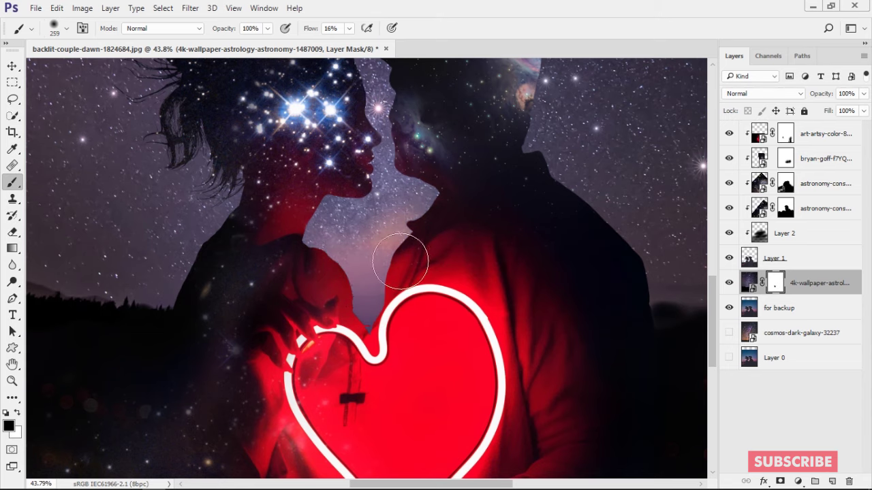
pyautogui.moveTo(444, 311); pyautogui.dragTo(482, 336)
pyautogui.scroll(-3, 318, 365)
pyautogui.scroll(2, 273, 366)
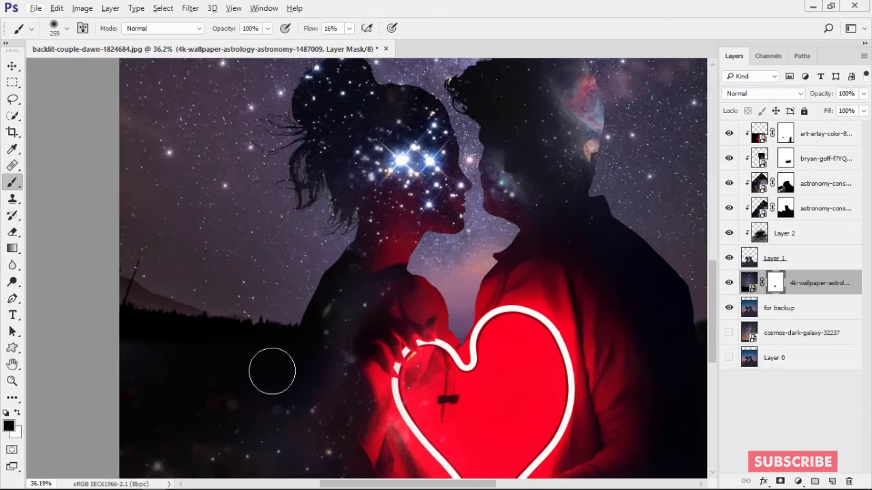
pyautogui.scroll(1, 333, 346)
pyautogui.click(757, 264)
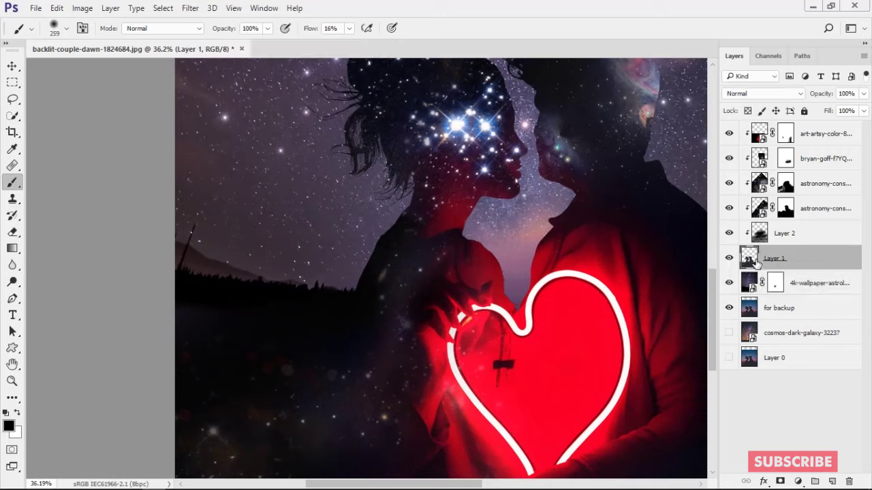
# Add a layer mask to Layer 1 and brush along the man's back with an enlarged brush.
pyautogui.click(780, 481)
pyautogui.press(']')
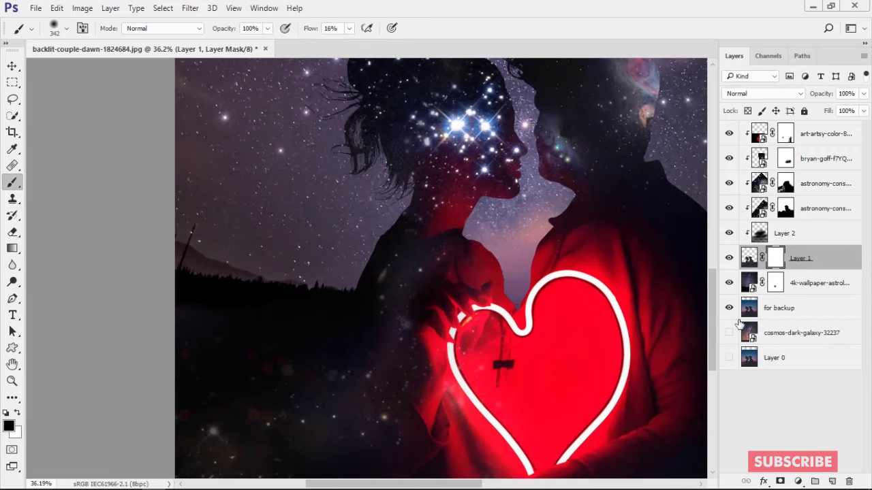
pyautogui.click(731, 310)
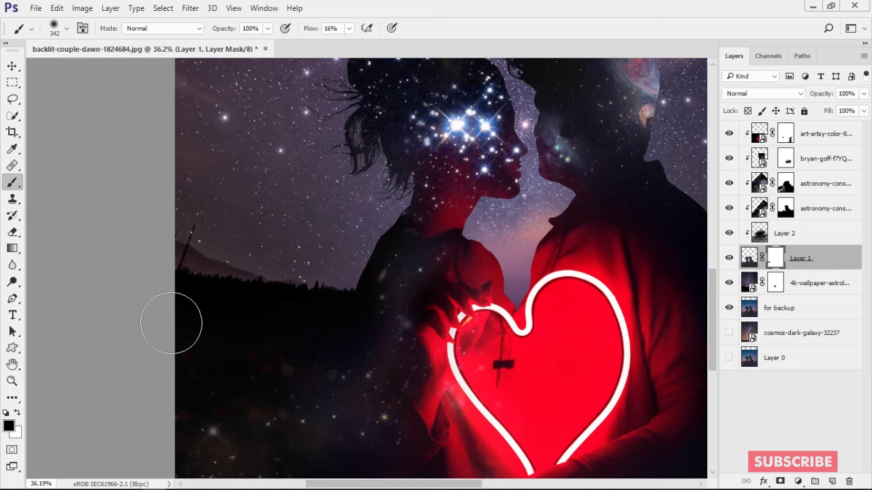
pyautogui.scroll(-4, 47, 352)
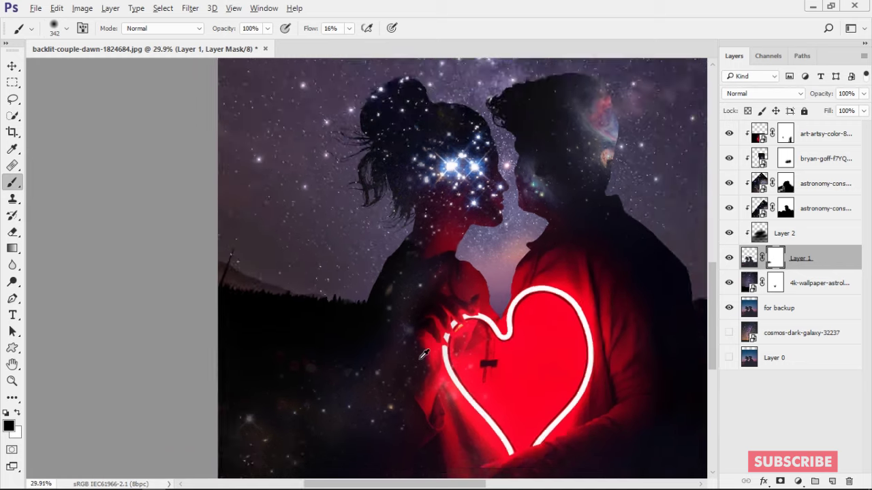
pyautogui.scroll(4, 197, 369)
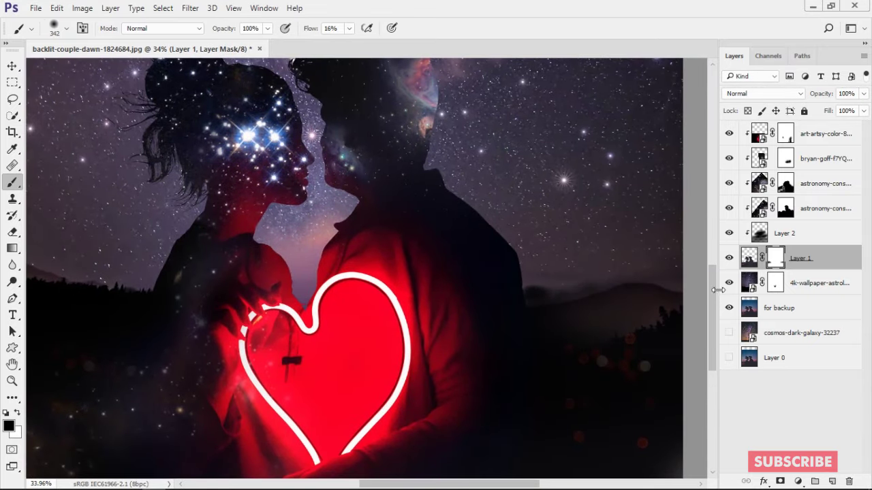
pyautogui.press('x')
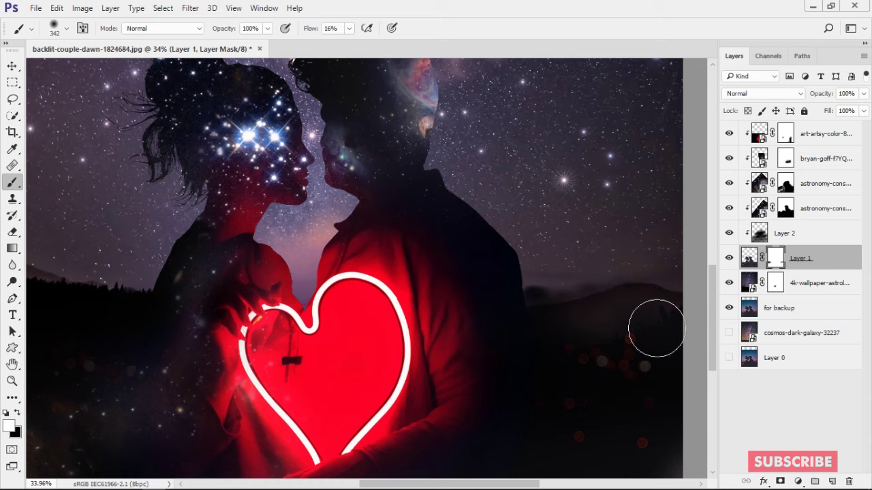
pyautogui.scroll(-1, 613, 334)
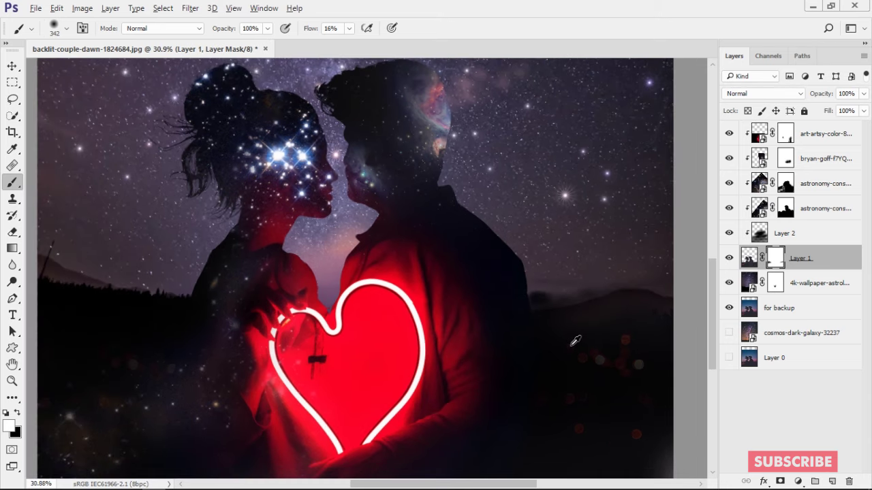
pyautogui.scroll(3, 572, 300)
pyautogui.moveTo(570, 293); pyautogui.dragTo(517, 307)
pyautogui.click(729, 258)
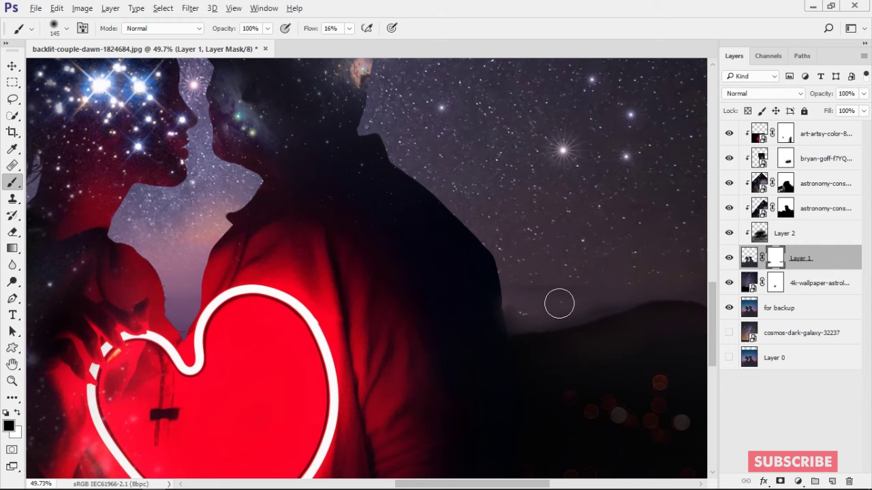
# Shrink the brush on the canvas and inspect the softened edge of the man's back.
pyautogui.scroll(-3, 560, 304)
pyautogui.scroll(2, 545, 313)
pyautogui.scroll(2, 531, 324)
pyautogui.scroll(1, 518, 332)
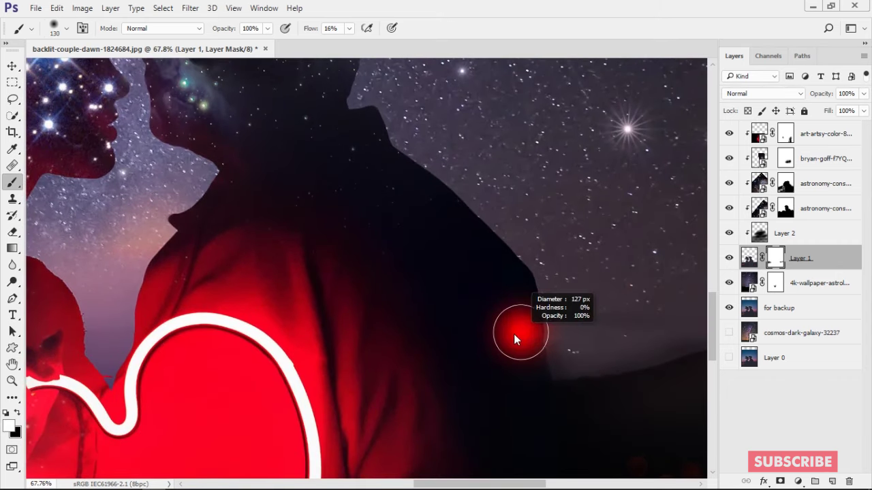
pyautogui.moveTo(514, 334); pyautogui.dragTo(512, 339)
pyautogui.press('x')
pyautogui.rightClick(513, 339)
pyautogui.press('Escape')
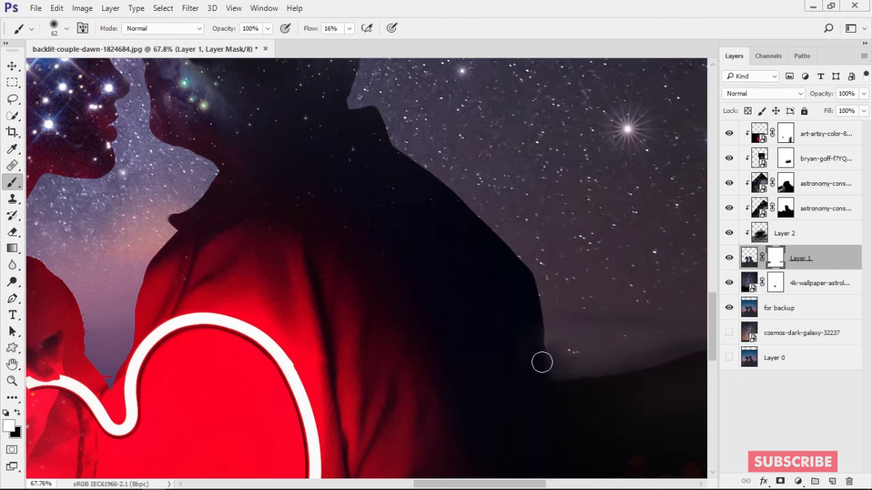
pyautogui.scroll(-3, 523, 374)
pyautogui.scroll(-2, 524, 374)
pyautogui.scroll(-1, 523, 374)
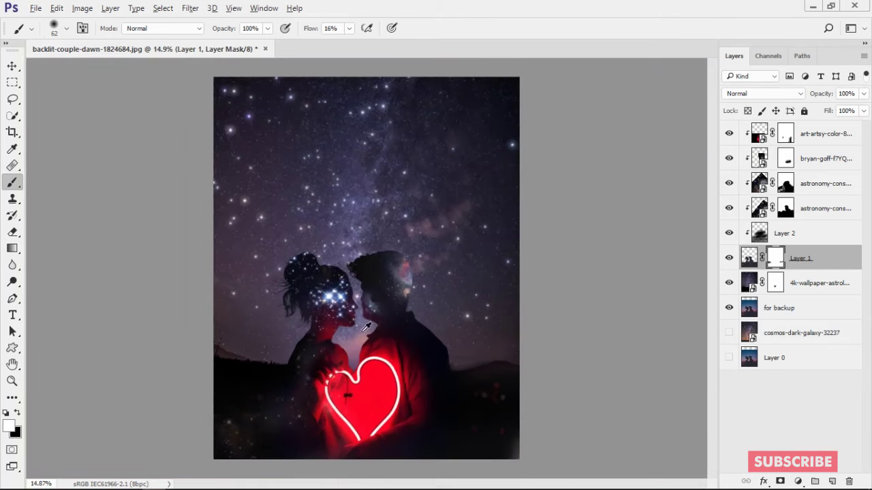
pyautogui.scroll(5, 379, 340)
pyautogui.scroll(-3, 378, 340)
pyautogui.scroll(-1, 368, 337)
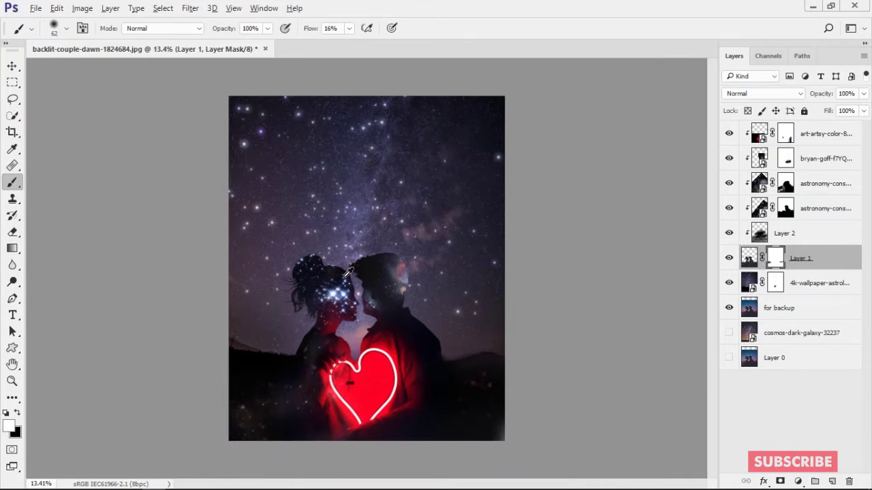
pyautogui.scroll(2, 352, 331)
pyautogui.scroll(2, 352, 331)
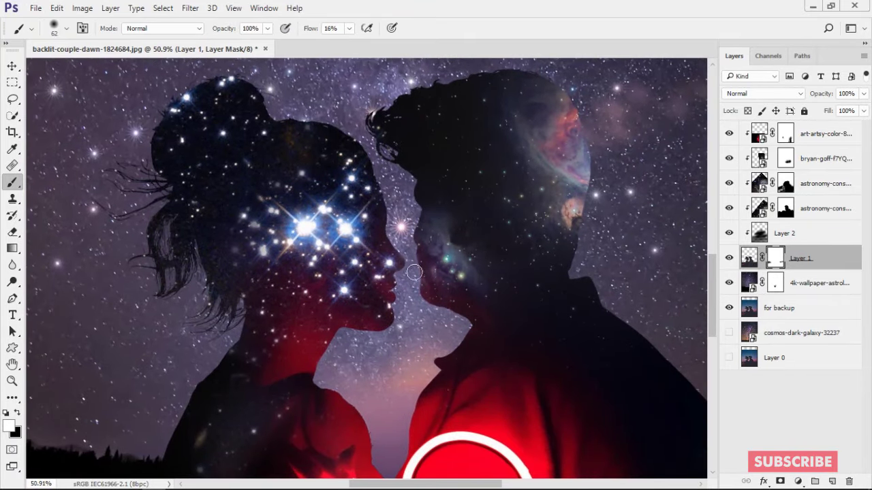
pyautogui.press('x')
pyautogui.press('v')
pyautogui.click(306, 216)
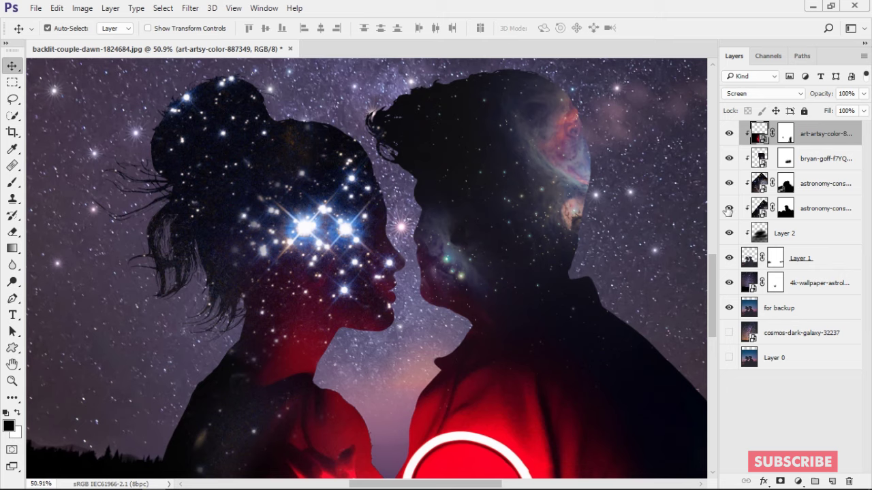
pyautogui.click(729, 208)
pyautogui.click(729, 208)
pyautogui.click(785, 208)
pyautogui.moveTo(827, 113); pyautogui.dragTo(818, 113)
pyautogui.hotkey('ctrl', 'z')
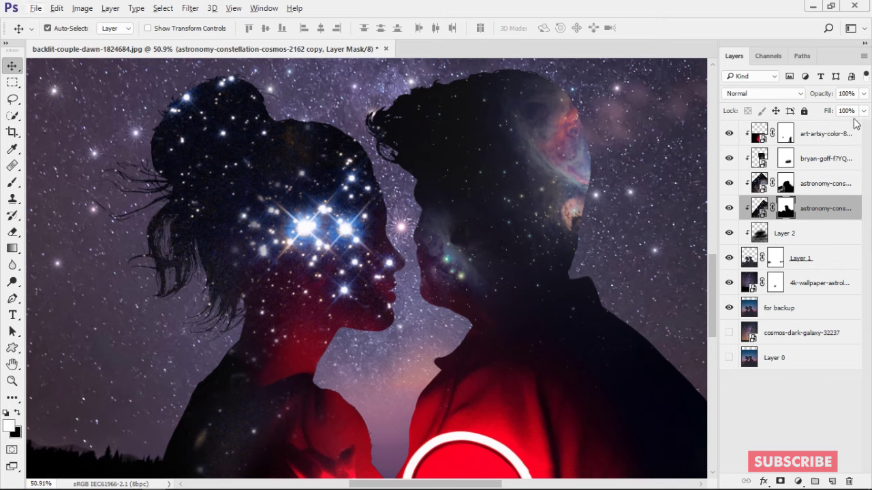
pyautogui.click(731, 208)
pyautogui.click(730, 208)
pyautogui.click(730, 208)
pyautogui.click(730, 208)
pyautogui.scroll(-5, 408, 310)
pyautogui.click(729, 208)
pyautogui.click(729, 207)
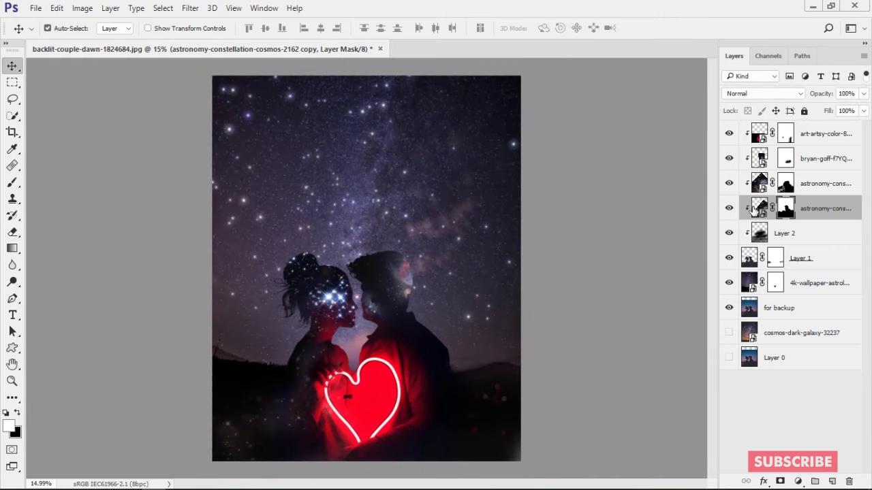
pyautogui.click(829, 188)
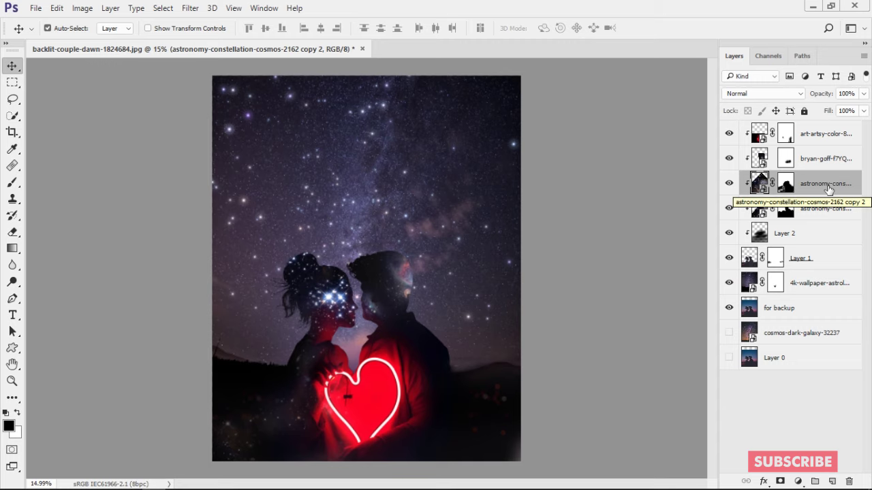
pyautogui.hotkey('ctrl', '0')
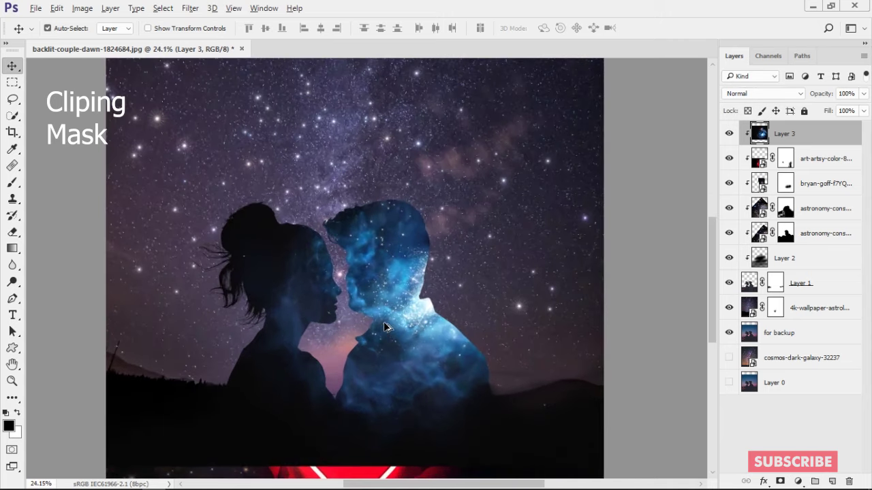
# Move the clipped Layer 3 blue nebula down so its bright cloud spans the couple's chests and lower bodies.
pyautogui.moveTo(384, 327)
pyautogui.mouseDown()
pyautogui.moveTo(389, 435)
pyautogui.moveTo(292, 423)
pyautogui.moveTo(294, 405)
pyautogui.mouseUp()
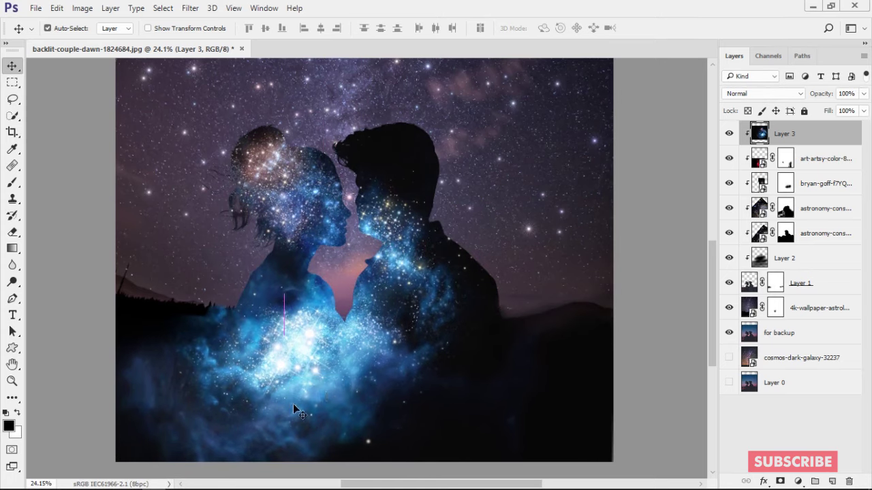
pyautogui.scroll(2, 293, 408)
pyautogui.scroll(-3, 356, 313)
pyautogui.scroll(3, 356, 313)
pyautogui.scroll(2, 384, 336)
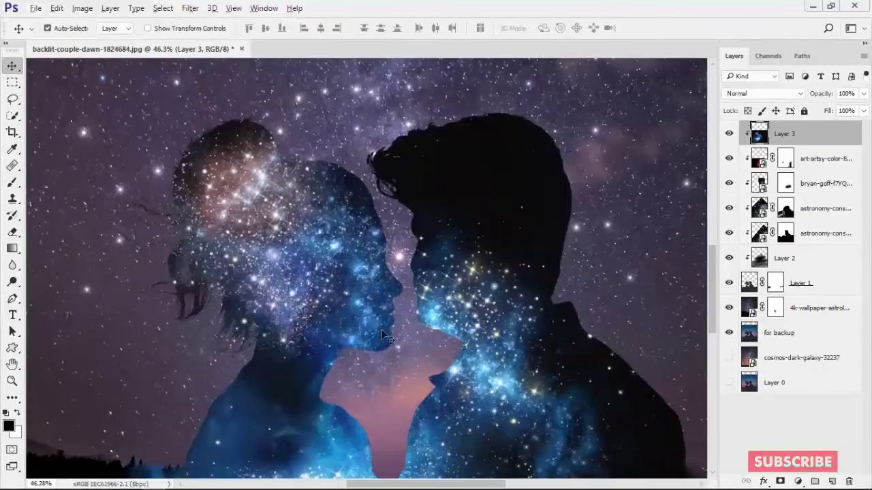
pyautogui.scroll(-1, 385, 334)
pyautogui.scroll(-1, 406, 245)
pyautogui.scroll(-1, 403, 242)
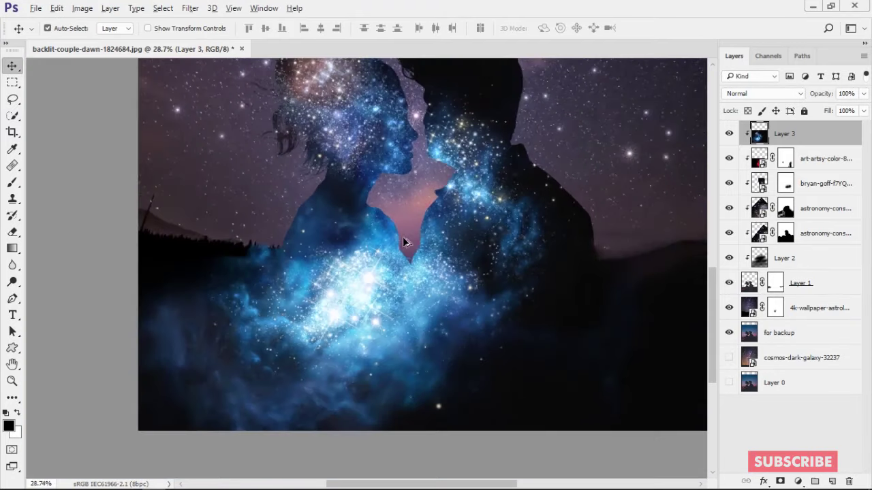
pyautogui.scroll(-1, 403, 242)
pyautogui.moveTo(381, 172); pyautogui.dragTo(361, 163)
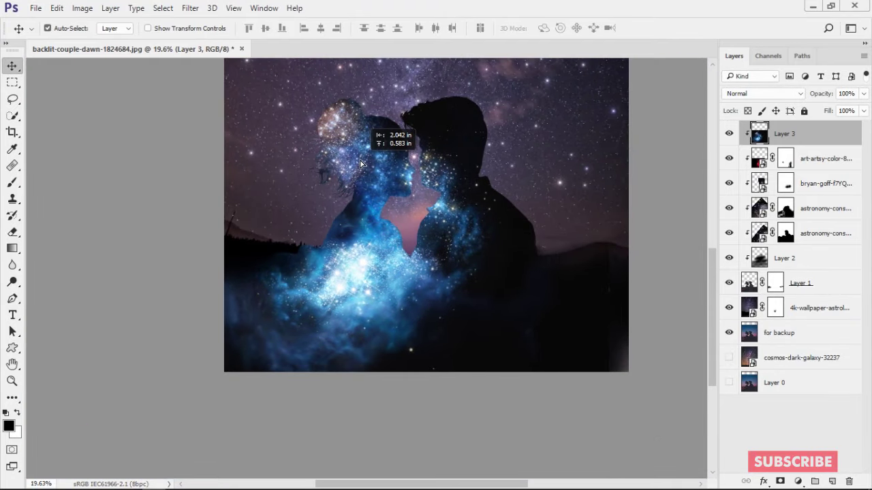
pyautogui.moveTo(361, 163); pyautogui.dragTo(382, 172)
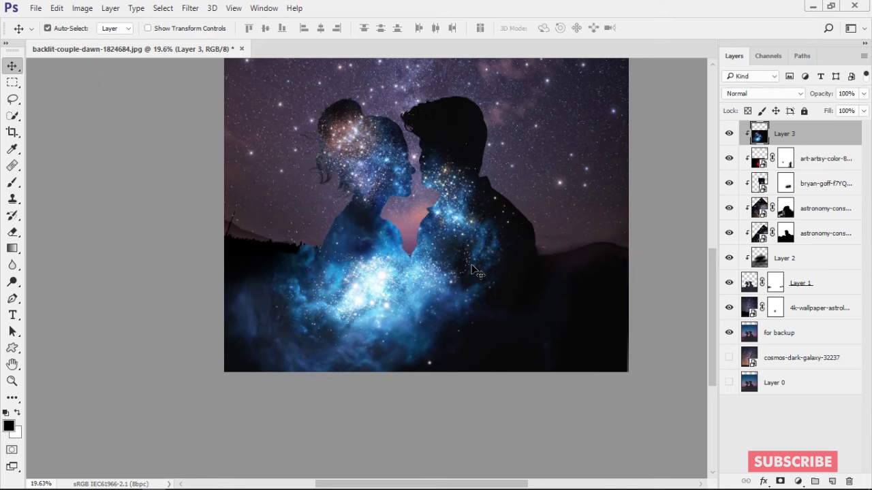
# Add a mask to Layer 3 and paint black to hide the galaxy at lower left and over the heart.
pyautogui.click(780, 481)
pyautogui.press('b')
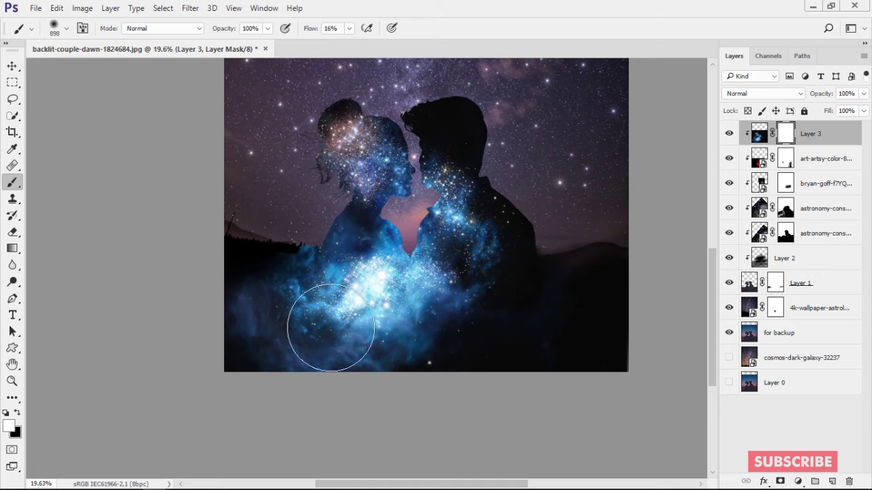
pyautogui.press('x')
pyautogui.moveTo(302, 325)
pyautogui.mouseDown()
pyautogui.moveTo(306, 318)
pyautogui.moveTo(257, 320)
pyautogui.moveTo(360, 368)
pyautogui.moveTo(374, 307)
pyautogui.moveTo(356, 273)
pyautogui.moveTo(444, 292)
pyautogui.moveTo(440, 285)
pyautogui.moveTo(337, 282)
pyautogui.mouseUp()
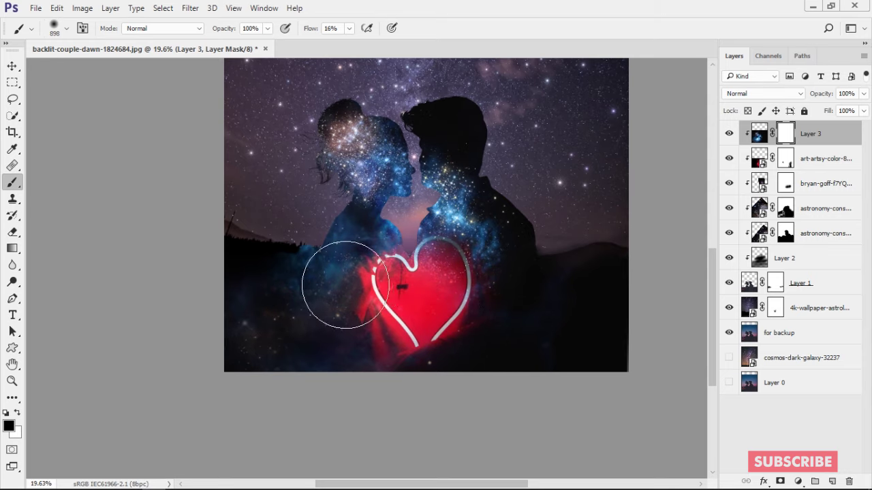
pyautogui.moveTo(370, 357); pyautogui.dragTo(462, 315)
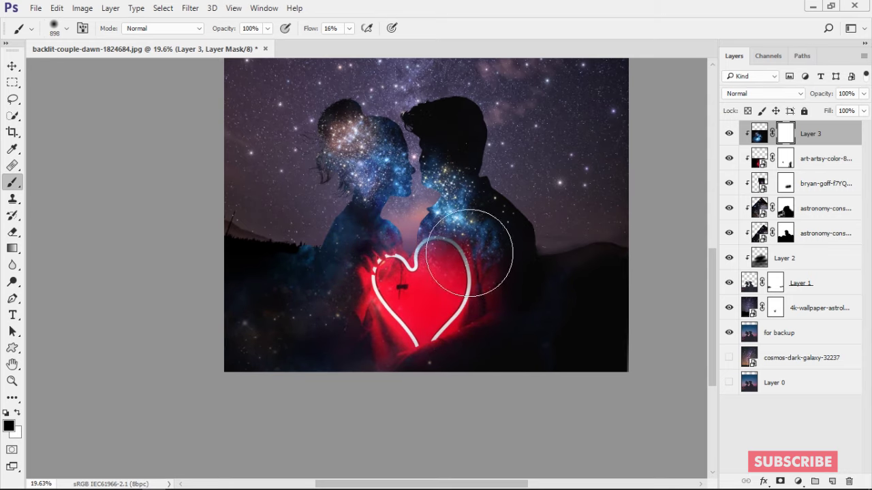
pyautogui.scroll(2, 484, 328)
pyautogui.scroll(2, 406, 361)
pyautogui.moveTo(406, 361); pyautogui.dragTo(446, 276)
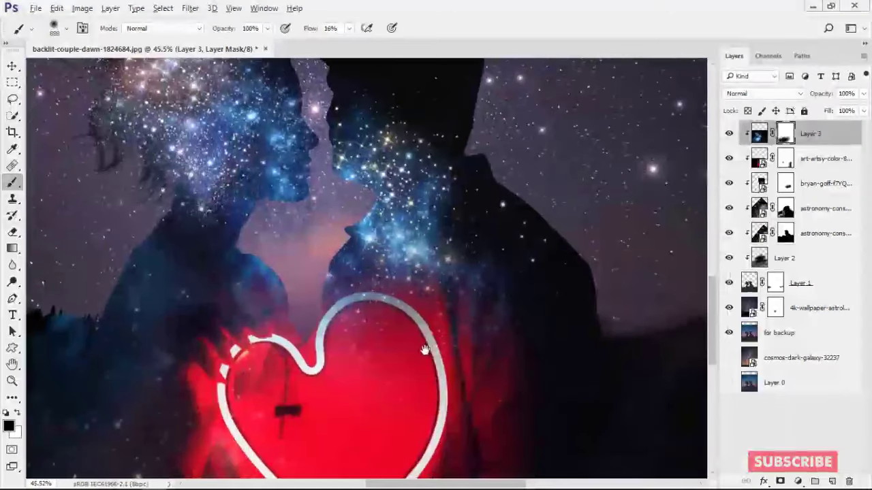
# Paint white to bring the galaxy back over the woman's chest, then reframe on the couple's faces.
pyautogui.press('x')
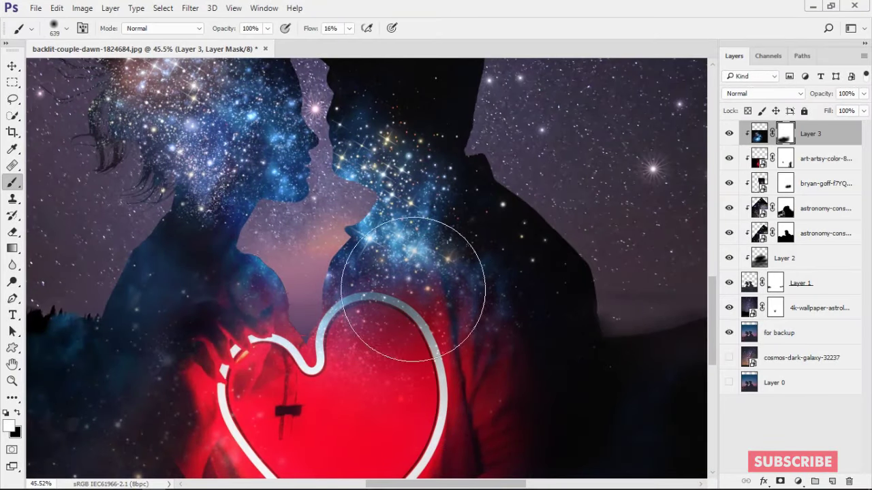
pyautogui.moveTo(470, 314); pyautogui.dragTo(499, 298)
pyautogui.moveTo(333, 320)
pyautogui.mouseDown()
pyautogui.moveTo(293, 253)
pyautogui.moveTo(271, 268)
pyautogui.moveTo(276, 299)
pyautogui.moveTo(305, 325)
pyautogui.mouseUp()
pyautogui.press('x')
pyautogui.scroll(-3, 401, 329)
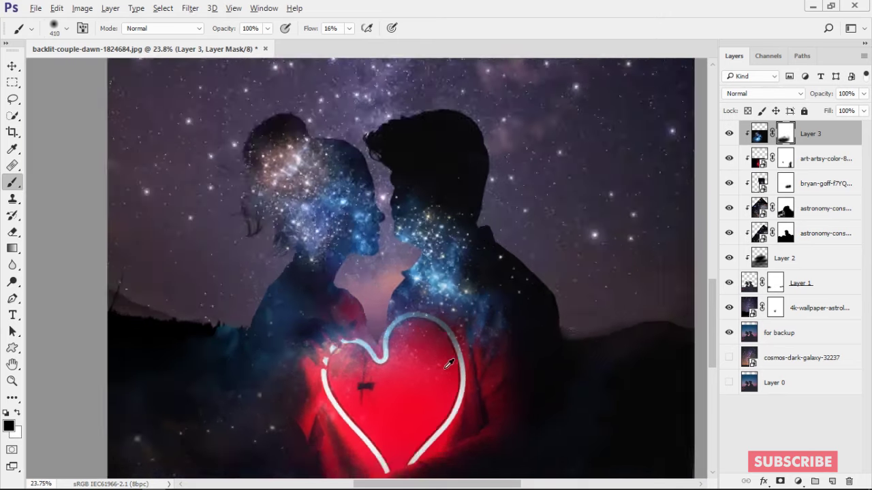
pyautogui.scroll(3, 367, 293)
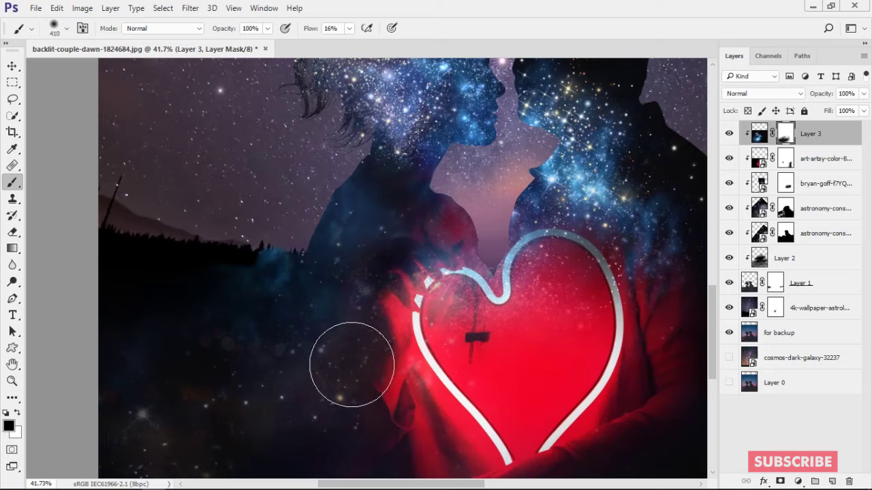
pyautogui.scroll(-3, 350, 359)
pyautogui.scroll(-2, 350, 360)
pyautogui.scroll(5, 393, 369)
pyautogui.moveTo(393, 368); pyautogui.dragTo(458, 336)
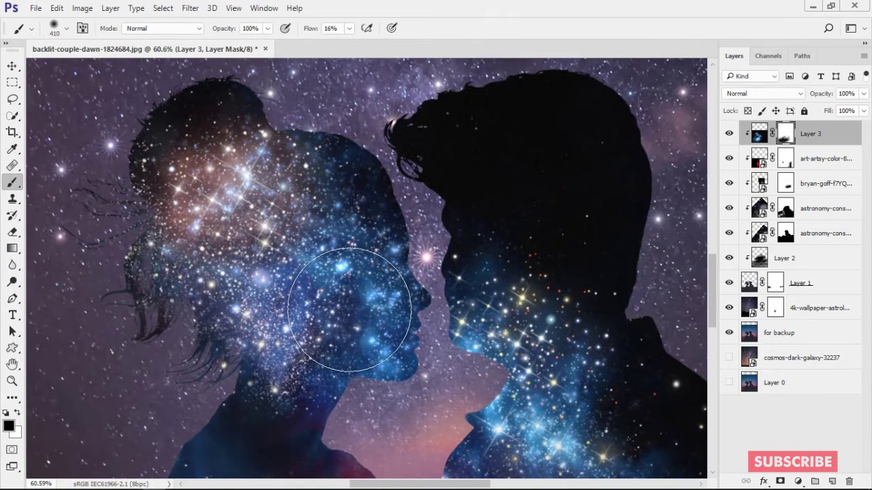
pyautogui.moveTo(370, 282); pyautogui.dragTo(370, 292)
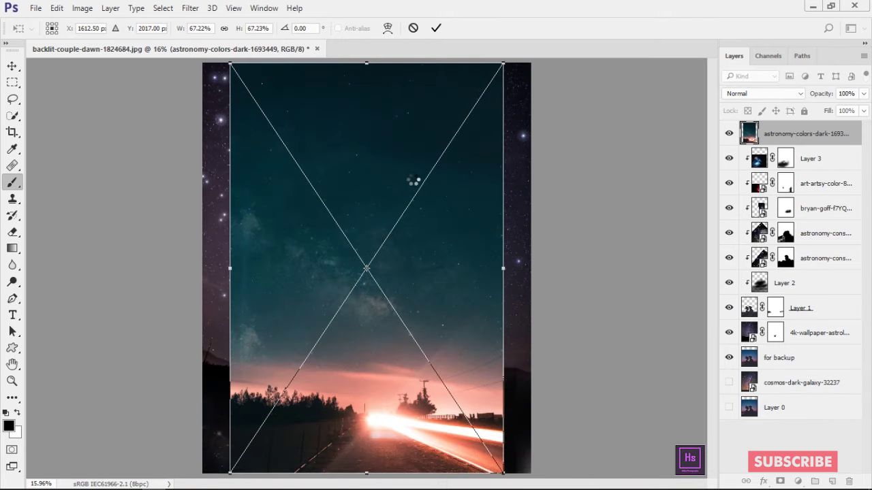
# Commit the astronomy-colors-dark sky photo and move its layer below Layer 1.
pyautogui.press('Return')
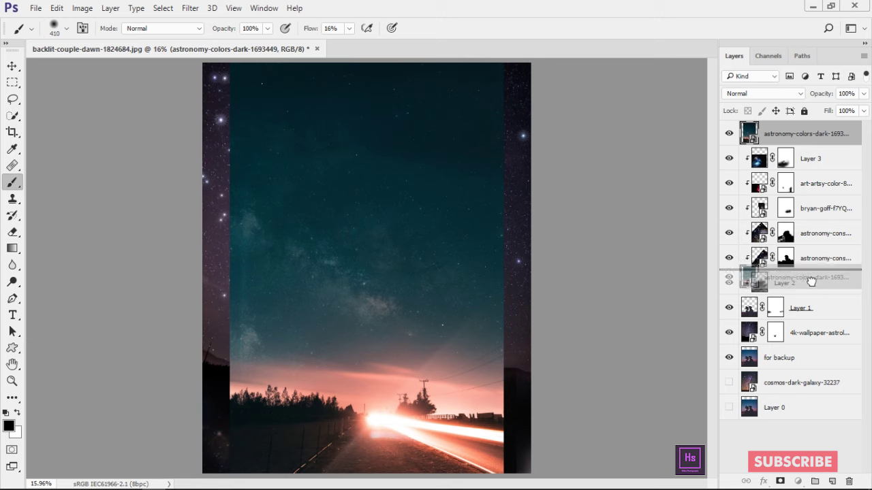
pyautogui.moveTo(817, 143); pyautogui.dragTo(814, 320)
pyautogui.keyDown('alt'); pyautogui.scroll(-3, 442, 269); pyautogui.keyUp('alt')
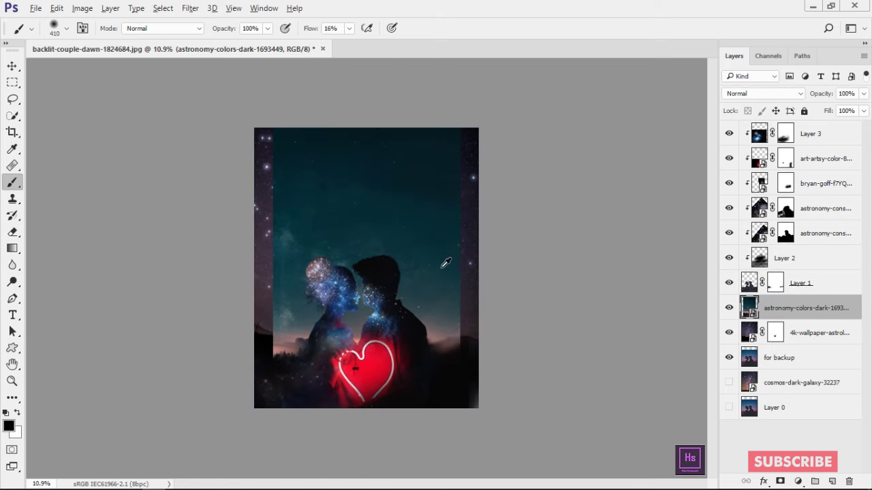
# Scale the sky photo to about 80% and reposition it to fill the canvas.
pyautogui.press('v')
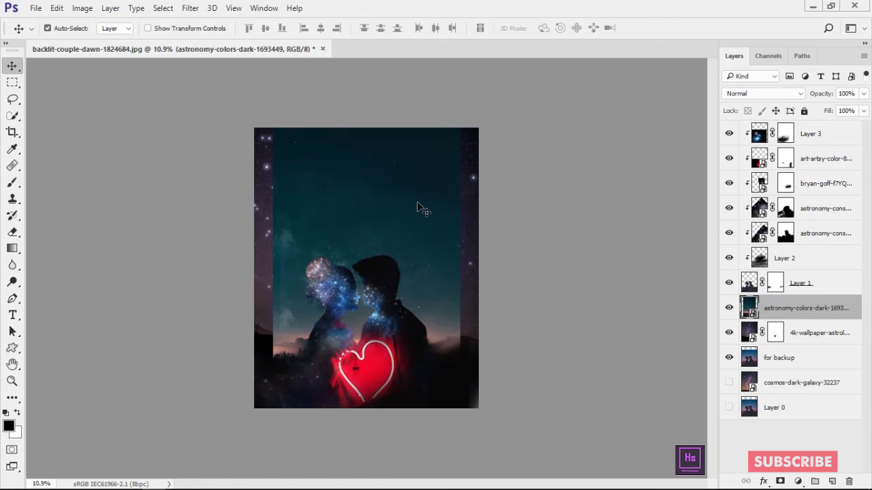
pyautogui.hotkey('ctrl', 't')
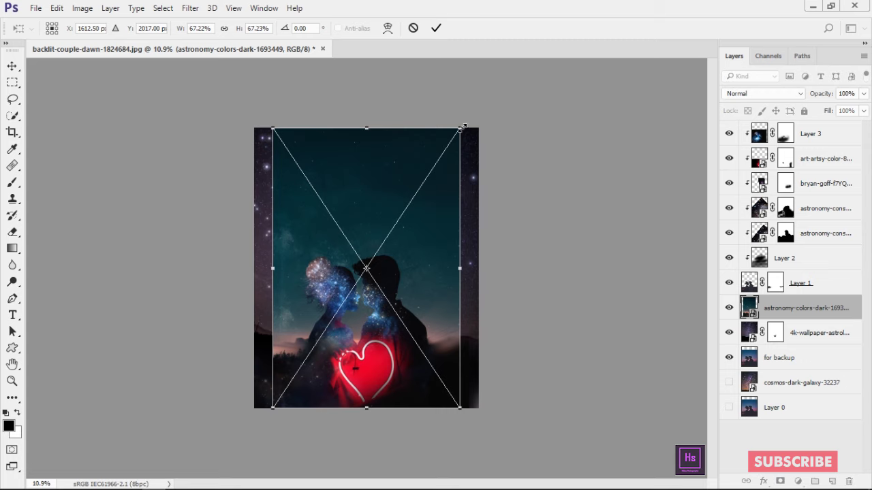
pyautogui.moveTo(463, 127); pyautogui.dragTo(486, 89)
pyautogui.moveTo(384, 194); pyautogui.dragTo(365, 195)
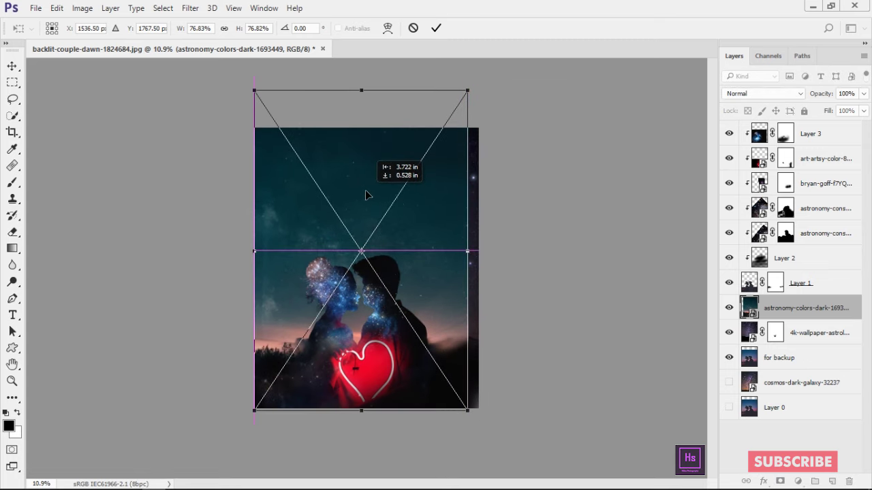
pyautogui.moveTo(366, 190); pyautogui.dragTo(403, 211)
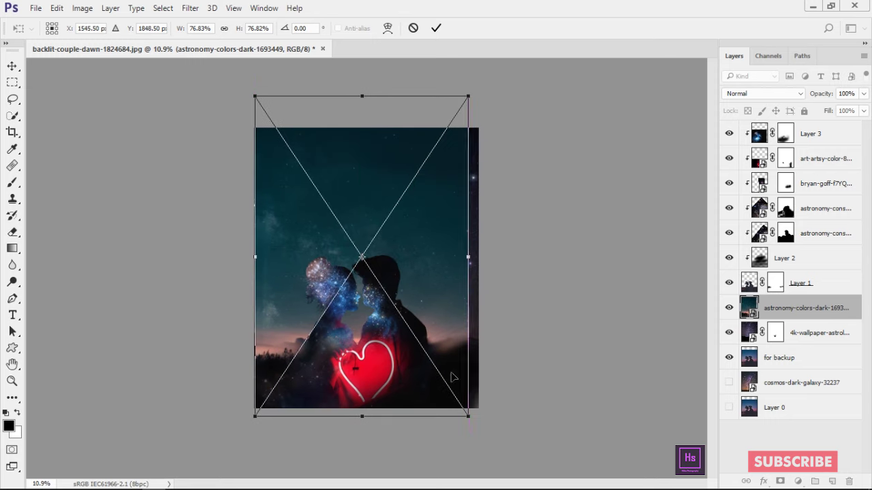
pyautogui.moveTo(471, 419); pyautogui.dragTo(427, 339)
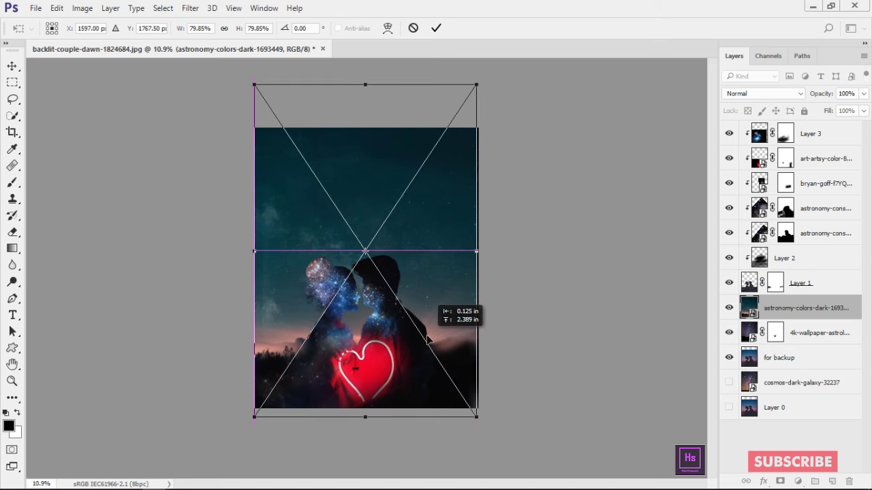
pyautogui.press('Return')
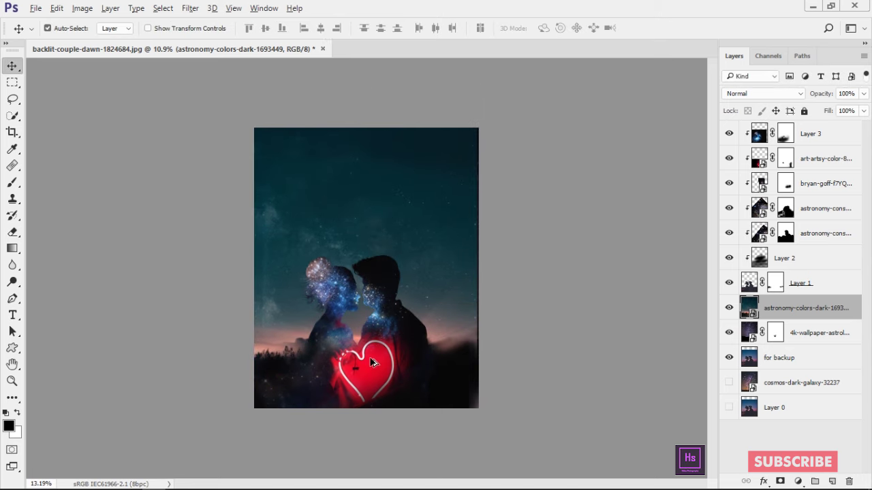
pyautogui.moveTo(315, 391)
pyautogui.mouseDown()
pyautogui.moveTo(470, 219)
pyautogui.moveTo(501, 200)
pyautogui.mouseUp()
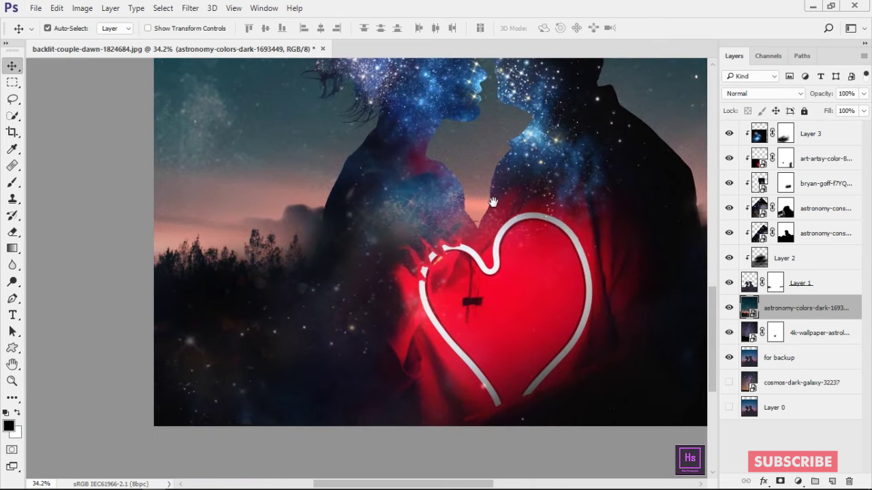
# Toggle Layer 2, sky, heart and Layer 3 visibility to compare, leaving galaxy wallpaper and teal sky shown.
pyautogui.press('b')
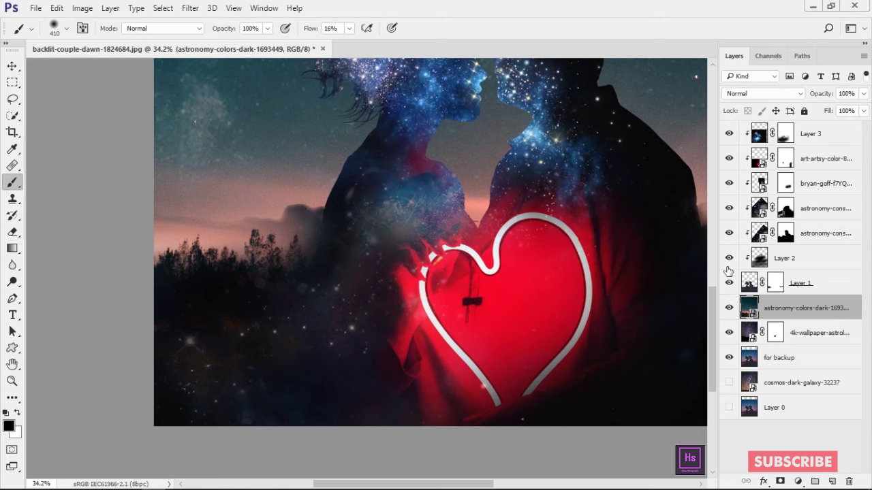
pyautogui.click(730, 259)
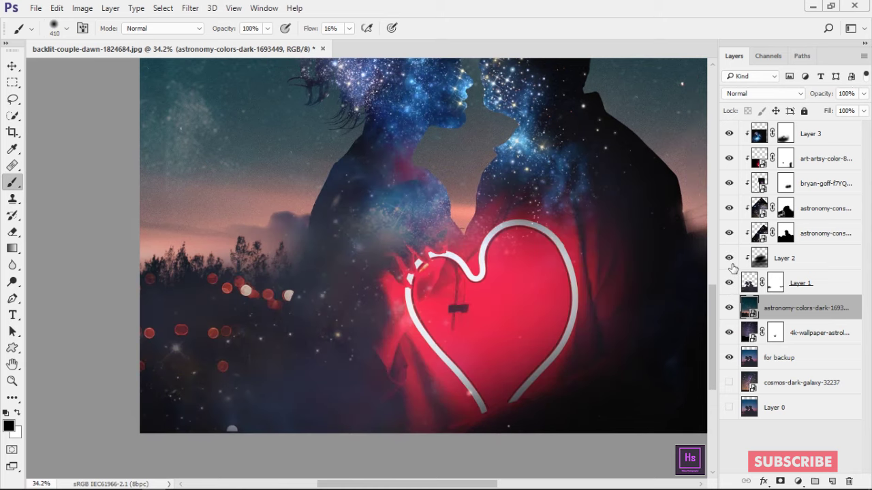
pyautogui.click(730, 257)
pyautogui.click(729, 259)
pyautogui.click(730, 259)
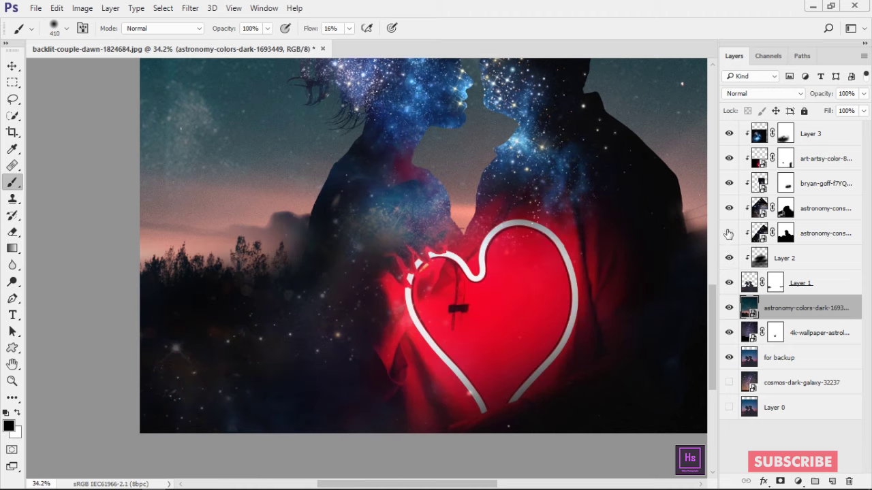
pyautogui.click(729, 209)
pyautogui.click(730, 209)
pyautogui.click(729, 209)
pyautogui.click(730, 208)
pyautogui.click(730, 158)
pyautogui.click(729, 158)
pyautogui.click(730, 133)
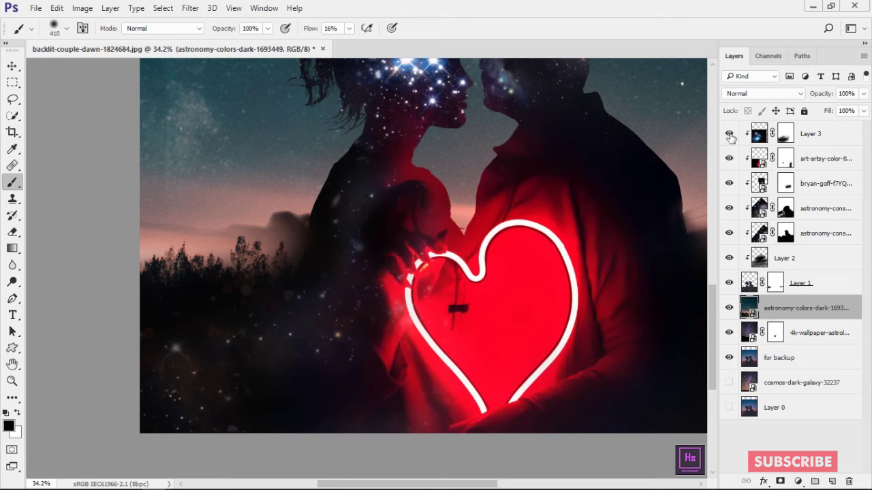
pyautogui.click(730, 134)
pyautogui.scroll(-5, 523, 273)
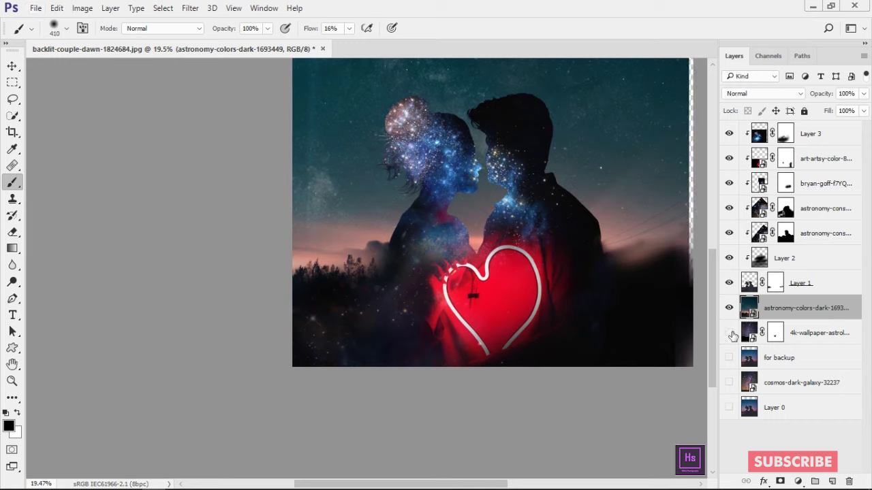
pyautogui.click(730, 333)
pyautogui.click(729, 310)
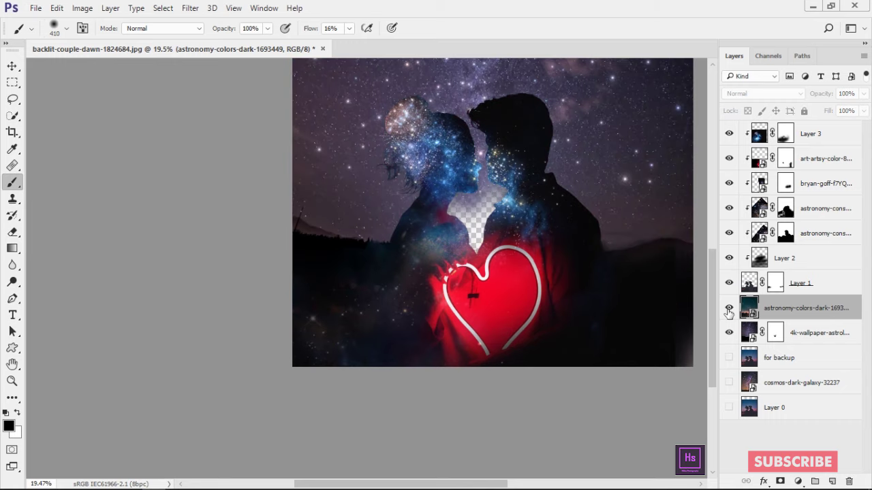
# Move the astronomy-colors-dark-1693449 sky so its pink horizon and treeline sit behind the couple.
pyautogui.press('v')
pyautogui.moveTo(403, 220)
pyautogui.mouseDown()
pyautogui.moveTo(314, 199)
pyautogui.moveTo(331, 199)
pyautogui.mouseUp()
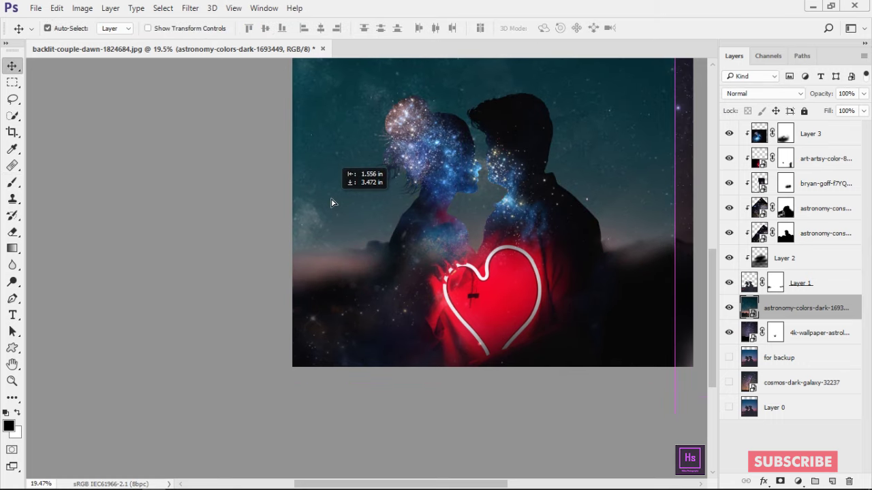
pyautogui.click(730, 283)
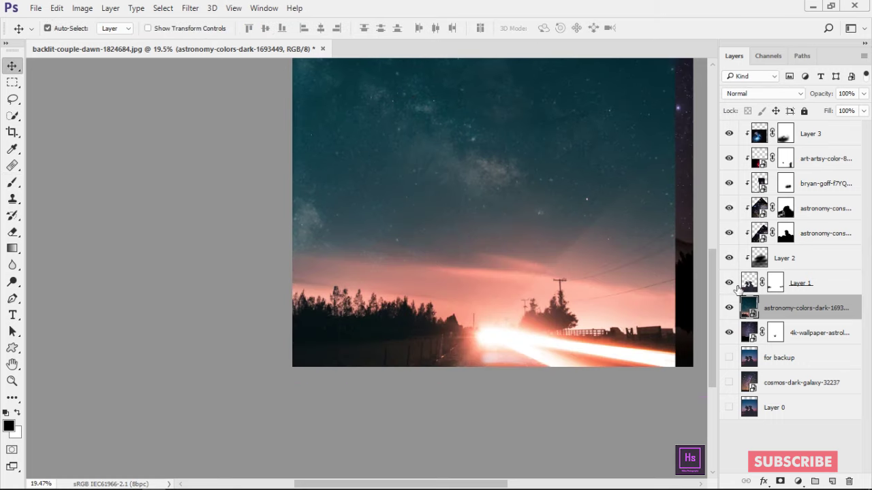
pyautogui.click(730, 283)
pyautogui.scroll(-3, 487, 250)
pyautogui.moveTo(415, 201)
pyautogui.mouseDown()
pyautogui.moveTo(424, 169)
pyautogui.moveTo(469, 201)
pyautogui.mouseUp()
pyautogui.scroll(5, 362, 347)
pyautogui.scroll(2, 253, 279)
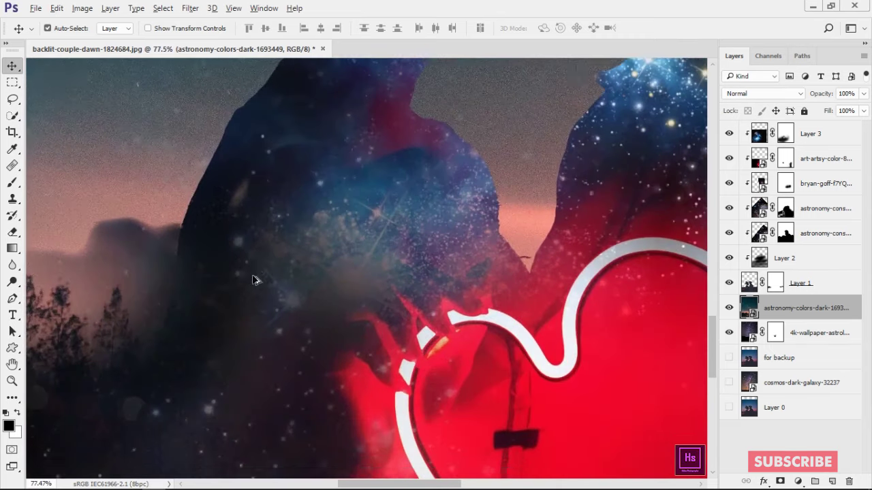
pyautogui.moveTo(253, 279); pyautogui.dragTo(400, 242)
# Paint black on Layer 1's mask to remove the dark cloud near the man's head.
pyautogui.click(776, 283)
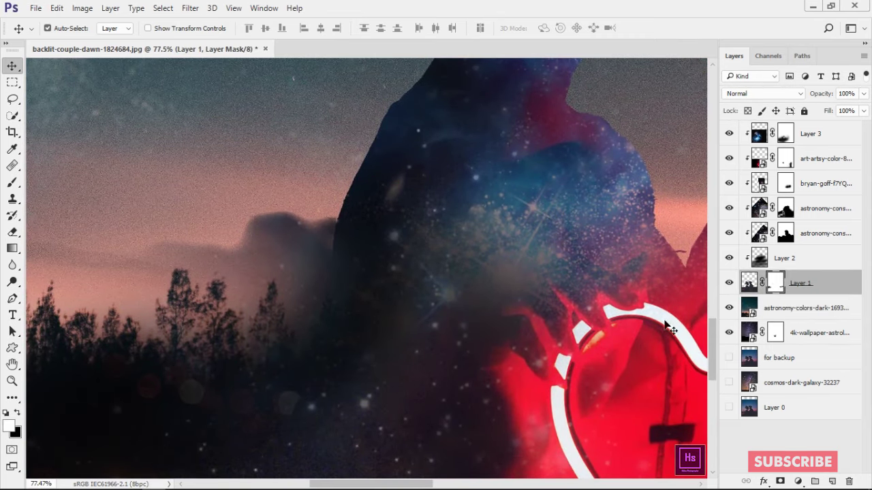
pyautogui.scroll(2, 370, 254)
pyautogui.press('b')
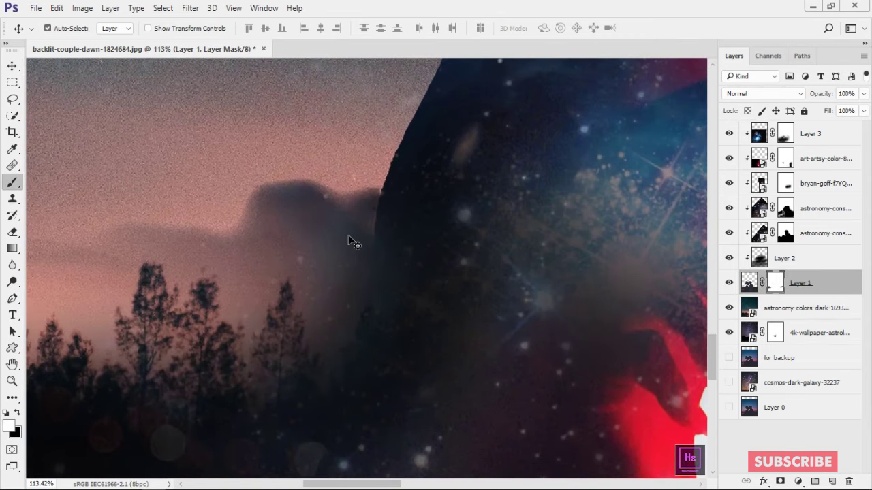
pyautogui.moveTo(265, 171); pyautogui.dragTo(296, 231)
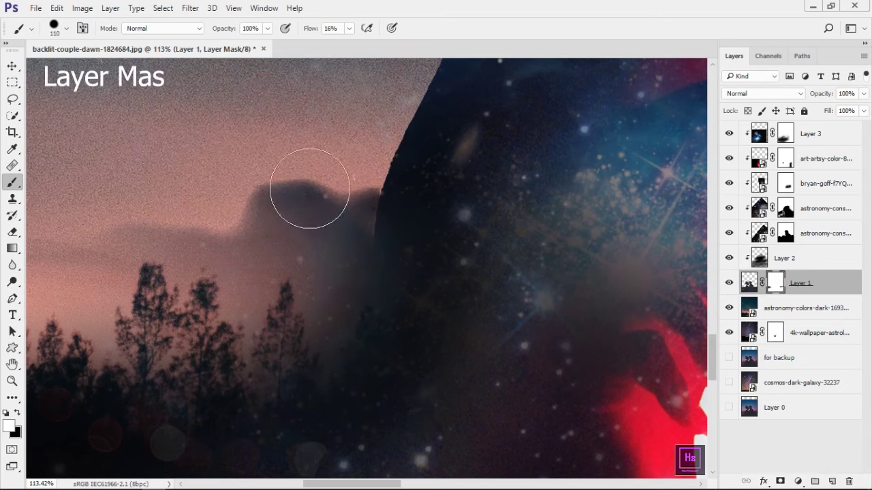
pyautogui.press('x')
pyautogui.moveTo(327, 184)
pyautogui.mouseDown()
pyautogui.moveTo(320, 220)
pyautogui.moveTo(340, 184)
pyautogui.moveTo(306, 183)
pyautogui.mouseUp()
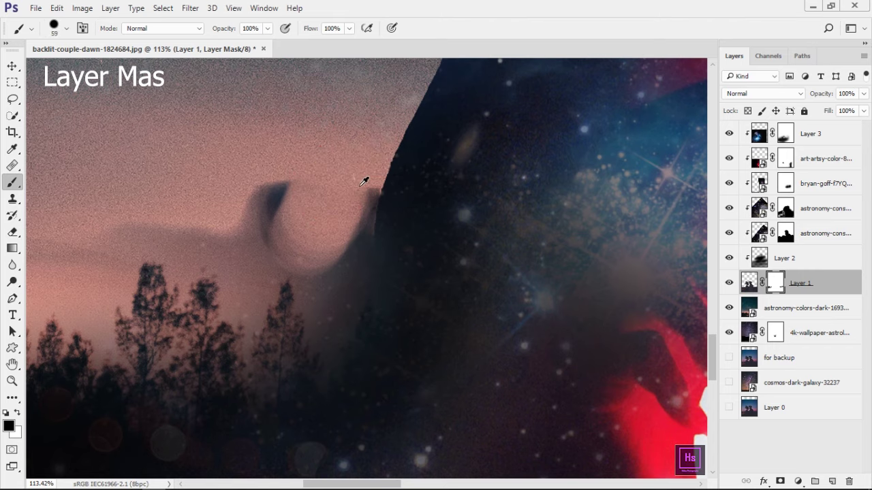
# With a smaller brush, paint along the ear's edge on the mask to shape it cleanly.
pyautogui.scroll(3, 370, 193)
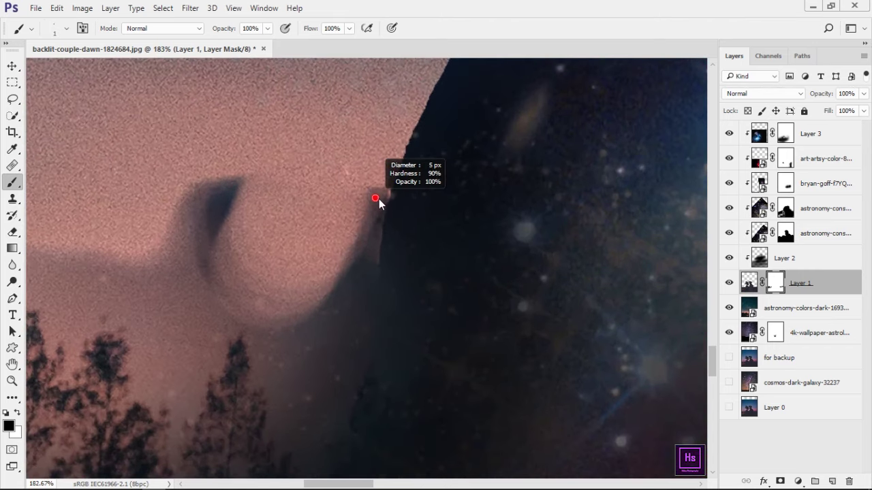
pyautogui.moveTo(382, 191); pyautogui.dragTo(375, 191)
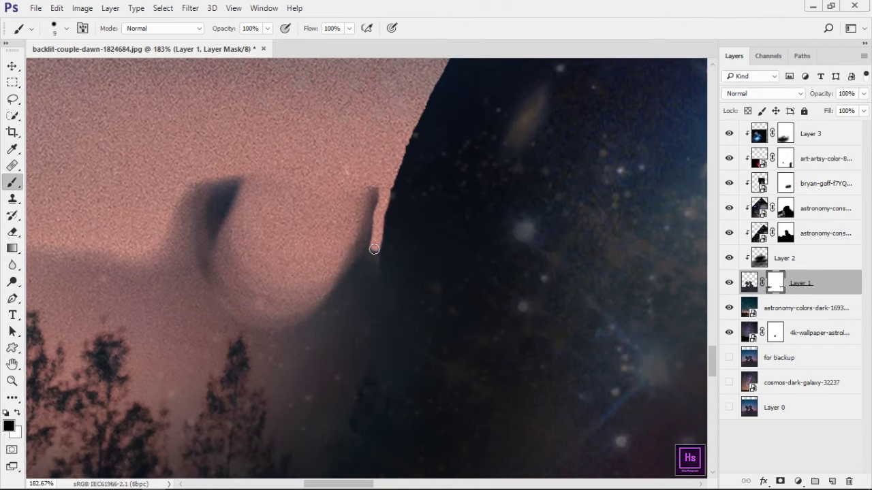
pyautogui.moveTo(370, 266); pyautogui.dragTo(361, 267)
pyautogui.moveTo(281, 222); pyautogui.dragTo(300, 226)
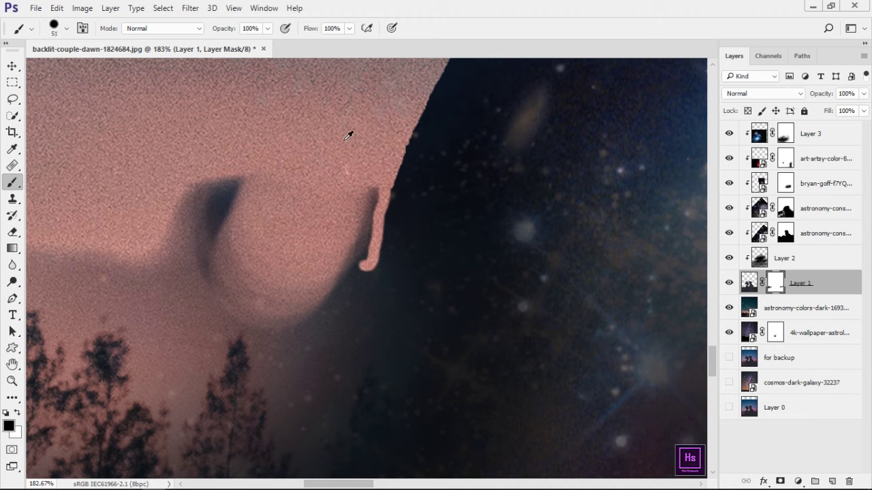
pyautogui.moveTo(342, 195)
pyautogui.mouseDown()
pyautogui.moveTo(329, 287)
pyautogui.moveTo(243, 302)
pyautogui.moveTo(175, 253)
pyautogui.mouseUp()
pyautogui.scroll(-5, 178, 272)
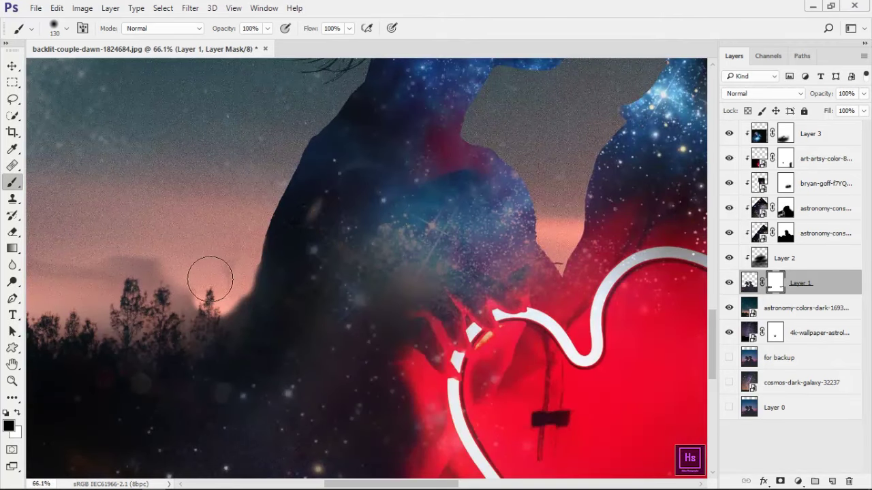
pyautogui.moveTo(221, 362); pyautogui.dragTo(220, 321)
pyautogui.scroll(3, 238, 302)
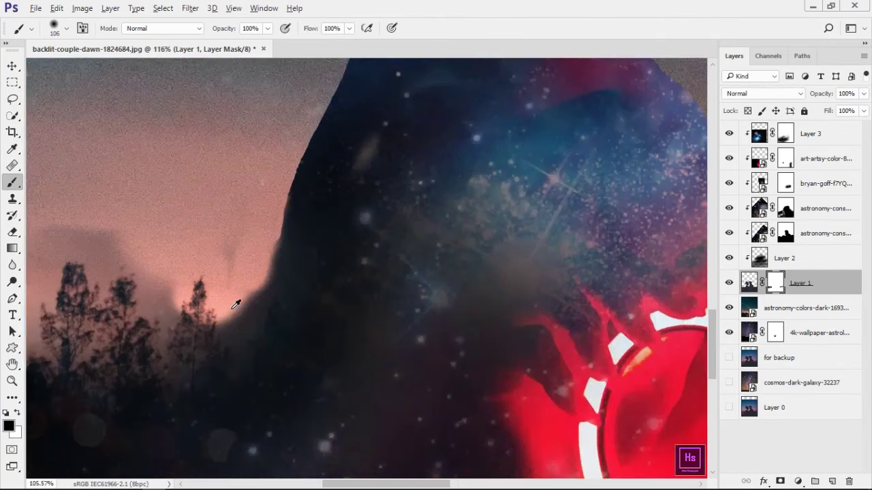
pyautogui.scroll(1, 257, 333)
pyautogui.press('p')
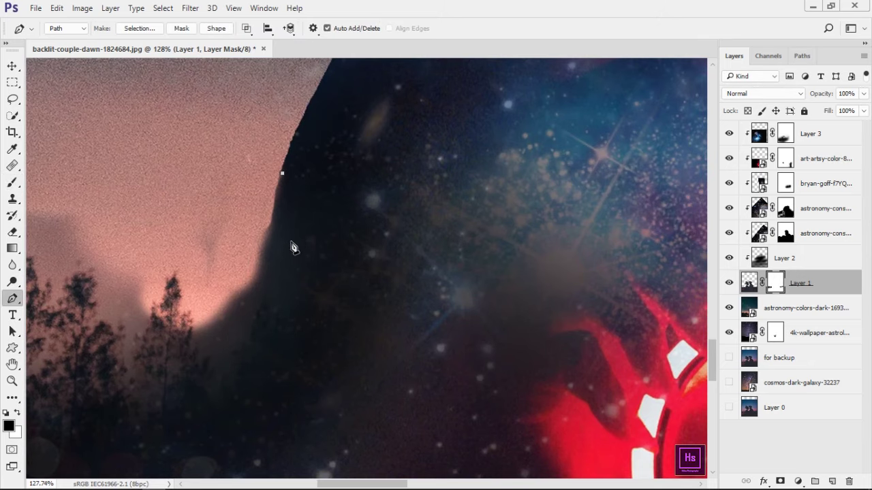
# Draw a closed path along the silhouette's lower edge and paint the trees and sky back inside it.
pyautogui.click(242, 387)
pyautogui.scroll(-2, 300, 327)
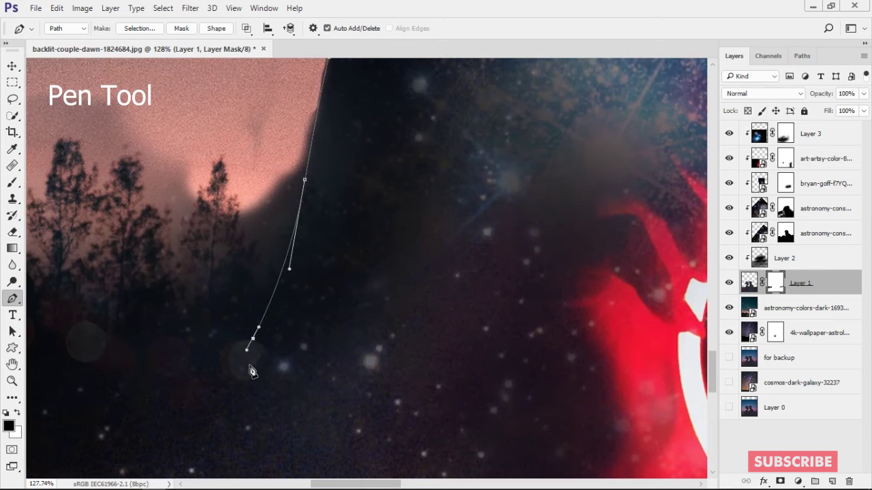
pyautogui.scroll(-3, 190, 315)
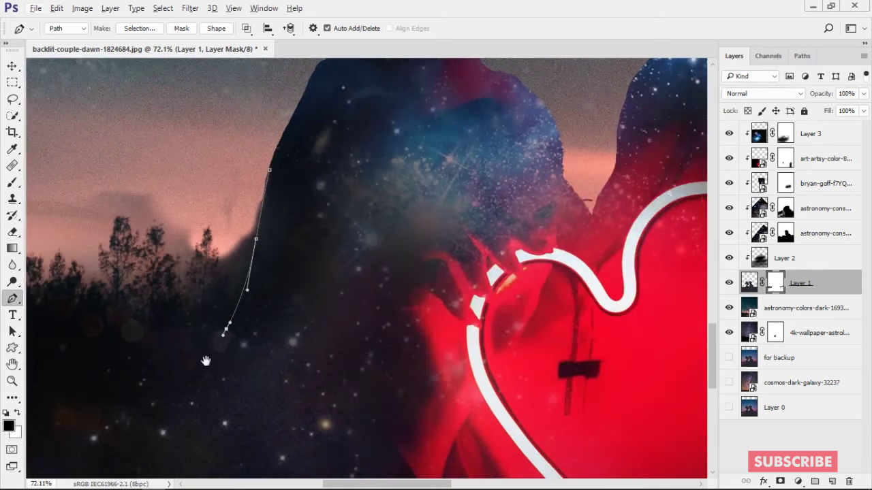
pyautogui.moveTo(204, 361); pyautogui.dragTo(351, 375)
pyautogui.moveTo(241, 395); pyautogui.dragTo(104, 439)
pyautogui.moveTo(54, 256); pyautogui.dragTo(45, 153)
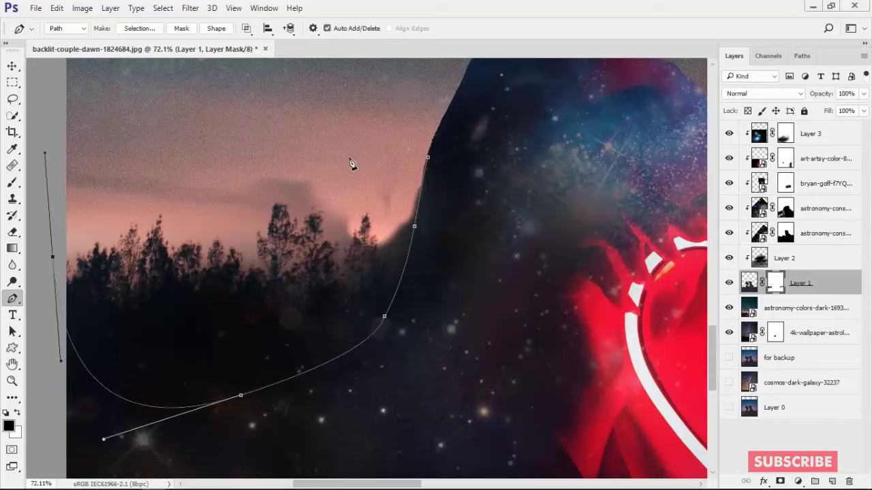
pyautogui.click(428, 158)
pyautogui.hotkey('ctrl', 'Return')
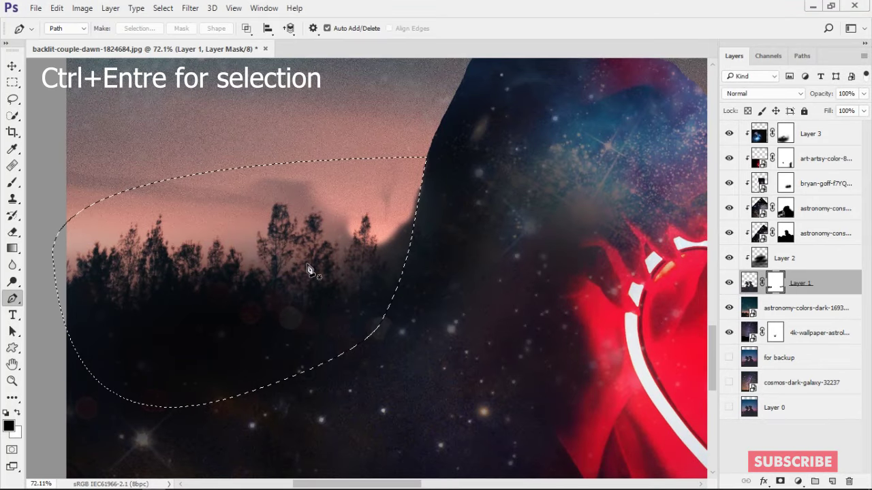
pyautogui.press('b')
pyautogui.moveTo(136, 259)
pyautogui.mouseDown()
pyautogui.moveTo(283, 204)
pyautogui.moveTo(507, 214)
pyautogui.mouseUp()
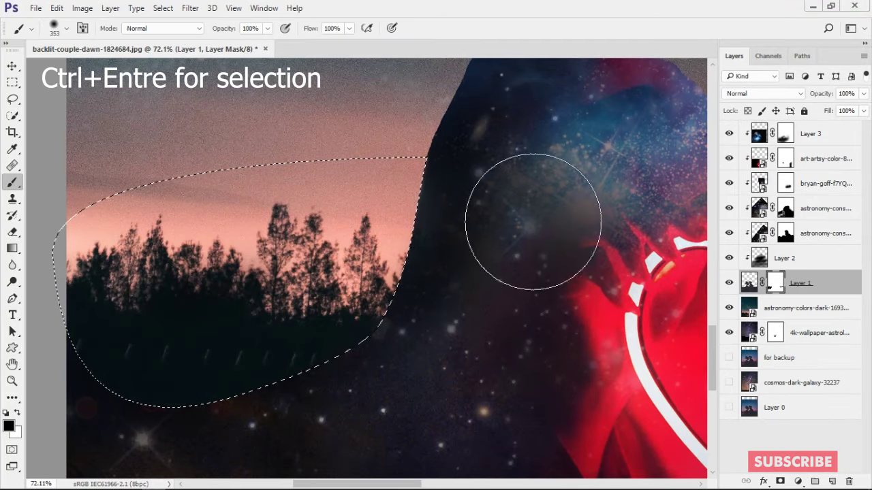
pyautogui.hotkey('ctrl', 'd')
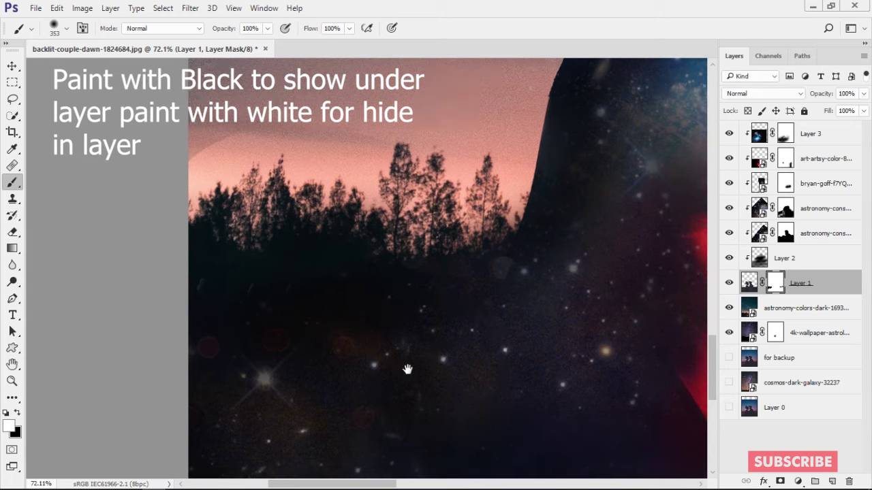
# Shrink the brush, set black as paint colour, and make Layer 1 visible again.
pyautogui.moveTo(302, 370); pyautogui.dragTo(408, 366)
pyautogui.moveTo(242, 310); pyautogui.dragTo(272, 364)
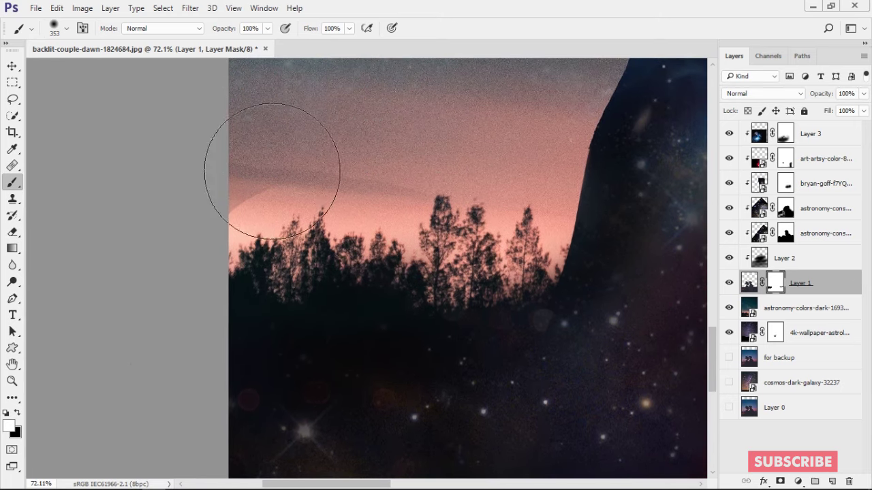
pyautogui.press('x')
pyautogui.scroll(-3, 345, 171)
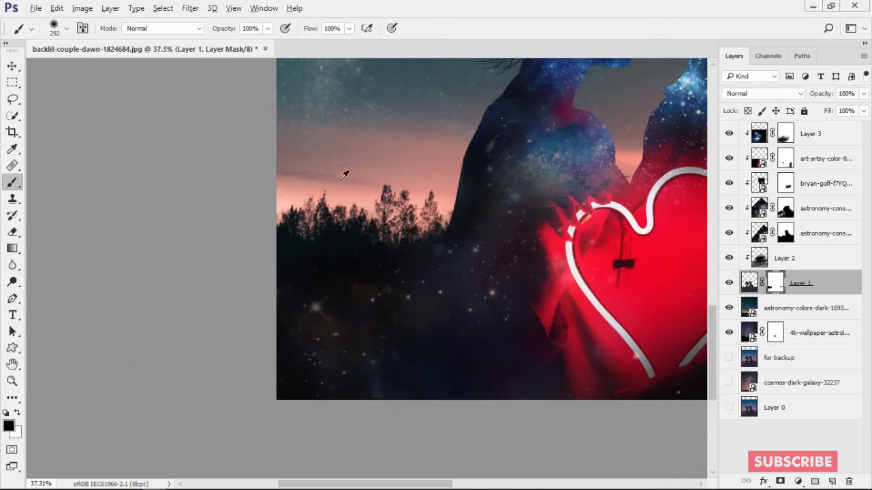
pyautogui.scroll(-3, 344, 171)
pyautogui.scroll(-3, 508, 327)
pyautogui.scroll(2, 475, 341)
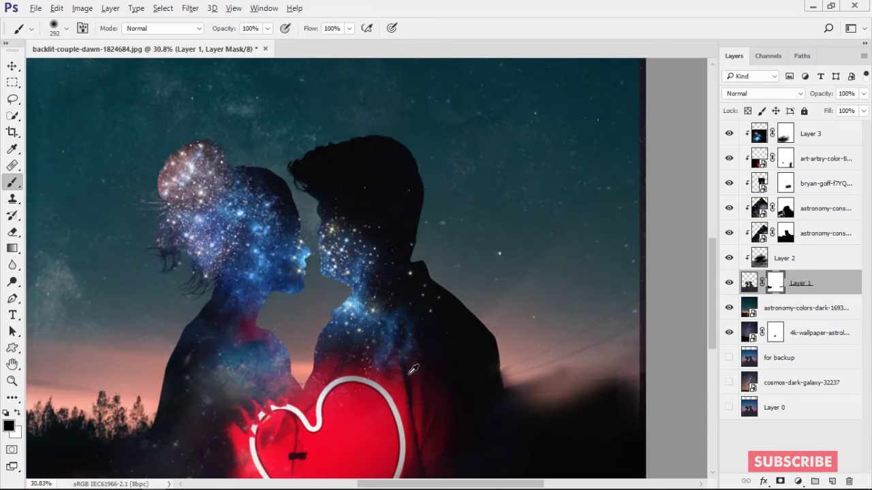
pyautogui.moveTo(470, 331); pyautogui.dragTo(383, 280)
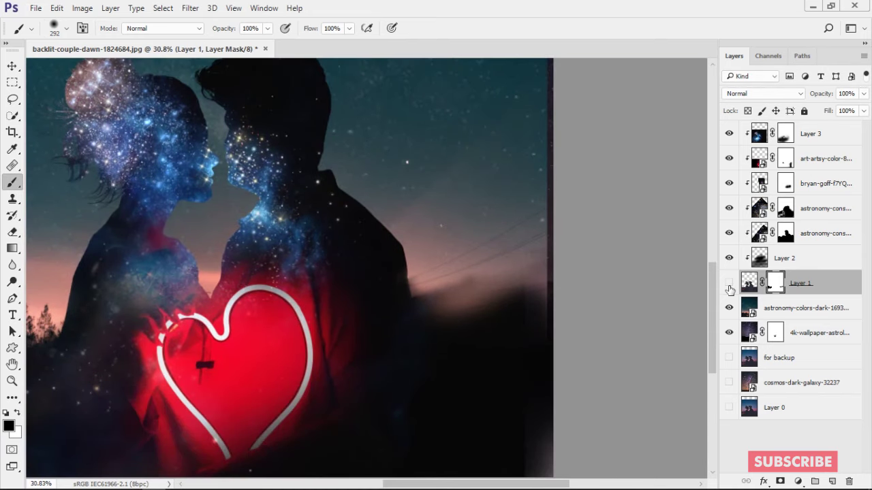
pyautogui.click(729, 284)
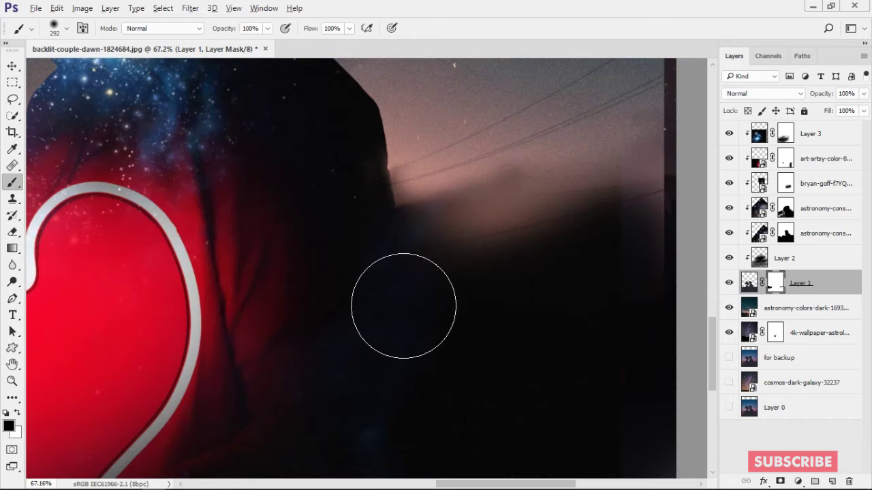
pyautogui.scroll(3, 403, 307)
# Path the area right of the man's shoulder and reveal the pink sky there on the mask.
pyautogui.press('p')
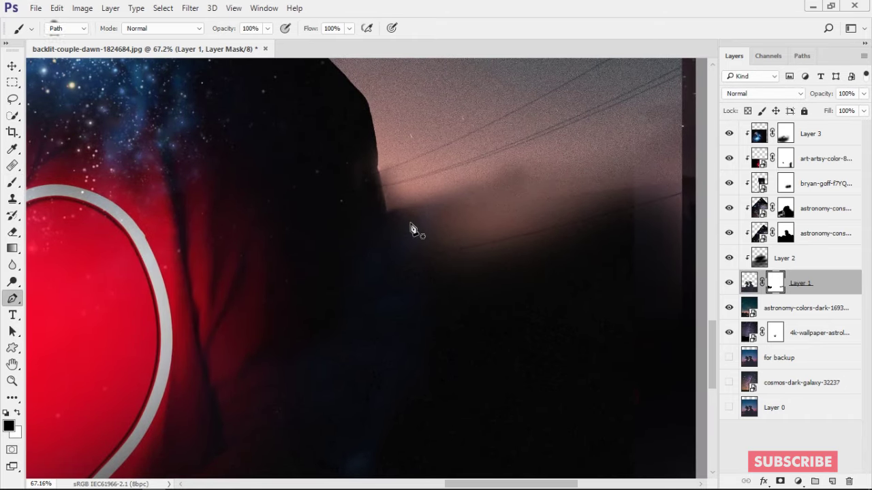
pyautogui.moveTo(395, 247); pyautogui.dragTo(403, 235)
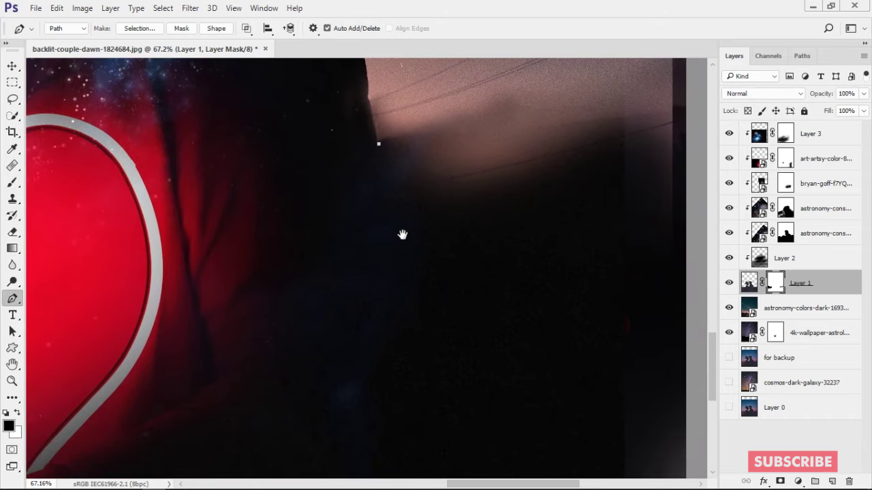
pyautogui.moveTo(551, 357); pyautogui.dragTo(594, 352)
pyautogui.moveTo(652, 303); pyautogui.dragTo(659, 186)
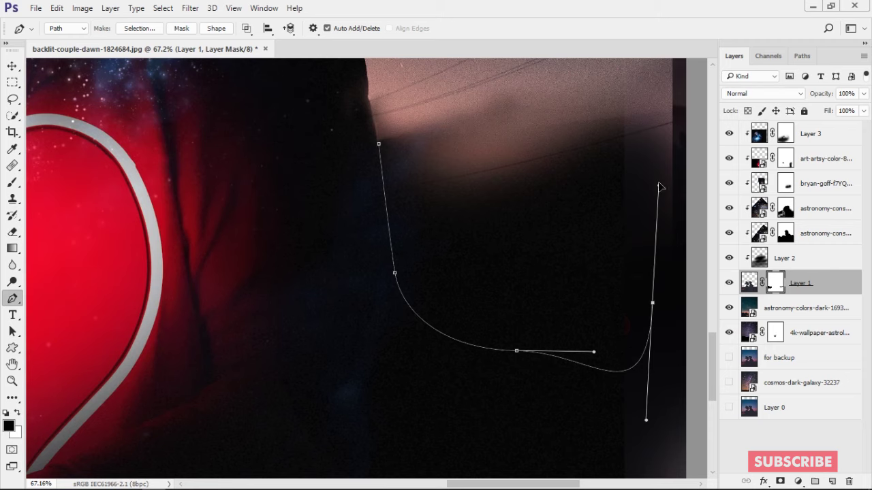
pyautogui.moveTo(633, 131); pyautogui.dragTo(607, 254)
pyautogui.moveTo(549, 168); pyautogui.dragTo(451, 216)
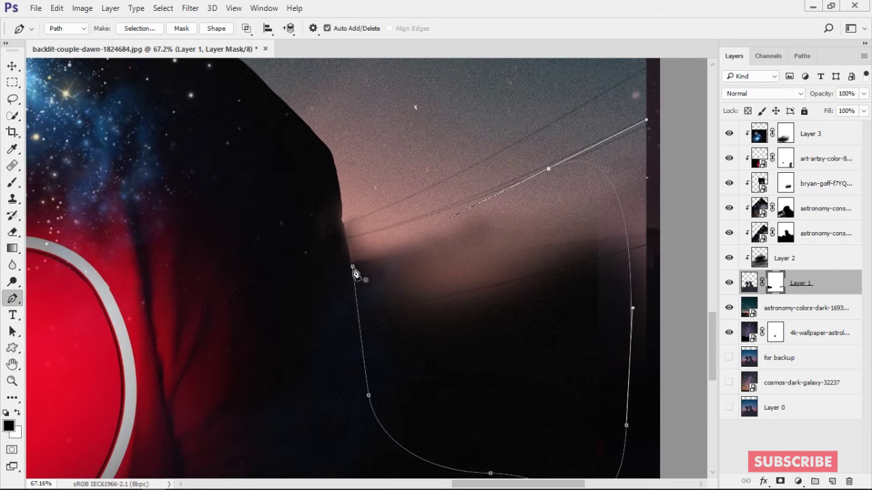
pyautogui.click(353, 271)
pyautogui.hotkey('ctrl', 'Return')
pyautogui.press('b')
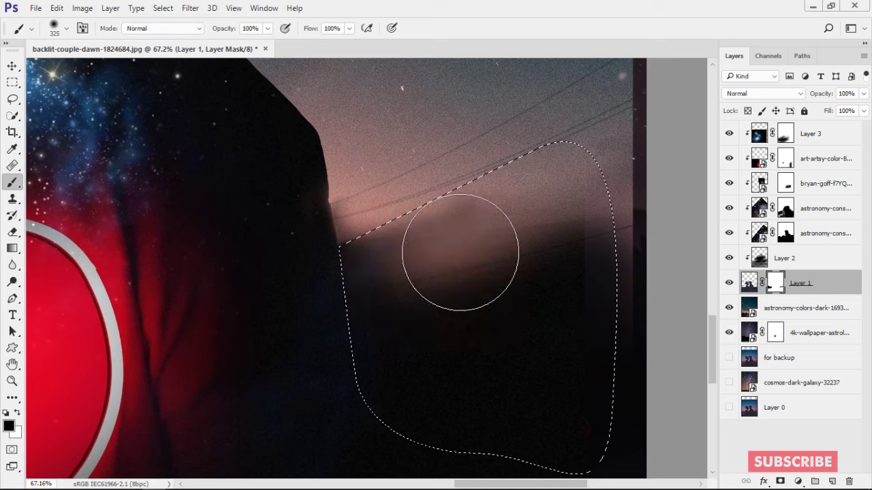
pyautogui.moveTo(461, 243)
pyautogui.mouseDown()
pyautogui.moveTo(545, 418)
pyautogui.moveTo(593, 249)
pyautogui.moveTo(614, 295)
pyautogui.mouseUp()
pyautogui.hotkey('ctrl', 'd')
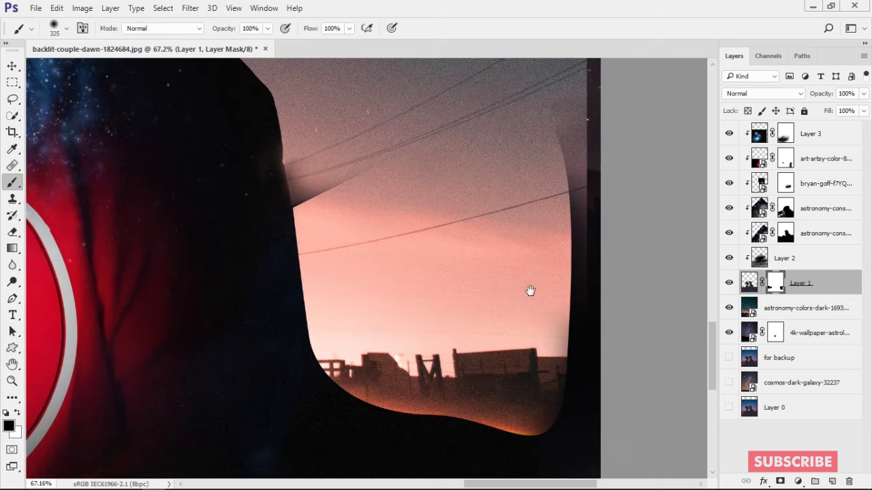
# Soften the revealed area's edges and touch up the mask near the top-left.
pyautogui.moveTo(529, 292); pyautogui.dragTo(525, 117)
pyautogui.moveTo(286, 164); pyautogui.dragTo(293, 258)
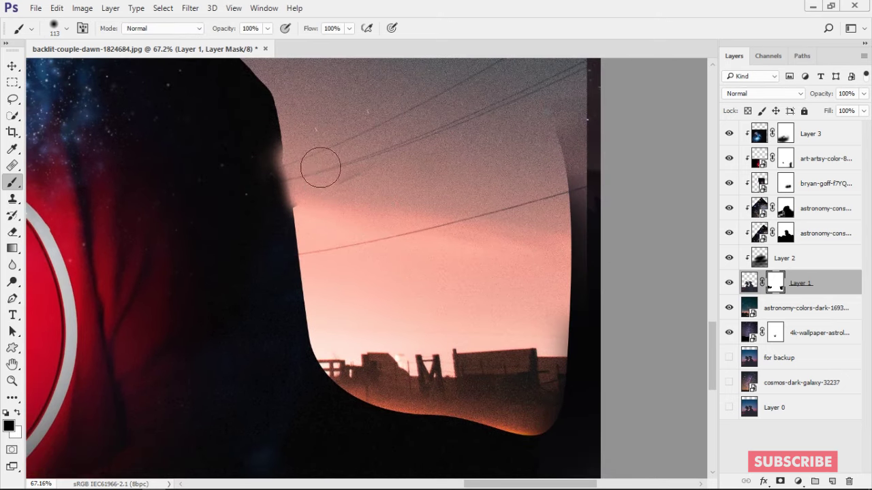
pyautogui.moveTo(318, 165); pyautogui.dragTo(331, 195)
pyautogui.keyDown('alt'); pyautogui.scroll(1, 308, 189); pyautogui.keyUp('alt')
pyautogui.keyDown('alt'); pyautogui.scroll(5, 308, 189); pyautogui.keyUp('alt')
pyautogui.moveTo(291, 132)
pyautogui.mouseDown()
pyautogui.moveTo(302, 197)
pyautogui.moveTo(312, 158)
pyautogui.mouseUp()
pyautogui.keyDown('alt'); pyautogui.scroll(-5, 312, 158); pyautogui.keyUp('alt')
pyautogui.keyDown('alt'); pyautogui.scroll(-3, 381, 171); pyautogui.keyUp('alt')
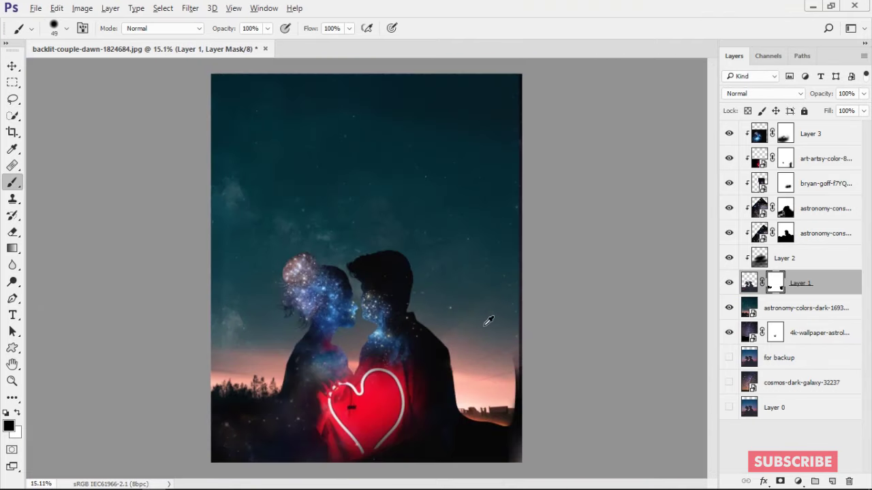
pyautogui.keyDown('alt'); pyautogui.scroll(4, 469, 189); pyautogui.keyUp('alt')
pyautogui.moveTo(311, 28); pyautogui.dragTo(274, 47)
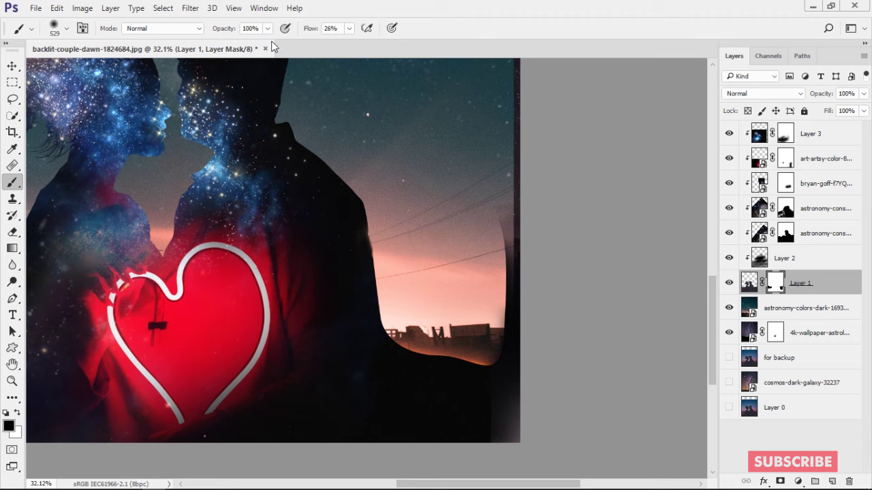
pyautogui.scroll(-2, 323, 65)
pyautogui.hotkey('ctrl', 'z')
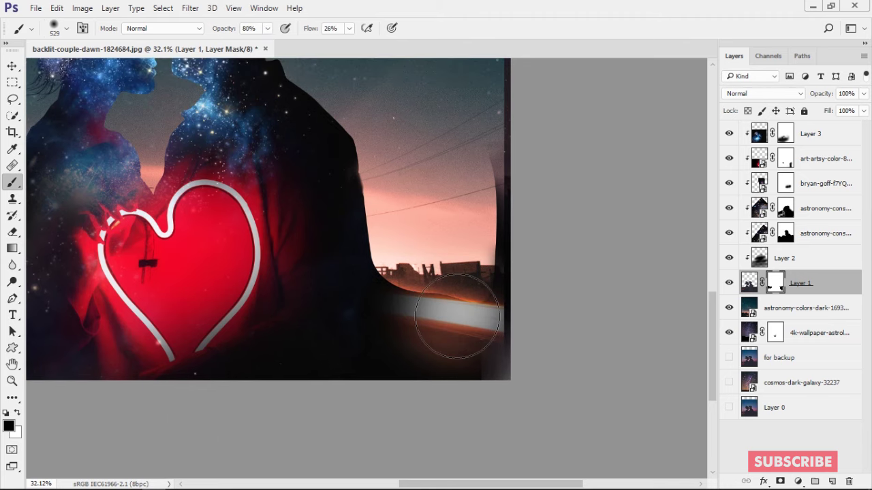
pyautogui.hotkey('ctrl', 'z')
# Paint white on the mask to reveal pink glow along the silhouette and the image's right edge.
pyautogui.press('x')
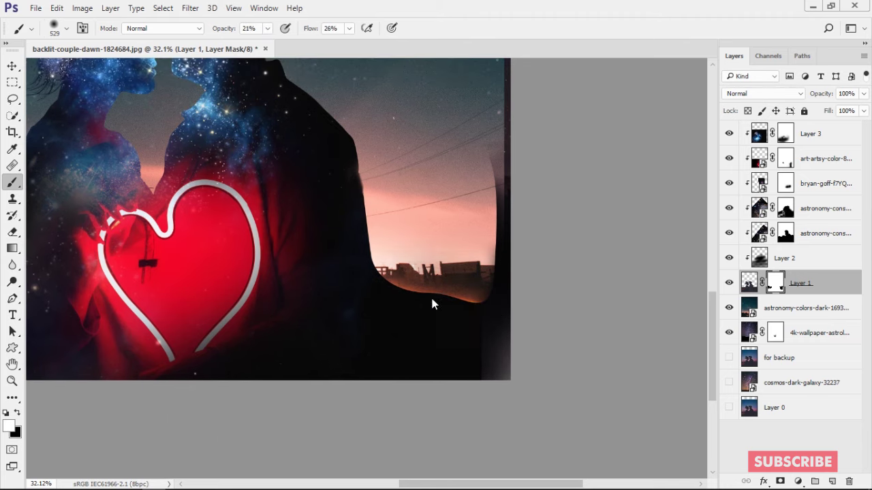
pyautogui.moveTo(402, 277); pyautogui.dragTo(370, 289)
pyautogui.scroll(-2, 516, 297)
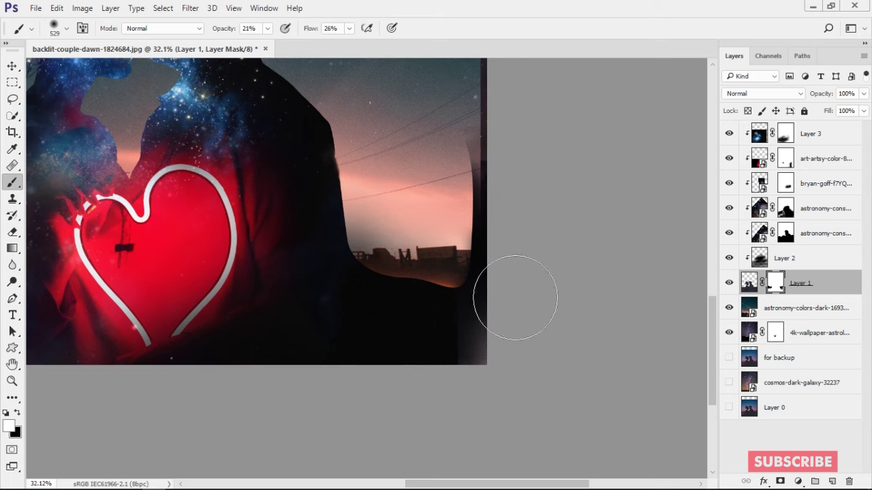
pyautogui.scroll(-3, 463, 321)
pyautogui.scroll(4, 452, 315)
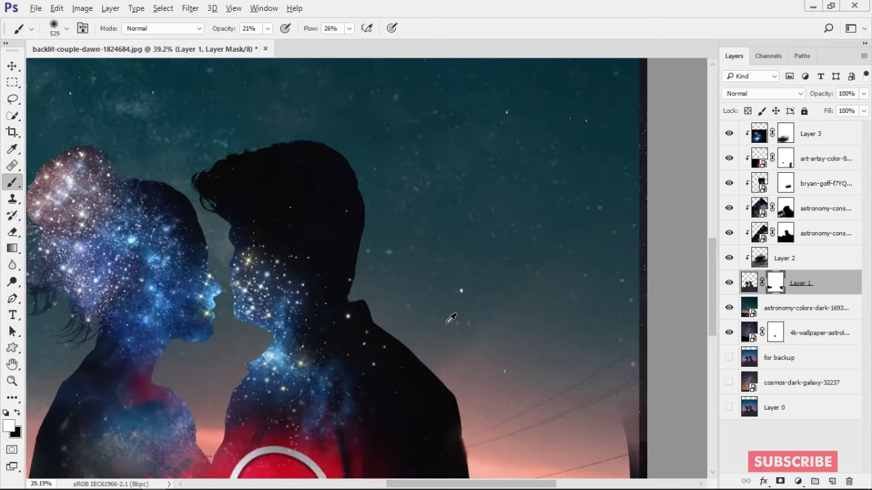
pyautogui.scroll(-1, 454, 338)
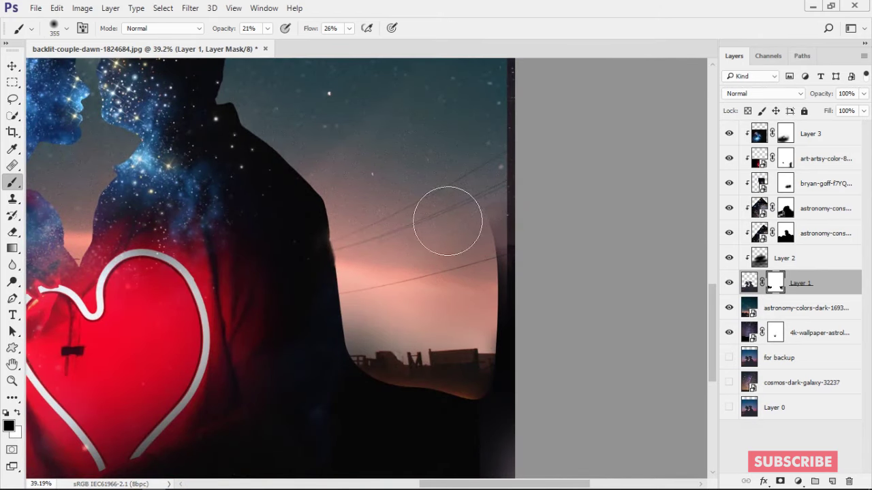
pyautogui.hotkey('shift', '0')
pyautogui.moveTo(497, 230)
pyautogui.mouseDown()
pyautogui.moveTo(506, 274)
pyautogui.moveTo(502, 395)
pyautogui.mouseUp()
pyautogui.hotkey('ctrl', '0')
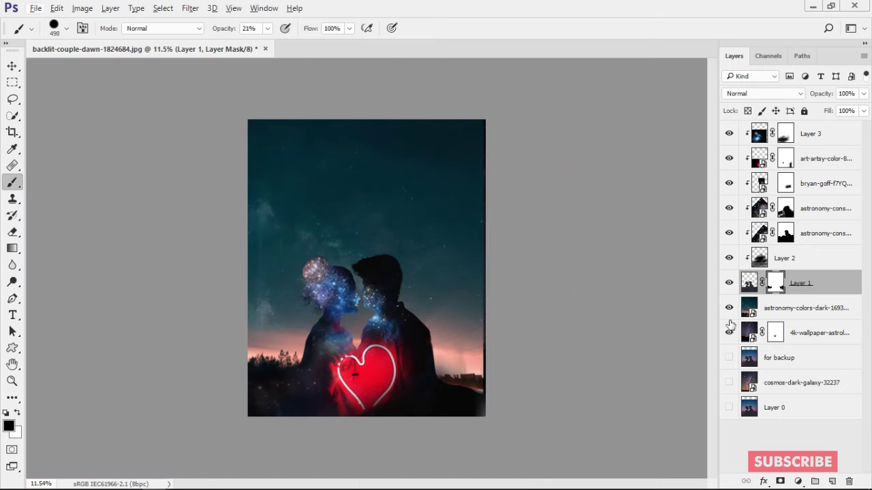
# Scale the astronomy-colors sky layer up slightly from its corner handle.
pyautogui.click(804, 308)
pyautogui.hotkey('ctrl', 't')
pyautogui.moveTo(484, 427); pyautogui.dragTo(488, 430)
pyautogui.press('Return')
pyautogui.scroll(3, 463, 349)
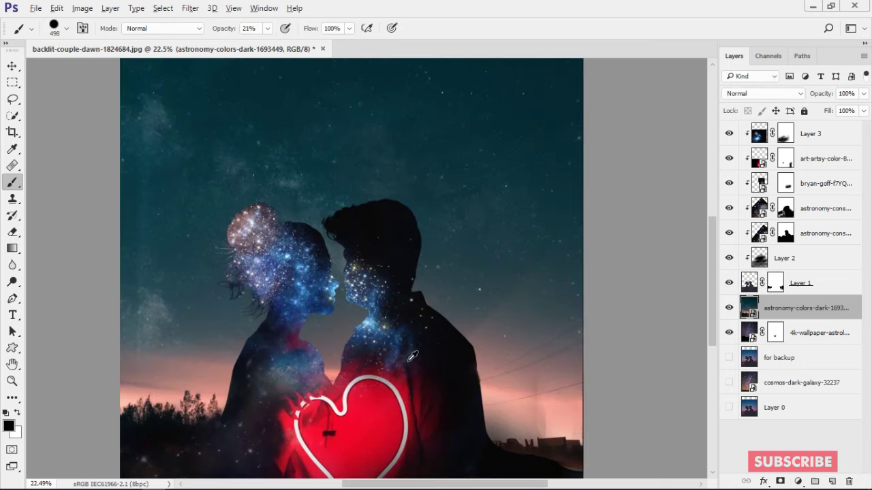
pyautogui.scroll(5, 258, 378)
pyautogui.scroll(-5, 257, 378)
pyautogui.scroll(-2, 268, 356)
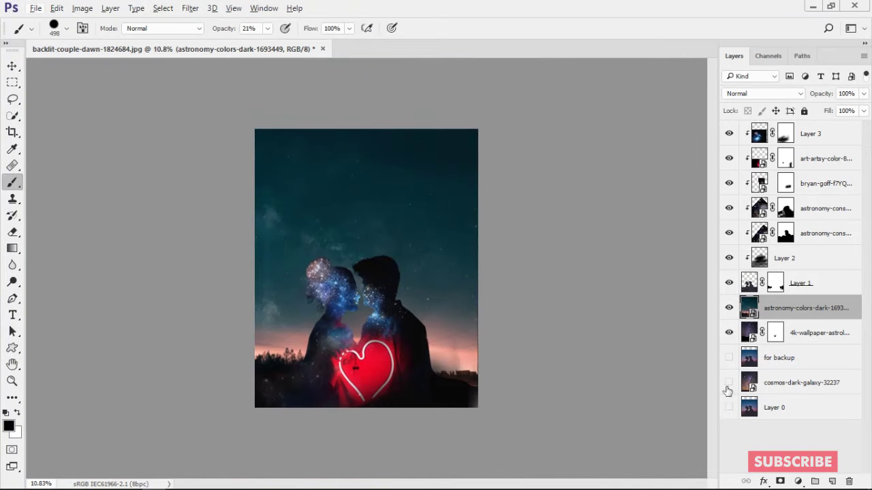
pyautogui.hotkey('ctrl', 't')
pyautogui.press('Return')
pyautogui.scroll(3, 390, 335)
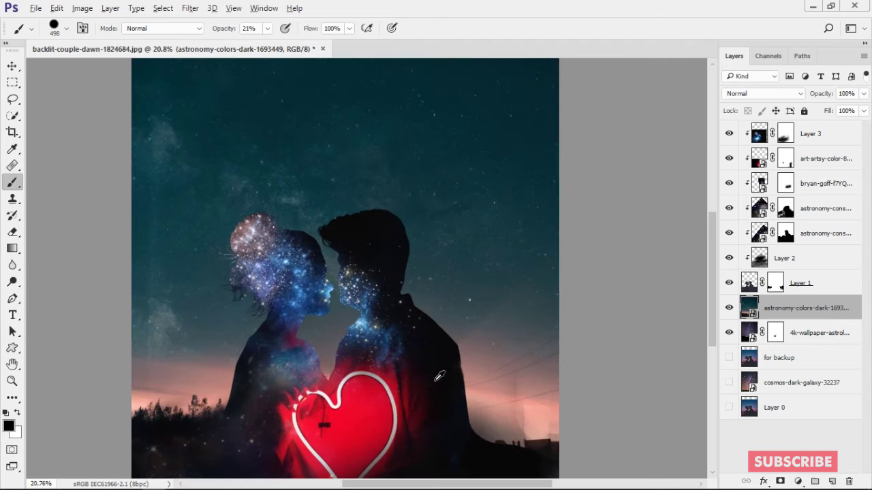
pyautogui.scroll(3, 354, 204)
# Brush over the lower-right corner of Layer 1's mask to blend away the light patch.
pyautogui.click(776, 282)
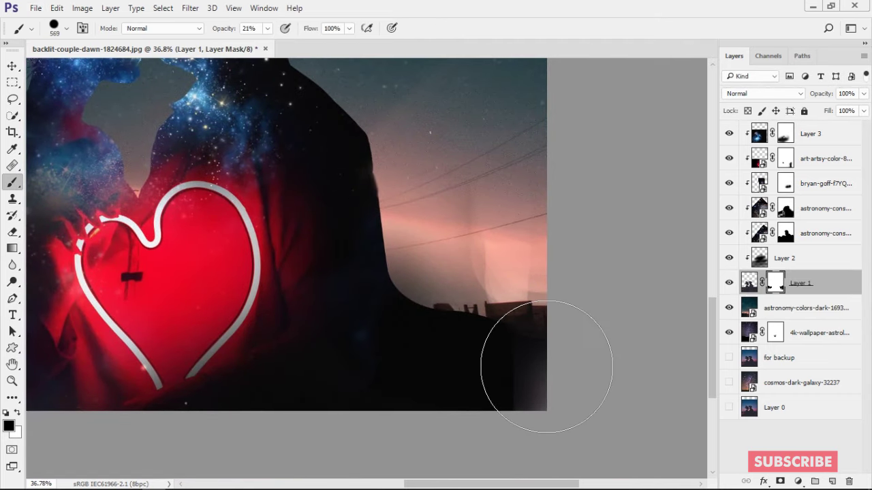
pyautogui.press('x')
pyautogui.moveTo(532, 382); pyautogui.dragTo(545, 370)
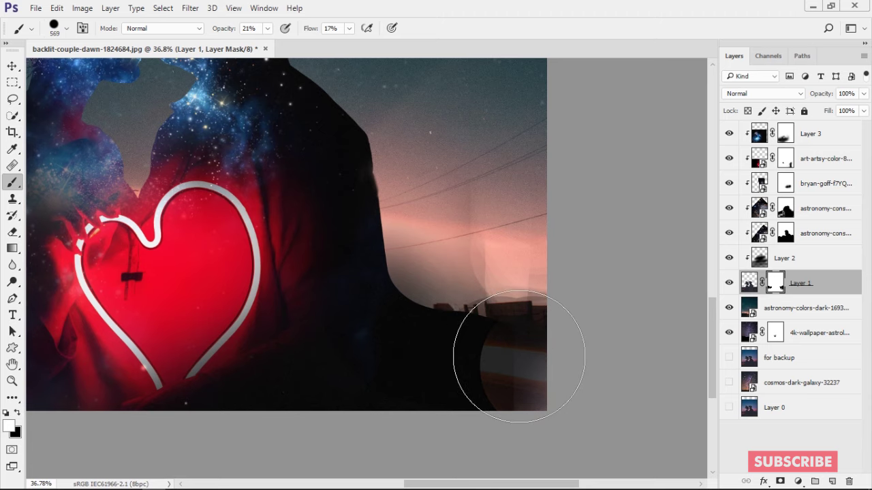
pyautogui.press('[')
pyautogui.press('[')
pyautogui.press('[')
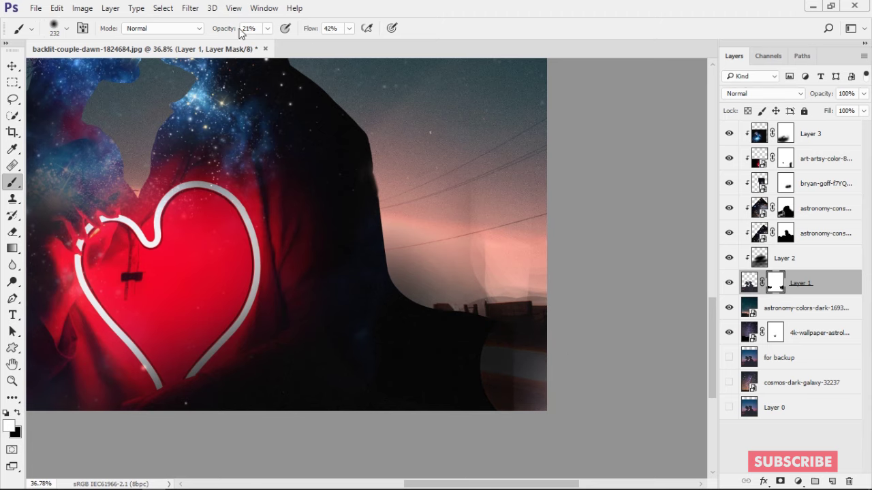
pyautogui.moveTo(496, 390); pyautogui.dragTo(539, 373)
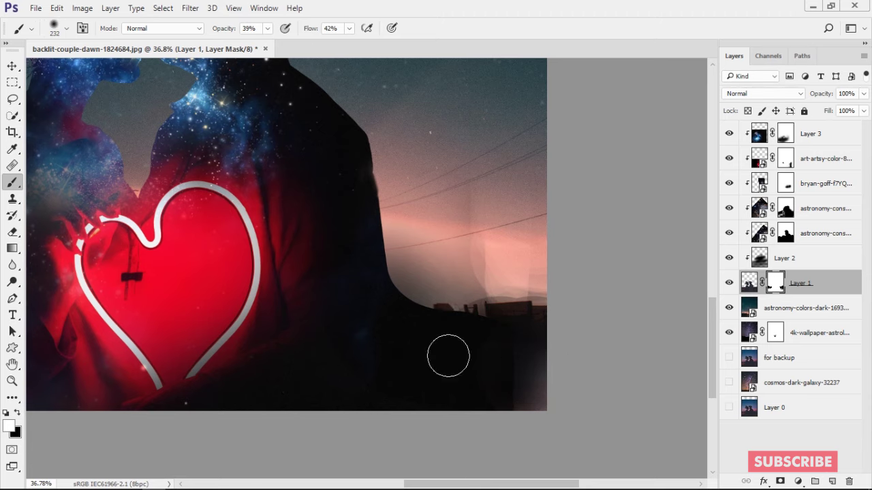
pyautogui.scroll(-3, 525, 400)
pyautogui.scroll(5, 525, 399)
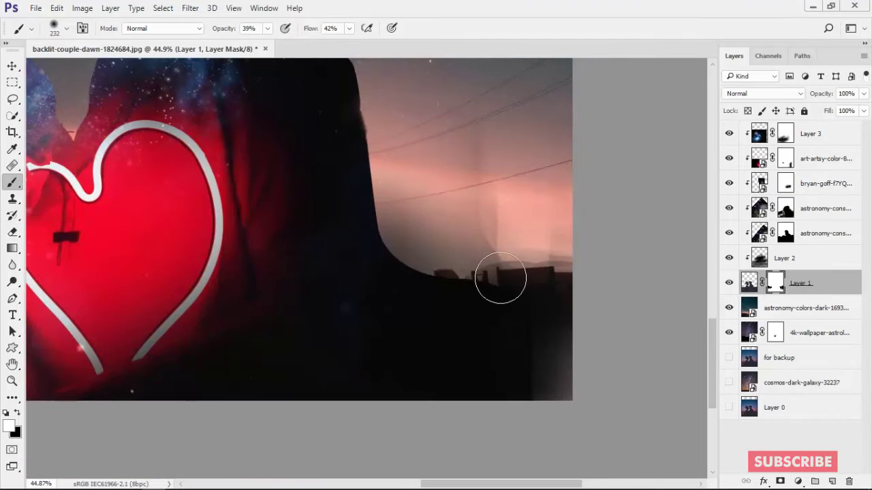
# Darken the horizon beside the car and the pink band right of the silhouette on the mask.
pyautogui.press('x')
pyautogui.press(']')
pyautogui.press(']')
pyautogui.moveTo(511, 363); pyautogui.dragTo(497, 314)
pyautogui.scroll(-2, 532, 303)
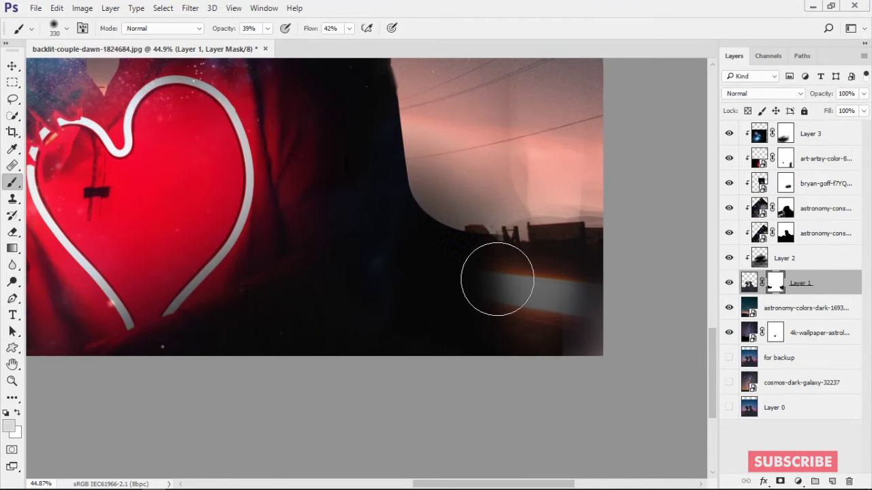
pyautogui.press('x')
pyautogui.moveTo(481, 244)
pyautogui.mouseDown()
pyautogui.moveTo(522, 259)
pyautogui.moveTo(457, 235)
pyautogui.moveTo(411, 198)
pyautogui.moveTo(402, 228)
pyautogui.moveTo(418, 220)
pyautogui.moveTo(551, 308)
pyautogui.moveTo(557, 285)
pyautogui.moveTo(588, 314)
pyautogui.mouseUp()
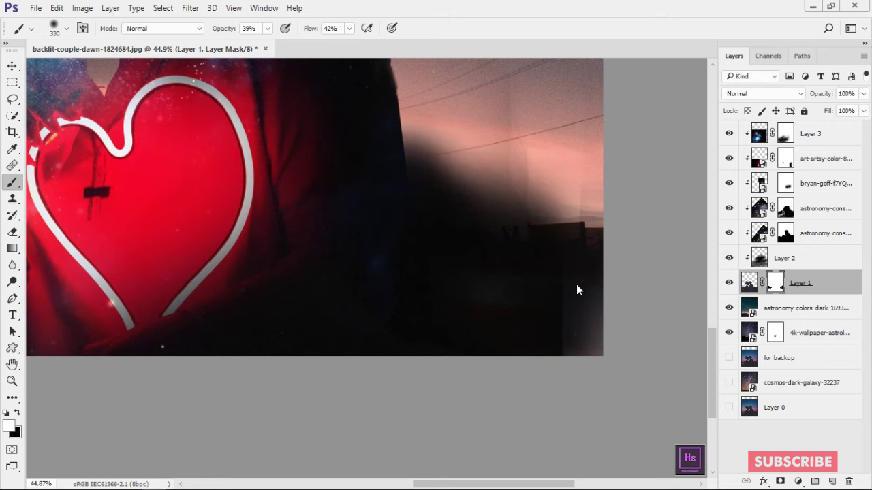
pyautogui.scroll(-5, 568, 327)
pyautogui.scroll(5, 506, 387)
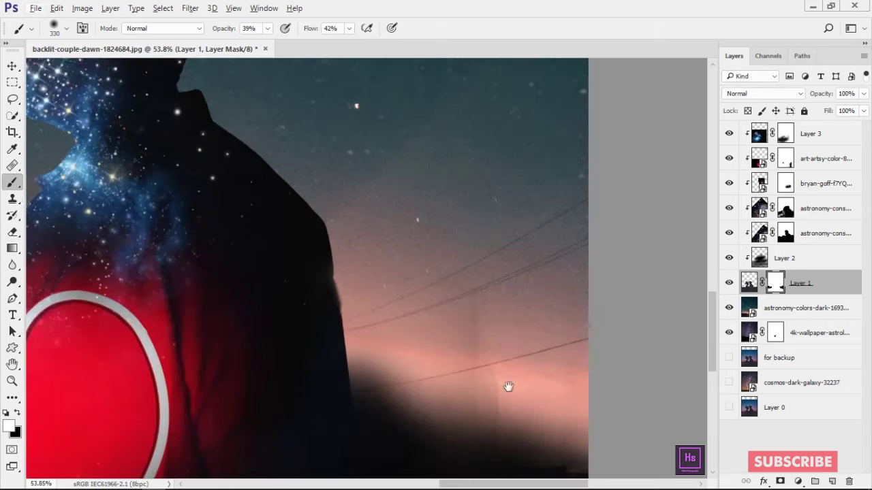
pyautogui.scroll(1, 506, 388)
pyautogui.moveTo(384, 322)
pyautogui.mouseDown()
pyautogui.moveTo(356, 376)
pyautogui.moveTo(383, 389)
pyautogui.moveTo(453, 331)
pyautogui.mouseUp()
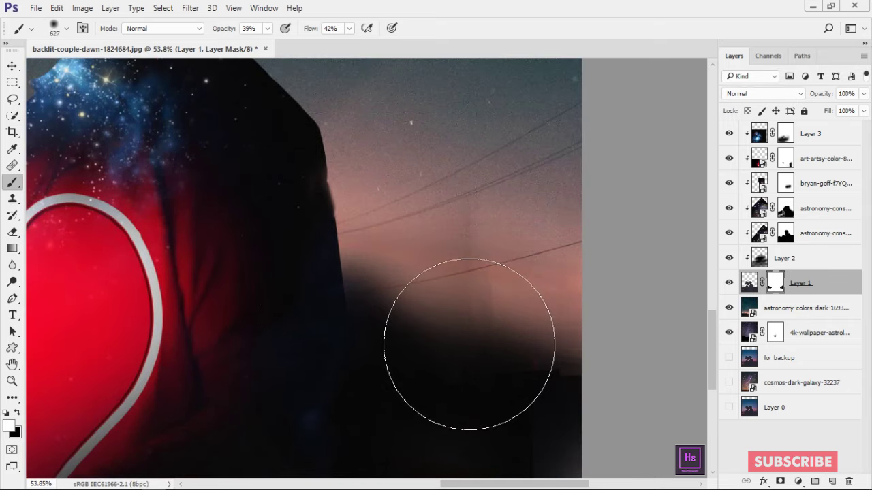
pyautogui.scroll(-5, 246, 345)
# Touch up Layer 1's mask, then darken the faint light band at the right edge on Layer 4.
pyautogui.click(832, 482)
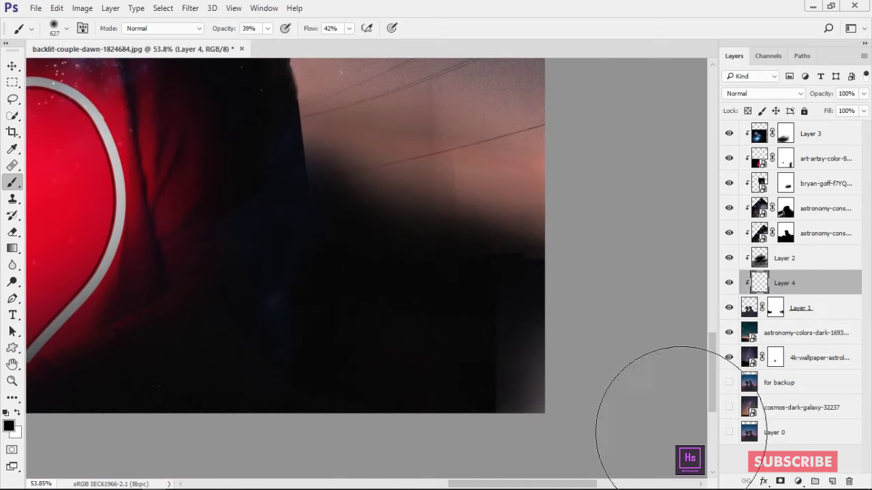
pyautogui.click(729, 308)
pyautogui.click(729, 308)
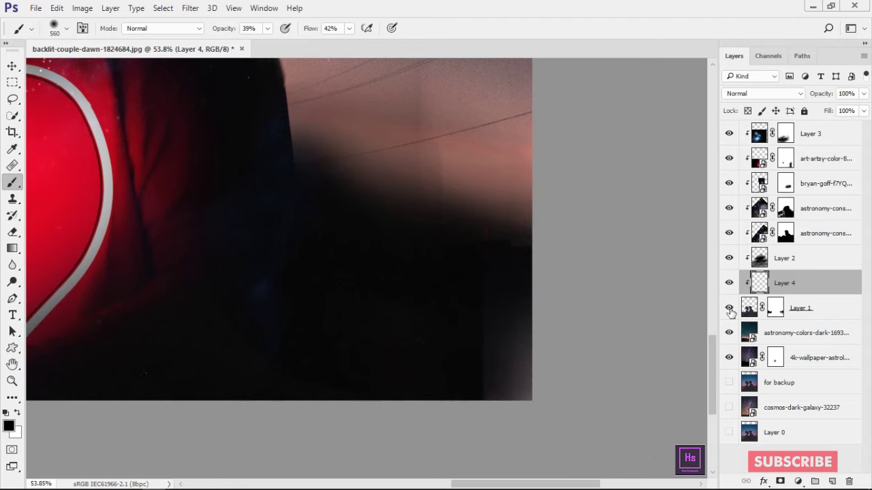
pyautogui.click(775, 308)
pyautogui.press('x')
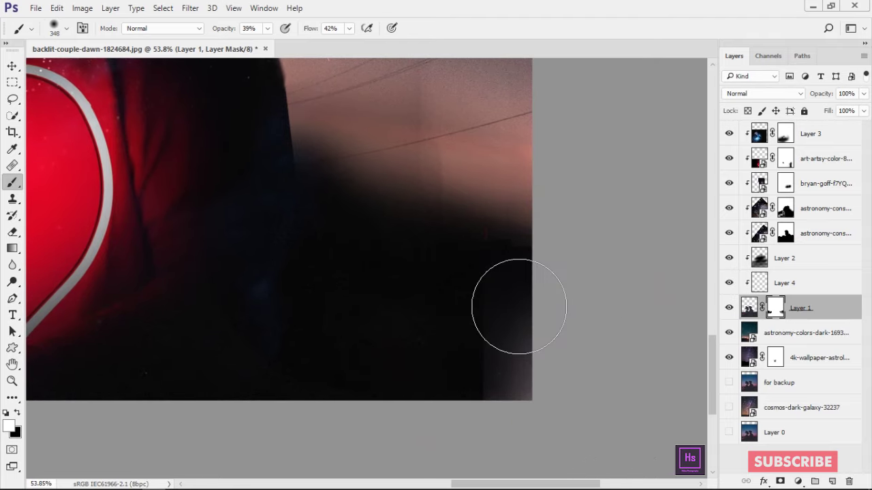
pyautogui.hotkey('shift', '0')
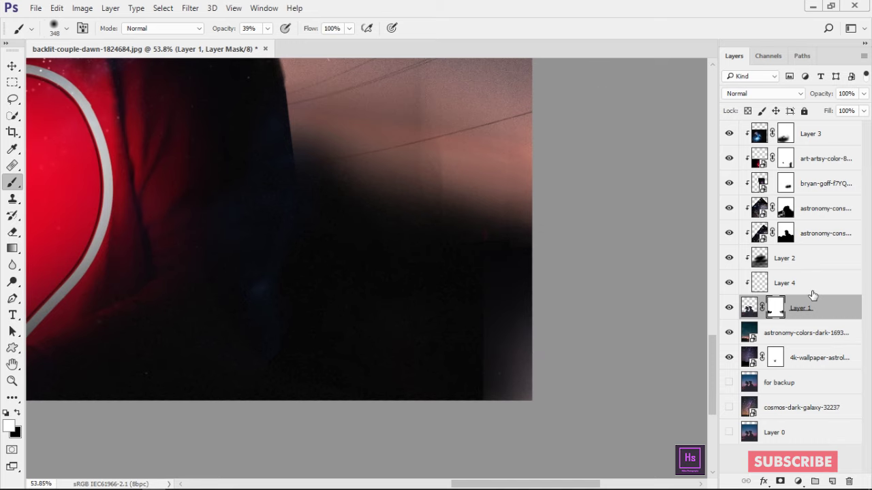
pyautogui.click(811, 295)
pyautogui.press('x')
pyautogui.moveTo(450, 296)
pyautogui.mouseDown()
pyautogui.moveTo(484, 355)
pyautogui.moveTo(527, 352)
pyautogui.moveTo(500, 282)
pyautogui.mouseUp()
# Choose the Clone Stamp and move Layer 4 to the top of the layer stack.
pyautogui.click(12, 198)
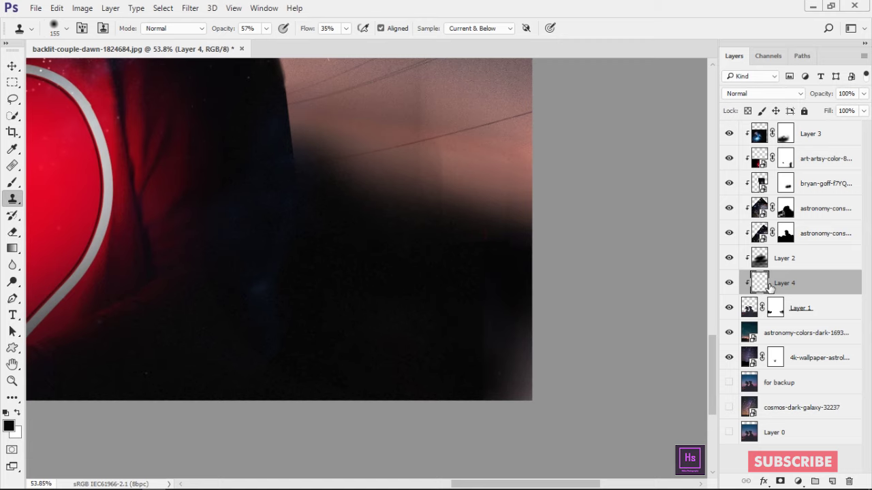
pyautogui.hotkey('ctrl', '0')
pyautogui.scroll(3, 400, 301)
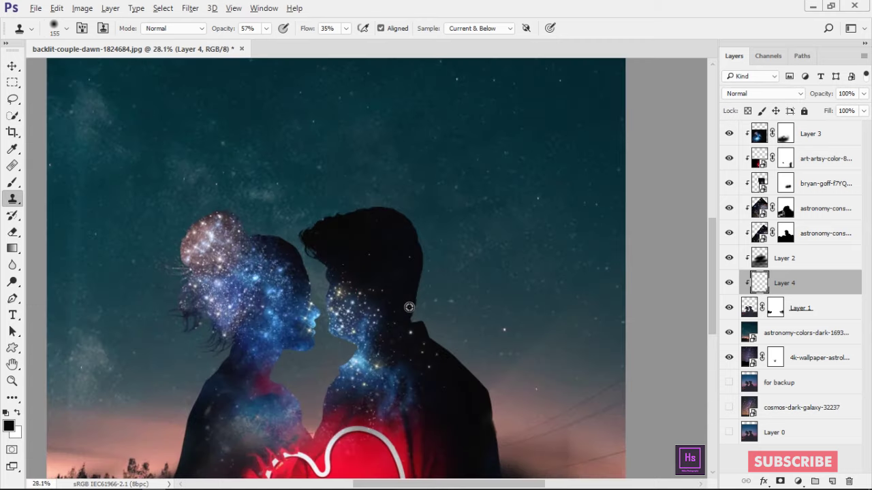
pyautogui.scroll(3, 400, 301)
pyautogui.scroll(-2, 451, 240)
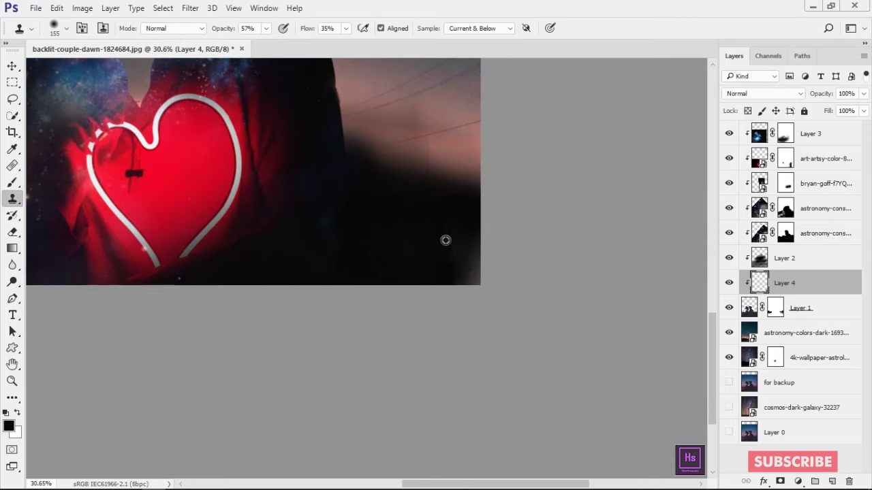
pyautogui.scroll(3, 429, 246)
pyautogui.scroll(1, 422, 272)
pyautogui.moveTo(760, 290); pyautogui.dragTo(762, 145)
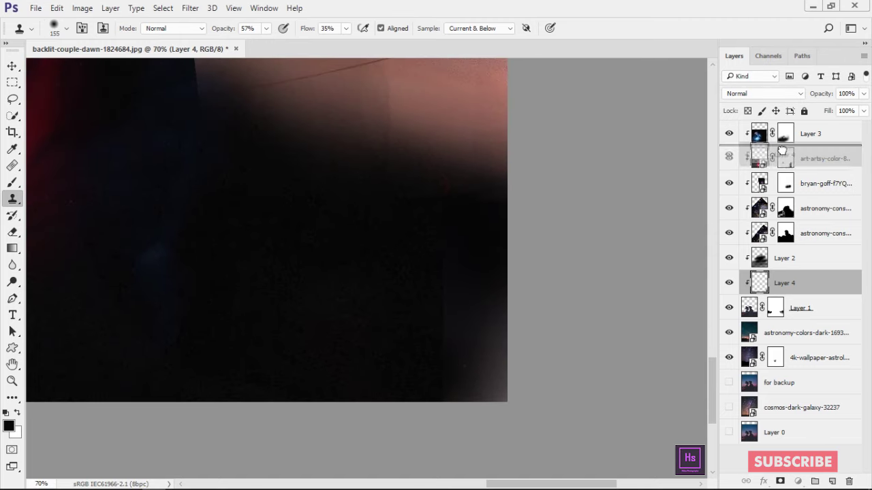
# Clone dark texture over the bluish blotch at the lower right of the image.
pyautogui.keyDown('alt'); pyautogui.click(327, 270); pyautogui.keyUp('alt')
pyautogui.moveTo(409, 239); pyautogui.dragTo(457, 320)
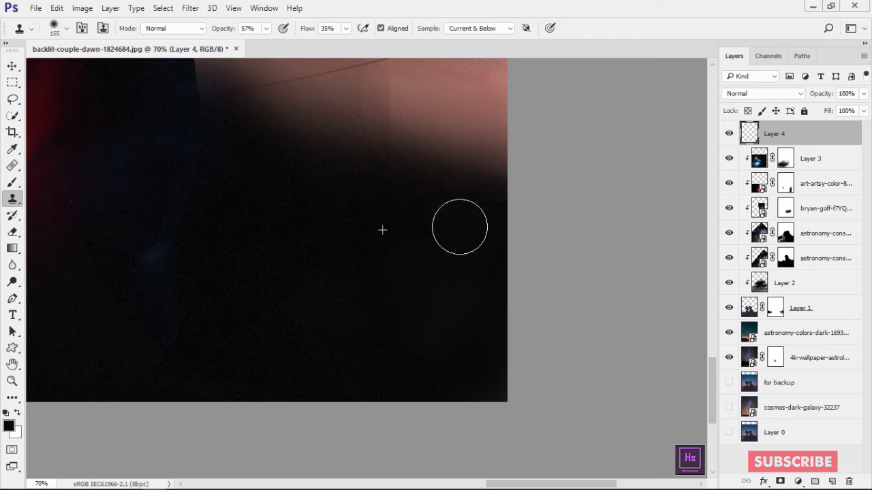
pyautogui.scroll(-4, 395, 343)
pyautogui.scroll(-4, 315, 381)
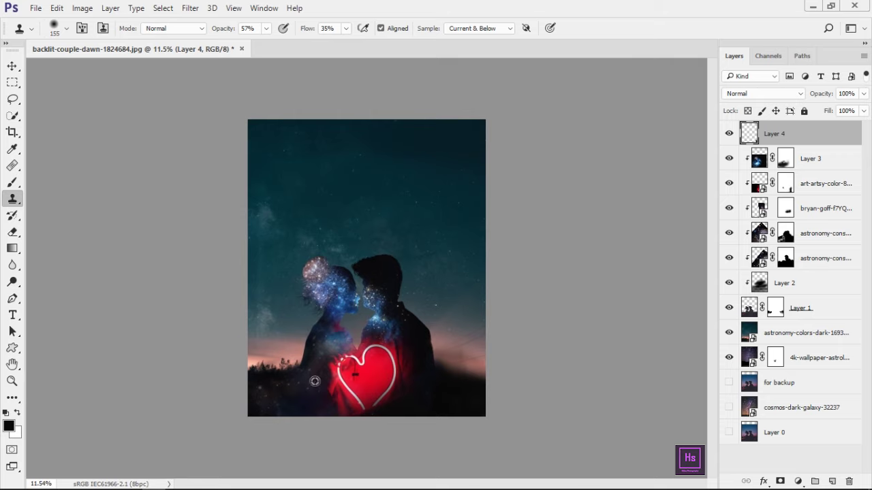
pyautogui.scroll(2, 315, 382)
pyautogui.scroll(2, 320, 361)
pyautogui.scroll(1, 327, 340)
pyautogui.scroll(1, 335, 314)
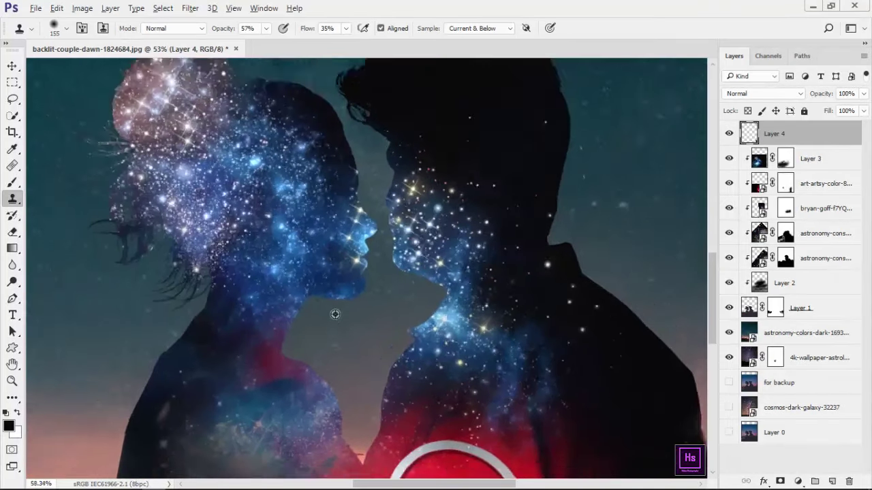
pyautogui.scroll(-2, 335, 314)
pyautogui.scroll(-1, 335, 314)
pyautogui.scroll(-2, 335, 314)
pyautogui.scroll(-1, 333, 314)
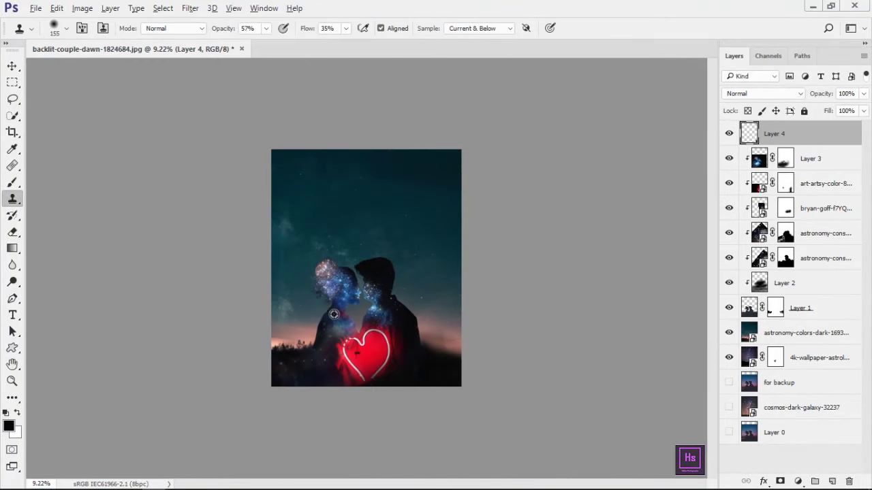
pyautogui.scroll(3, 334, 314)
pyautogui.scroll(-2, 337, 317)
pyautogui.scroll(-2, 341, 319)
pyautogui.scroll(1, 348, 321)
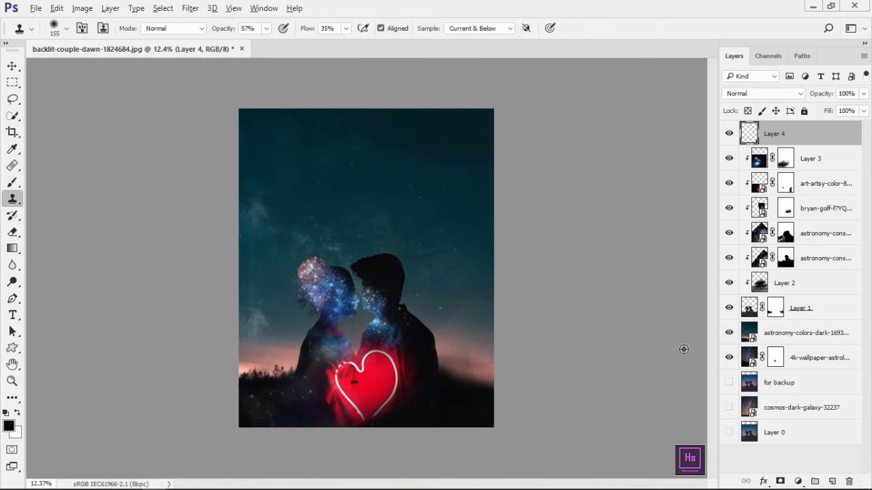
# Set the 4k-wallpaper-astrology-astronomy-1487009 galaxy layer's blend mode to Dissolve.
pyautogui.click(766, 343)
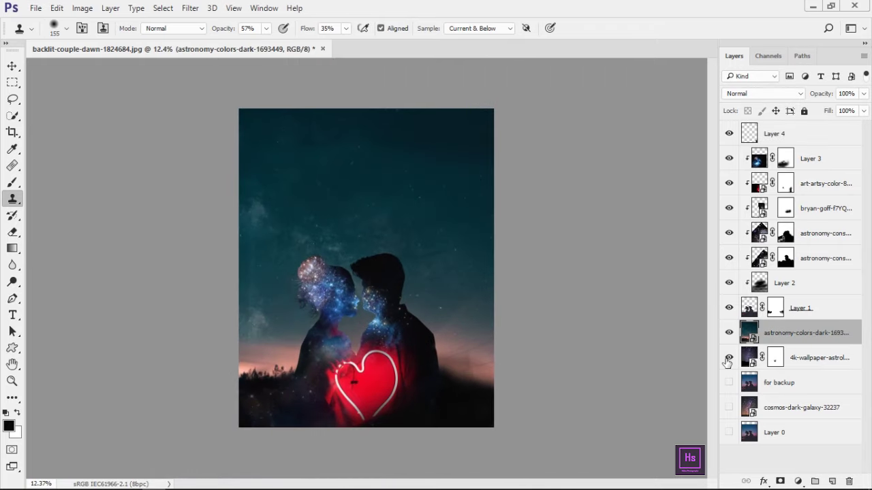
pyautogui.click(749, 360)
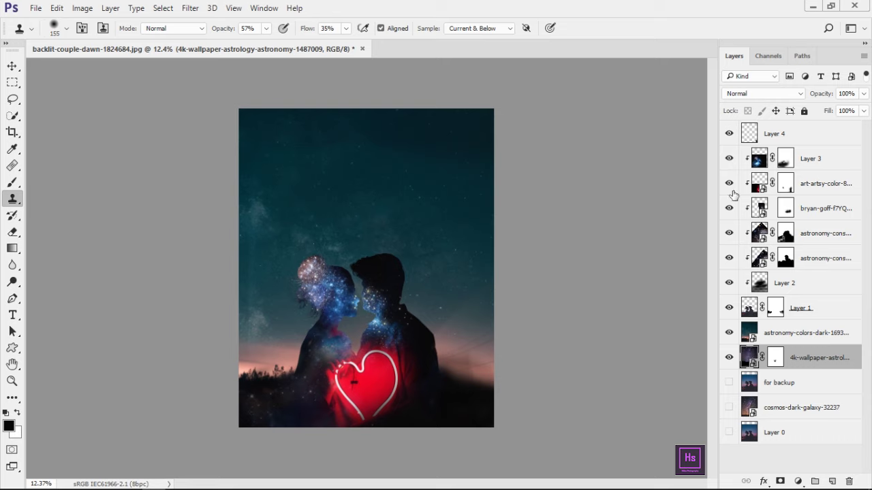
pyautogui.click(747, 95)
pyautogui.click(750, 113)
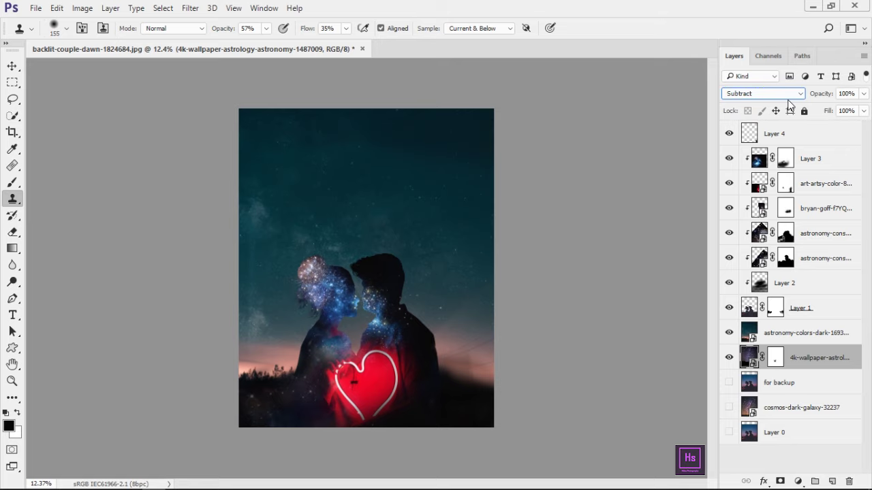
# Reset the wallpaper layer to Normal and blend the astronomy-colors-dark starfield layer in Screen.
pyautogui.click(777, 95)
pyautogui.click(763, 97)
pyautogui.click(754, 333)
pyautogui.click(763, 93)
pyautogui.click(752, 137)
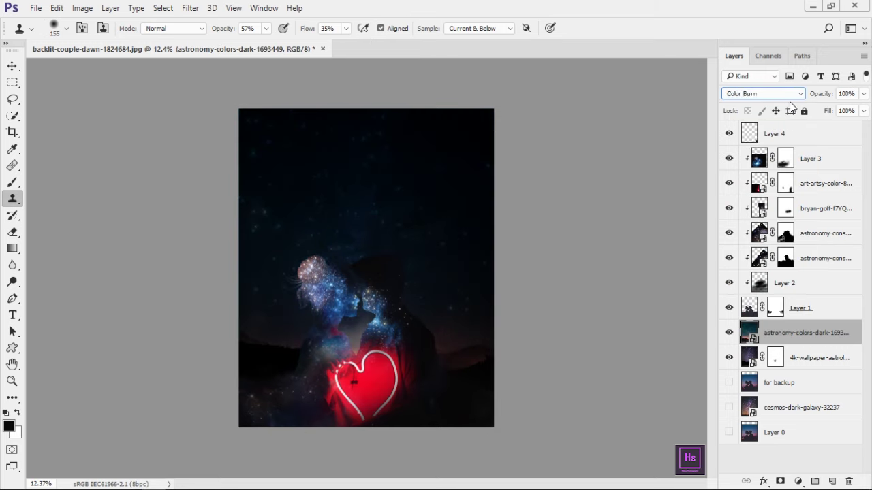
pyautogui.press('Down')
pyautogui.press('Down')
pyautogui.press('Down')
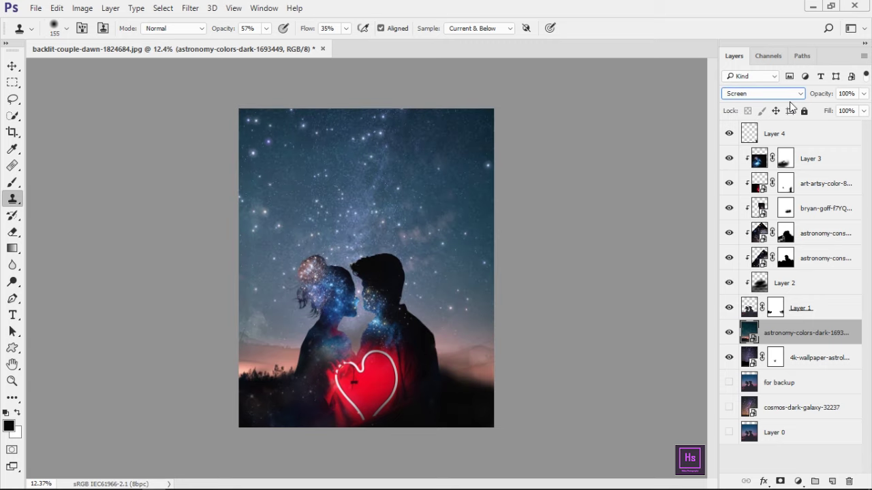
pyautogui.press('Down')
pyautogui.press('Up')
# Zoom and pan to inspect the couple and glowing heart, then select the 4k wallpaper galaxy layer.
pyautogui.click(12, 66)
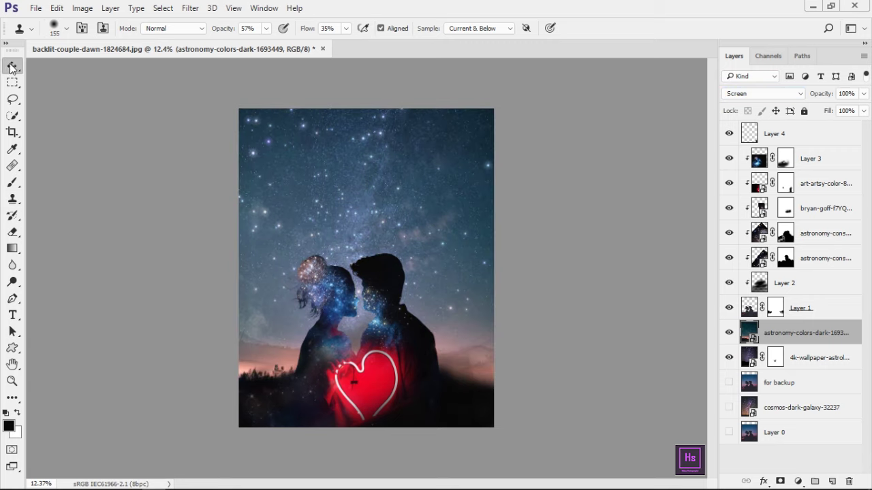
pyautogui.scroll(5, 465, 269)
pyautogui.moveTo(505, 267); pyautogui.dragTo(559, 231)
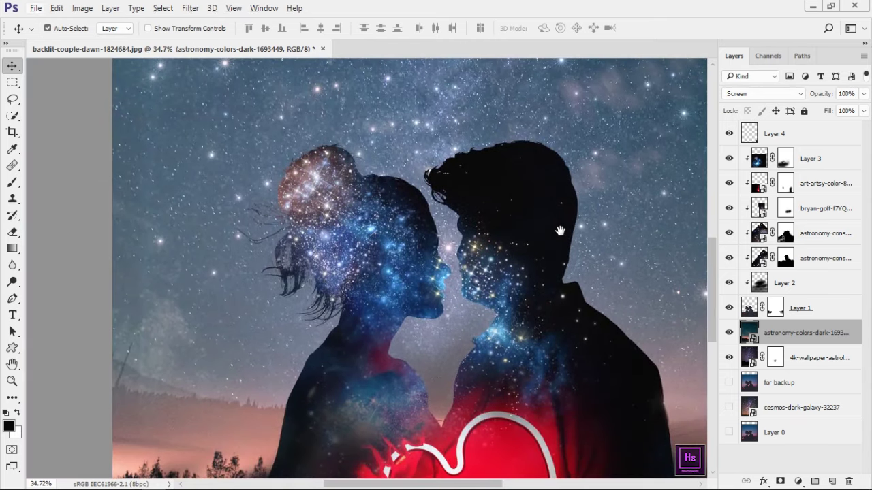
pyautogui.scroll(3, 393, 281)
pyautogui.scroll(-3, 424, 279)
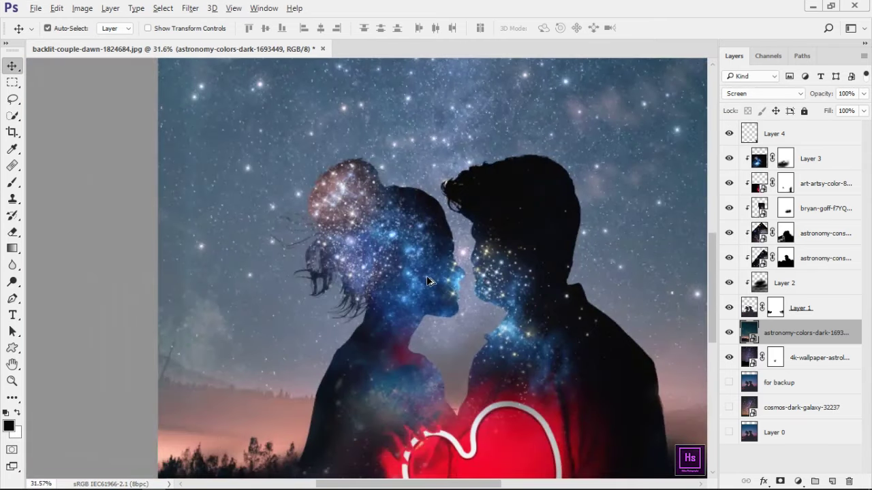
pyautogui.scroll(-2, 440, 280)
pyautogui.scroll(-1, 441, 280)
pyautogui.scroll(3, 367, 351)
pyautogui.scroll(2, 366, 351)
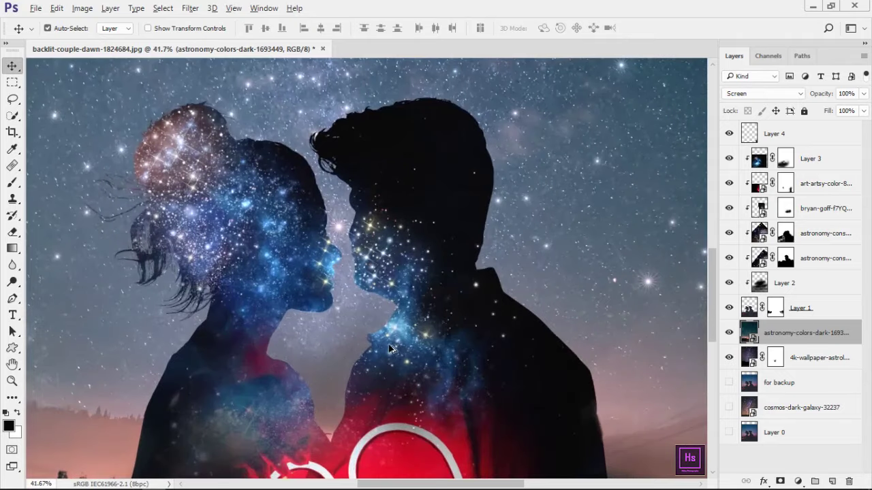
pyautogui.moveTo(424, 314); pyautogui.dragTo(423, 346)
pyautogui.scroll(-2, 423, 345)
pyautogui.scroll(-2, 423, 345)
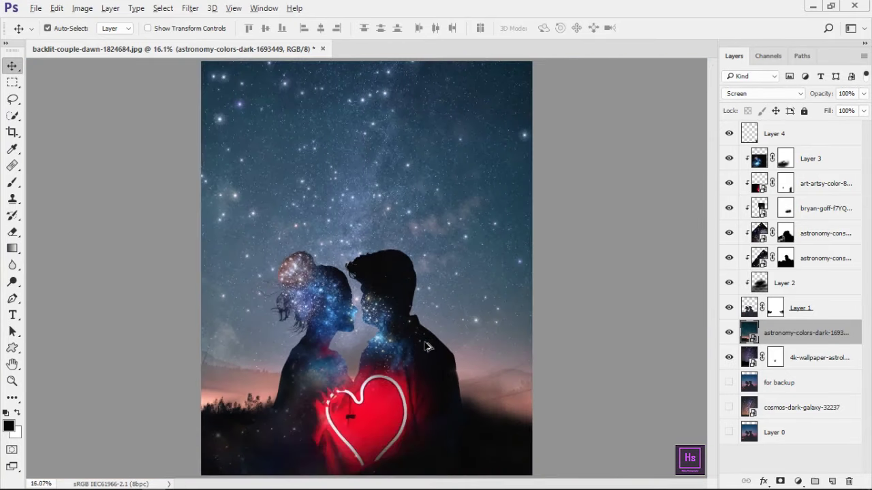
pyautogui.scroll(-1, 425, 345)
pyautogui.scroll(1, 424, 345)
pyautogui.scroll(2, 424, 345)
pyautogui.scroll(1, 424, 345)
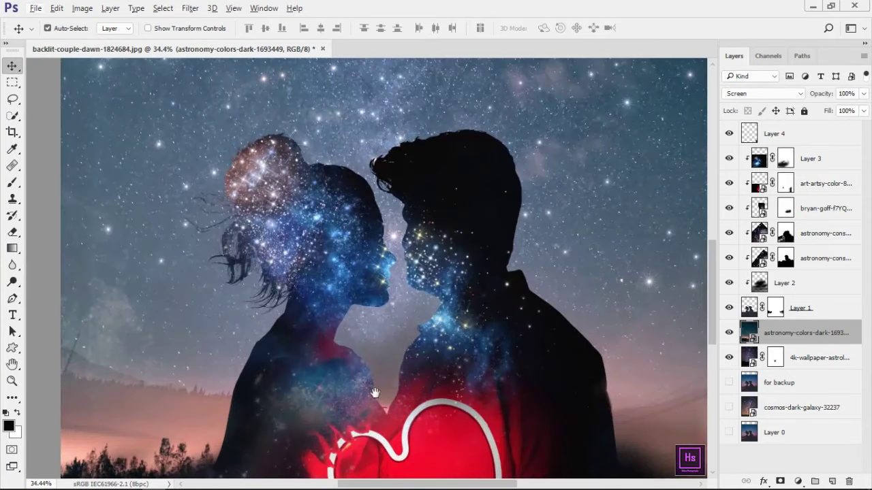
pyautogui.moveTo(355, 377); pyautogui.dragTo(355, 159)
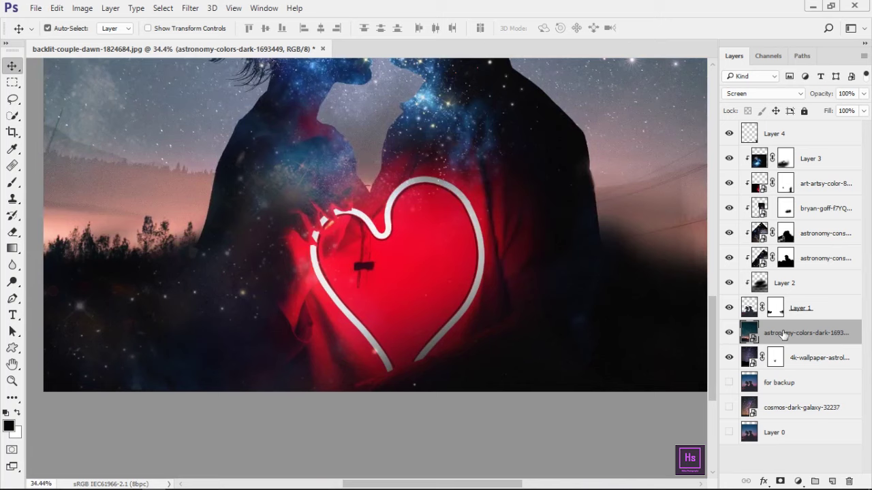
pyautogui.click(809, 361)
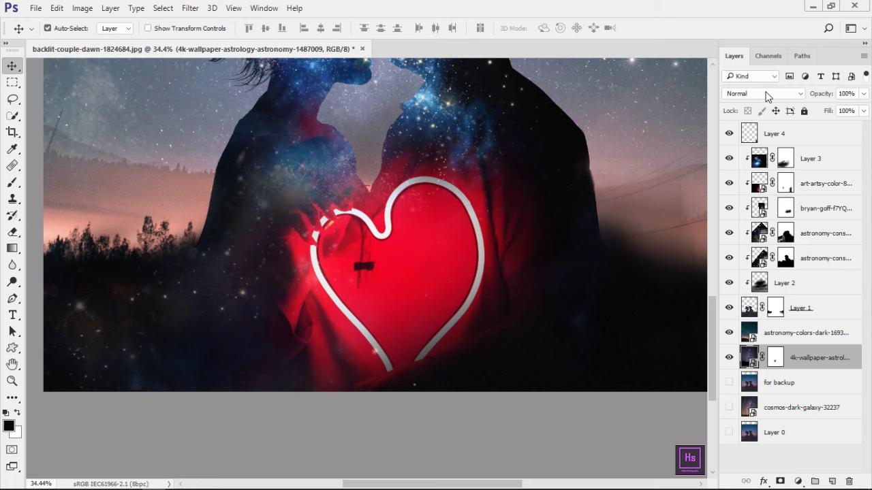
pyautogui.scroll(-4, 543, 272)
pyautogui.click(747, 95)
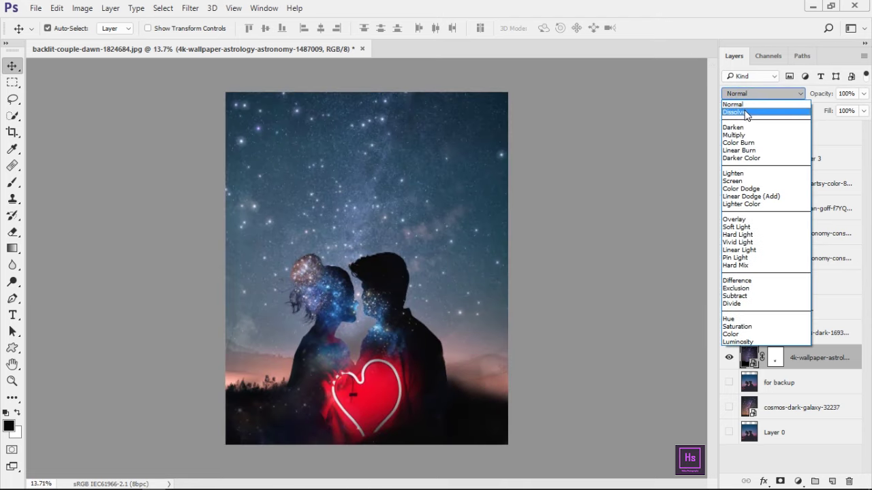
pyautogui.click(747, 104)
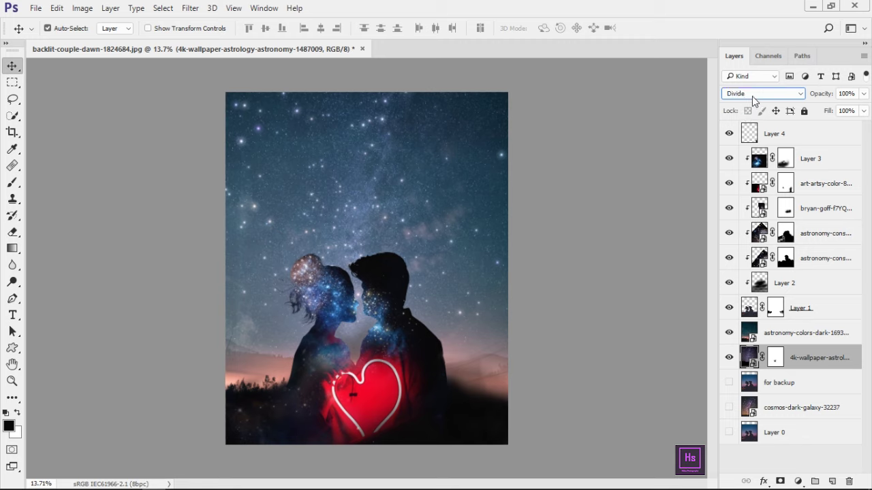
pyautogui.click(750, 93)
pyautogui.click(749, 104)
pyautogui.click(729, 333)
pyautogui.click(730, 333)
pyautogui.click(729, 333)
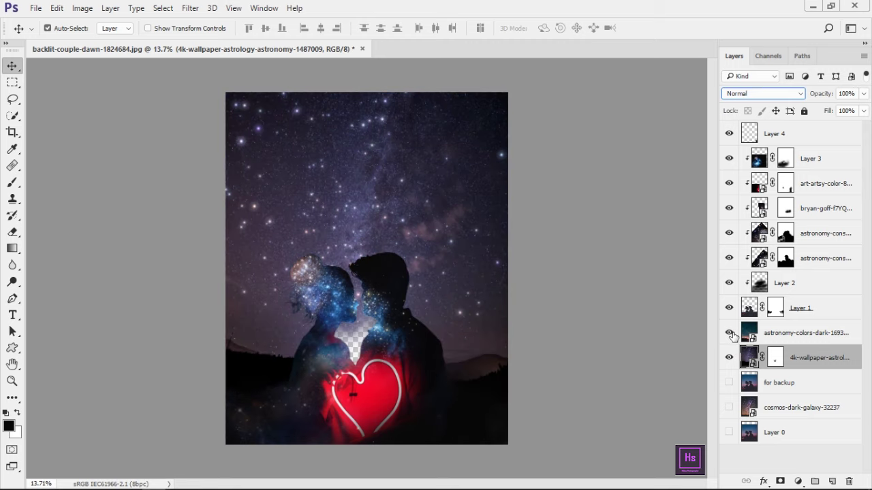
pyautogui.click(729, 333)
pyautogui.click(729, 333)
pyautogui.click(729, 333)
pyautogui.click(730, 333)
pyautogui.click(729, 333)
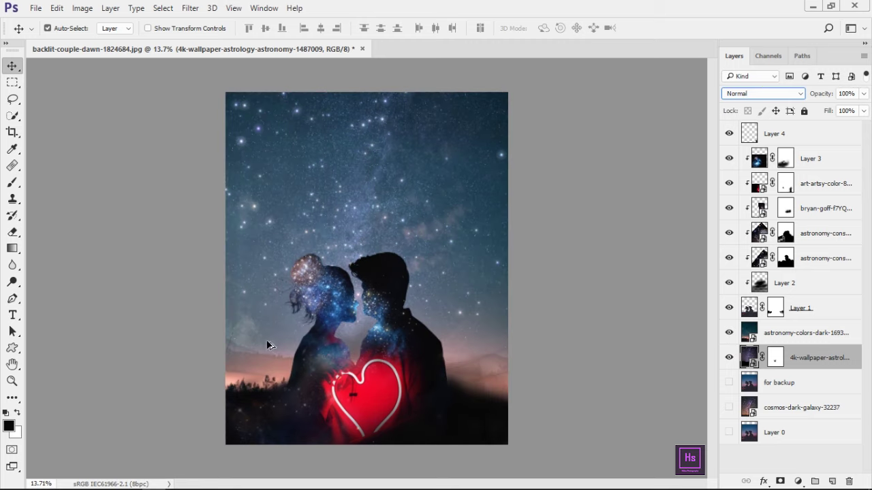
pyautogui.click(354, 359)
pyautogui.scroll(8, 353, 359)
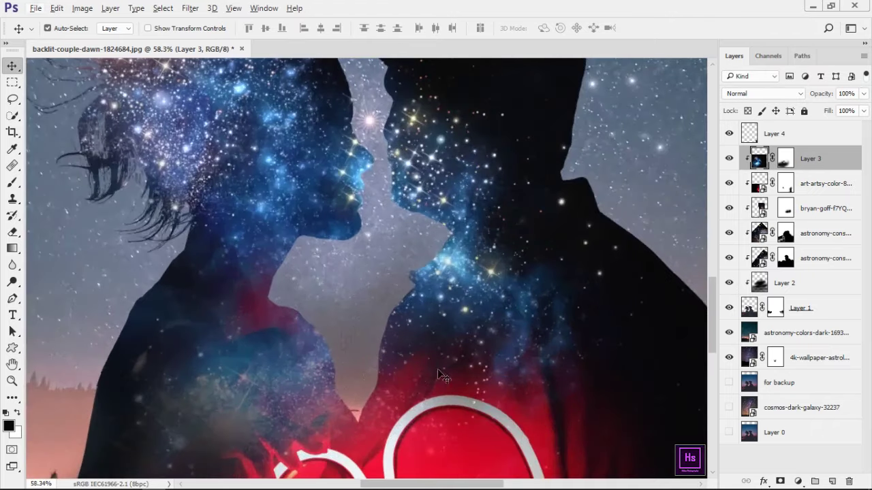
pyautogui.scroll(3, 413, 415)
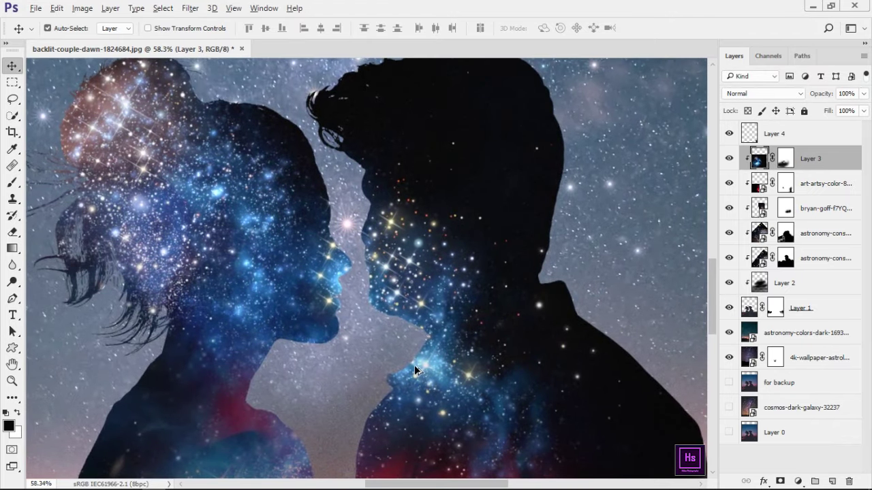
pyautogui.scroll(-4, 414, 365)
pyautogui.scroll(-2, 414, 364)
pyautogui.scroll(-2, 415, 364)
pyautogui.scroll(1, 411, 370)
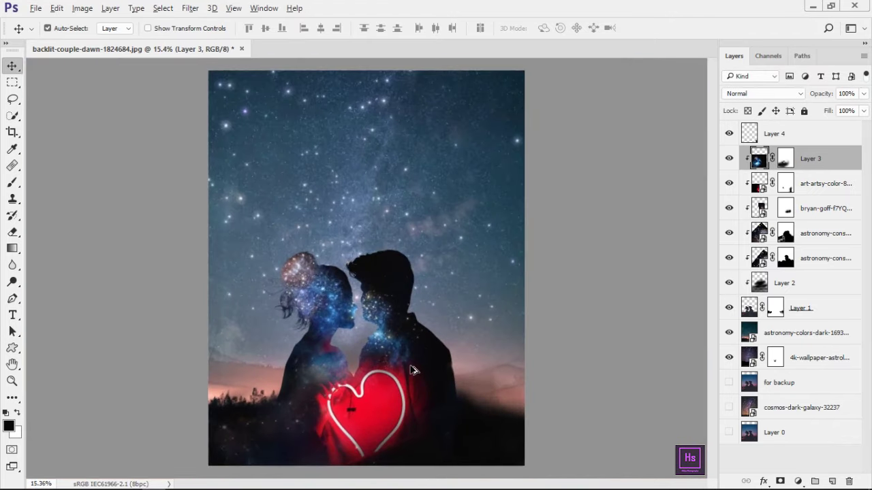
pyautogui.scroll(-1, 411, 371)
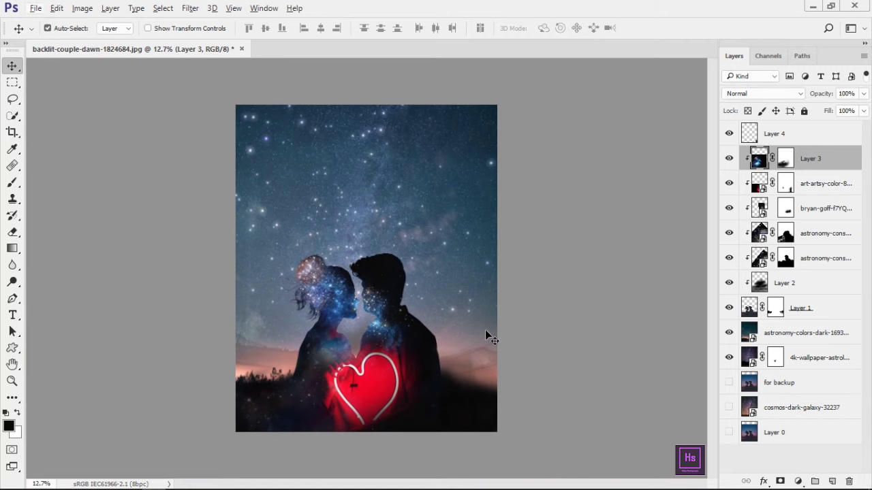
# Place the cosmos-dark-galaxy image, clip it into Layer 3 and move it lower.
pyautogui.press('Return')
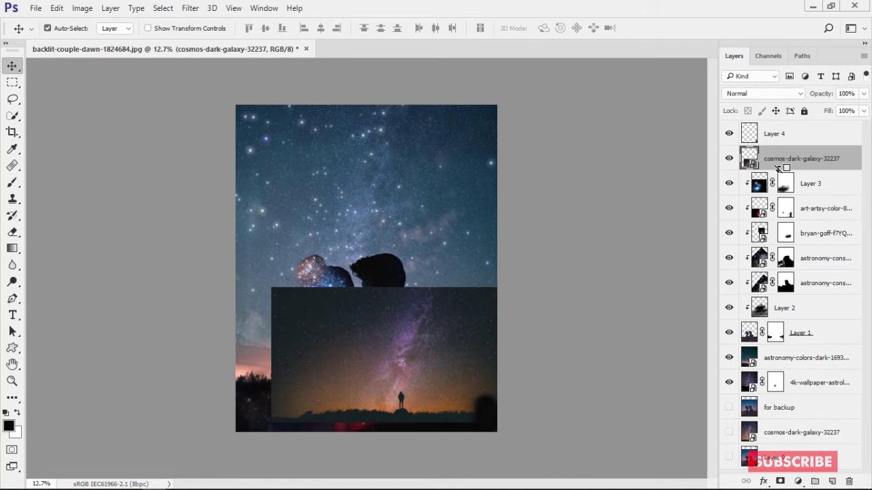
pyautogui.keyDown('alt'); pyautogui.click(777, 168); pyautogui.keyUp('alt')
pyautogui.moveTo(401, 379); pyautogui.dragTo(402, 409)
# Enlarge the galaxy to about 105%, rotate it about -92 degrees over the couple, and add a layer mask.
pyautogui.hotkey('ctrl', 't')
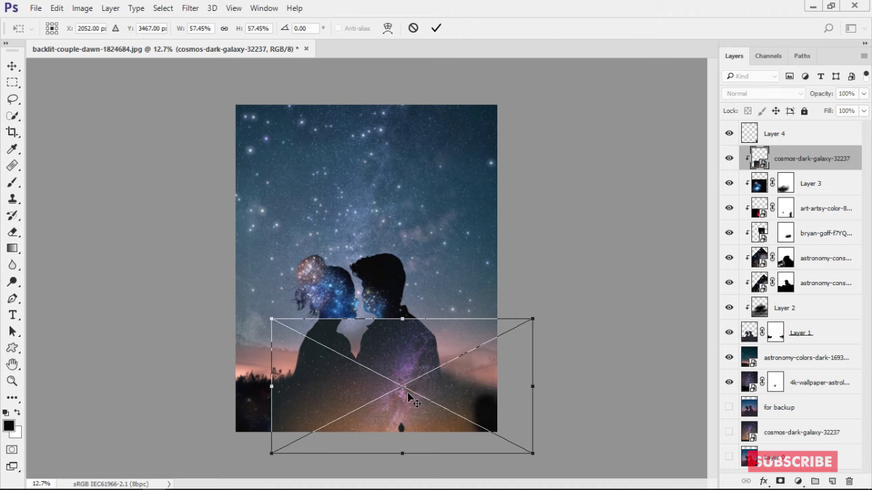
pyautogui.moveTo(532, 319); pyautogui.dragTo(641, 263)
pyautogui.moveTo(463, 356)
pyautogui.mouseDown()
pyautogui.moveTo(443, 355)
pyautogui.moveTo(443, 302)
pyautogui.mouseUp()
pyautogui.moveTo(668, 286)
pyautogui.mouseDown()
pyautogui.moveTo(671, 197)
pyautogui.moveTo(381, 102)
pyautogui.mouseUp()
pyautogui.moveTo(433, 253); pyautogui.dragTo(423, 253)
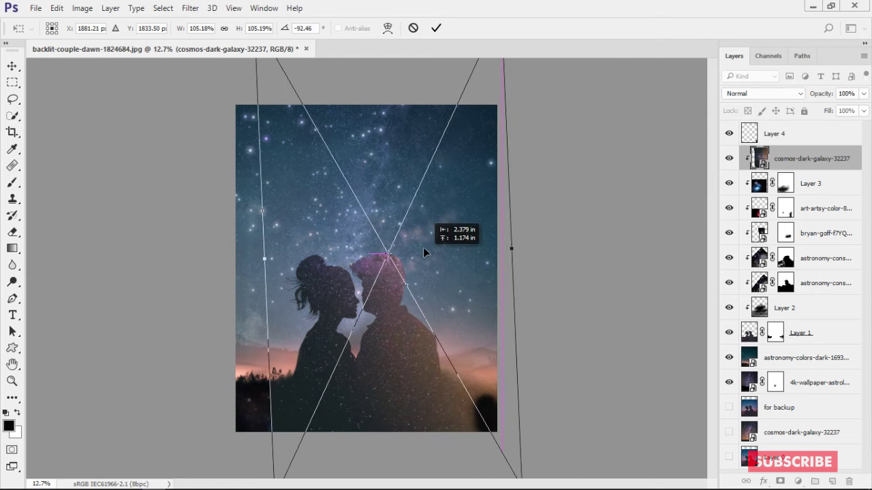
pyautogui.press('Return')
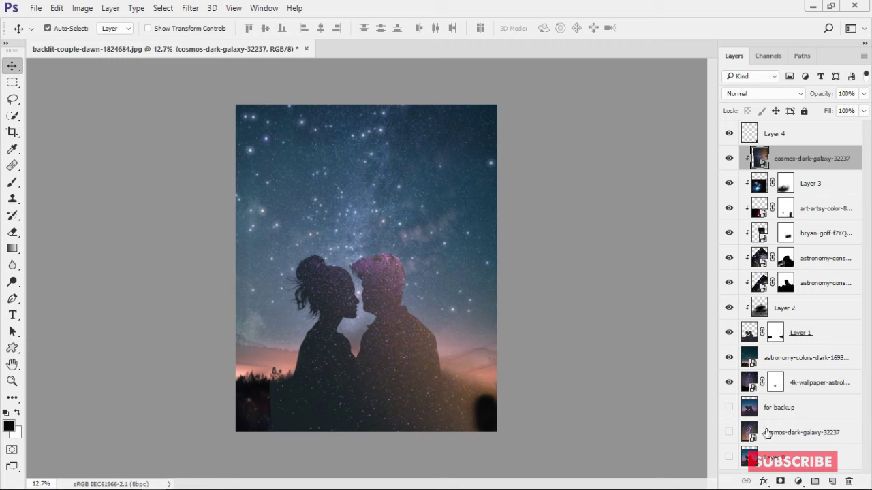
pyautogui.click(780, 481)
# With a smaller soft brush, mask the galaxy off the lower left and the heart at the bottom.
pyautogui.press('b')
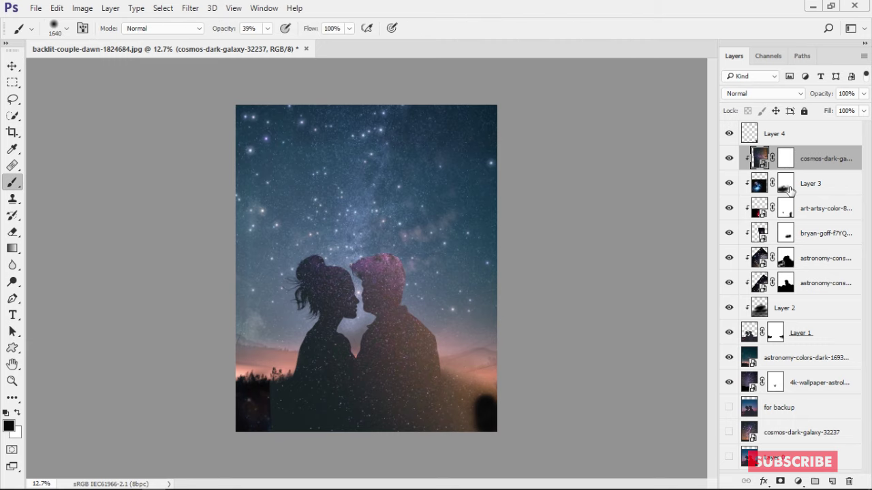
pyautogui.press('x')
pyautogui.press('[')
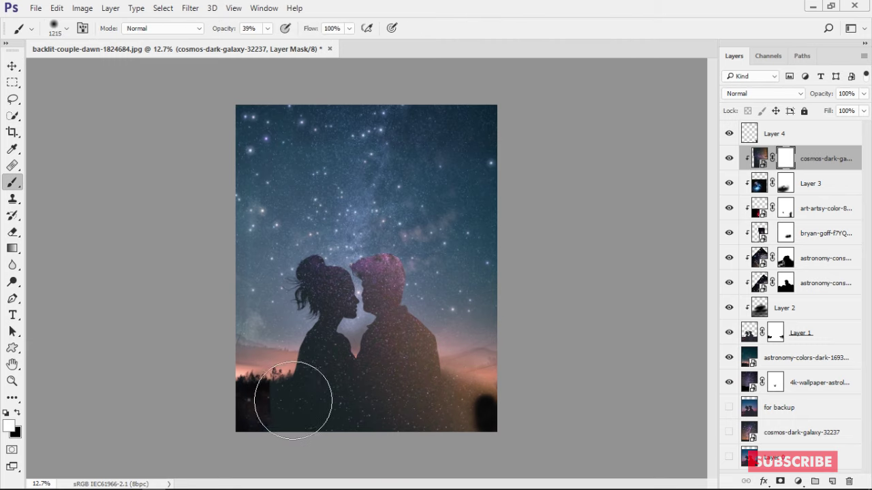
pyautogui.moveTo(286, 401); pyautogui.dragTo(366, 414)
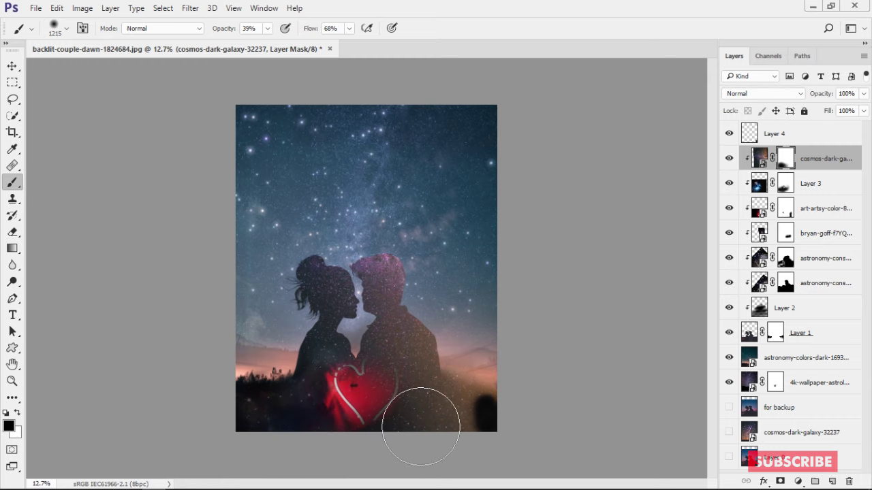
pyautogui.moveTo(421, 426); pyautogui.dragTo(487, 407)
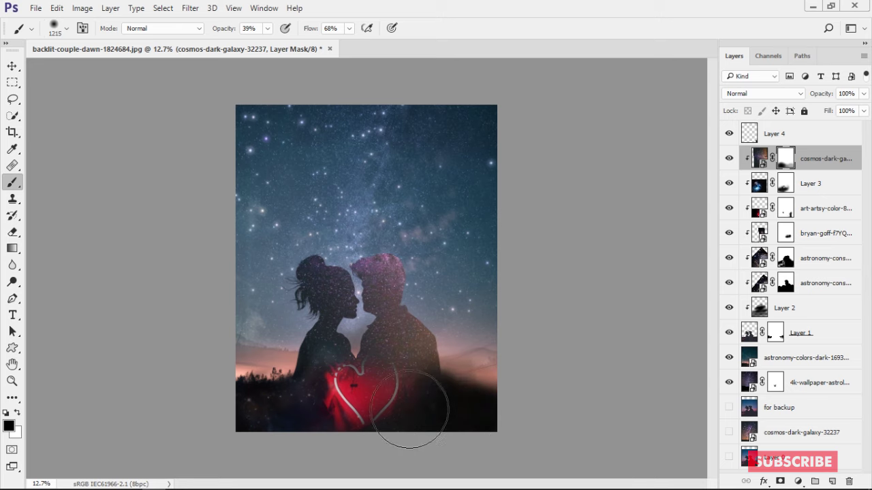
# Mask the new galaxy off the woman's face and hair, then recentre the view on the heart.
pyautogui.scroll(3, 405, 383)
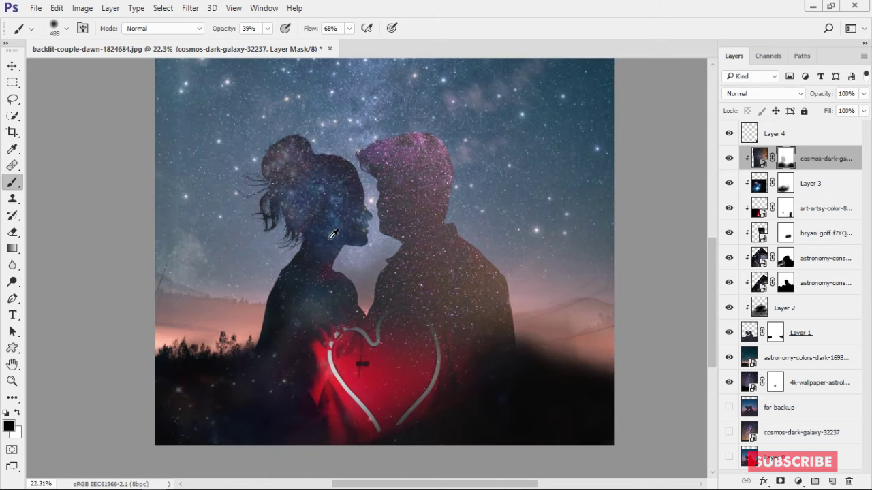
pyautogui.scroll(4, 330, 232)
pyautogui.moveTo(377, 207); pyautogui.dragTo(382, 218)
pyautogui.scroll(3, 364, 218)
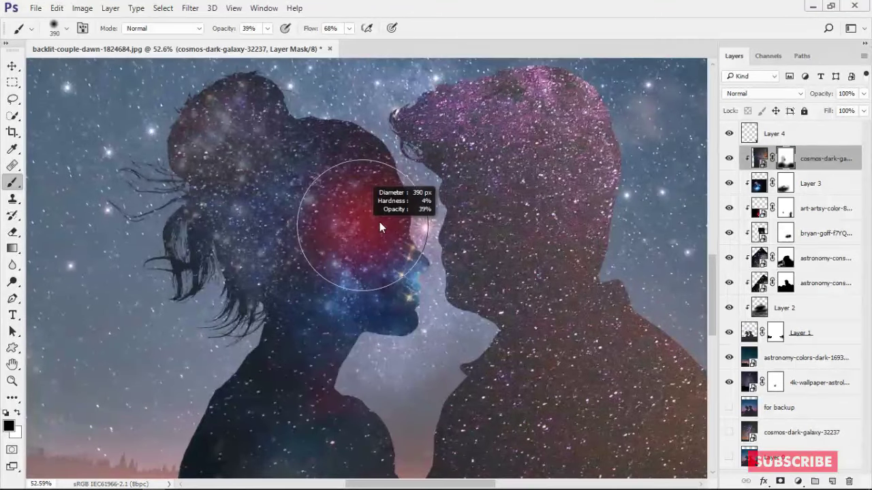
pyautogui.moveTo(265, 126)
pyautogui.mouseDown()
pyautogui.moveTo(181, 111)
pyautogui.moveTo(253, 272)
pyautogui.mouseUp()
pyautogui.scroll(-6, 307, 306)
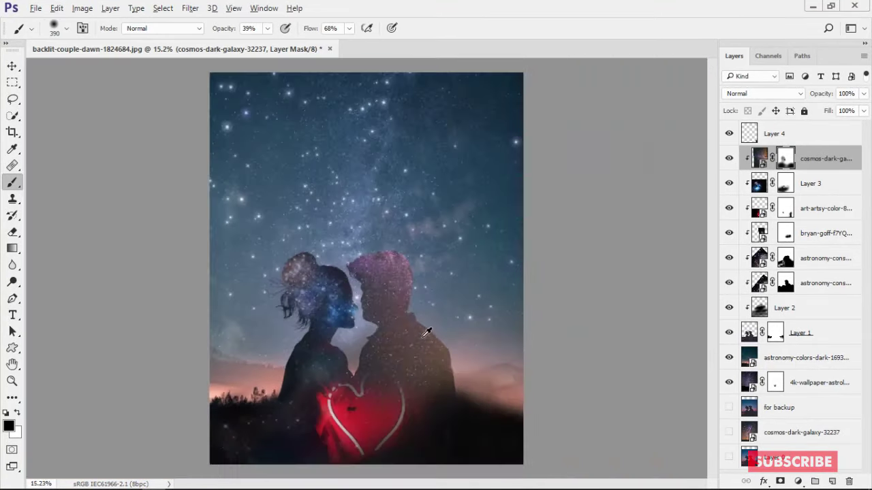
pyautogui.scroll(4, 415, 372)
pyautogui.moveTo(415, 372); pyautogui.dragTo(449, 188)
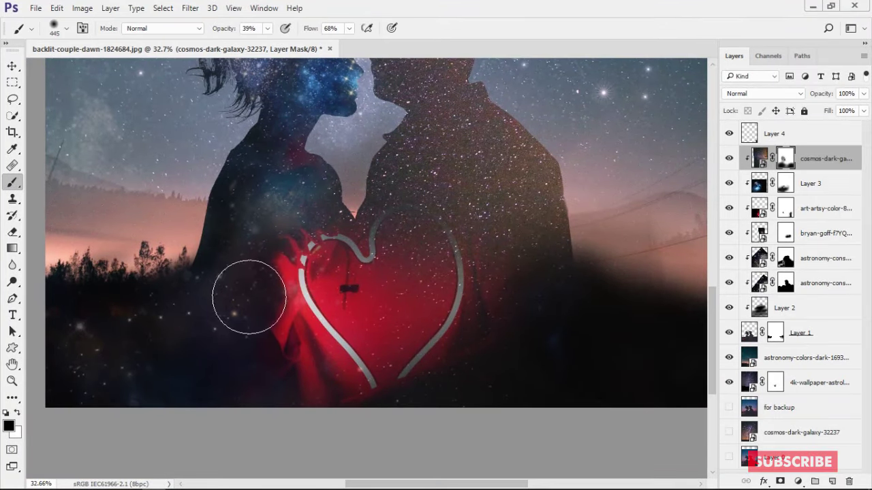
pyautogui.moveTo(249, 297); pyautogui.dragTo(224, 342)
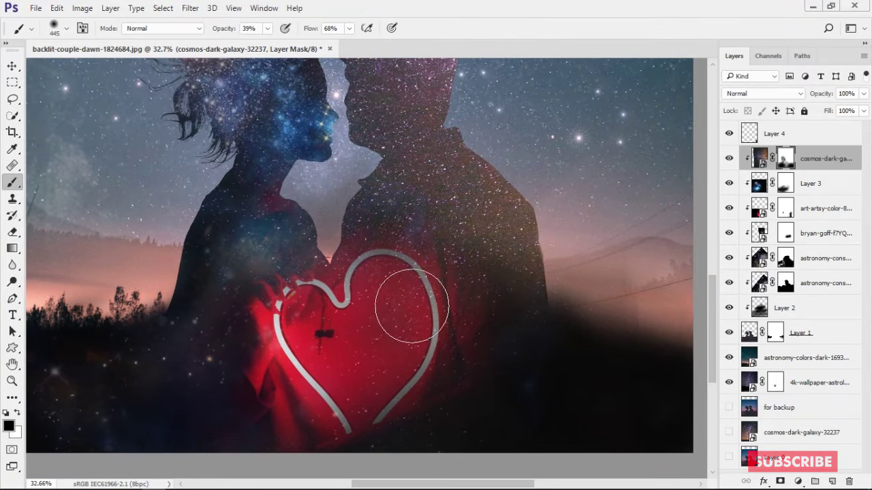
# With a larger brush, reveal galaxy on the man's neck and chest and over the woman's head.
pyautogui.press(']')
pyautogui.press(']')
pyautogui.press(']')
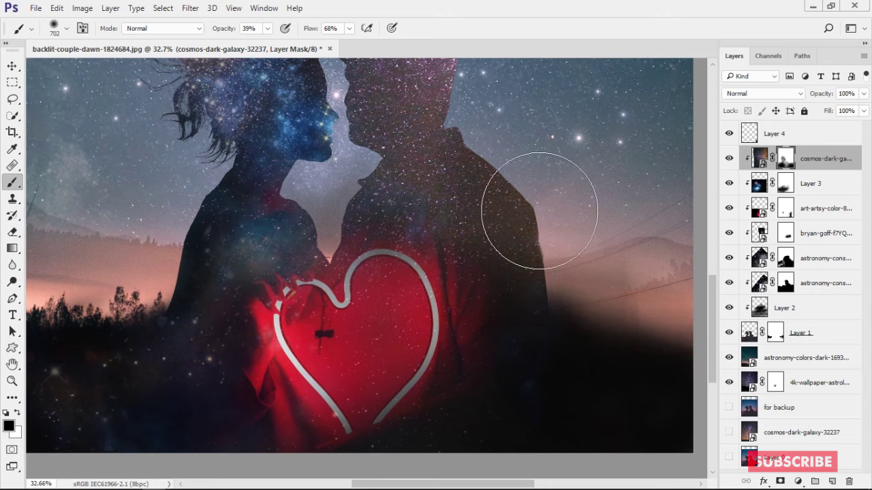
pyautogui.moveTo(539, 211); pyautogui.dragTo(578, 285)
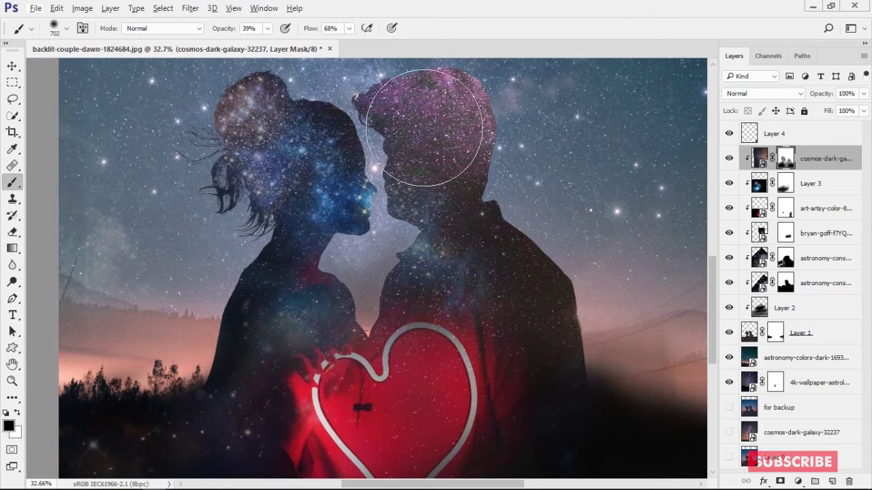
pyautogui.moveTo(444, 43); pyautogui.dragTo(477, 101)
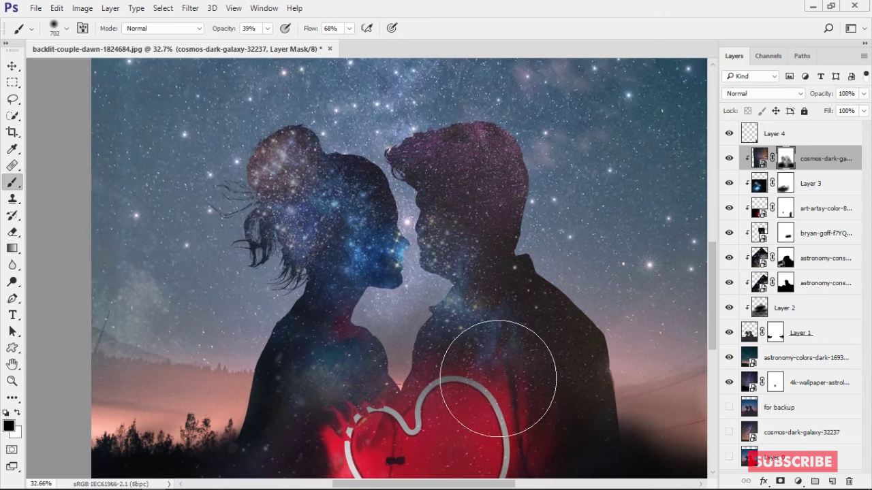
pyautogui.moveTo(446, 300); pyautogui.dragTo(461, 308)
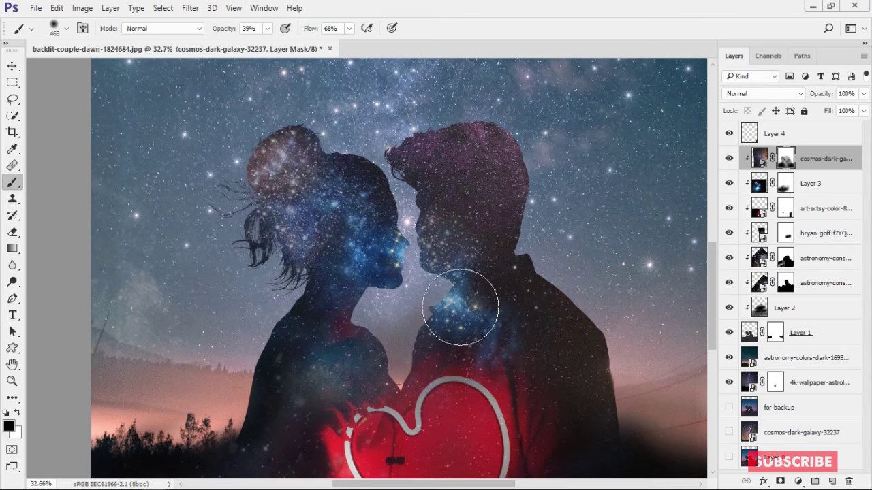
pyautogui.moveTo(439, 249); pyautogui.dragTo(424, 245)
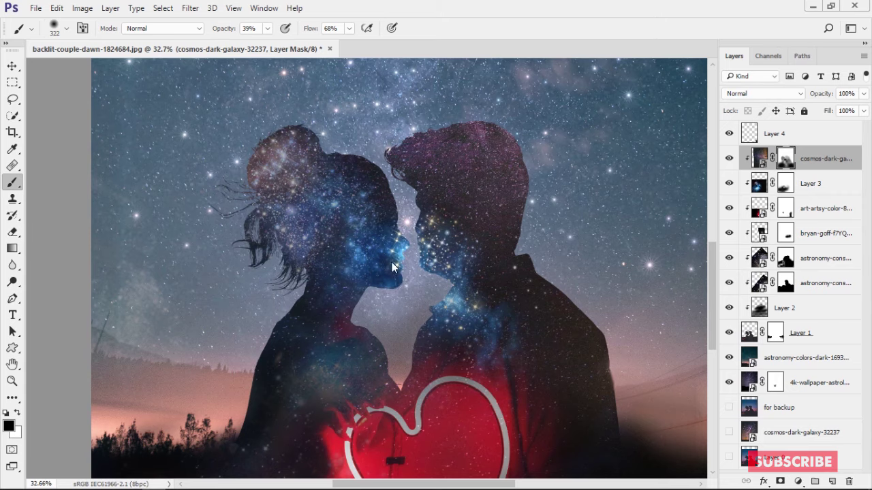
pyautogui.scroll(-3, 455, 261)
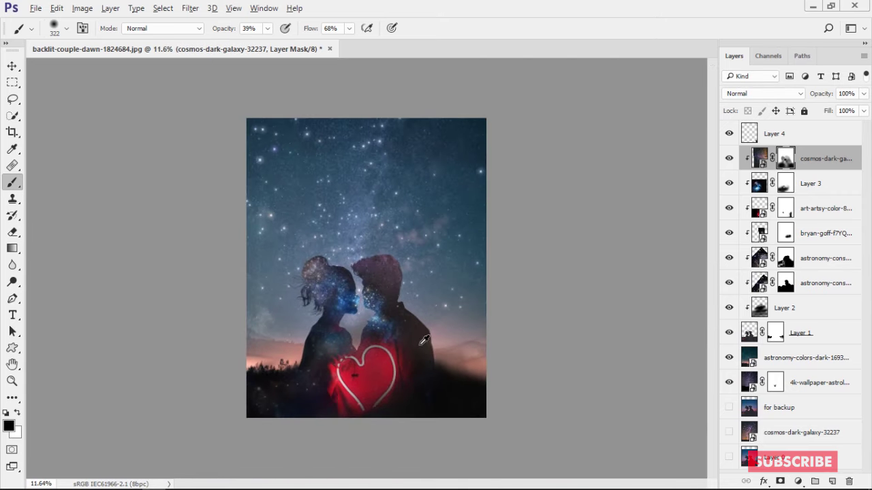
pyautogui.scroll(5, 392, 361)
pyautogui.moveTo(391, 361); pyautogui.dragTo(446, 357)
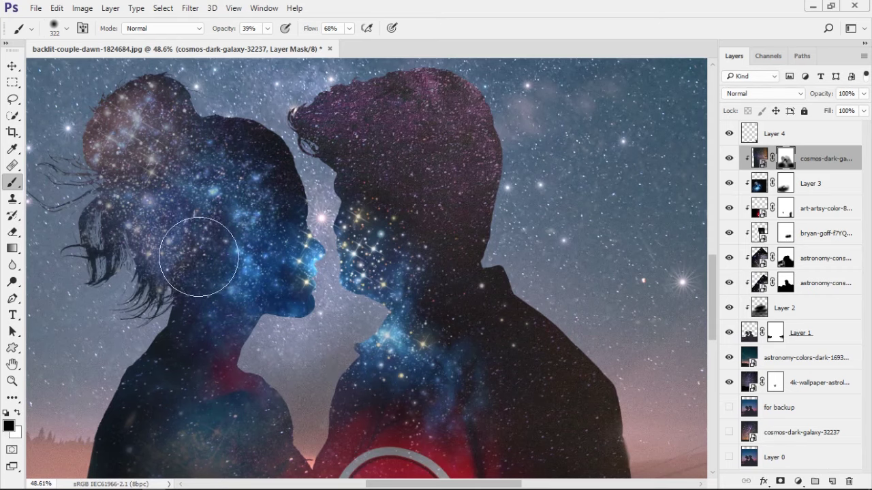
pyautogui.moveTo(166, 122)
pyautogui.mouseDown()
pyautogui.moveTo(127, 93)
pyautogui.moveTo(126, 130)
pyautogui.moveTo(113, 105)
pyautogui.mouseUp()
# Swap mask colours, compare with the galaxy layer hidden, and tone down the galaxy on the man's head.
pyautogui.press('x')
pyautogui.press('x')
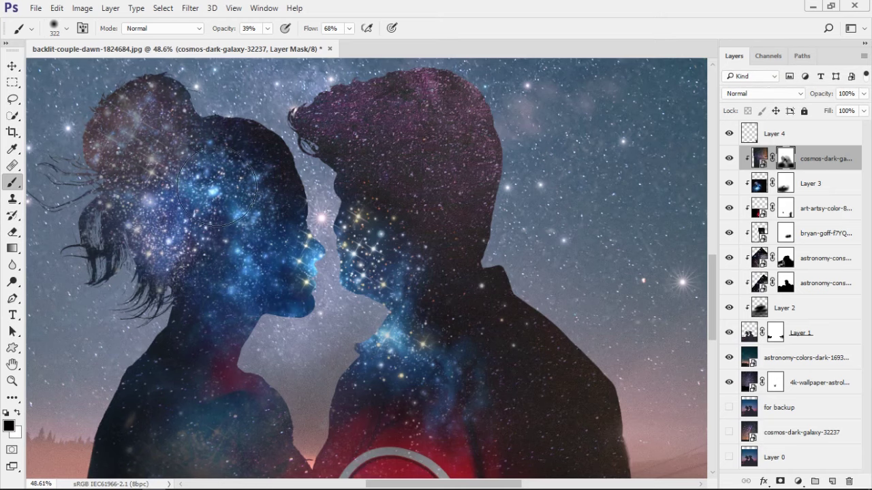
pyautogui.scroll(-6, 251, 187)
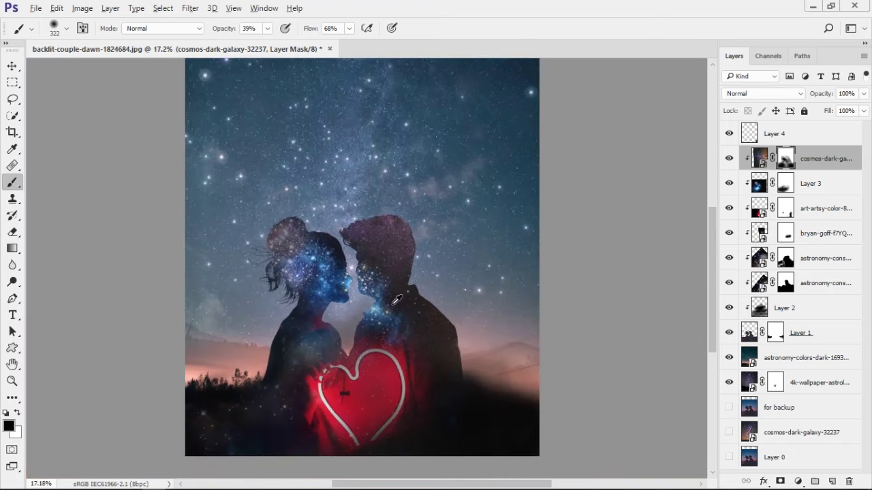
pyautogui.scroll(3, 399, 276)
pyautogui.scroll(2, 399, 276)
pyautogui.scroll(2, 398, 276)
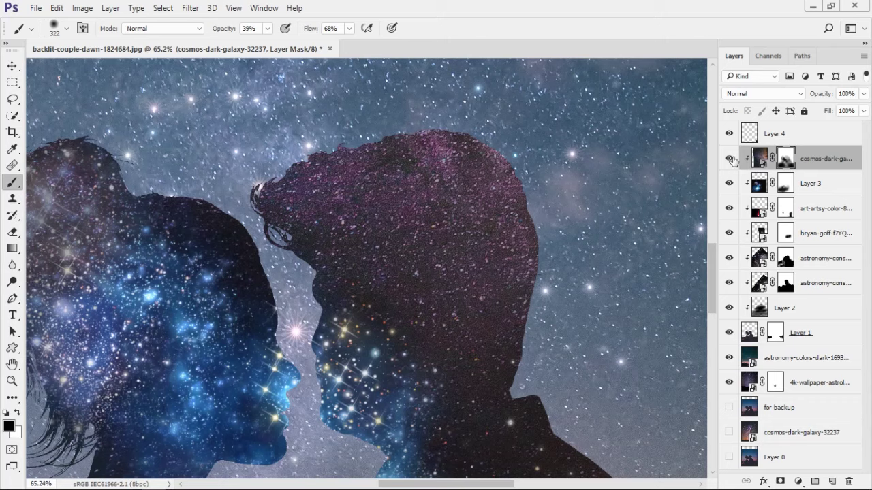
pyautogui.click(729, 159)
pyautogui.click(728, 159)
pyautogui.moveTo(354, 254)
pyautogui.mouseDown()
pyautogui.moveTo(461, 356)
pyautogui.moveTo(365, 152)
pyautogui.moveTo(476, 214)
pyautogui.moveTo(507, 359)
pyautogui.mouseUp()
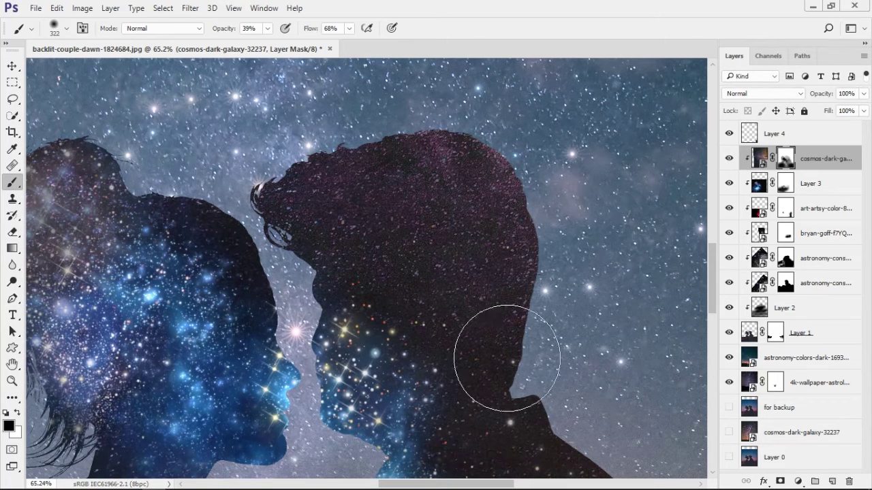
# Compare the galaxy layer on and off again, then paint the mask across the heart area.
pyautogui.keyDown('alt'); pyautogui.scroll(-4, 545, 337); pyautogui.keyUp('alt')
pyautogui.keyDown('alt'); pyautogui.scroll(-1, 534, 355); pyautogui.keyUp('alt')
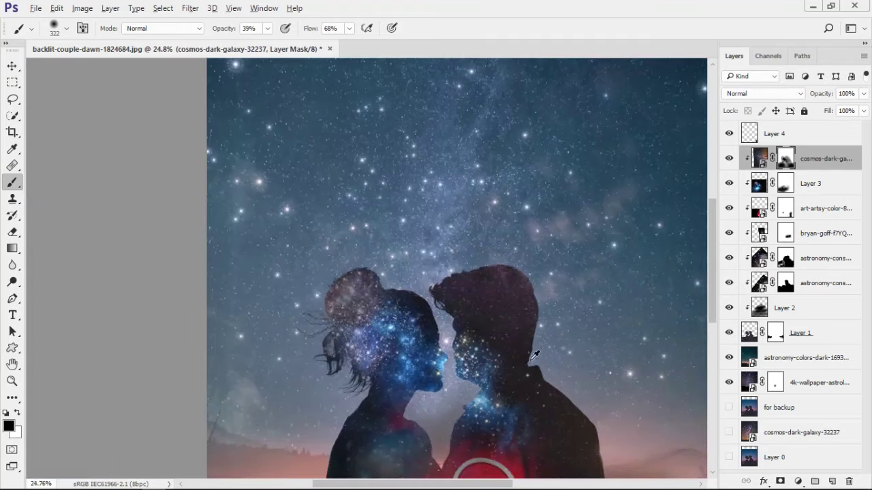
pyautogui.keyDown('alt'); pyautogui.scroll(2, 535, 355); pyautogui.keyUp('alt')
pyautogui.keyDown('alt'); pyautogui.scroll(1, 502, 348); pyautogui.keyUp('alt')
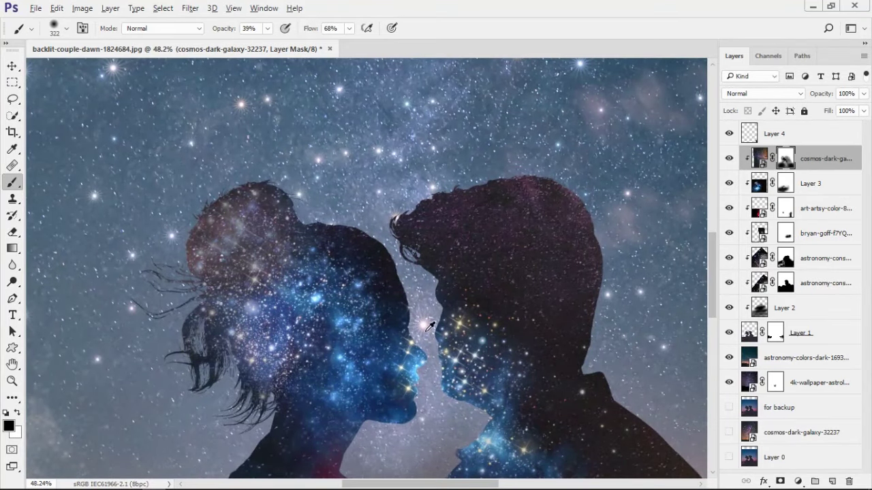
pyautogui.keyDown('alt'); pyautogui.scroll(-2, 429, 327); pyautogui.keyUp('alt')
pyautogui.keyDown('alt'); pyautogui.scroll(-1, 468, 321); pyautogui.keyUp('alt')
pyautogui.keyDown('alt'); pyautogui.scroll(1, 467, 321); pyautogui.keyUp('alt')
pyautogui.keyDown('alt'); pyautogui.scroll(2, 405, 349); pyautogui.keyUp('alt')
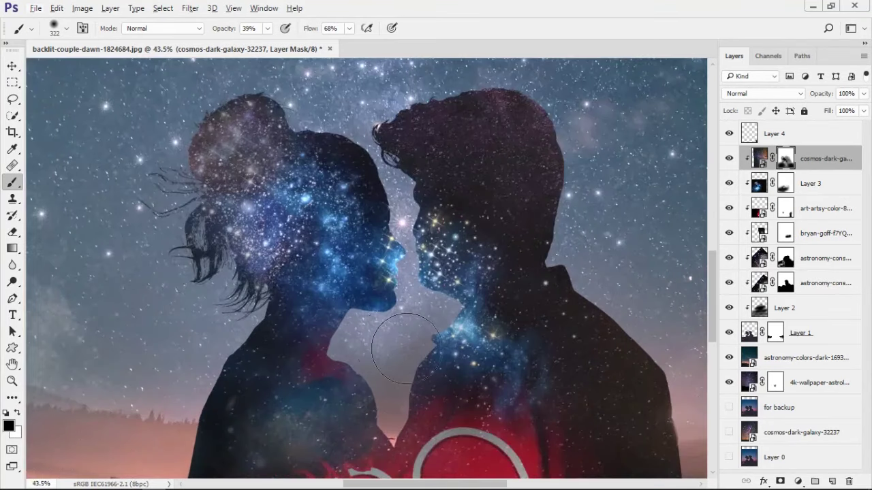
pyautogui.moveTo(459, 367); pyautogui.dragTo(418, 224)
pyautogui.click(726, 158)
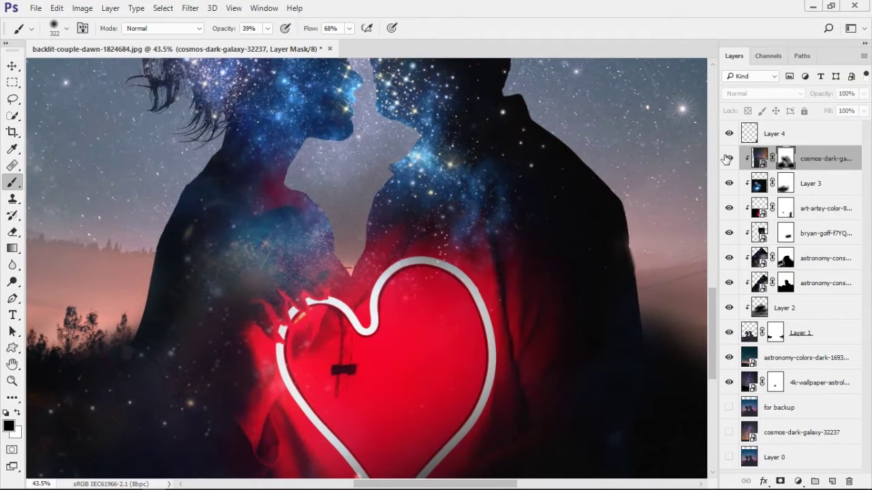
pyautogui.click(727, 158)
pyautogui.moveTo(525, 352); pyautogui.dragTo(553, 273)
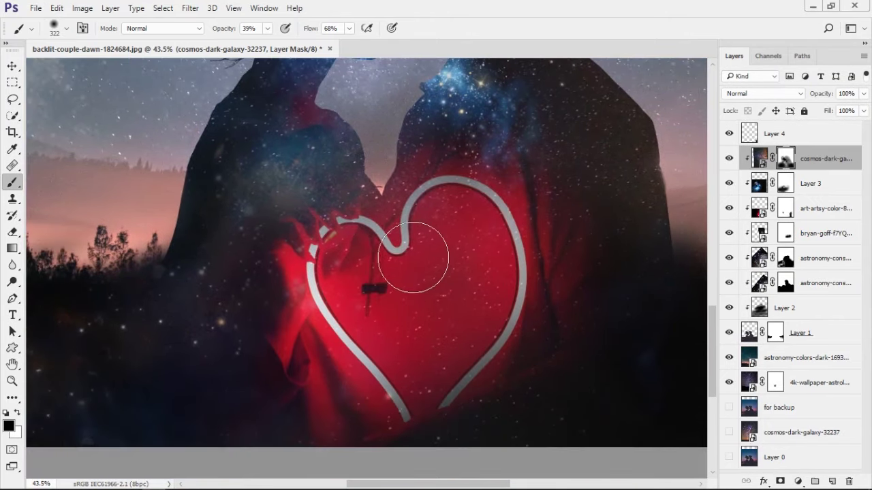
pyautogui.moveTo(421, 264)
pyautogui.mouseDown()
pyautogui.moveTo(444, 368)
pyautogui.moveTo(409, 416)
pyautogui.mouseUp()
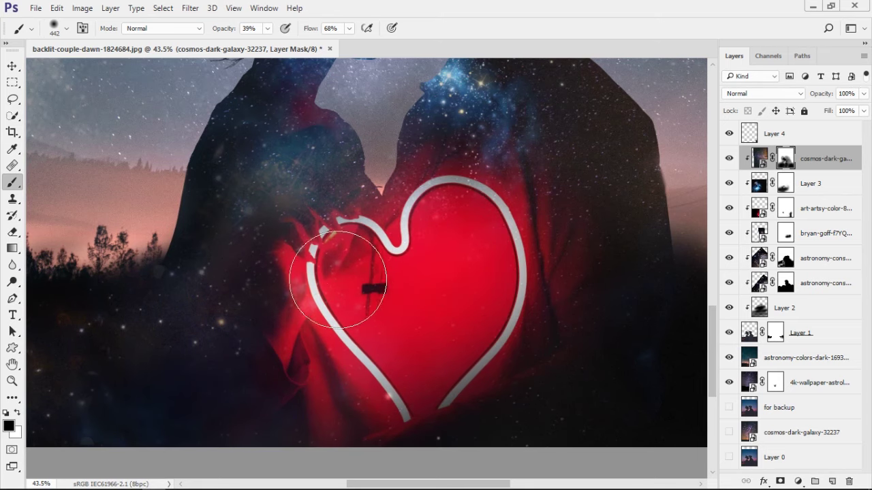
pyautogui.scroll(-3, 445, 267)
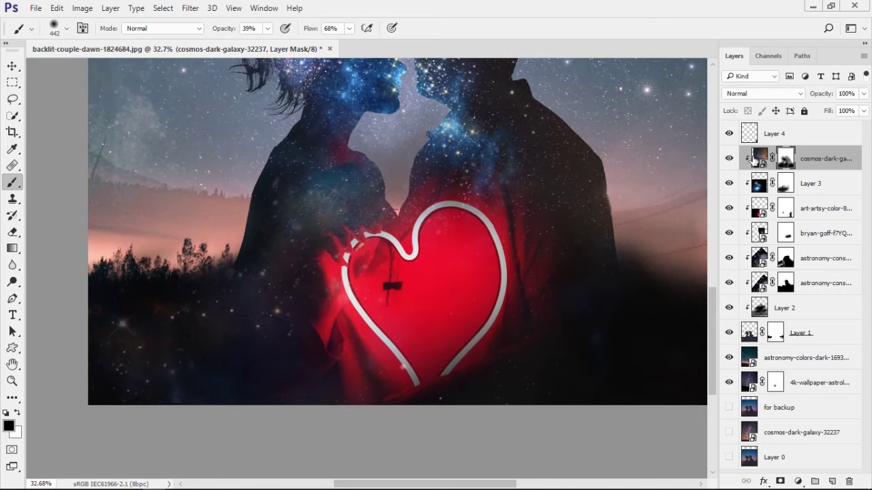
pyautogui.click(762, 213)
# Toggle the heart layer to compare, then try Dissolve on the astronomy-colors-dark-1693449 layer and revert to Normal.
pyautogui.click(729, 207)
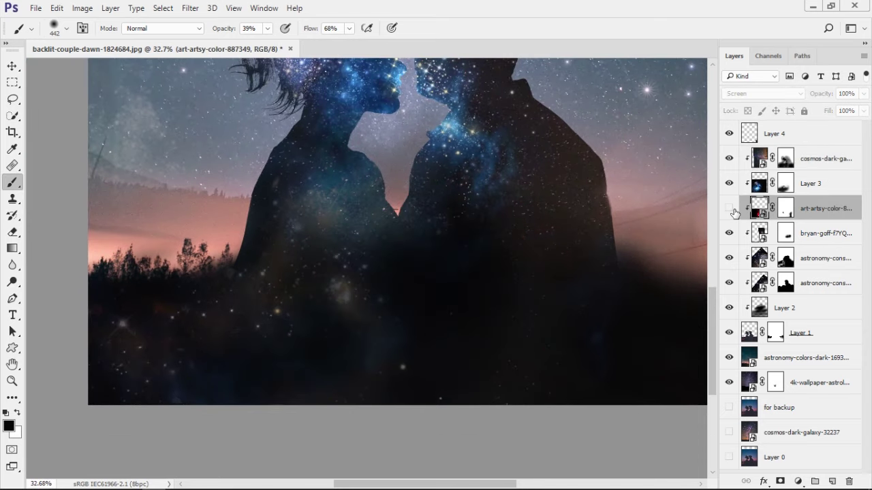
pyautogui.click(729, 207)
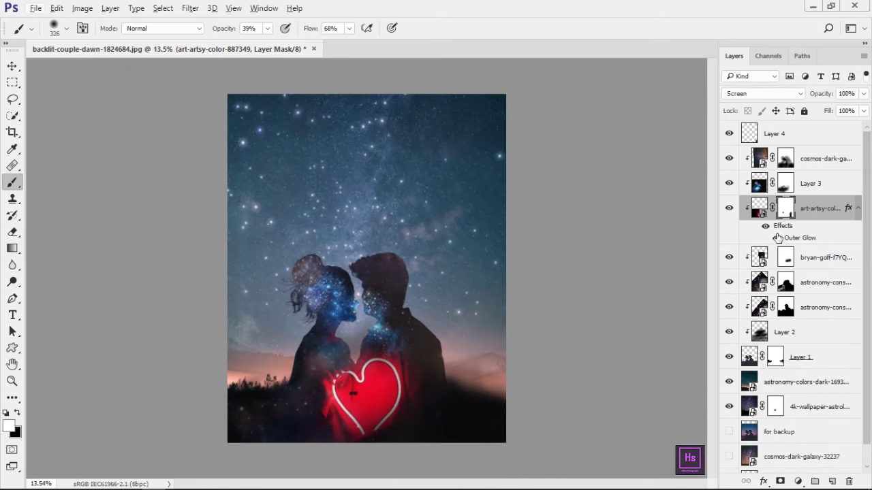
pyautogui.click(780, 380)
pyautogui.click(757, 95)
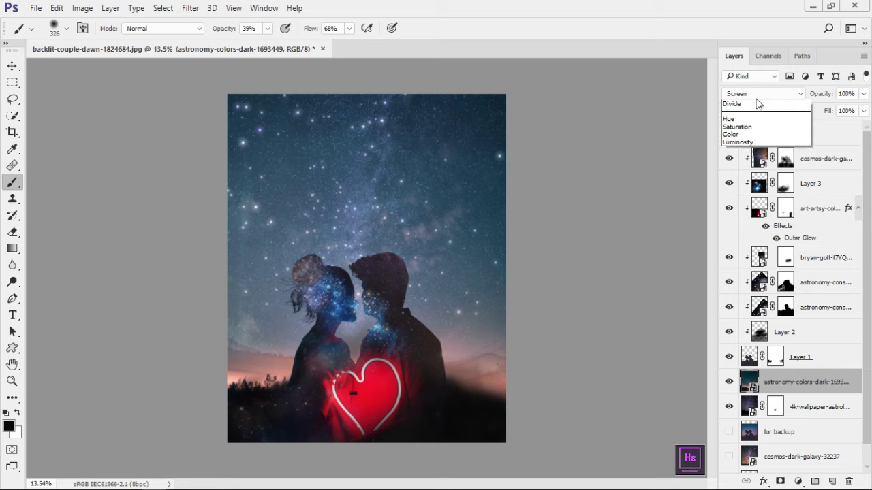
pyautogui.click(752, 111)
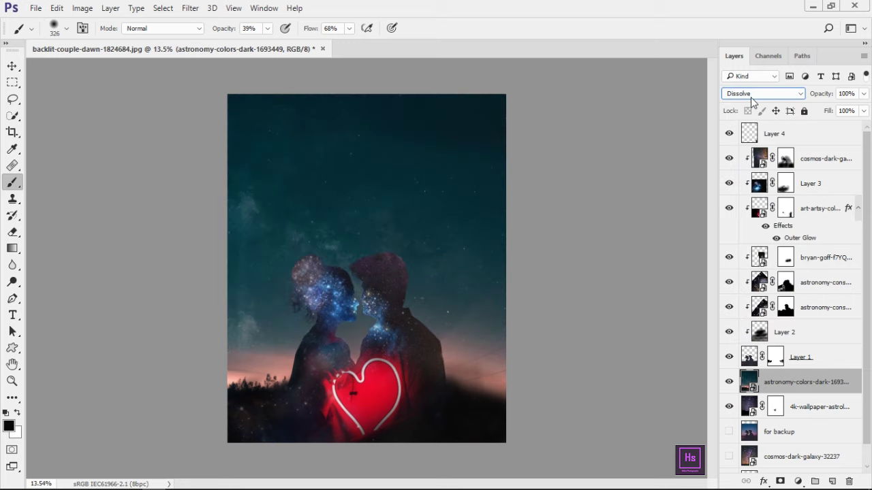
pyautogui.click(751, 98)
pyautogui.click(752, 109)
# Try Luminosity, Overlay, Multiply and Screen on the sky layer, settling on Linear Dodge (Add).
pyautogui.click(782, 93)
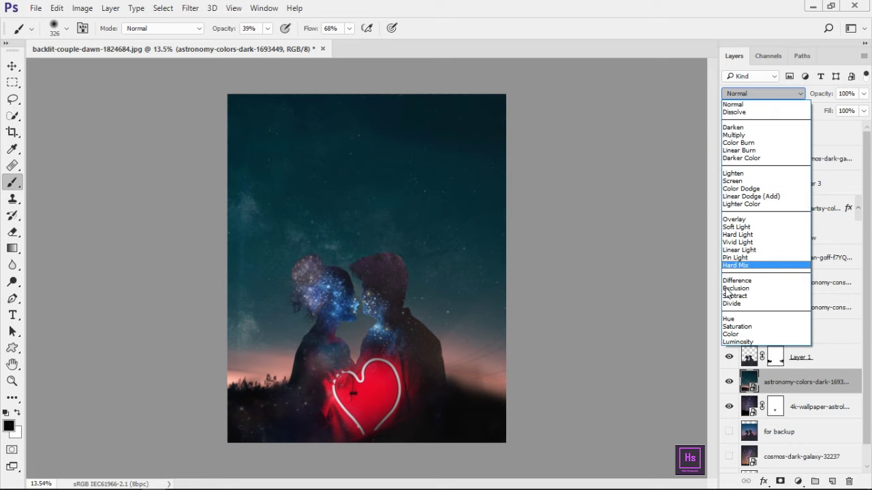
pyautogui.click(737, 342)
pyautogui.click(749, 95)
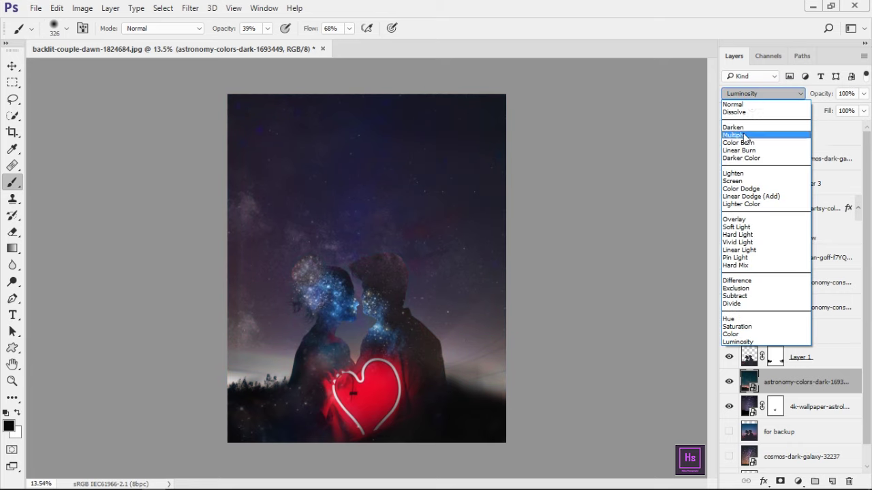
pyautogui.click(745, 219)
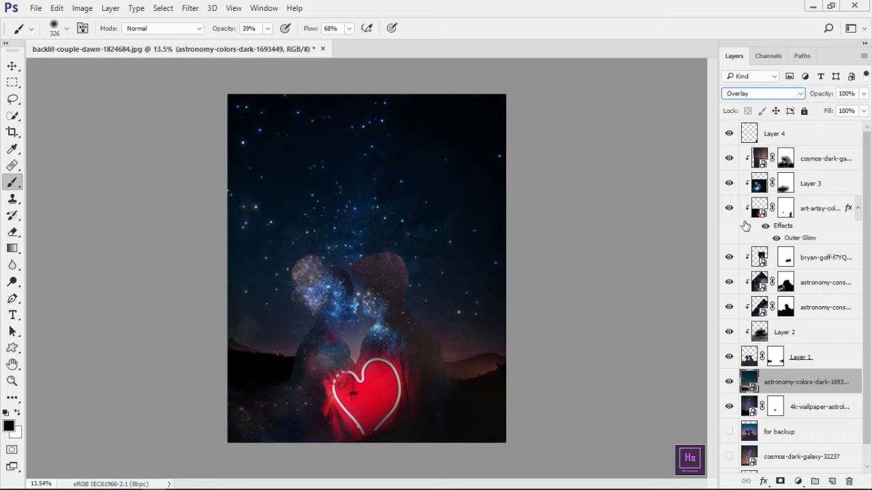
pyautogui.click(768, 96)
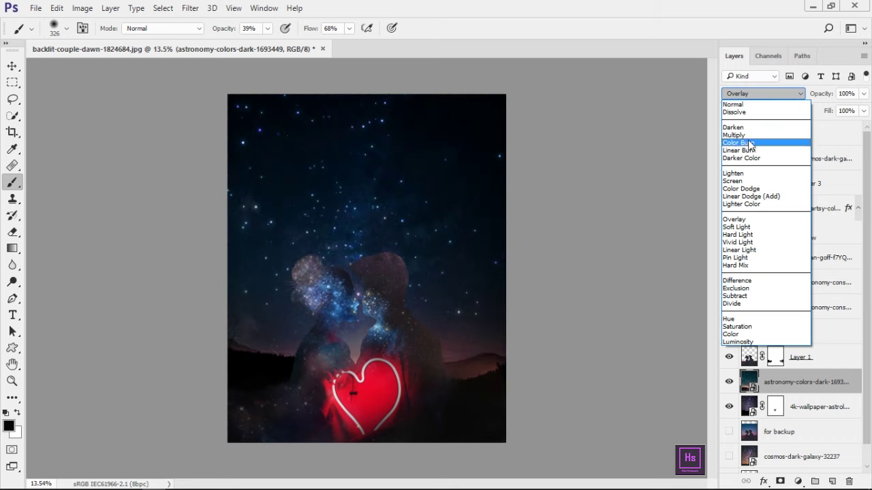
pyautogui.click(750, 135)
pyautogui.press('Down')
pyautogui.press('Down')
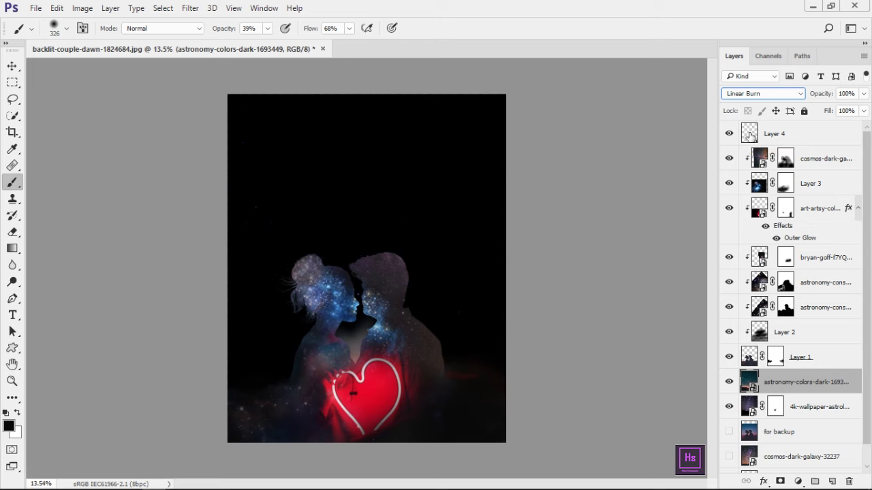
pyautogui.press('Down')
pyautogui.press('Down')
pyautogui.press('Down')
pyautogui.press('Down')
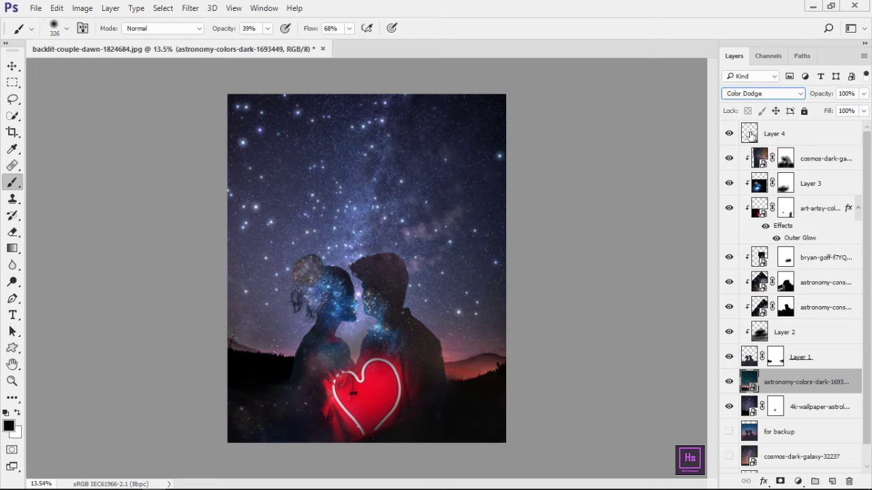
pyautogui.press('Down')
pyautogui.press('Down')
pyautogui.press('Up')
pyautogui.moveTo(750, 136); pyautogui.dragTo(754, 151)
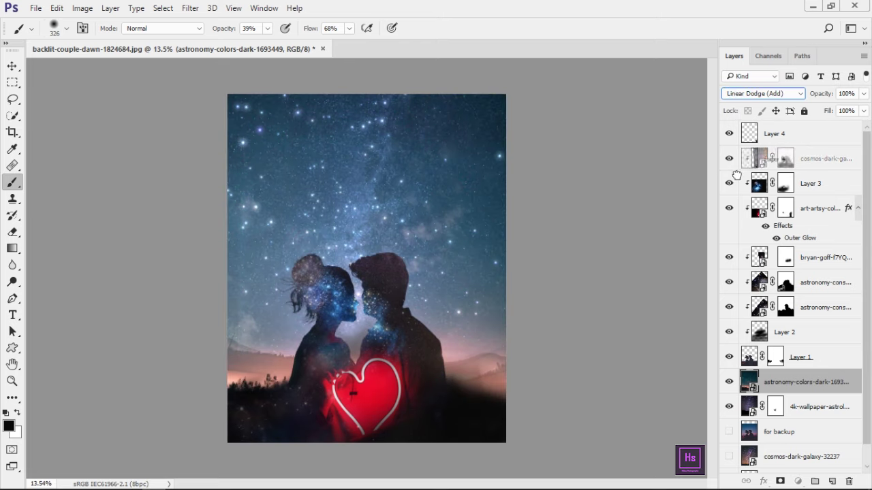
# Dismiss the error dialog and lower the 4k-wallpaper-astrology-astronomy-1487009 layer's opacity to 54%.
pyautogui.click(440, 199)
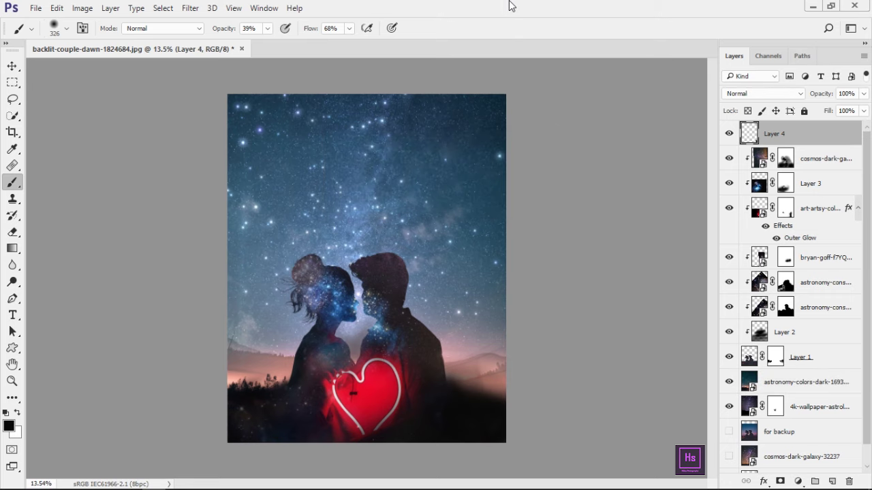
pyautogui.scroll(5, 408, 259)
pyautogui.scroll(-2, 399, 266)
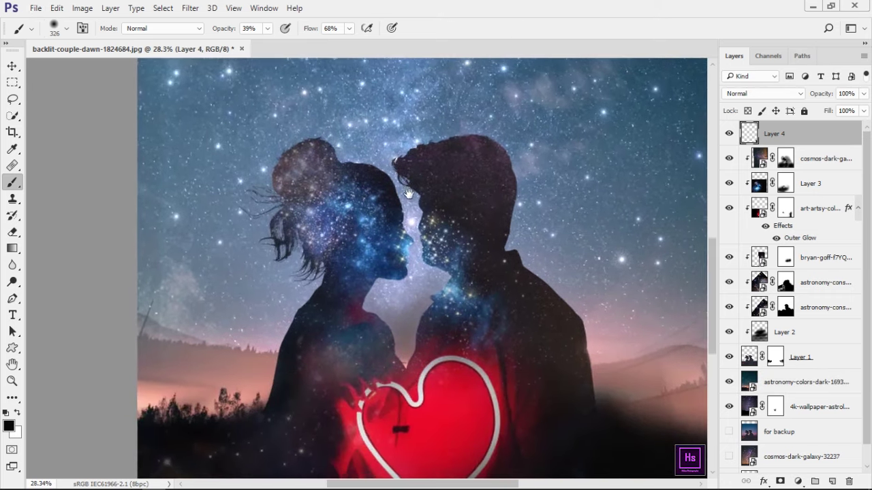
pyautogui.scroll(1, 363, 212)
pyautogui.scroll(-3, 445, 209)
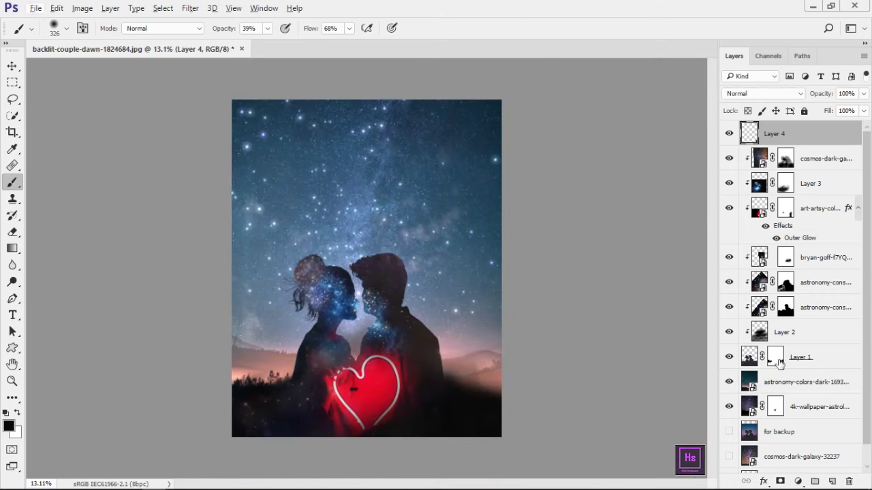
pyautogui.click(818, 403)
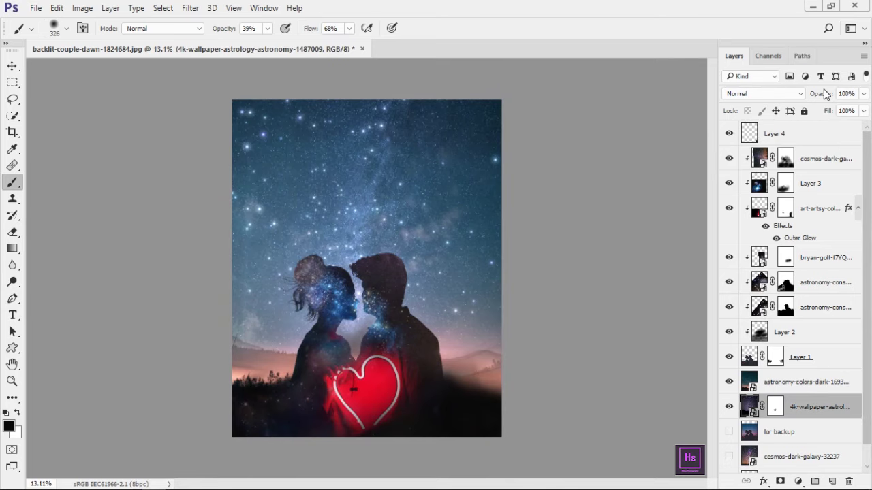
pyautogui.moveTo(814, 94); pyautogui.dragTo(802, 93)
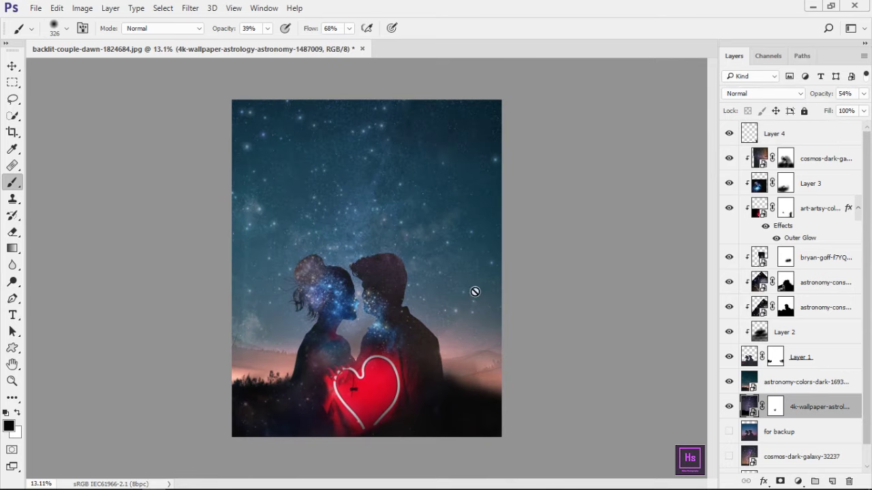
pyautogui.scroll(1, 475, 291)
pyautogui.scroll(2, 443, 296)
pyautogui.scroll(-1, 483, 189)
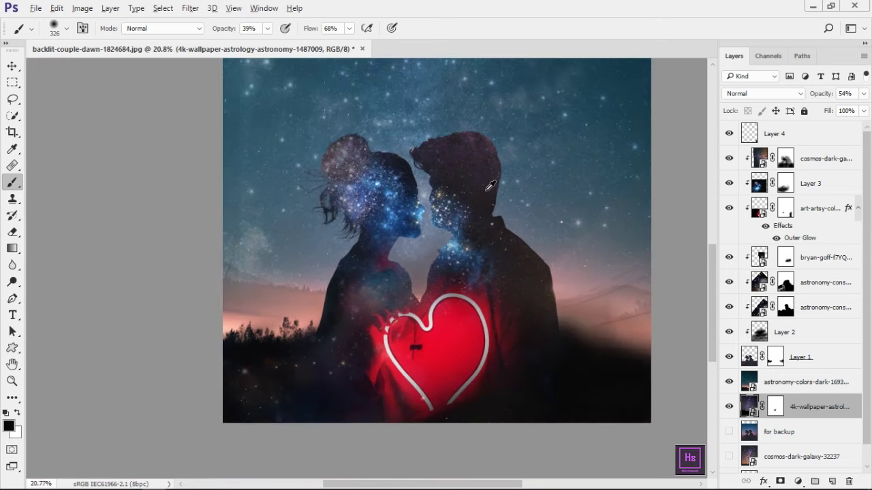
pyautogui.scroll(-2, 490, 185)
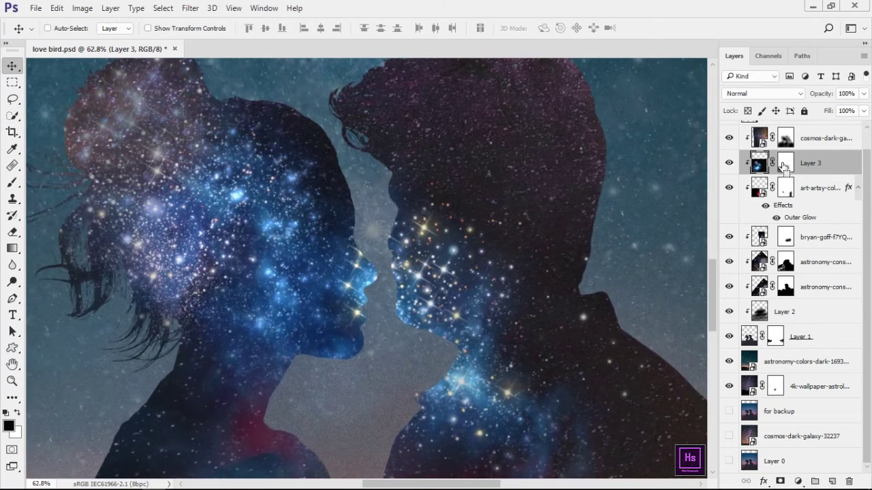
# Free-transform the Layer 3 galaxy slightly right and fine-tune it over the faces, then commit.
pyautogui.hotkey('ctrl', 't')
pyautogui.scroll(-4, 508, 244)
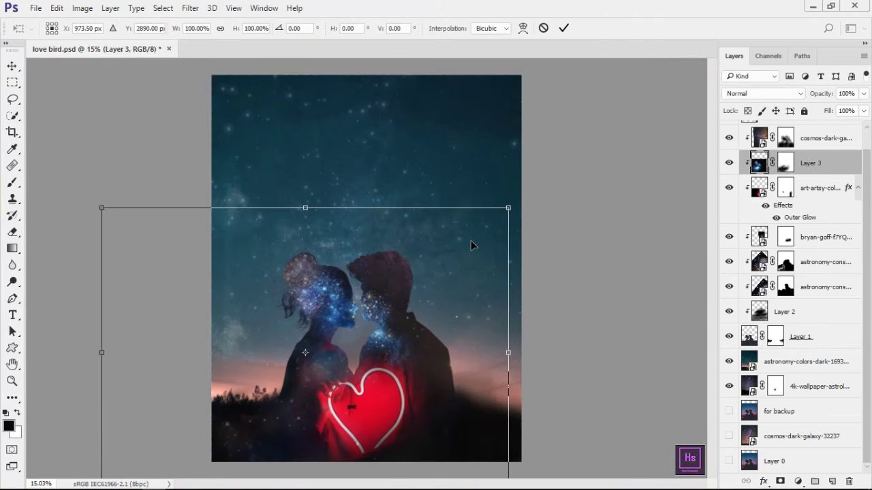
pyautogui.moveTo(380, 279)
pyautogui.mouseDown()
pyautogui.moveTo(421, 287)
pyautogui.moveTo(394, 281)
pyautogui.mouseUp()
pyautogui.scroll(2, 363, 315)
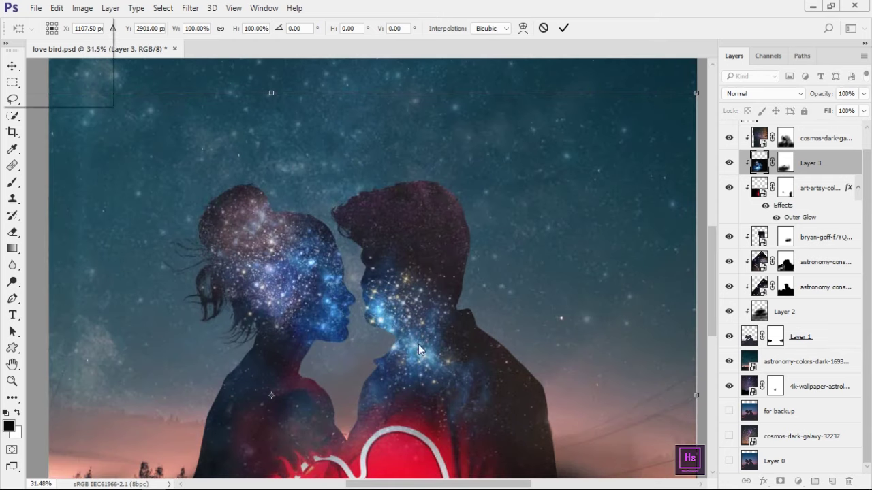
pyautogui.scroll(2, 359, 331)
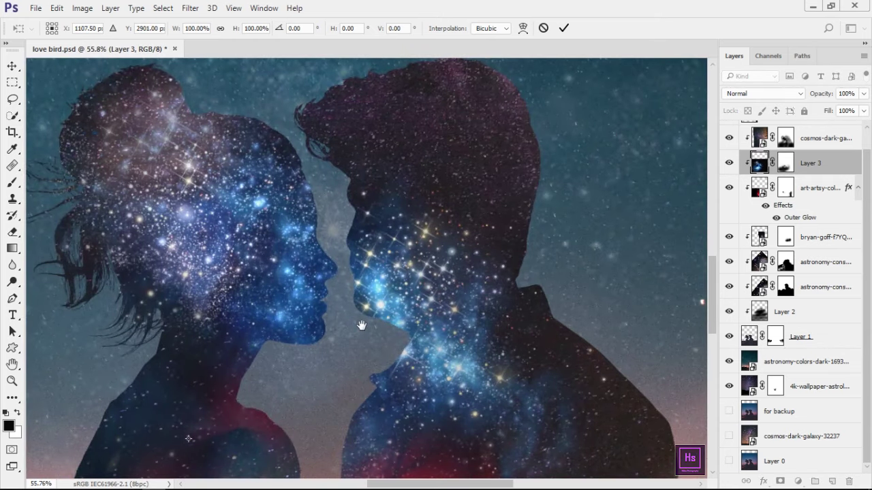
pyautogui.moveTo(382, 276); pyautogui.dragTo(382, 289)
pyautogui.scroll(-2, 397, 303)
pyautogui.scroll(-2, 394, 327)
pyautogui.scroll(-1, 391, 365)
pyautogui.scroll(3, 384, 360)
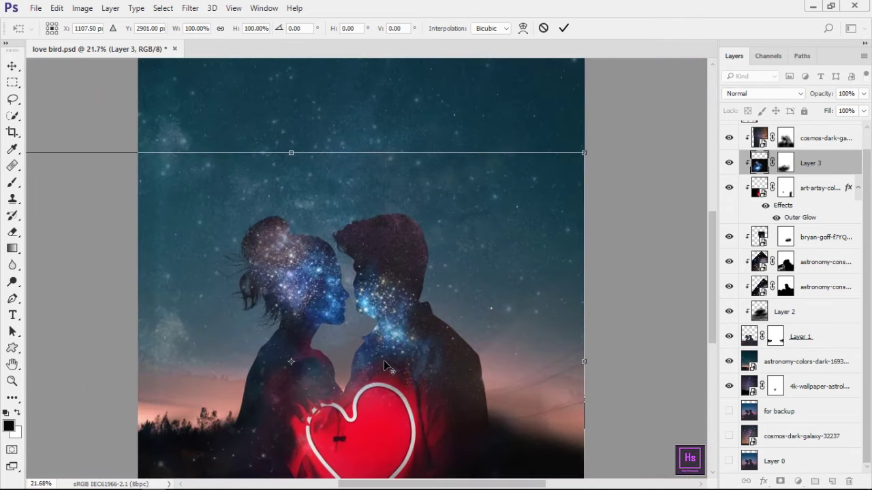
pyautogui.scroll(-1, 383, 359)
pyautogui.scroll(-2, 384, 358)
pyautogui.press('Return')
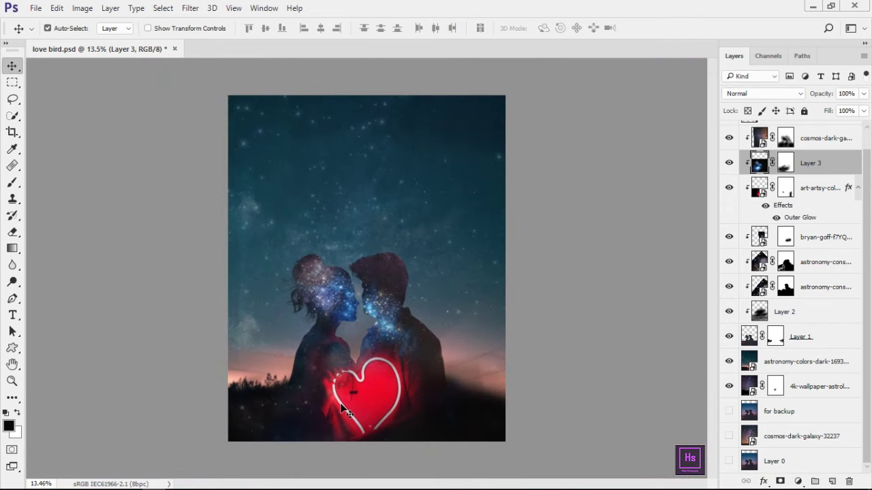
# Nudge the neon heart layer slightly downward within the composition.
pyautogui.scroll(2, 355, 395)
pyautogui.scroll(2, 355, 394)
pyautogui.scroll(-3, 366, 343)
pyautogui.scroll(3, 367, 343)
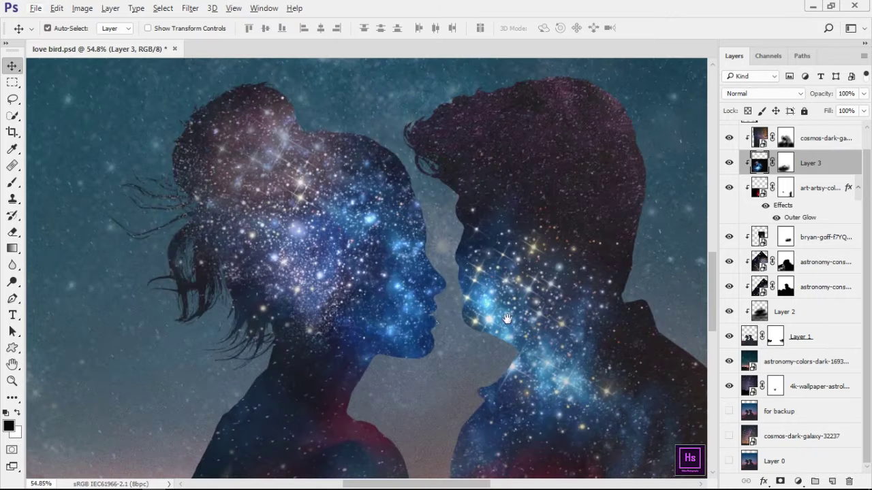
pyautogui.scroll(2, 409, 327)
pyautogui.scroll(-3, 440, 307)
pyautogui.scroll(1, 426, 288)
pyautogui.scroll(-3, 429, 293)
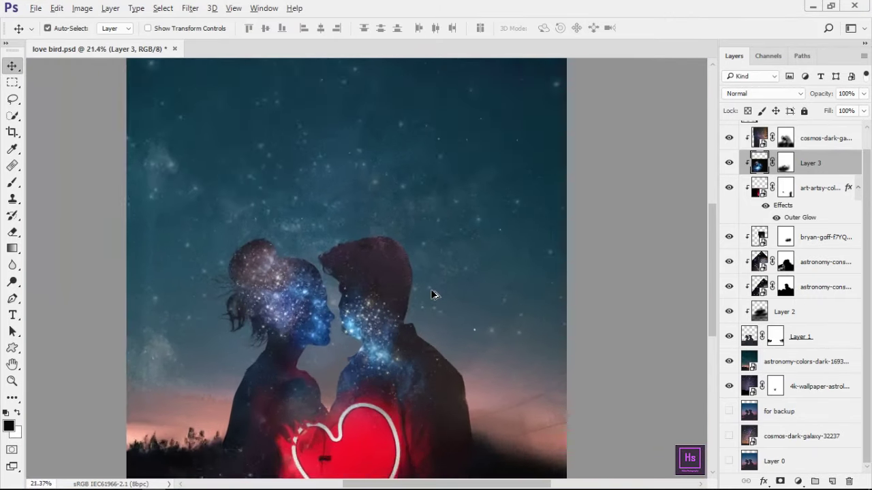
pyautogui.scroll(1, 432, 296)
pyautogui.scroll(2, 409, 313)
pyautogui.scroll(-2, 423, 341)
pyautogui.scroll(-3, 434, 363)
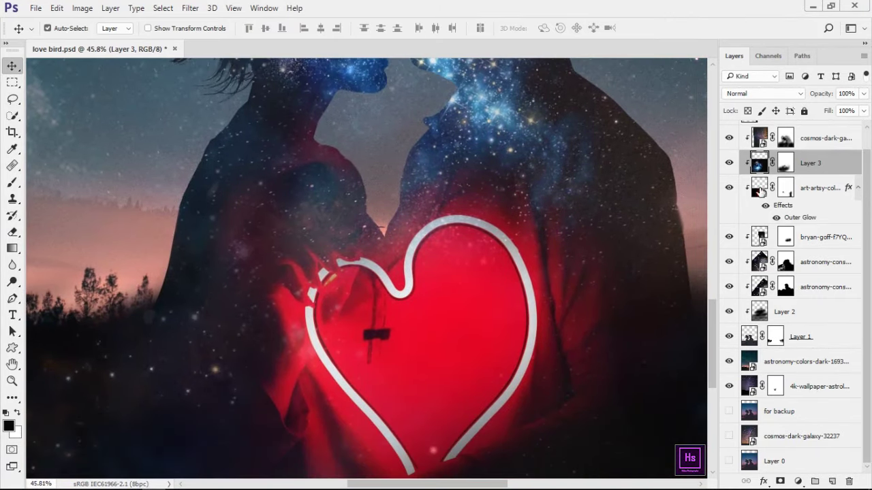
pyautogui.moveTo(457, 318); pyautogui.dragTo(455, 353)
pyautogui.scroll(-3, 450, 367)
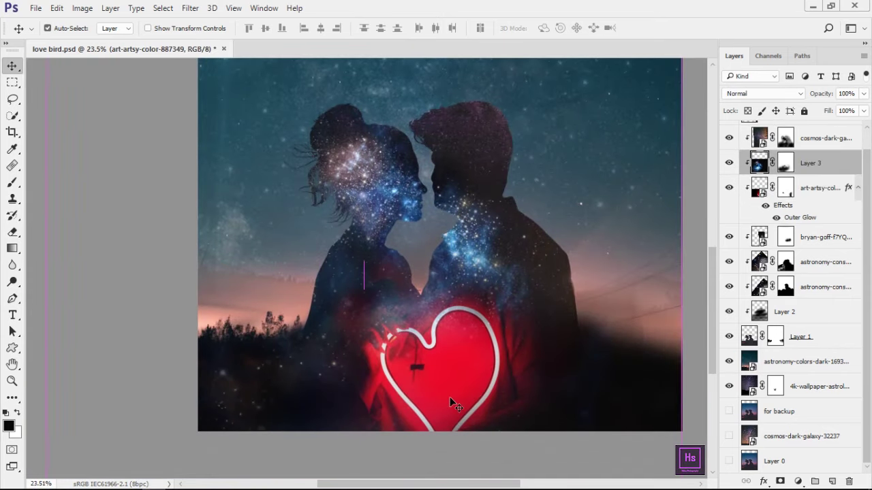
# Nudge the heart glow upward and move the art-artsy-color layer to the top.
pyautogui.moveTo(446, 383)
pyautogui.mouseDown()
pyautogui.moveTo(441, 304)
pyautogui.moveTo(441, 375)
pyautogui.mouseUp()
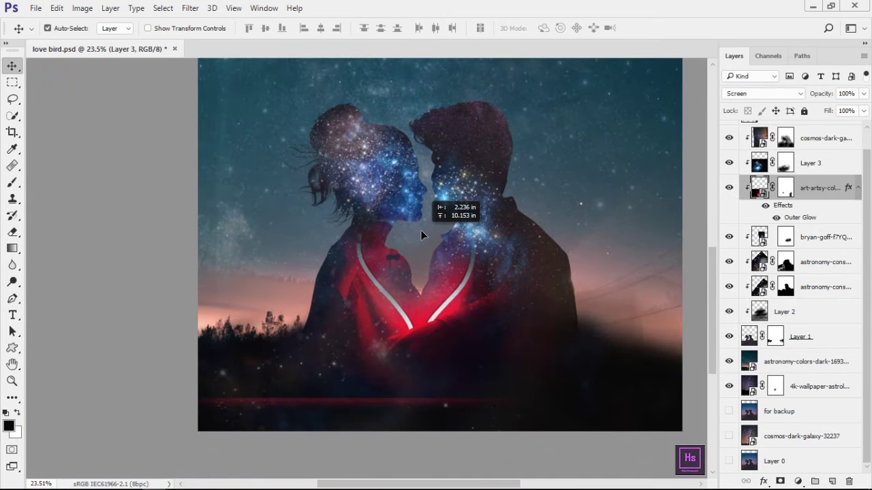
pyautogui.scroll(-3, 441, 375)
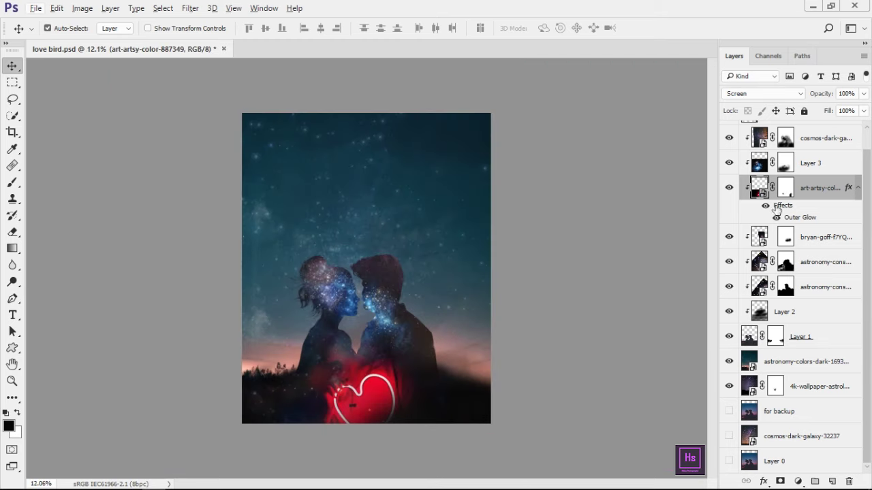
pyautogui.moveTo(763, 188); pyautogui.dragTo(766, 136)
pyautogui.scroll(-2, 645, 279)
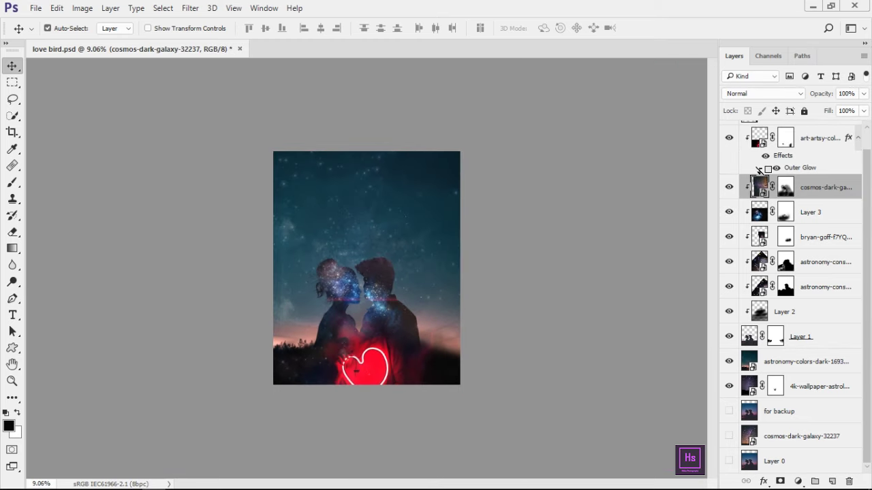
# Cancel a trial resize of the heart and move the heart layer below Layer 3.
pyautogui.hotkey('ctrl', 't')
pyautogui.moveTo(442, 291); pyautogui.dragTo(314, 265)
pyautogui.click(543, 28)
pyautogui.hotkey('ctrl', '[')
pyautogui.hotkey('ctrl', '[')
pyautogui.scroll(2, 352, 346)
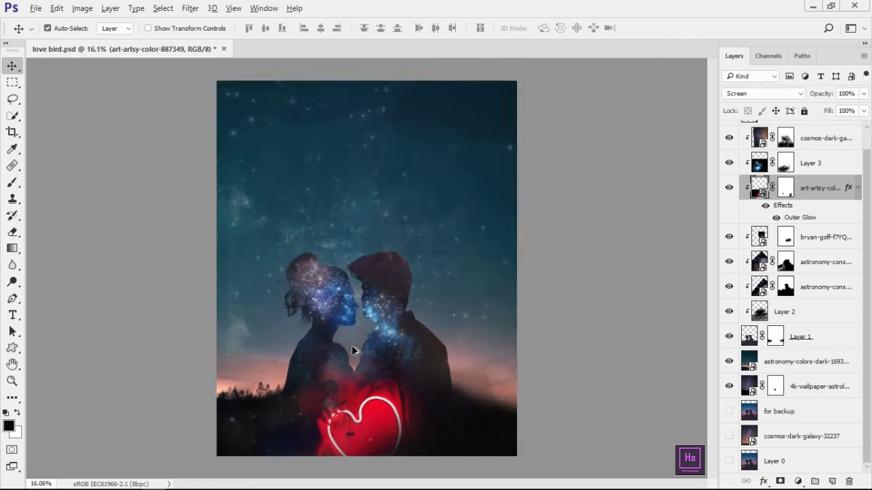
pyautogui.scroll(1, 475, 272)
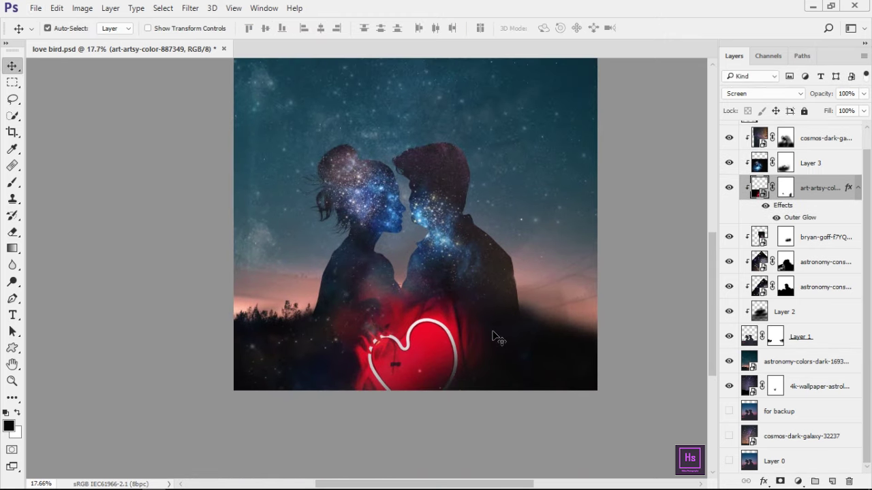
pyautogui.scroll(3, 424, 350)
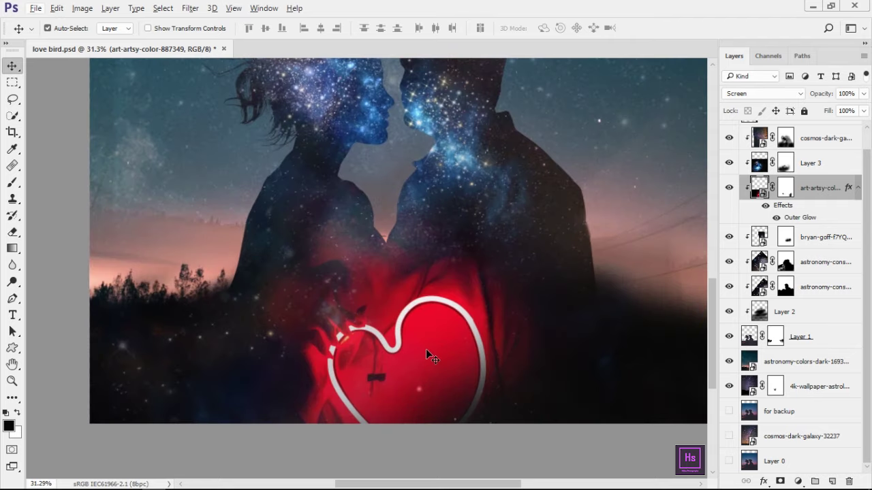
# Select the neon heart layer and move the heart upward with Free Transform.
pyautogui.moveTo(467, 364); pyautogui.dragTo(475, 344)
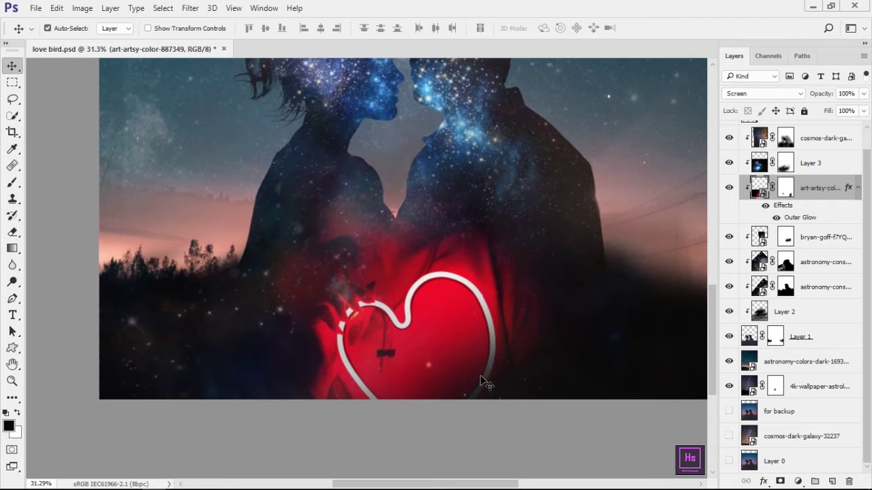
pyautogui.scroll(-1, 446, 321)
pyautogui.scroll(2, 463, 323)
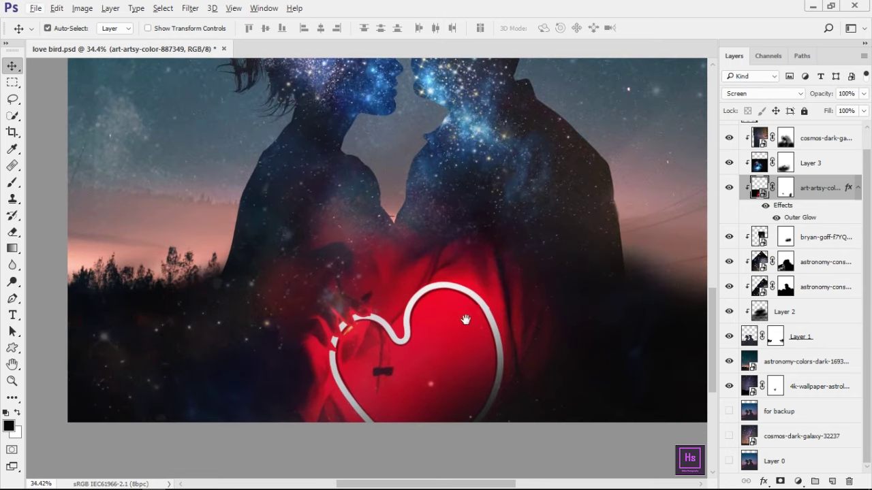
pyautogui.scroll(1, 483, 327)
pyautogui.hscroll(-1, 488, 328)
pyautogui.keyDown('ctrl'); pyautogui.click(439, 293); pyautogui.keyUp('ctrl')
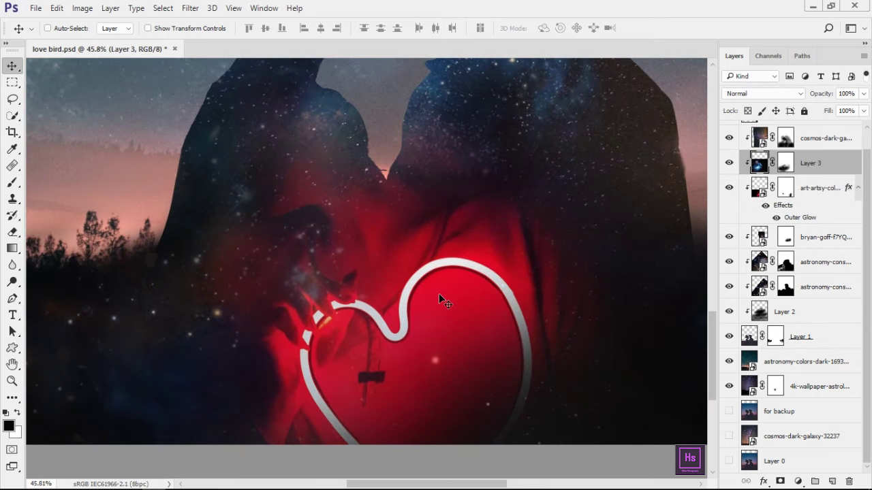
pyautogui.click(811, 188)
pyautogui.hotkey('ctrl', 't')
pyautogui.scroll(-3, 511, 272)
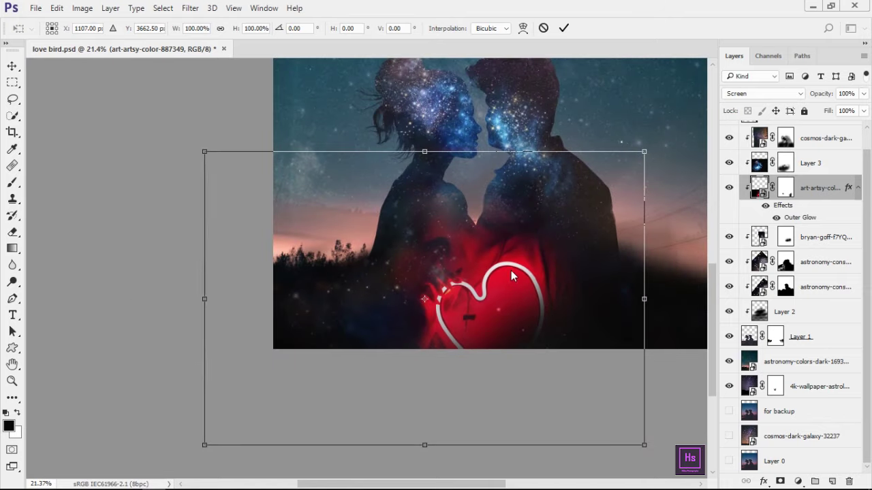
pyautogui.moveTo(508, 264); pyautogui.dragTo(505, 214)
pyautogui.press('Return')
# Lower the neon heart slightly to the couple's chests and view the whole image.
pyautogui.hotkey('ctrl', '0')
pyautogui.scroll(3, 386, 291)
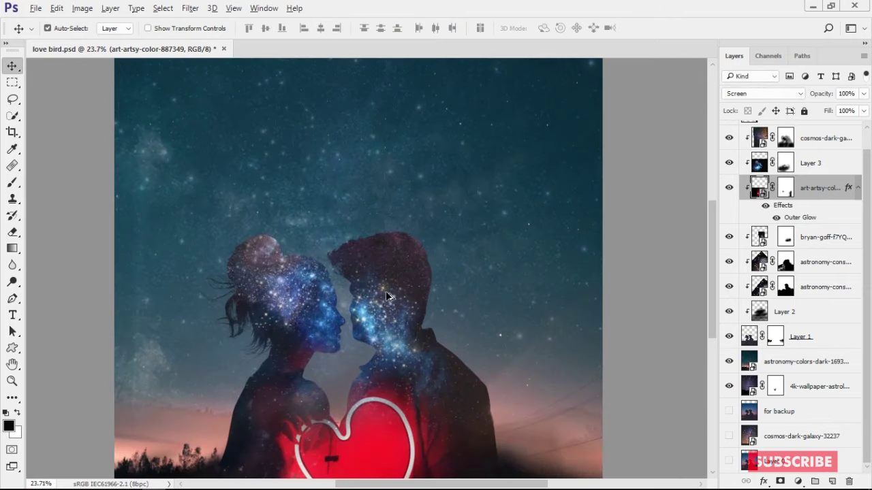
pyautogui.scroll(3, 386, 291)
pyautogui.moveTo(452, 220); pyautogui.dragTo(451, 230)
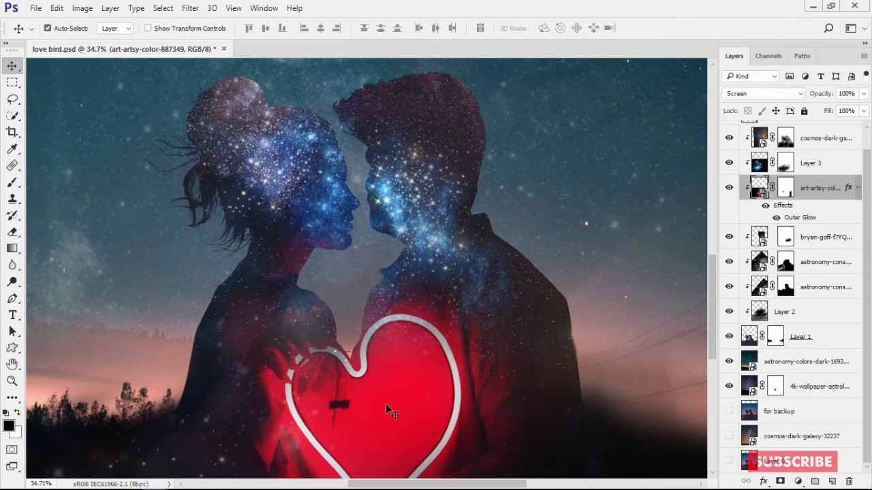
pyautogui.press('ctrl')
pyautogui.hotkey('ctrl', 't')
pyautogui.moveTo(390, 388); pyautogui.dragTo(392, 402)
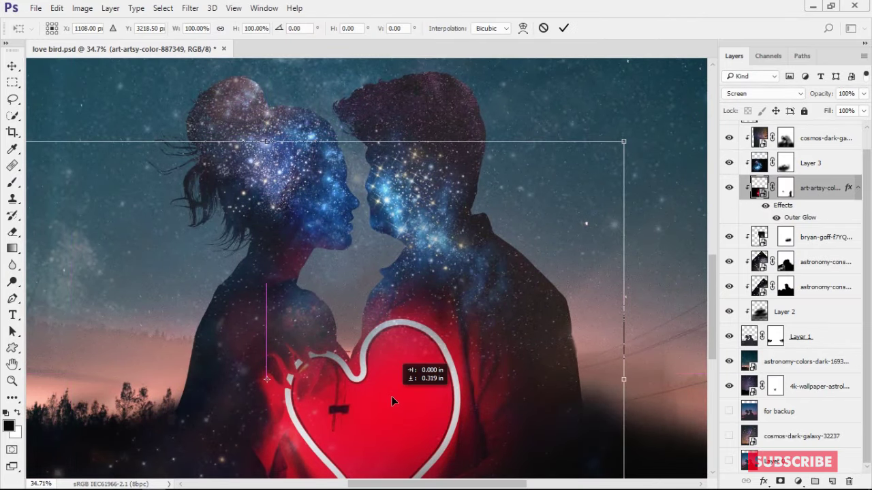
pyautogui.press('Return')
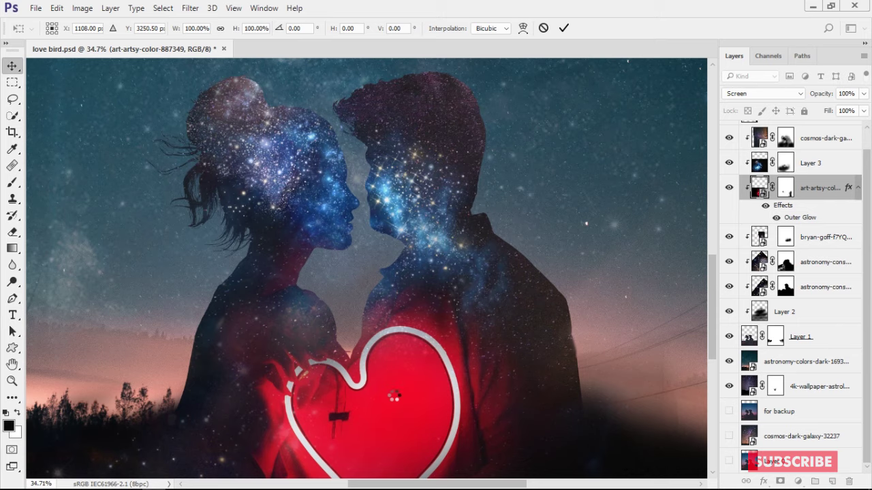
pyautogui.hotkey('ctrl', '0')
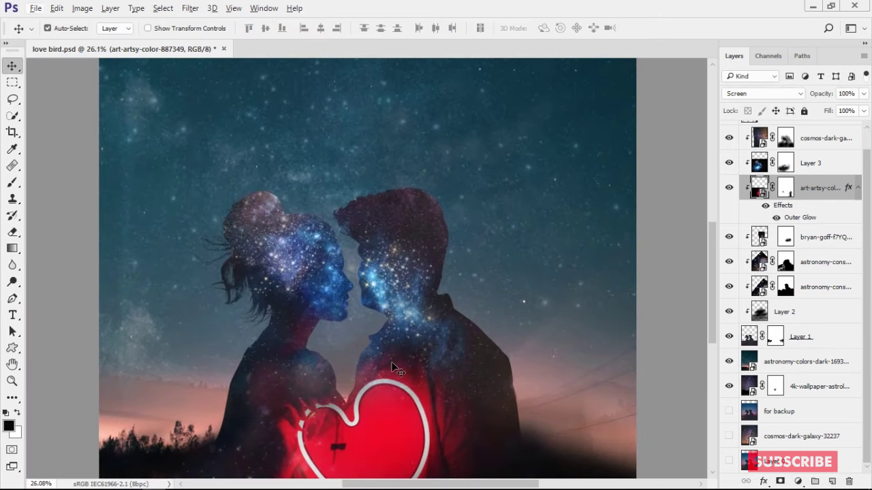
pyautogui.scroll(-3, 371, 361)
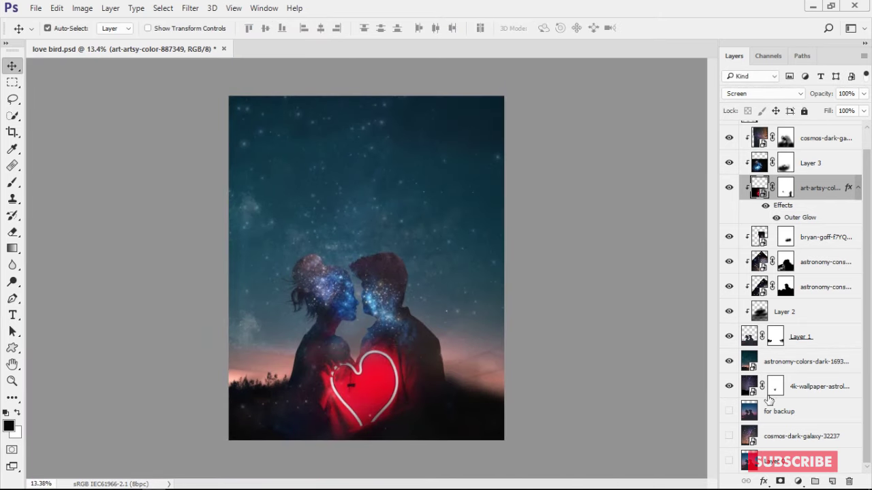
# Compare the for backup layer on and off, then give it a white layer mask.
pyautogui.click(729, 411)
pyautogui.click(729, 412)
pyautogui.click(729, 412)
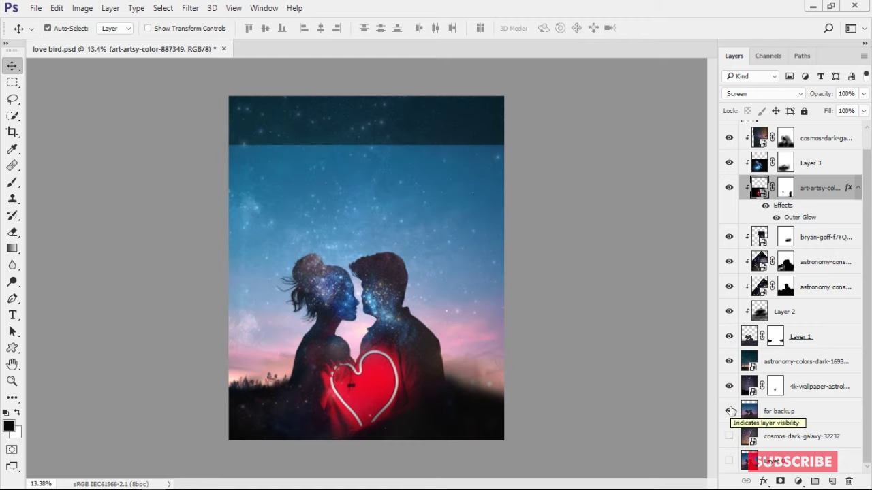
pyautogui.click(729, 411)
pyautogui.click(729, 411)
pyautogui.click(790, 414)
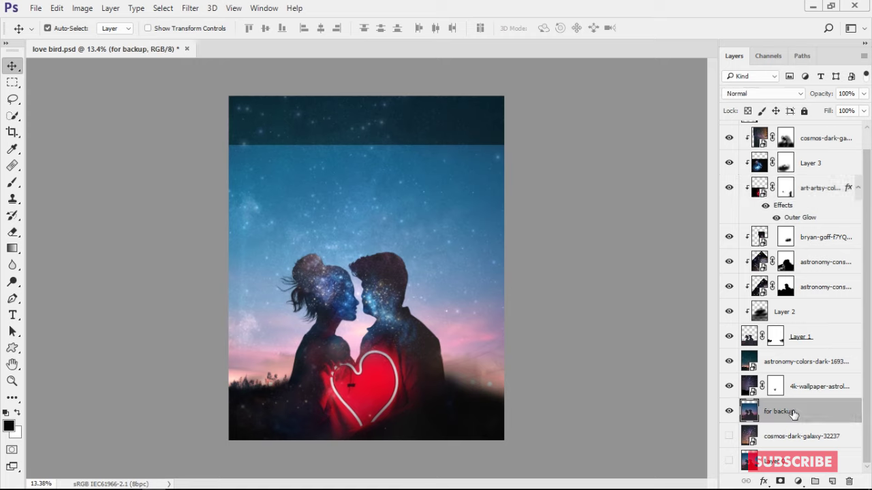
pyautogui.click(780, 481)
# Paint black with a 1492 px soft brush to remove the top-left sky band.
pyautogui.press('b')
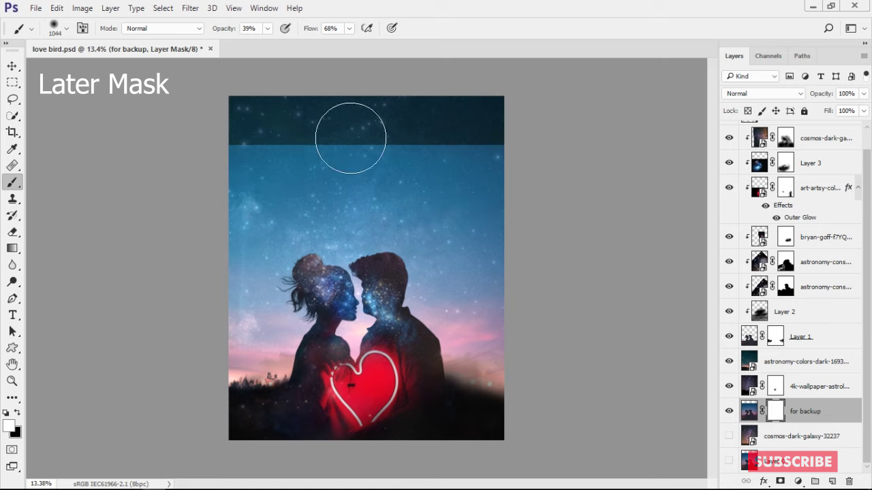
pyautogui.press('x')
pyautogui.moveTo(248, 147); pyautogui.dragTo(261, 160)
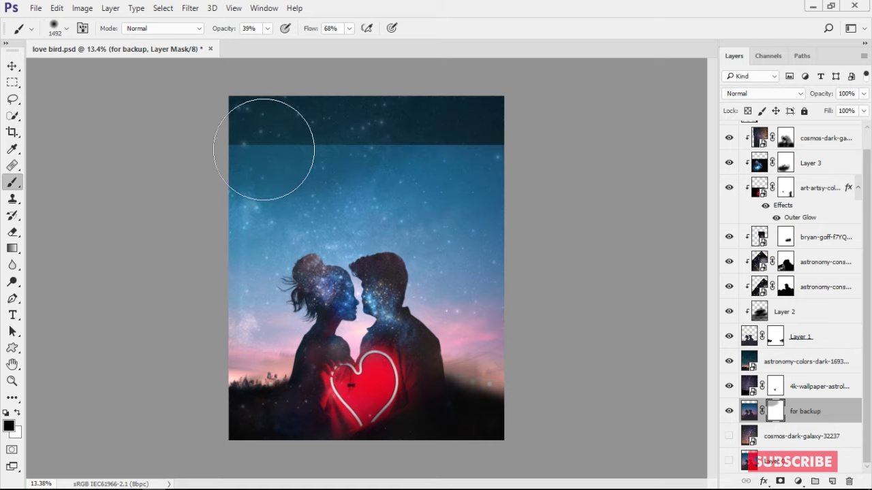
pyautogui.press(']')
pyautogui.press(']')
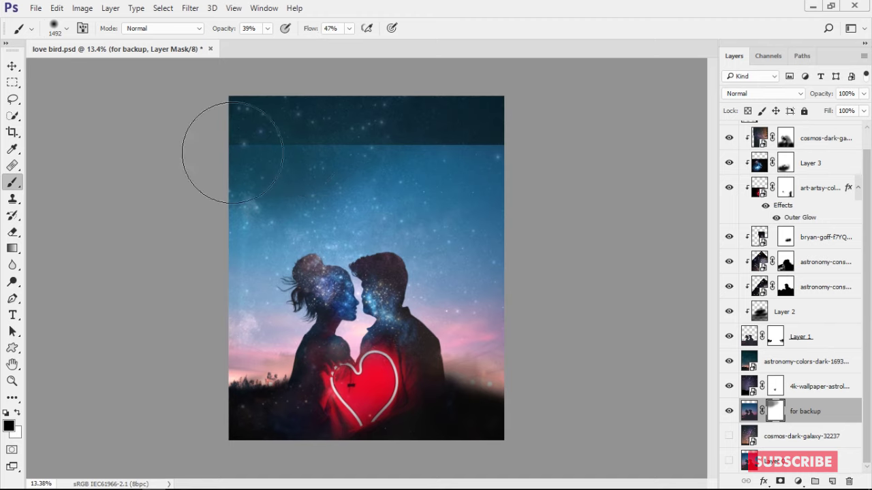
pyautogui.moveTo(232, 152); pyautogui.dragTo(365, 138)
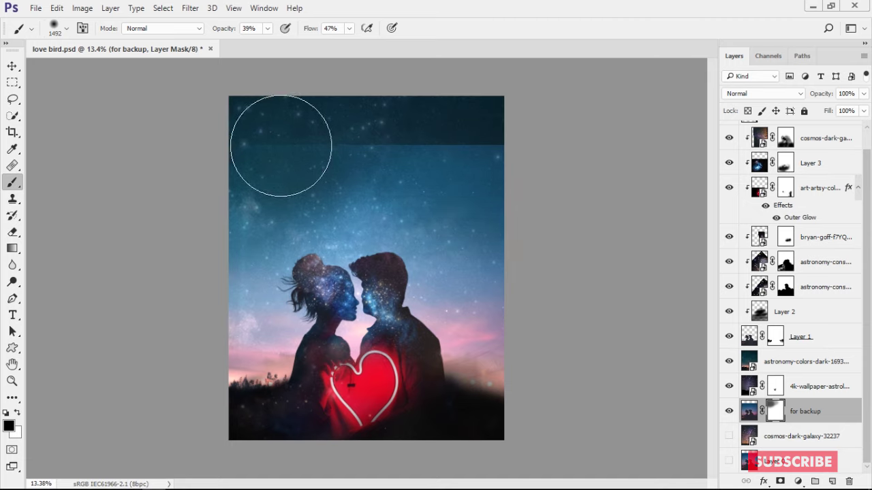
pyautogui.moveTo(282, 130); pyautogui.dragTo(312, 116)
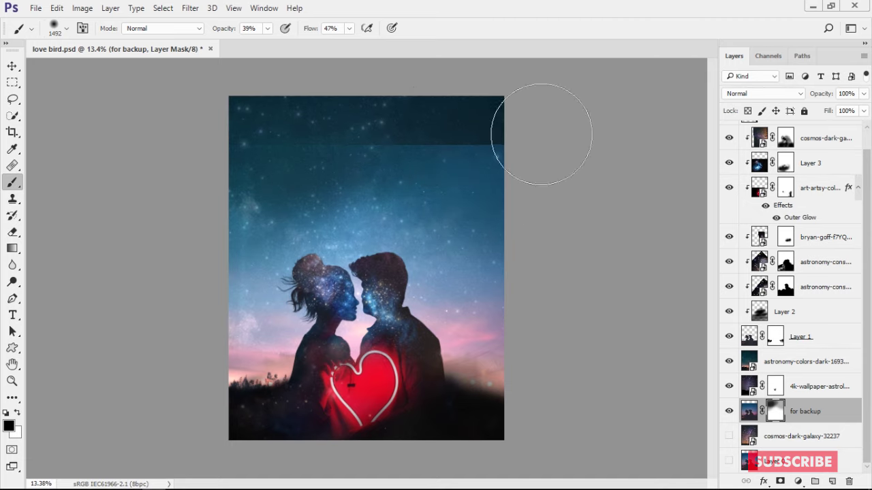
# Blend away the upper-right sky band with a 1260 px brush.
pyautogui.scroll(3, 470, 170)
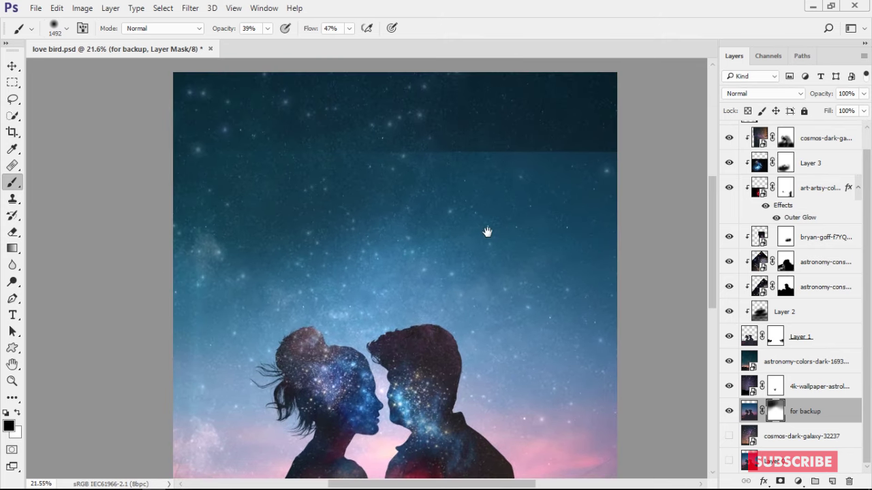
pyautogui.press('[')
pyautogui.press('[')
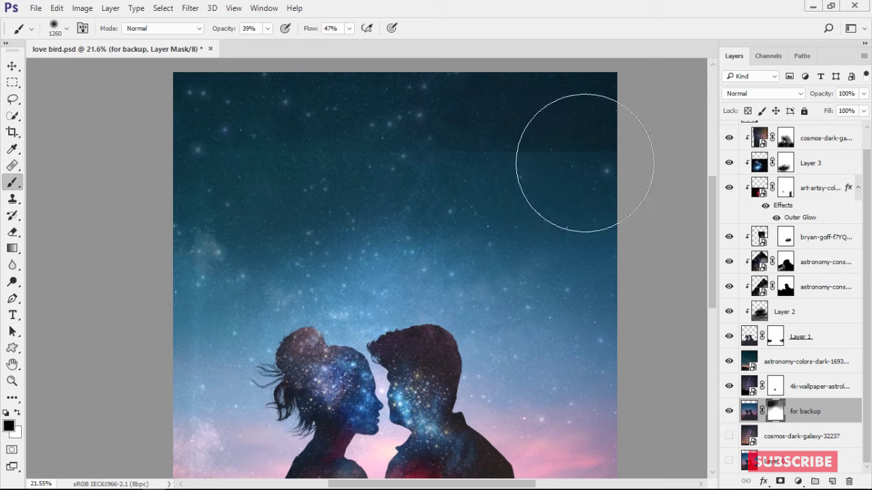
pyautogui.moveTo(561, 156); pyautogui.dragTo(296, 153)
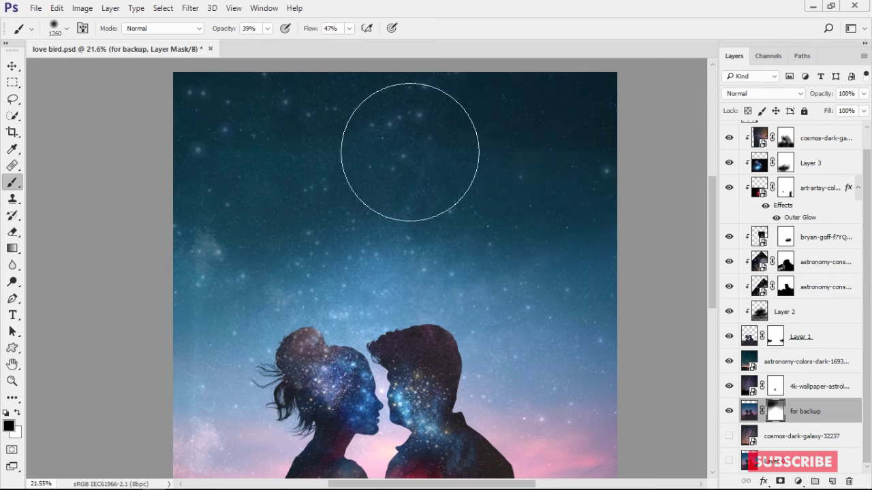
pyautogui.scroll(-2, 541, 218)
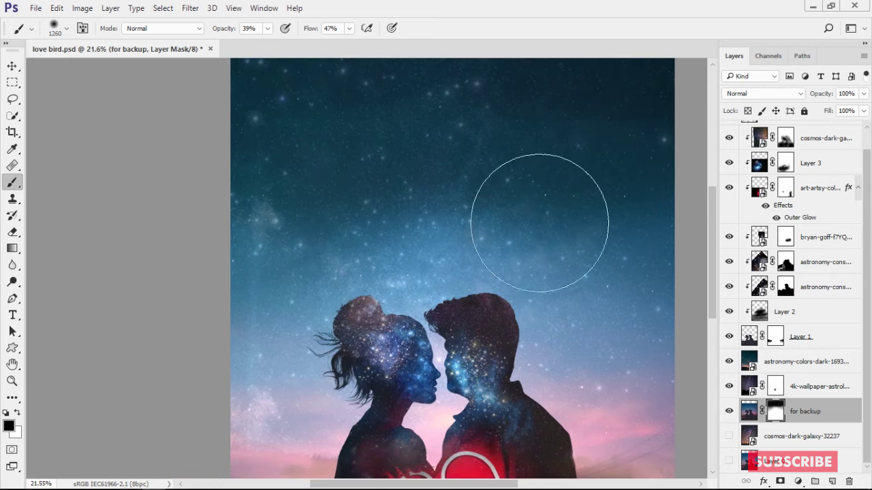
pyautogui.scroll(-2, 490, 222)
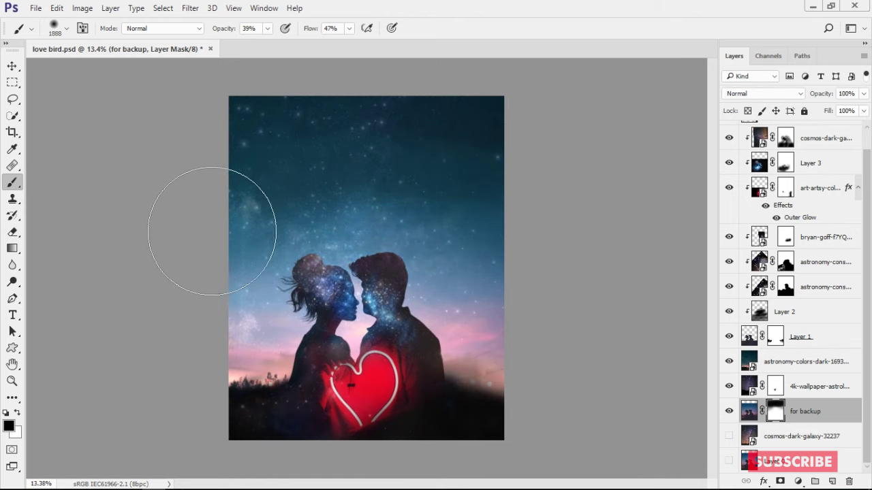
pyautogui.scroll(1, 470, 344)
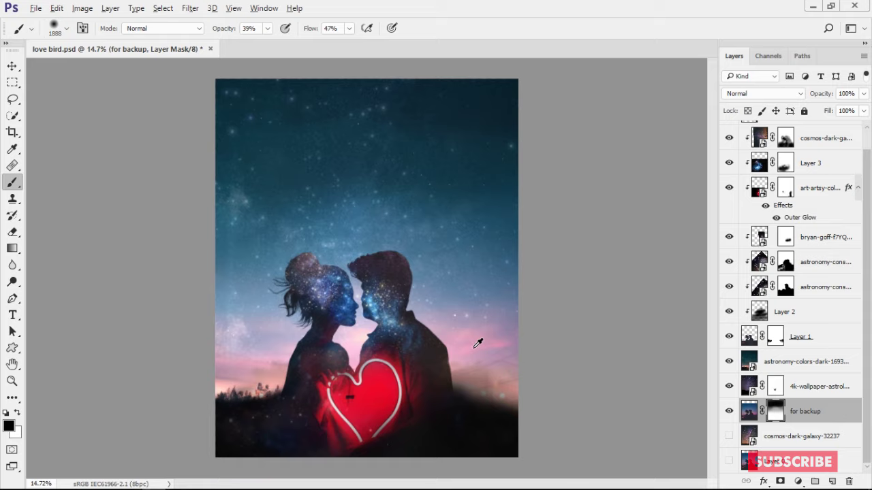
pyautogui.scroll(4, 475, 343)
pyautogui.moveTo(537, 366); pyautogui.dragTo(496, 230)
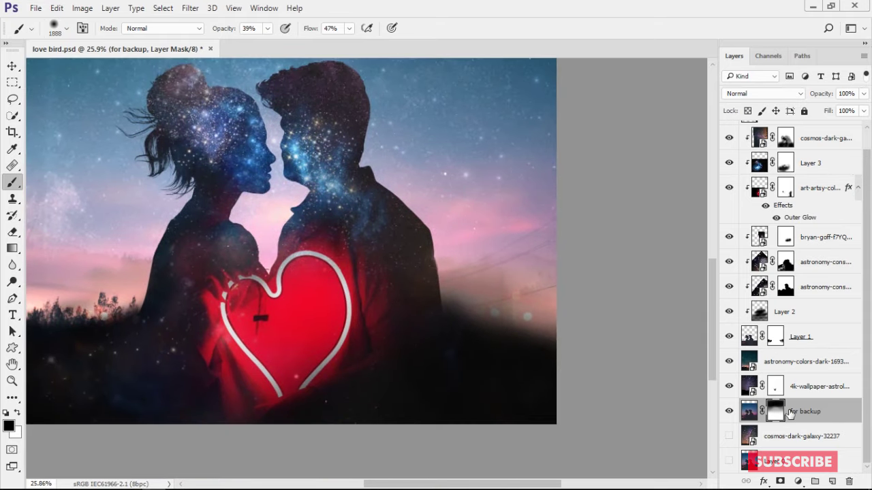
# Check Layer 1, then mask out the lower-right horizon haze with a 1223 px brush.
pyautogui.click(731, 336)
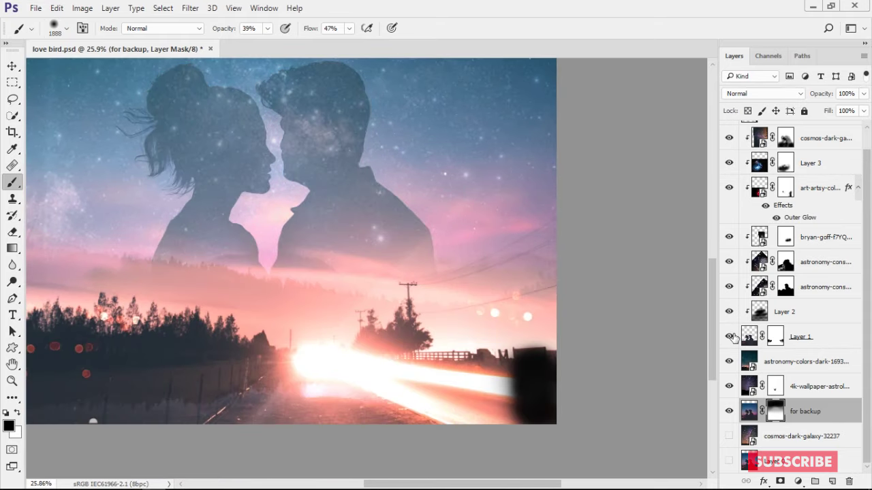
pyautogui.click(729, 336)
pyautogui.click(775, 337)
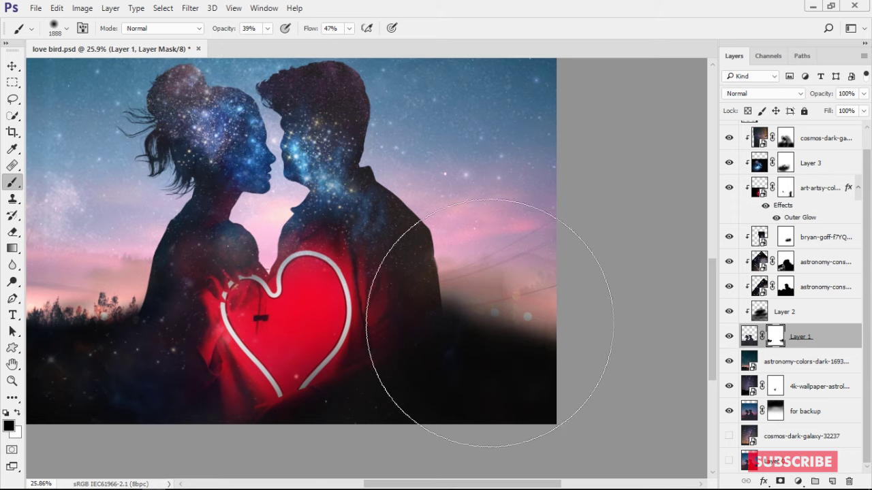
pyautogui.moveTo(524, 338)
pyautogui.mouseDown()
pyautogui.moveTo(515, 315)
pyautogui.moveTo(489, 304)
pyautogui.mouseUp()
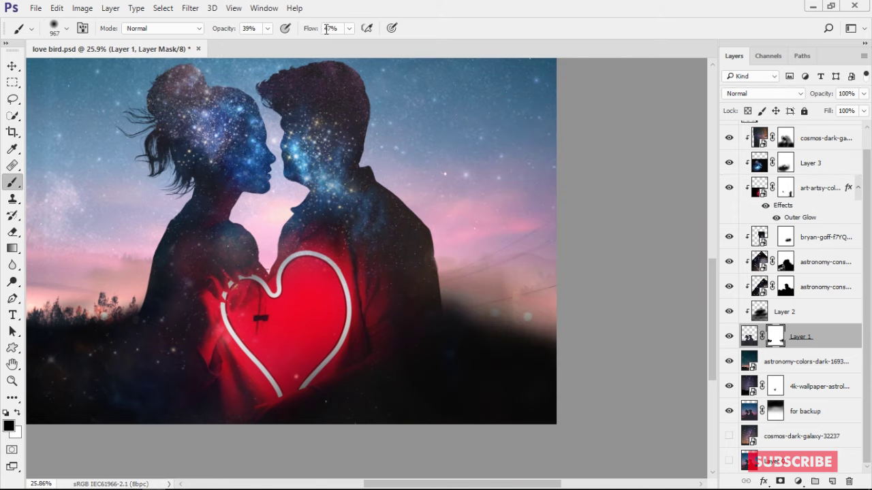
pyautogui.moveTo(540, 286)
pyautogui.mouseDown()
pyautogui.moveTo(502, 288)
pyautogui.moveTo(554, 335)
pyautogui.mouseUp()
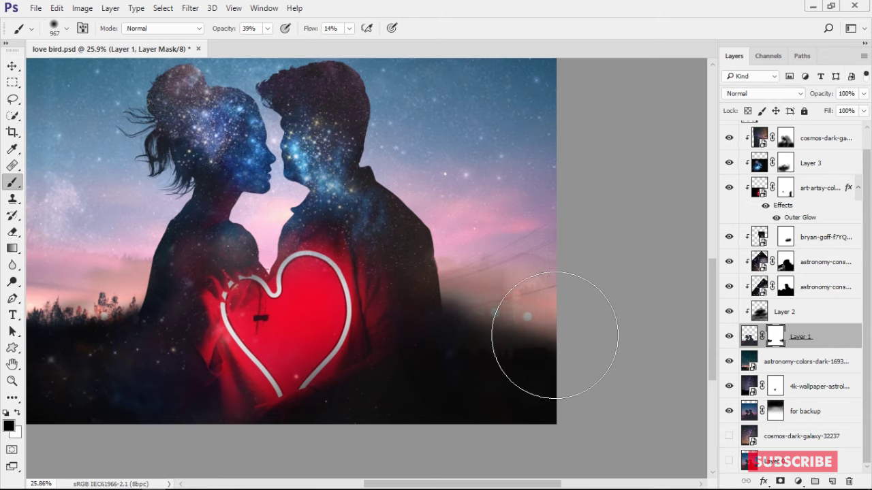
pyautogui.moveTo(409, 238); pyautogui.dragTo(489, 306)
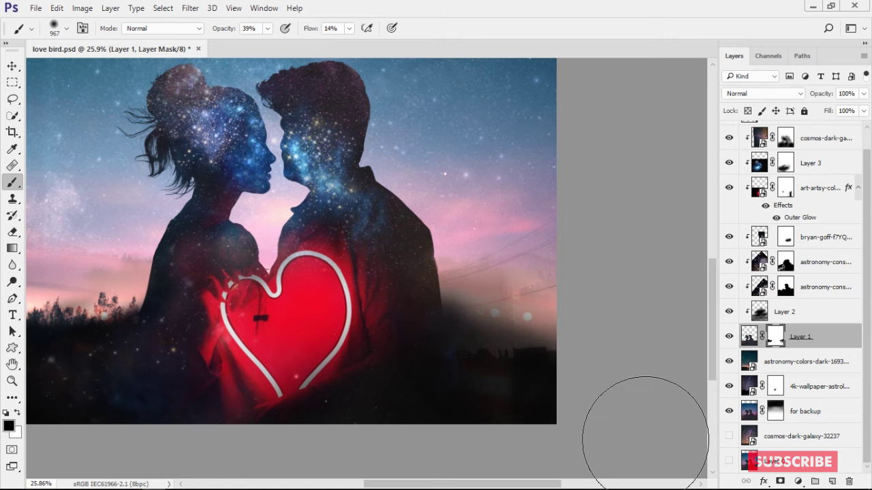
pyautogui.scroll(1, 766, 176)
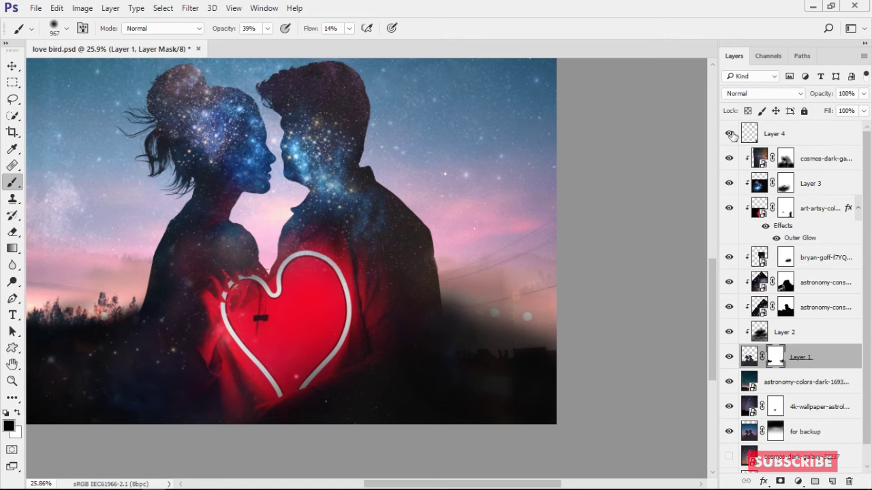
# Hide Layer 4 and view the whole image.
pyautogui.click(729, 133)
pyautogui.click(747, 134)
pyautogui.hotkey('ctrl', '0')
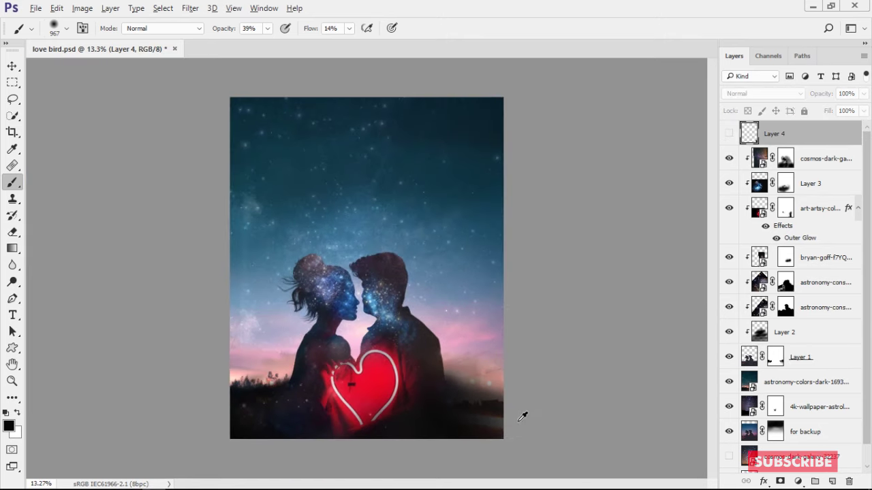
pyautogui.scroll(1, 466, 417)
pyautogui.scroll(1, 470, 395)
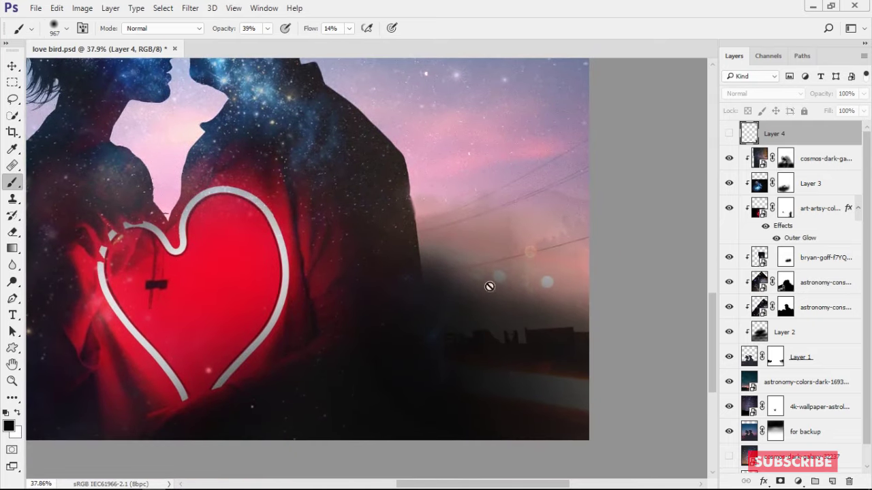
pyautogui.scroll(-1, 777, 273)
pyautogui.scroll(1, 778, 327)
# Reveal more of the lower-right fence on Layer 1's mask and set the brush to 192 px.
pyautogui.click(776, 359)
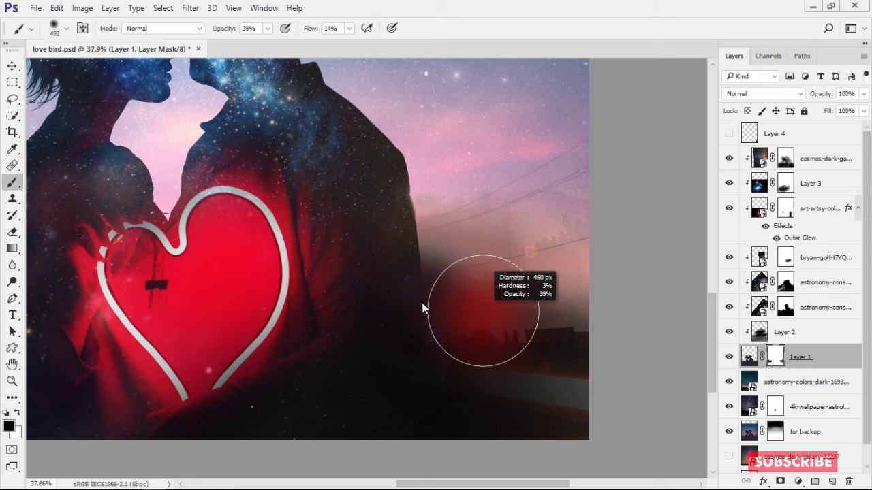
pyautogui.moveTo(481, 312); pyautogui.dragTo(467, 273)
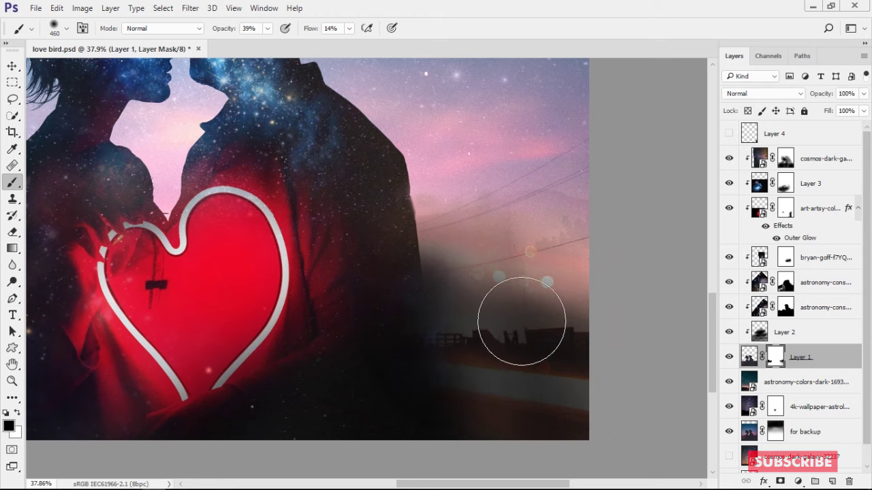
pyautogui.scroll(-4, 537, 383)
pyautogui.scroll(4, 538, 383)
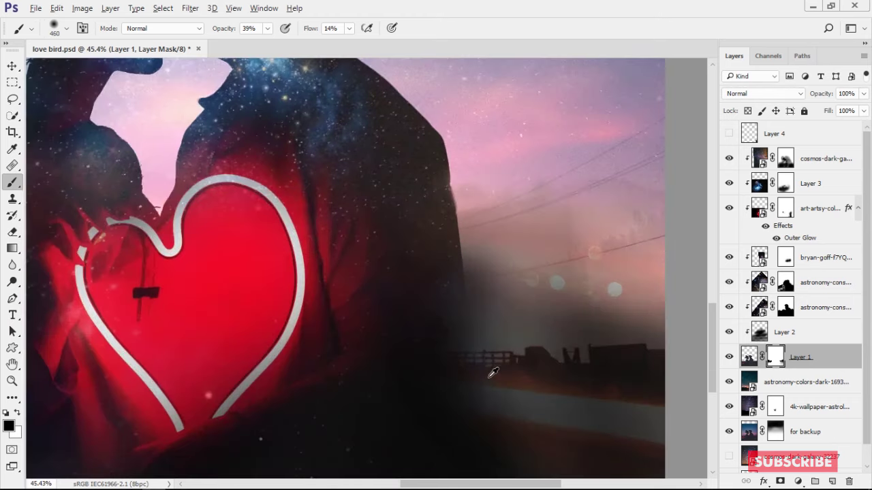
pyautogui.moveTo(398, 326); pyautogui.dragTo(440, 308)
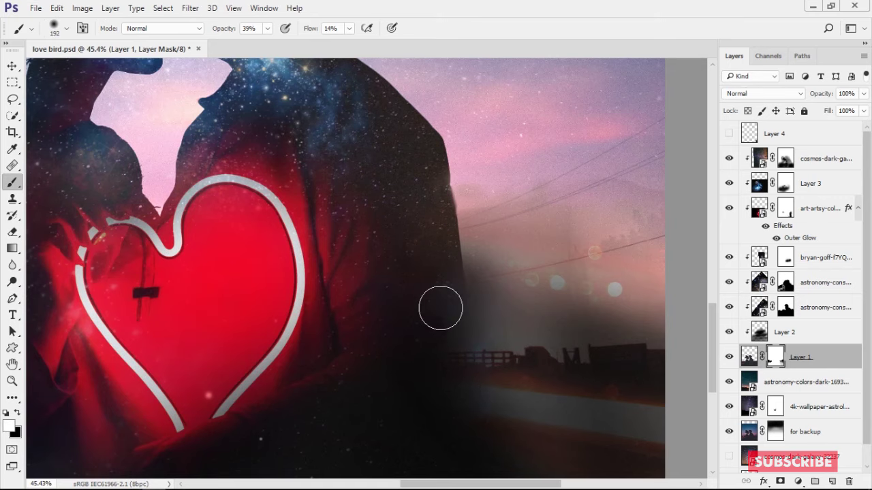
# Turn the pen path around the man into a selection and invert it.
pyautogui.press('p')
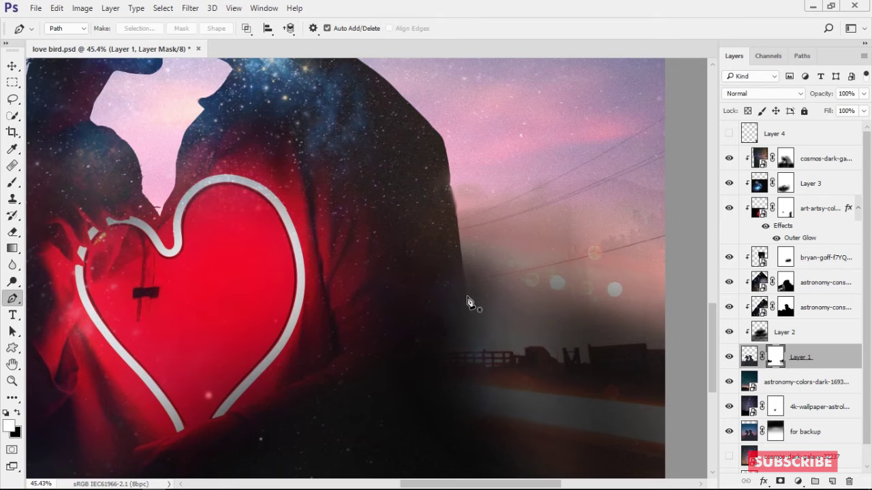
pyautogui.scroll(-2, 488, 457)
pyautogui.moveTo(486, 450); pyautogui.dragTo(485, 467)
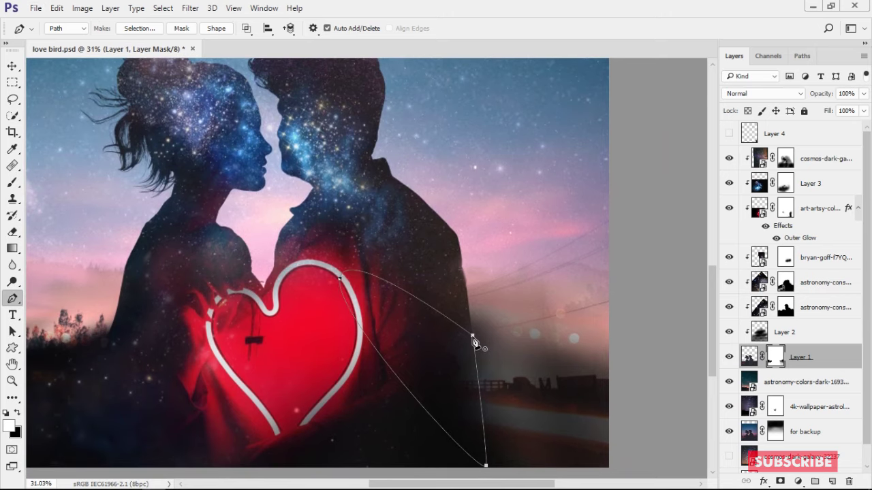
pyautogui.hotkey('ctrl', 'Return')
pyautogui.press('b')
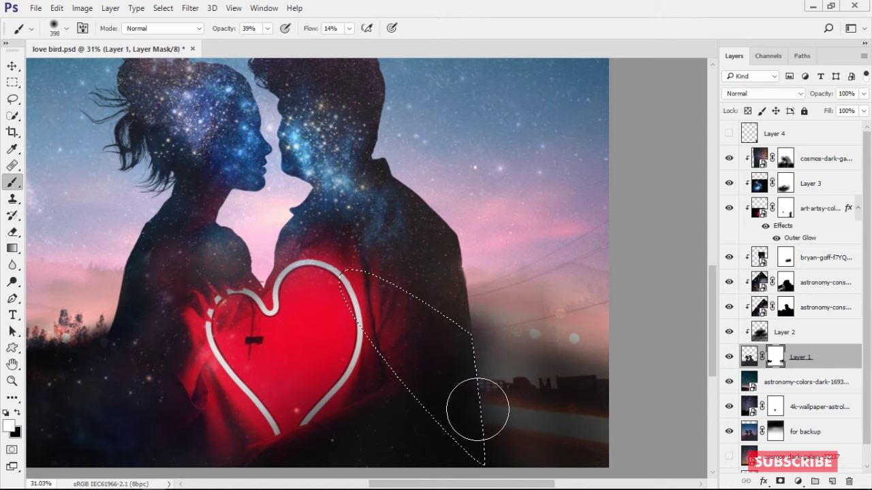
pyautogui.scroll(-2, 604, 446)
pyautogui.scroll(2, 524, 379)
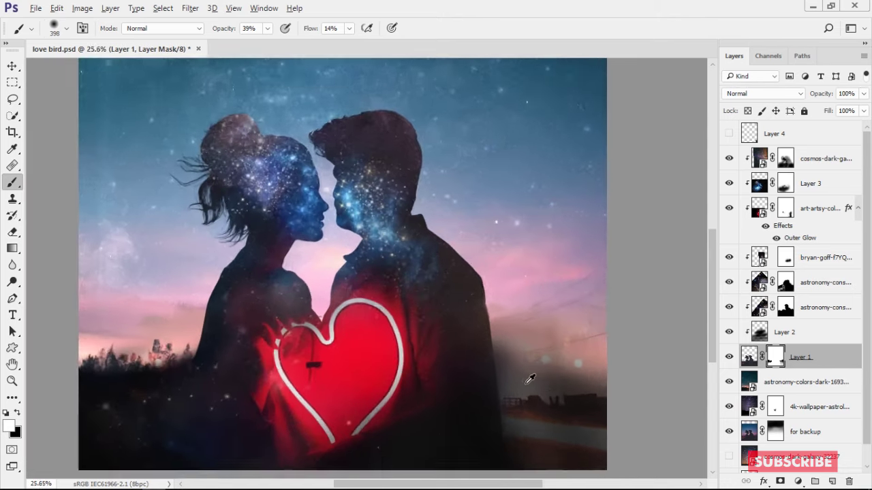
pyautogui.scroll(1, 522, 377)
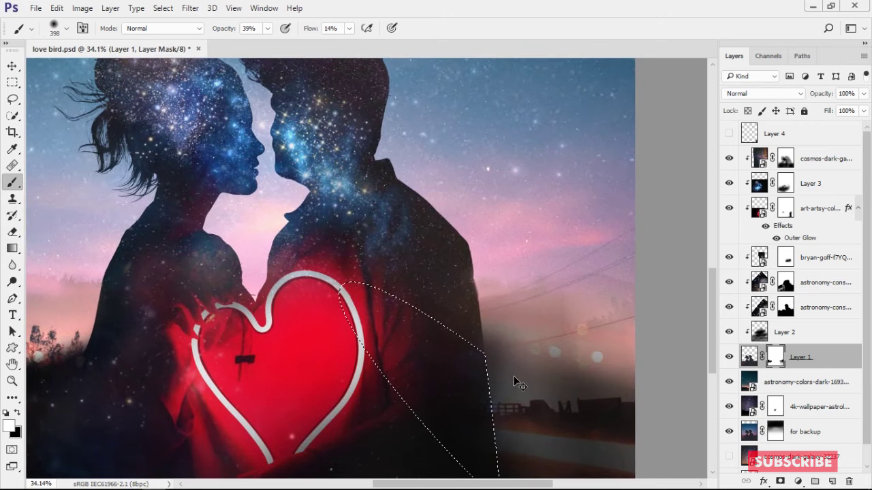
pyautogui.hotkey('ctrl', 'shift', 'i')
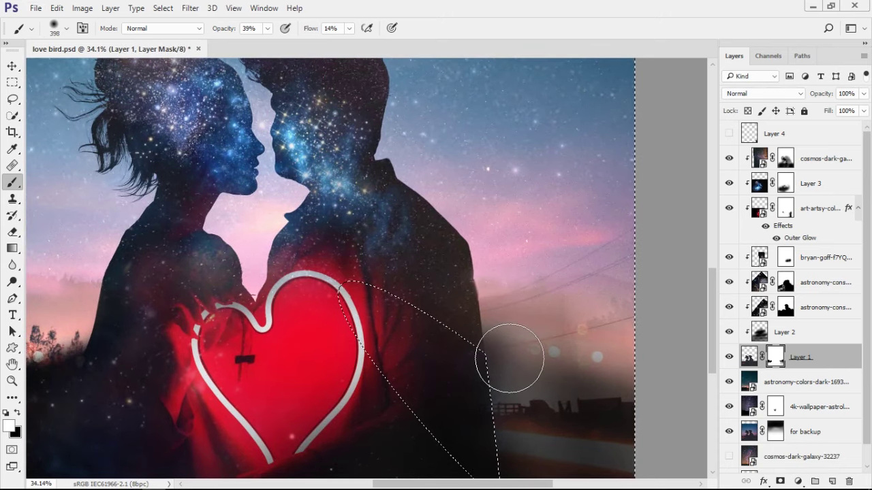
# Paint black at 39% opacity with a ~1324 px brush to fade haze right of the man.
pyautogui.moveTo(523, 368); pyautogui.dragTo(491, 334)
pyautogui.press('x')
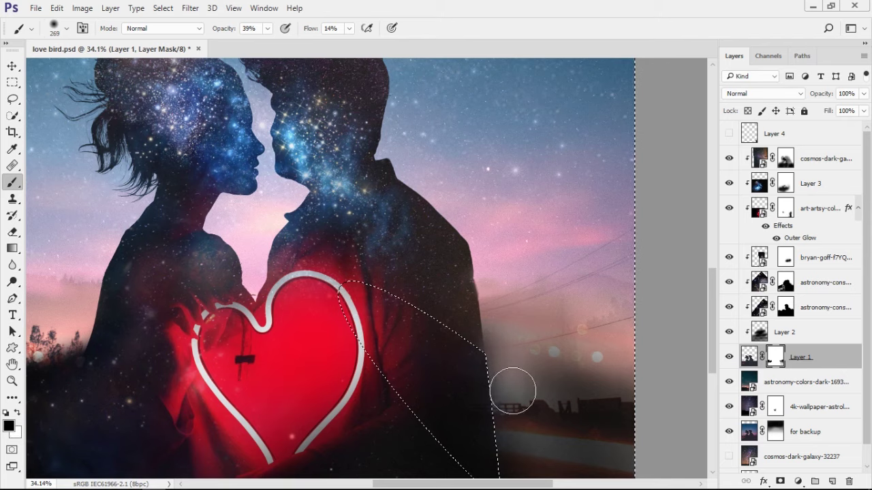
pyautogui.moveTo(545, 326); pyautogui.dragTo(664, 335)
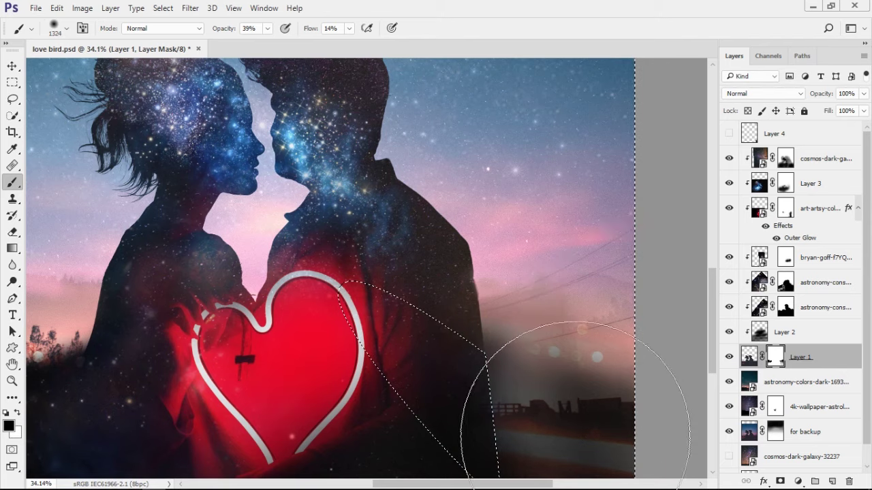
pyautogui.scroll(-3, 579, 364)
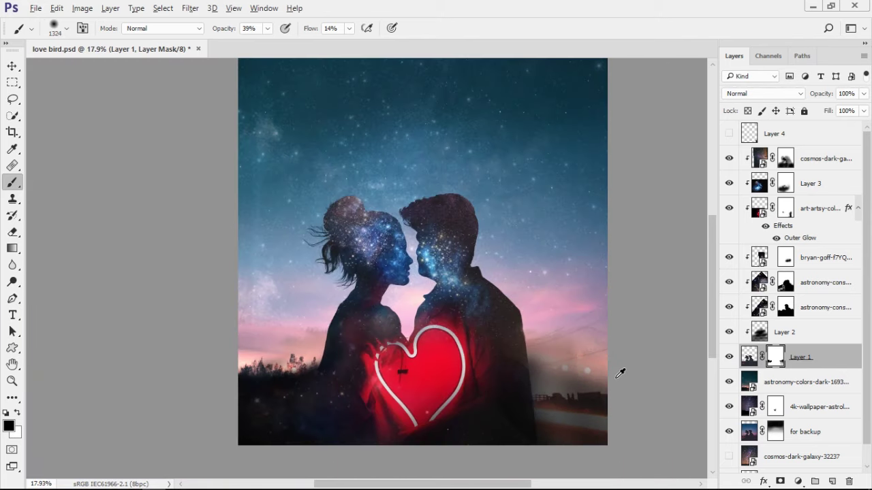
pyautogui.scroll(-1, 620, 371)
pyautogui.scroll(2, 531, 417)
pyautogui.scroll(1, 502, 382)
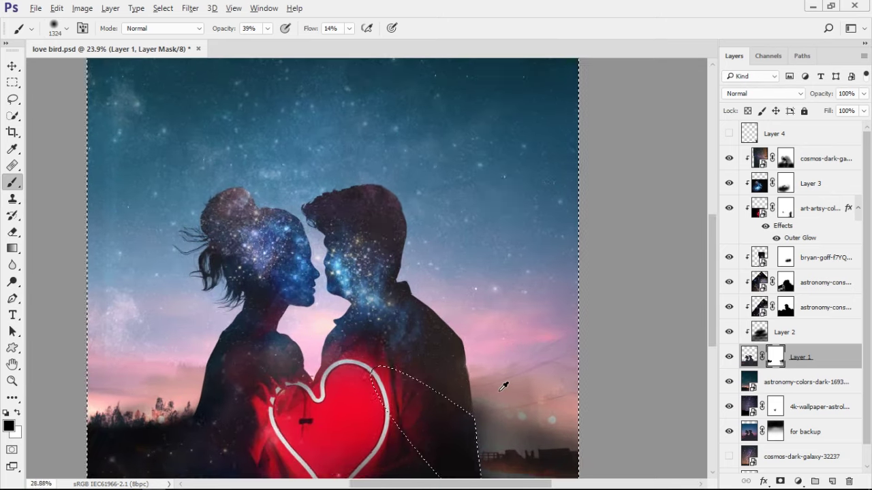
pyautogui.scroll(2, 529, 316)
pyautogui.scroll(1, 579, 334)
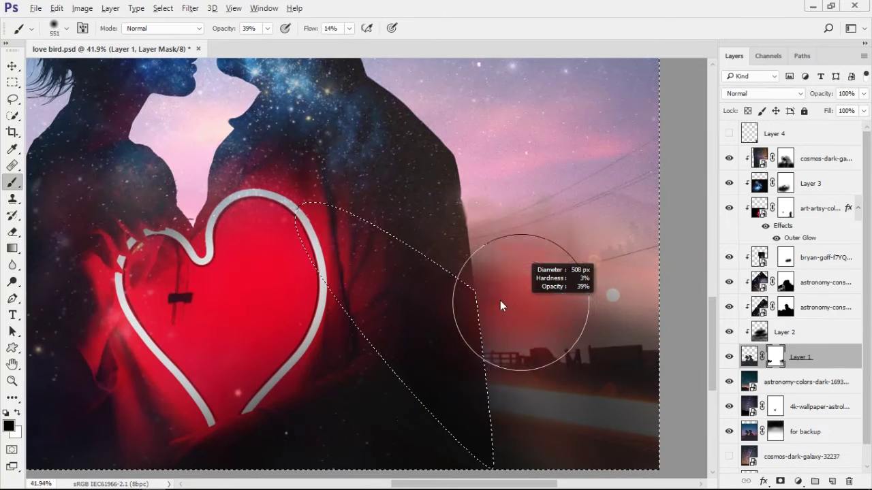
pyautogui.moveTo(486, 279); pyautogui.dragTo(507, 381)
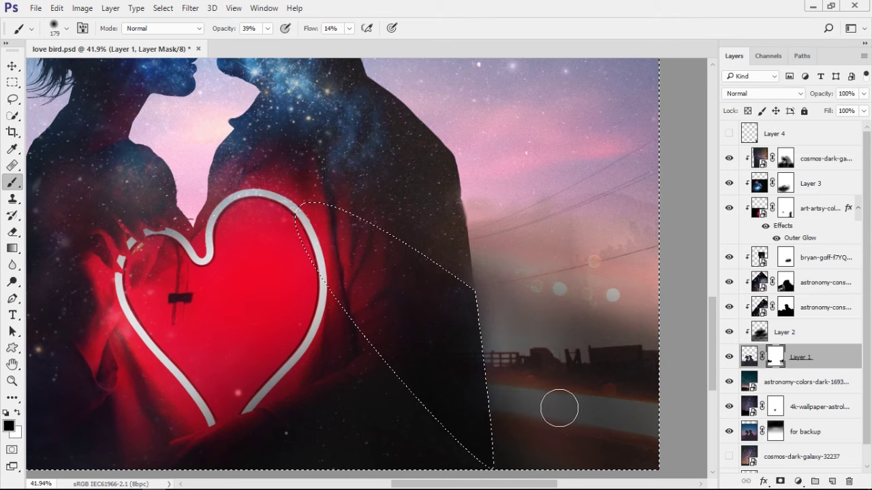
# Toggle Layer 1 off and on to compare the faded horizon.
pyautogui.scroll(-2, 560, 407)
pyautogui.scroll(-1, 564, 403)
pyautogui.scroll(-1, 558, 401)
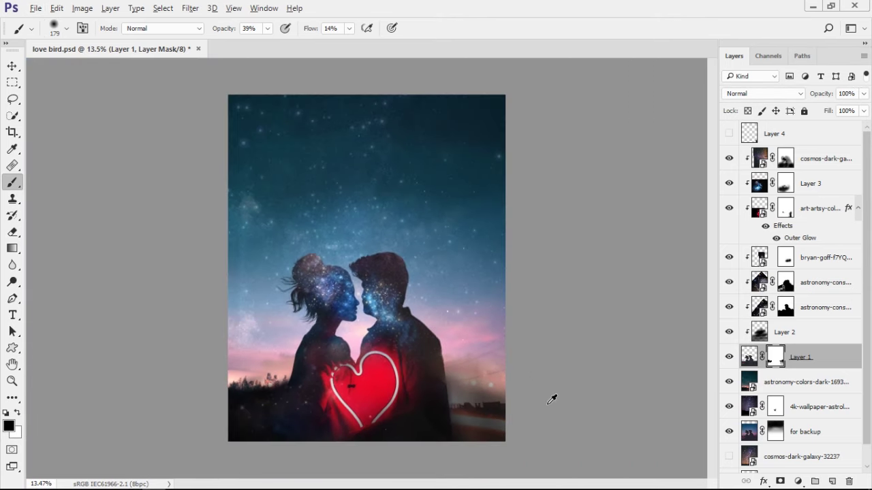
pyautogui.scroll(-1, 552, 398)
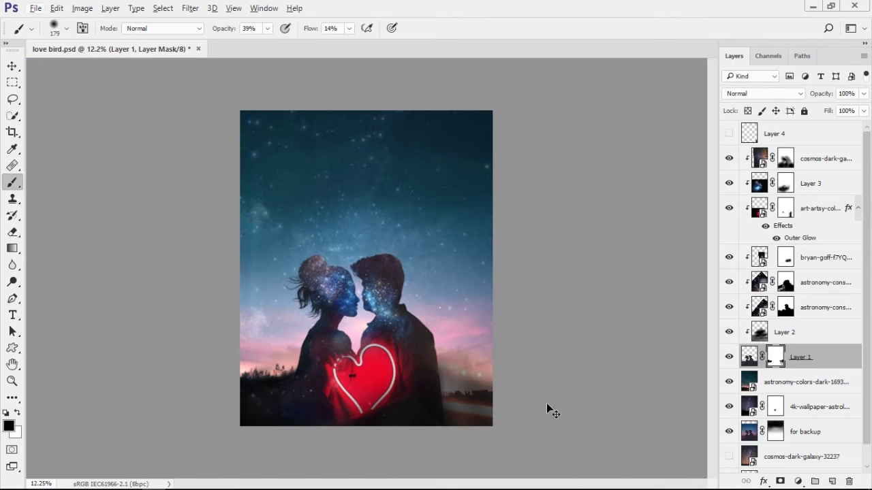
pyautogui.scroll(3, 407, 349)
pyautogui.scroll(1, 409, 346)
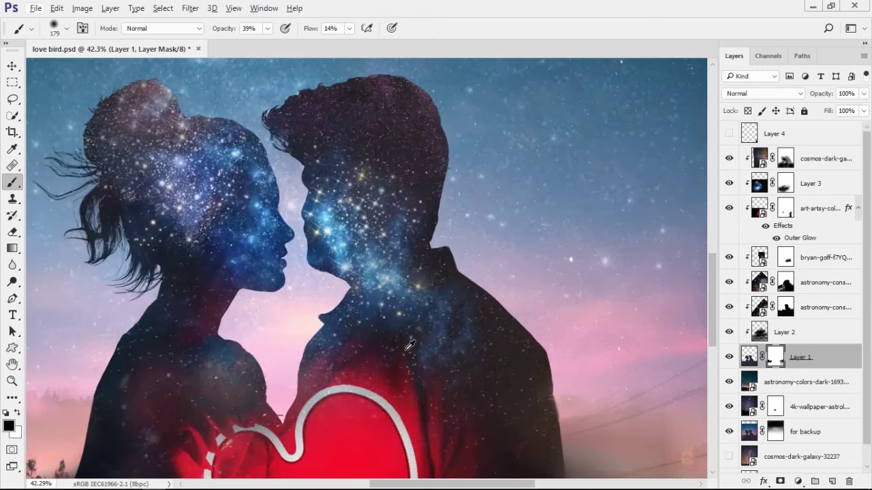
pyautogui.scroll(-3, 409, 346)
pyautogui.scroll(-1, 405, 348)
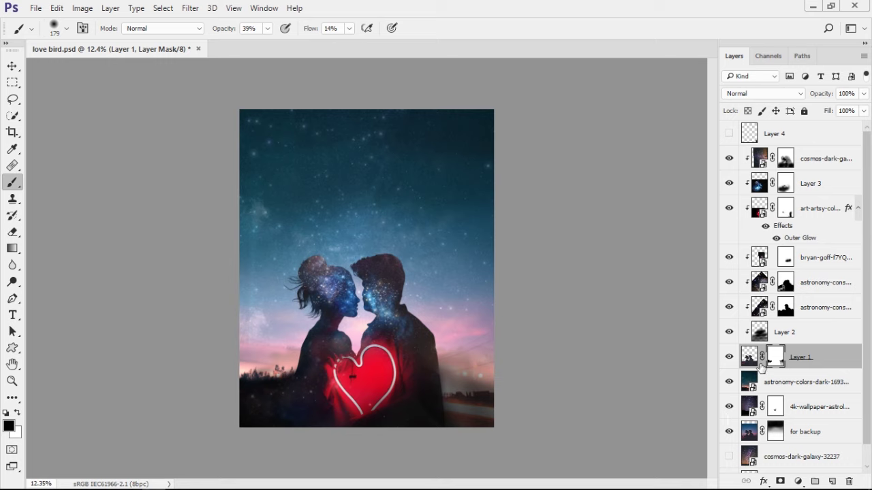
pyautogui.click(730, 357)
pyautogui.click(730, 359)
# Show the cosmos-dark-galaxy layer, comparing the sky with and without it, and select it.
pyautogui.scroll(-1, 746, 408)
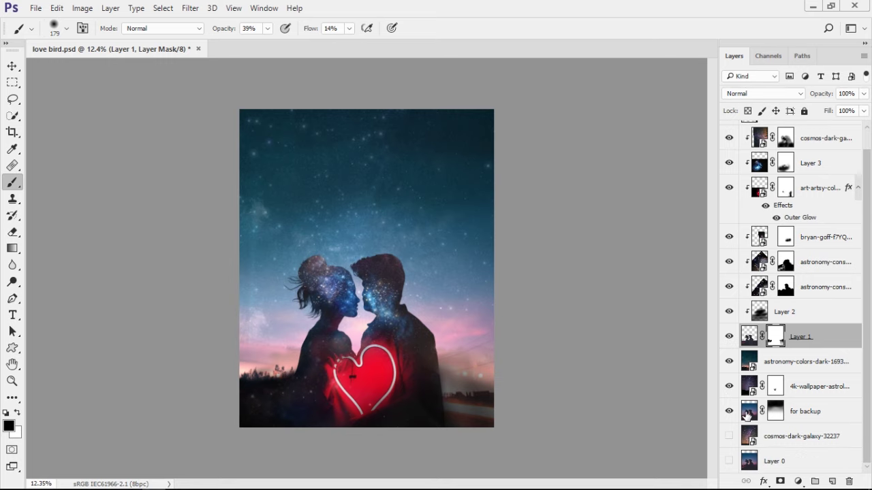
pyautogui.click(729, 411)
pyautogui.click(730, 412)
pyautogui.click(729, 436)
pyautogui.click(728, 437)
pyautogui.click(728, 437)
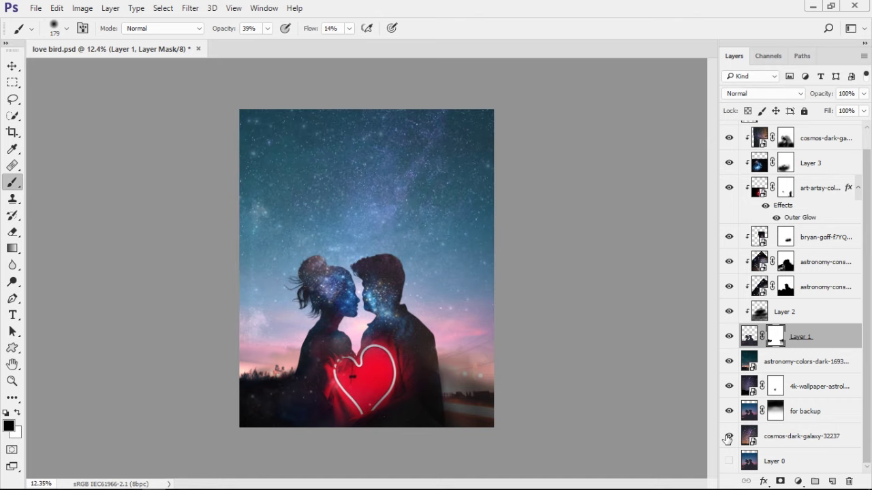
pyautogui.click(748, 436)
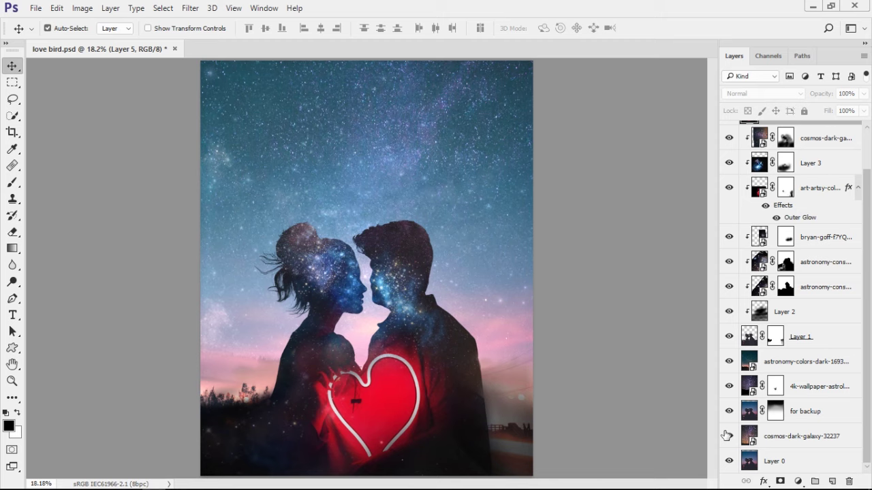
# Toggle the astronomy-colors-dark and 4k-wallpaper layers to compare their effect on the sky.
pyautogui.click(729, 362)
pyautogui.click(729, 362)
pyautogui.click(729, 362)
pyautogui.click(729, 362)
pyautogui.click(751, 391)
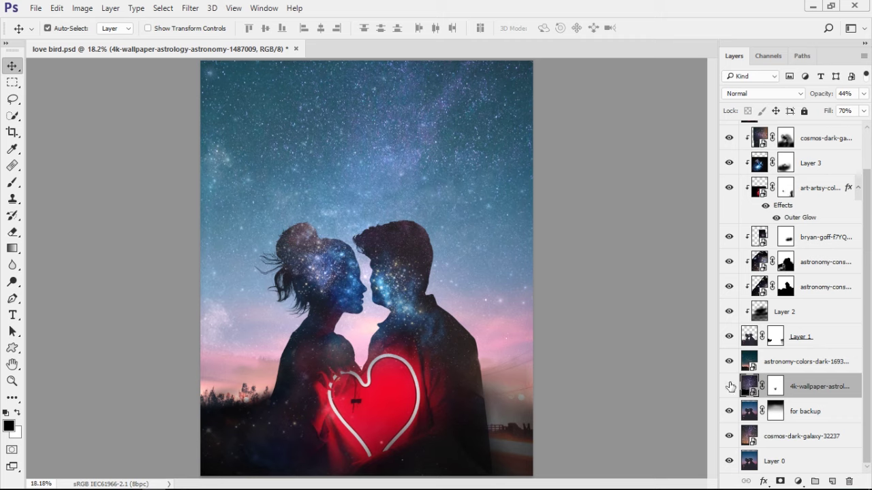
pyautogui.click(729, 386)
pyautogui.click(729, 386)
# Undo a stray layer duplicate and select the astronomy-colors-dark-1693449 layer.
pyautogui.click(729, 362)
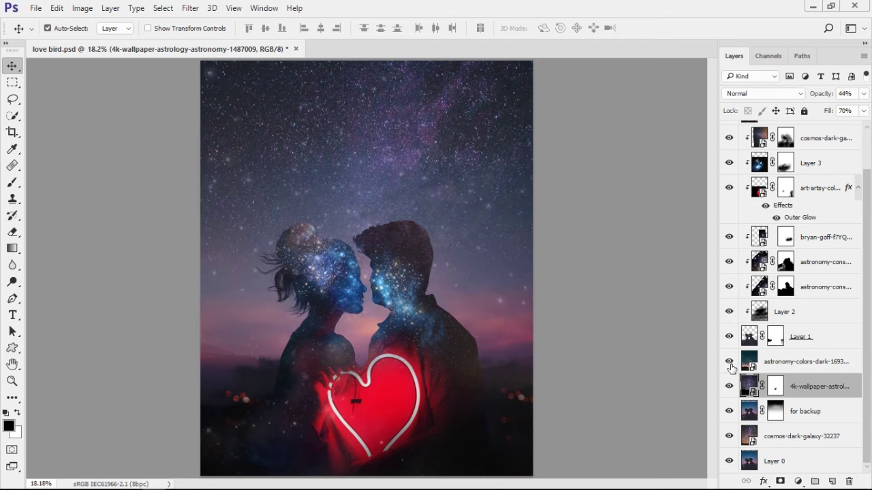
pyautogui.hotkey('ctrl', 'j')
pyautogui.hotkey('ctrl', 'z')
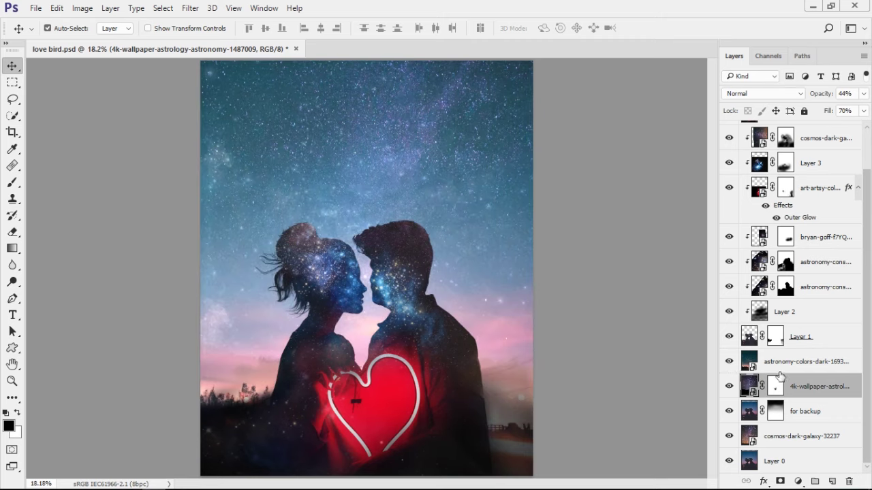
pyautogui.click(782, 368)
# Duplicate astronomy-colors-dark-1693449, flip it horizontally, raise it up-left, and set Normal blend mode.
pyautogui.hotkey('ctrl', 'j')
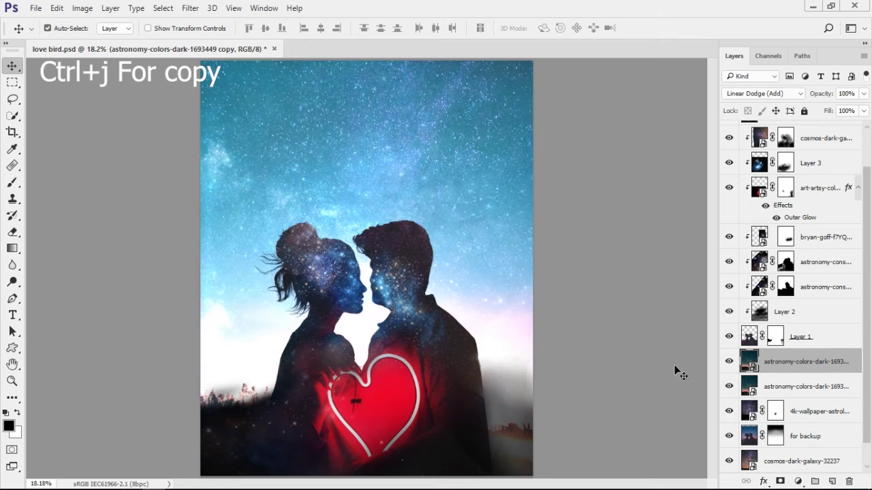
pyautogui.hotkey('ctrl', '-')
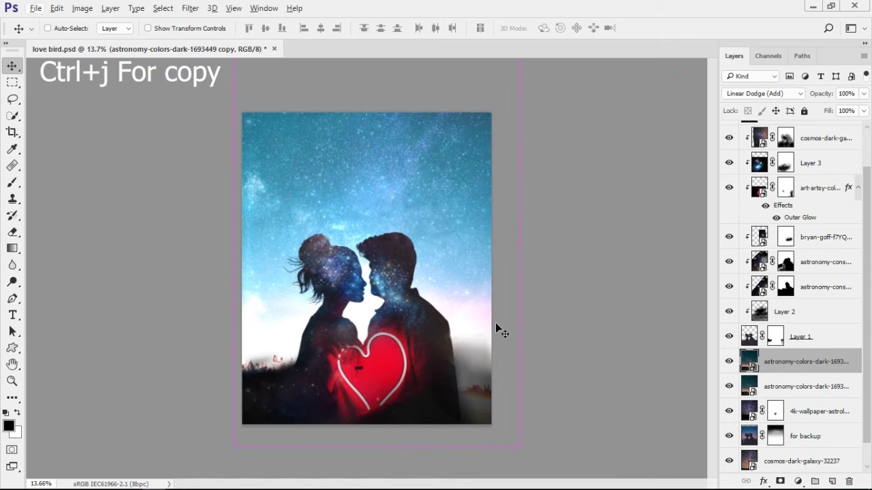
pyautogui.hotkey('ctrl', 't')
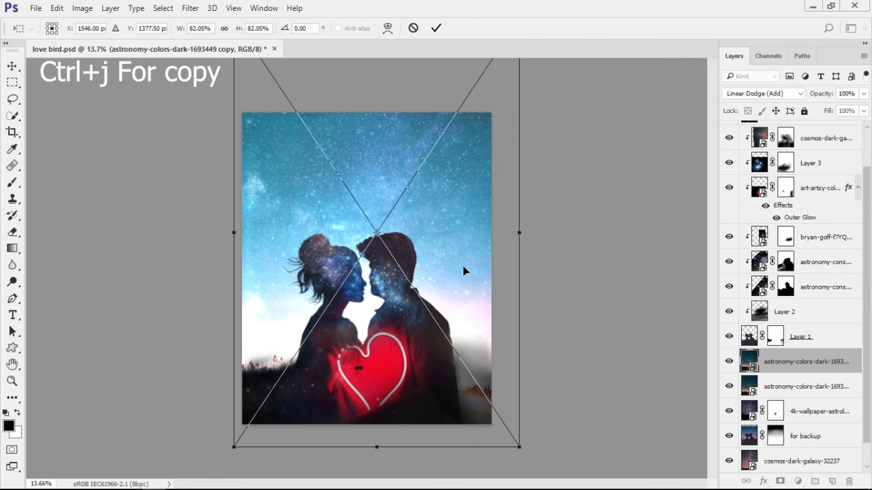
pyautogui.rightClick(470, 250)
pyautogui.click(500, 425)
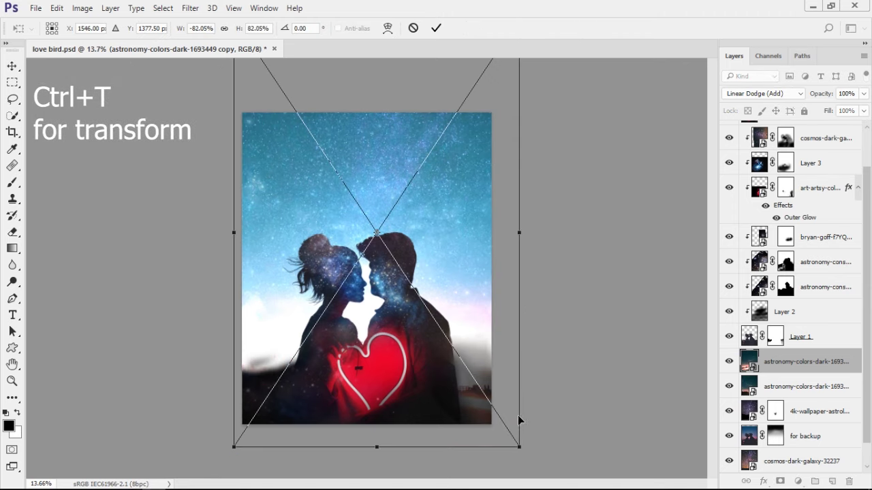
pyautogui.moveTo(492, 341)
pyautogui.mouseDown()
pyautogui.moveTo(478, 251)
pyautogui.moveTo(478, 305)
pyautogui.mouseUp()
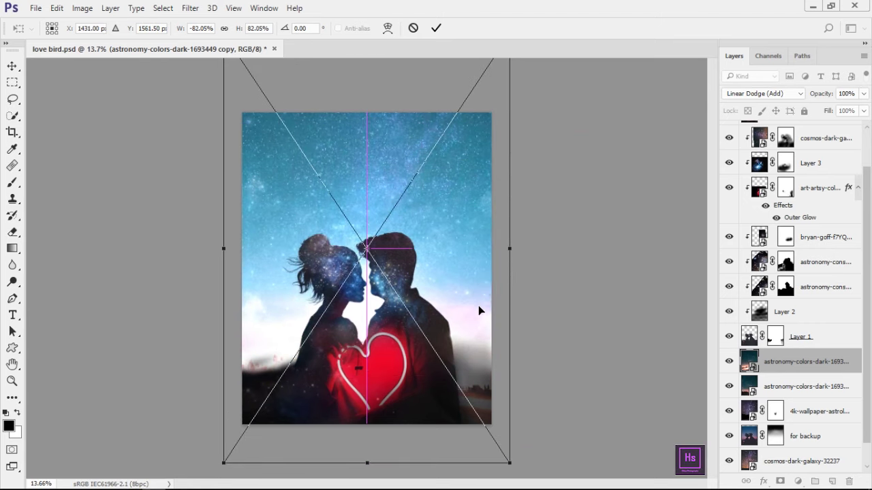
pyautogui.click(752, 95)
pyautogui.click(752, 107)
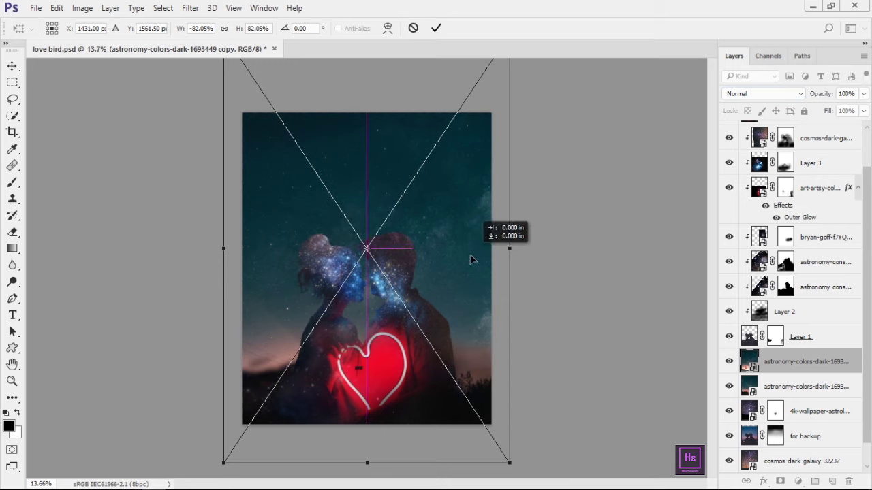
pyautogui.moveTo(470, 256)
pyautogui.mouseDown()
pyautogui.moveTo(459, 242)
pyautogui.moveTo(465, 226)
pyautogui.mouseUp()
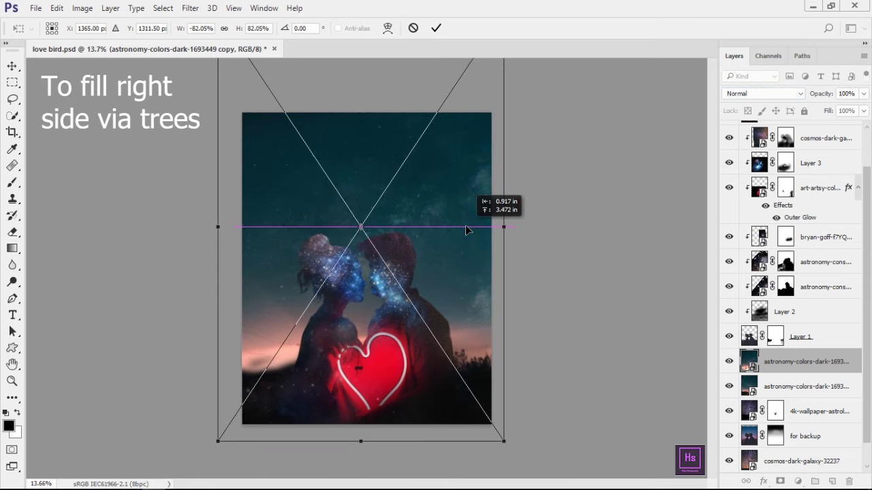
pyautogui.press('Return')
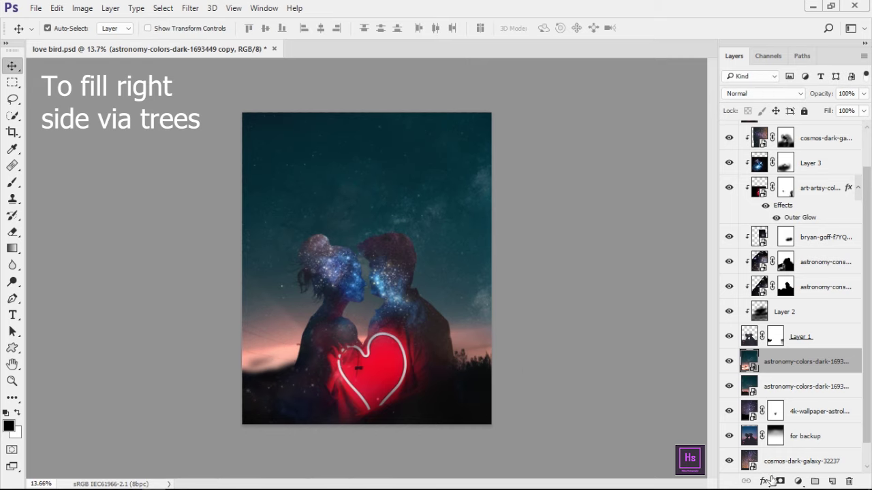
# Add a layer mask to the flipped astronomy-colors copy and pick a soft round brush.
pyautogui.click(780, 482)
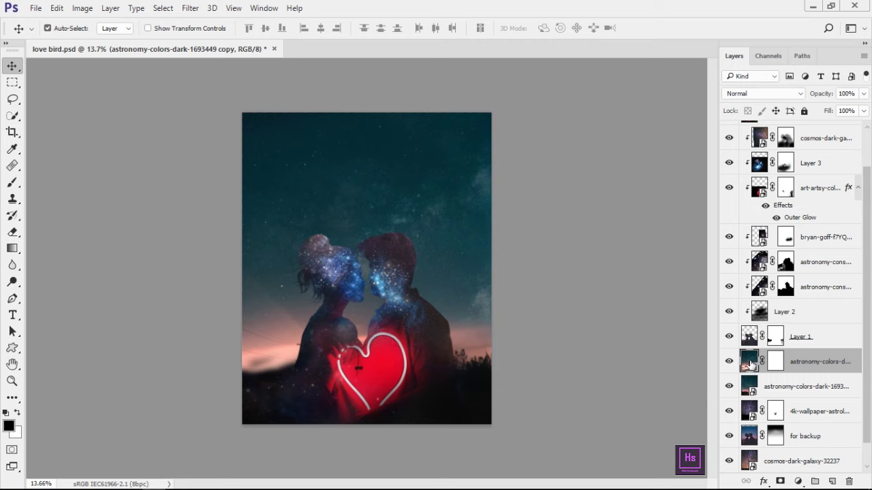
pyautogui.press('b')
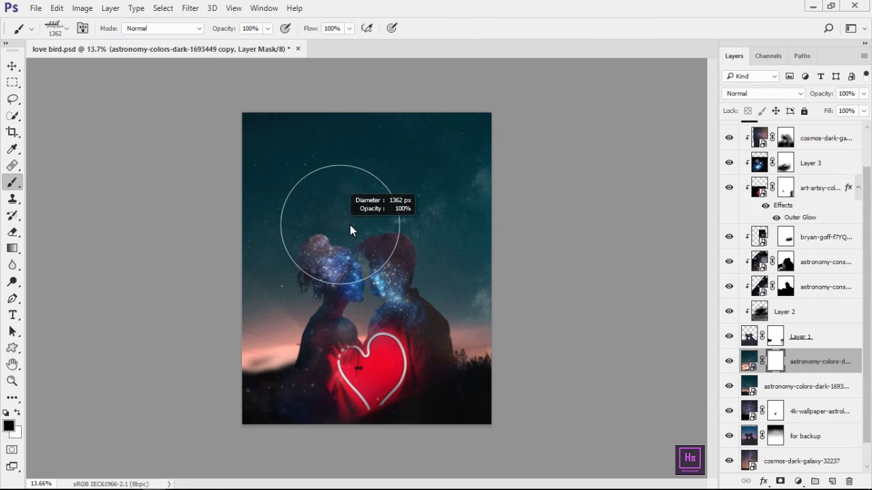
pyautogui.rightClick(356, 179)
pyautogui.moveTo(635, 283); pyautogui.dragTo(633, 275)
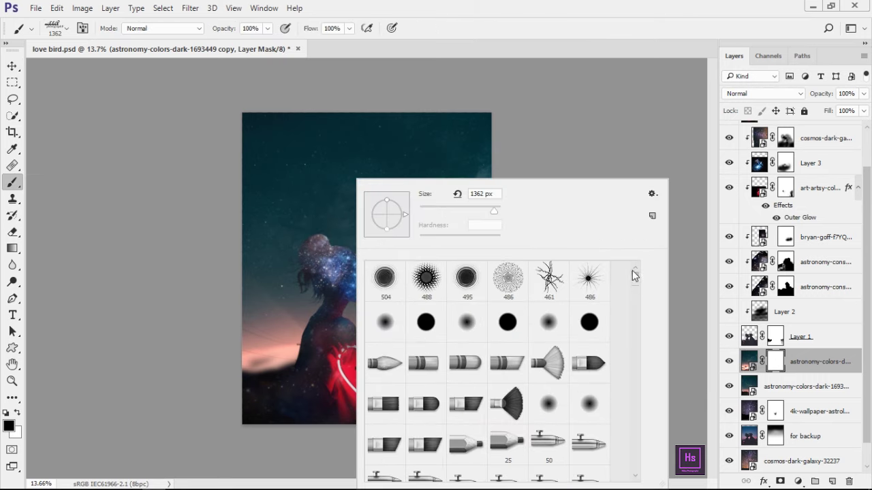
pyautogui.doubleClick(385, 317)
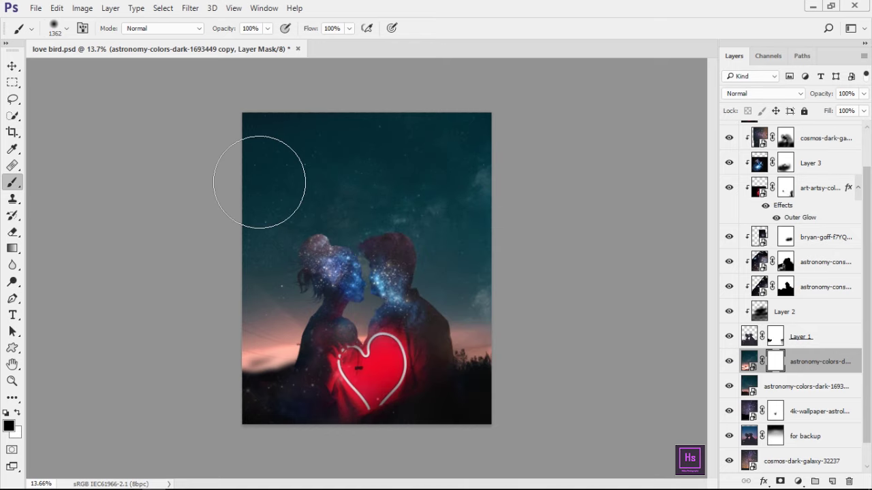
# Paint the mask to reveal stars across the top-left sky, the couple and the right sky.
pyautogui.moveTo(263, 181)
pyautogui.mouseDown()
pyautogui.moveTo(256, 176)
pyautogui.moveTo(272, 132)
pyautogui.moveTo(448, 145)
pyautogui.moveTo(492, 172)
pyautogui.moveTo(350, 171)
pyautogui.moveTo(288, 190)
pyautogui.moveTo(305, 175)
pyautogui.moveTo(269, 218)
pyautogui.moveTo(253, 312)
pyautogui.moveTo(253, 395)
pyautogui.mouseUp()
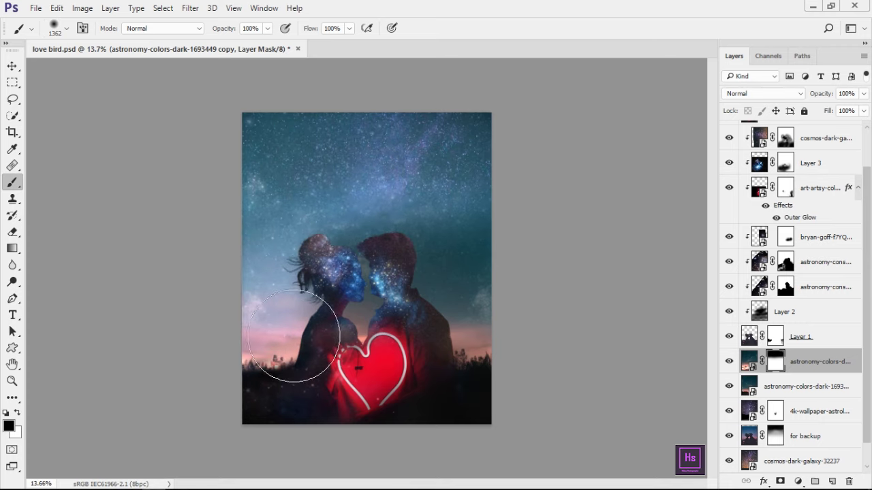
pyautogui.moveTo(294, 336)
pyautogui.mouseDown()
pyautogui.moveTo(327, 272)
pyautogui.moveTo(395, 269)
pyautogui.moveTo(505, 297)
pyautogui.moveTo(270, 234)
pyautogui.mouseUp()
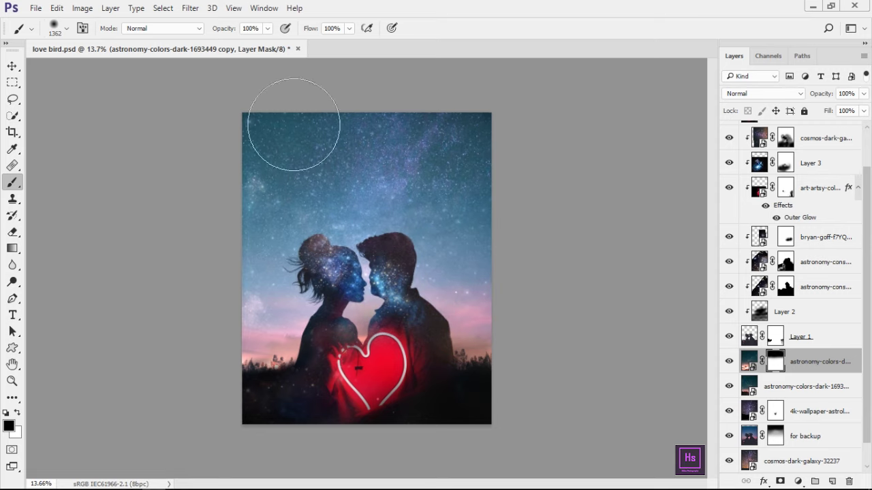
pyautogui.scroll(1, 531, 275)
pyautogui.scroll(2, 511, 276)
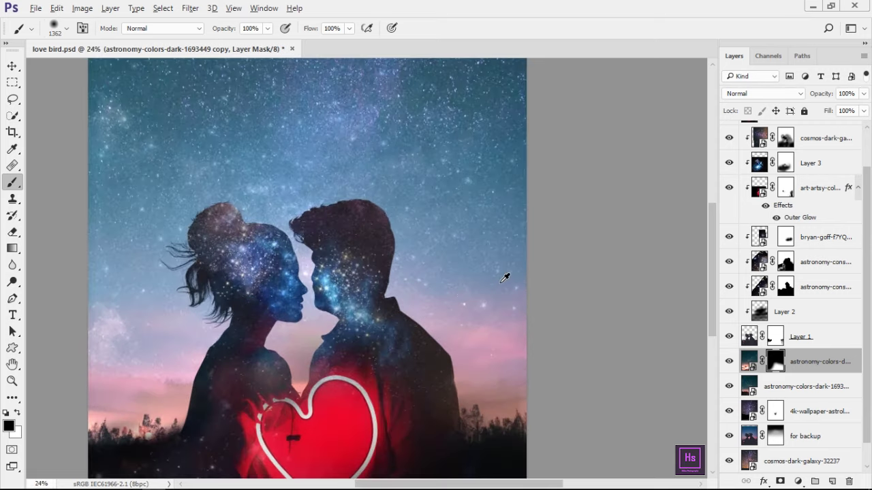
pyautogui.moveTo(497, 309); pyautogui.dragTo(590, 220)
pyautogui.scroll(-2, 577, 221)
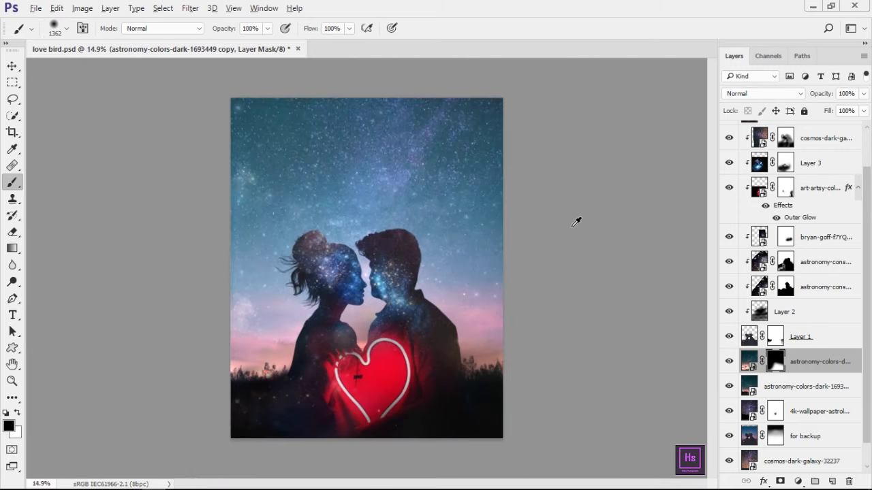
pyautogui.scroll(1, 490, 209)
pyautogui.scroll(-1, 486, 208)
pyautogui.scroll(1, 487, 209)
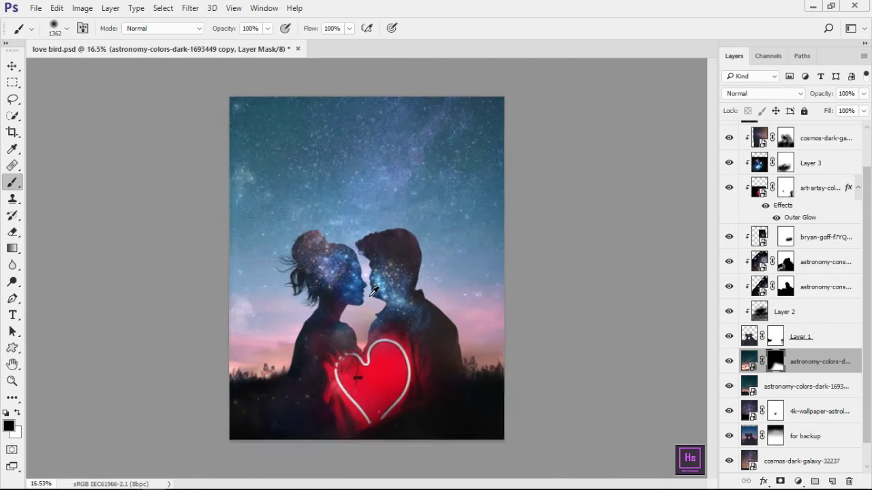
pyautogui.scroll(3, 374, 286)
pyautogui.scroll(2, 372, 289)
pyautogui.scroll(1, 378, 273)
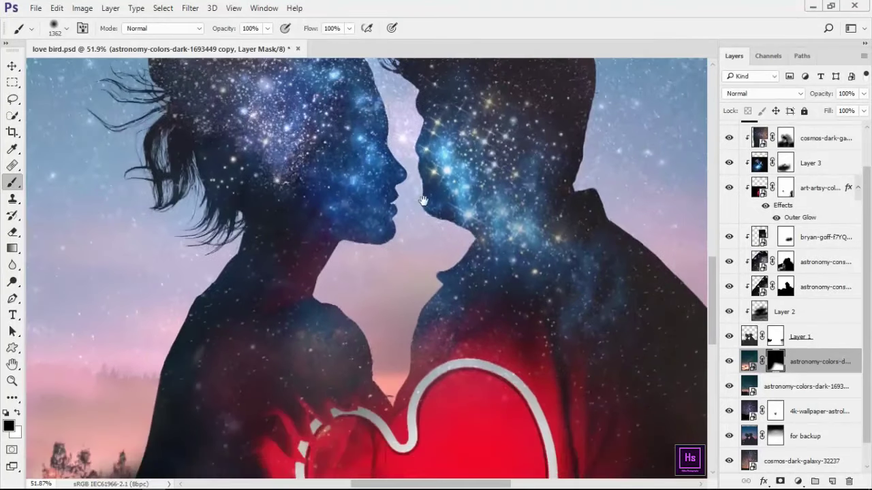
# Shrink the brush to 823 px and reveal starry texture on the man's shoulder.
pyautogui.keyDown('alt'); pyautogui.rightClick(380, 258); pyautogui.keyUp('alt')
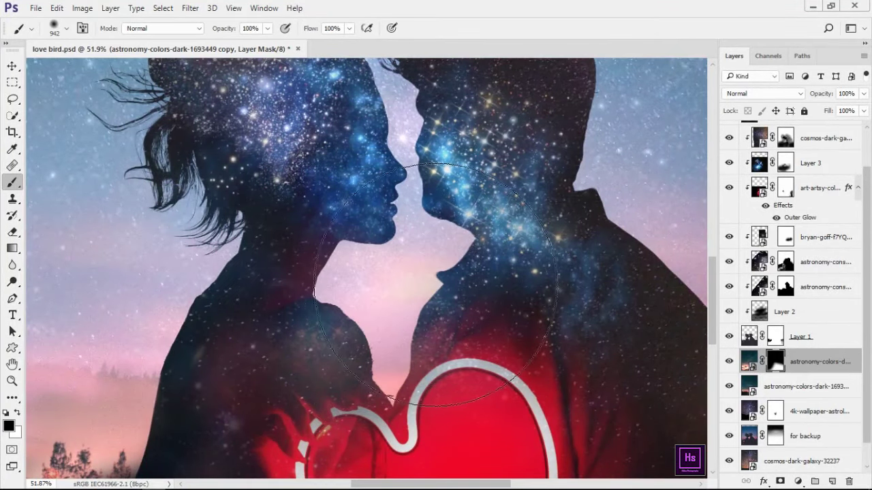
pyautogui.scroll(-1, 373, 288)
pyautogui.keyDown('alt'); pyautogui.rightClick(407, 282); pyautogui.keyUp('alt')
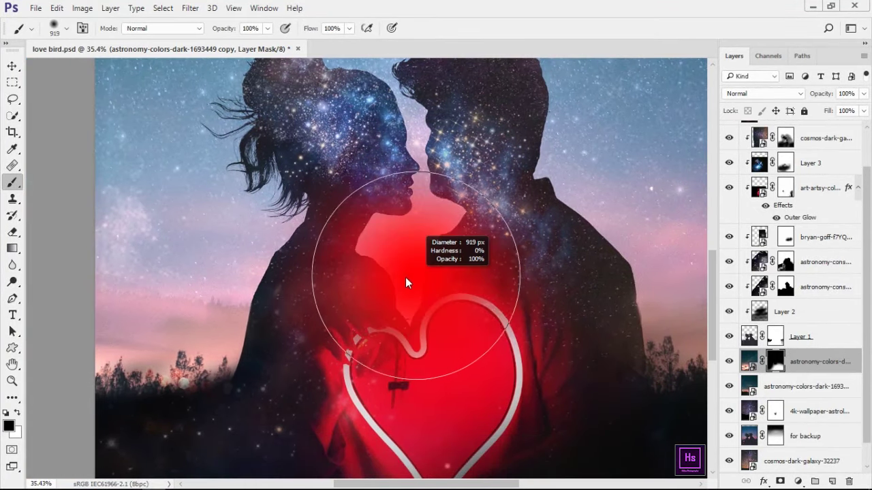
pyautogui.moveTo(423, 287); pyautogui.dragTo(467, 280)
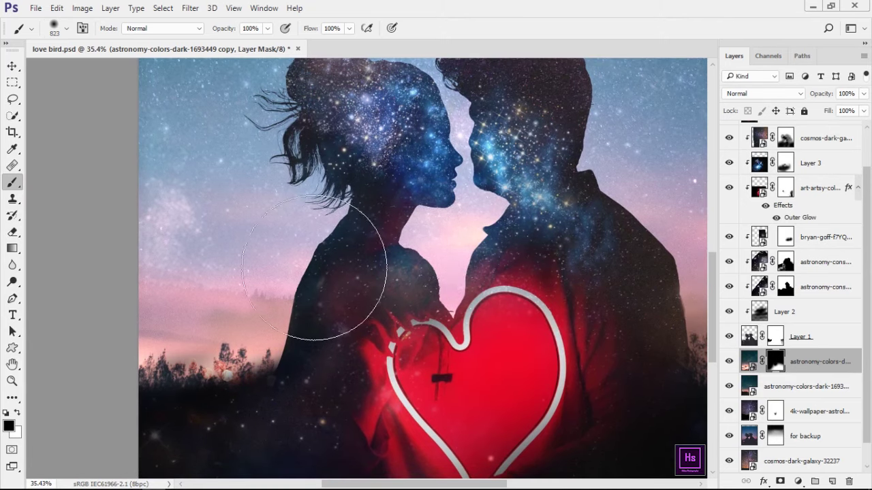
pyautogui.moveTo(392, 307)
pyautogui.mouseDown()
pyautogui.moveTo(371, 303)
pyautogui.moveTo(306, 320)
pyautogui.mouseUp()
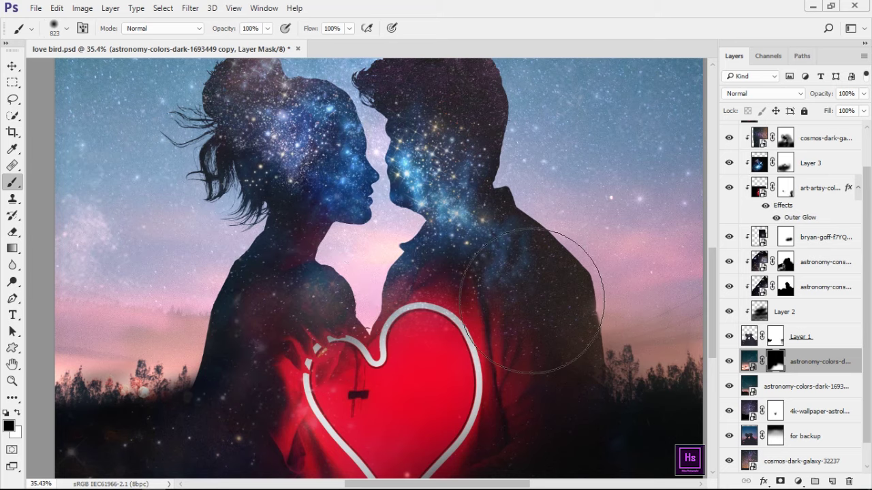
pyautogui.moveTo(551, 288); pyautogui.dragTo(556, 285)
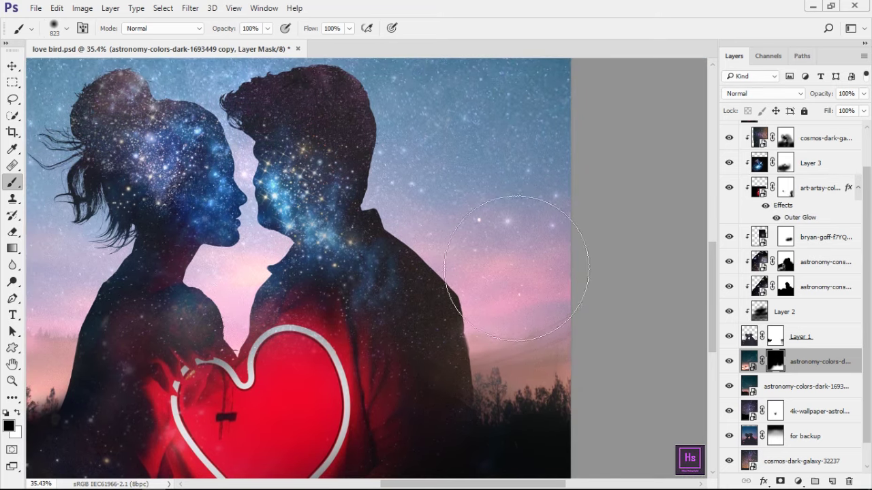
pyautogui.keyDown('alt'); pyautogui.scroll(-1, 315, 283); pyautogui.keyUp('alt')
pyautogui.keyDown('alt'); pyautogui.scroll(-3, 315, 283); pyautogui.keyUp('alt')
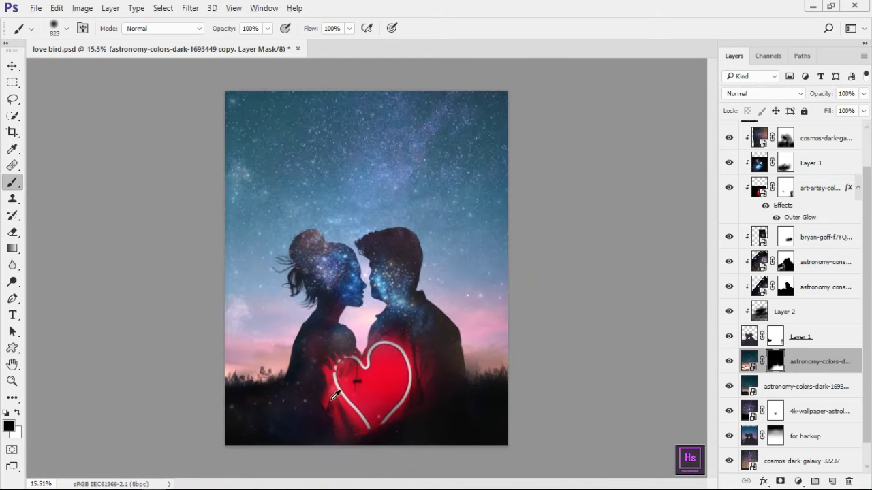
pyautogui.keyDown('alt'); pyautogui.scroll(4, 336, 384); pyautogui.keyUp('alt')
pyautogui.keyDown('alt'); pyautogui.scroll(-2, 335, 379); pyautogui.keyUp('alt')
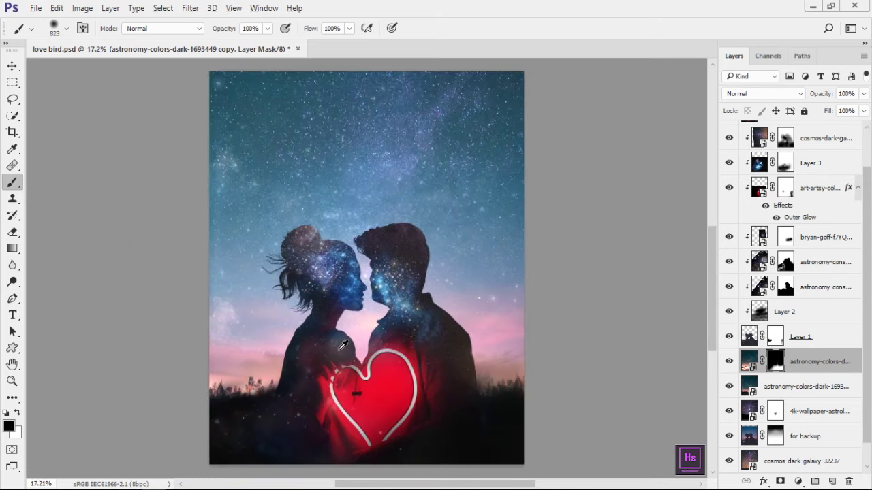
pyautogui.keyDown('alt'); pyautogui.scroll(-2, 336, 379); pyautogui.keyUp('alt')
pyautogui.keyDown('alt'); pyautogui.scroll(1, 371, 331); pyautogui.keyUp('alt')
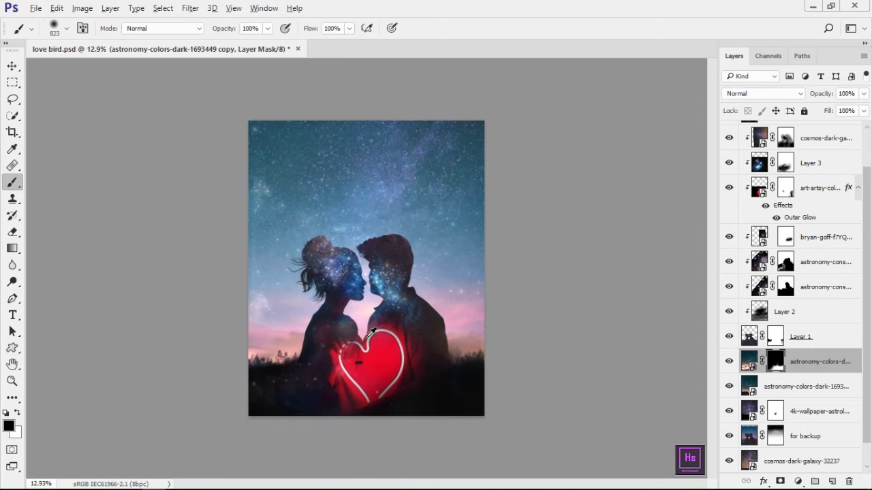
# Target the art-artsy color layer's mask with a slightly smaller white brush.
pyautogui.click(787, 188)
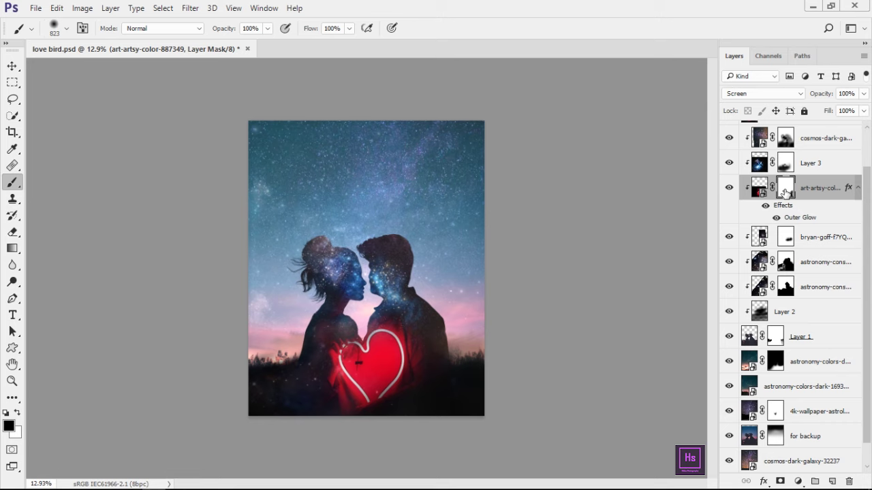
pyautogui.keyDown('alt'); pyautogui.scroll(2, 347, 345); pyautogui.keyUp('alt')
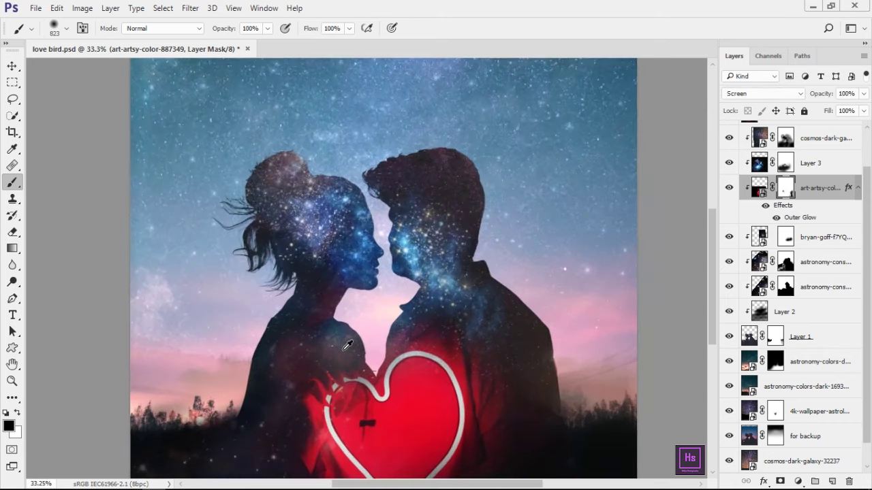
pyautogui.keyDown('alt'); pyautogui.scroll(1, 347, 345); pyautogui.keyUp('alt')
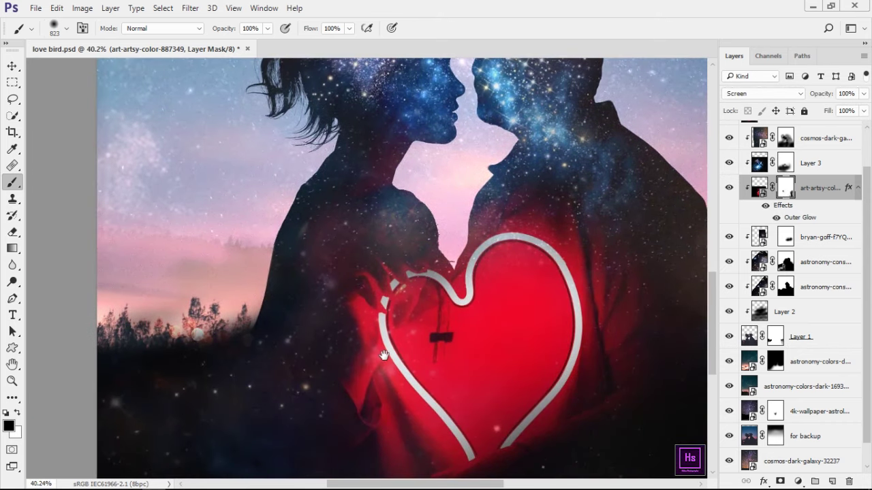
pyautogui.moveTo(383, 355); pyautogui.dragTo(386, 349)
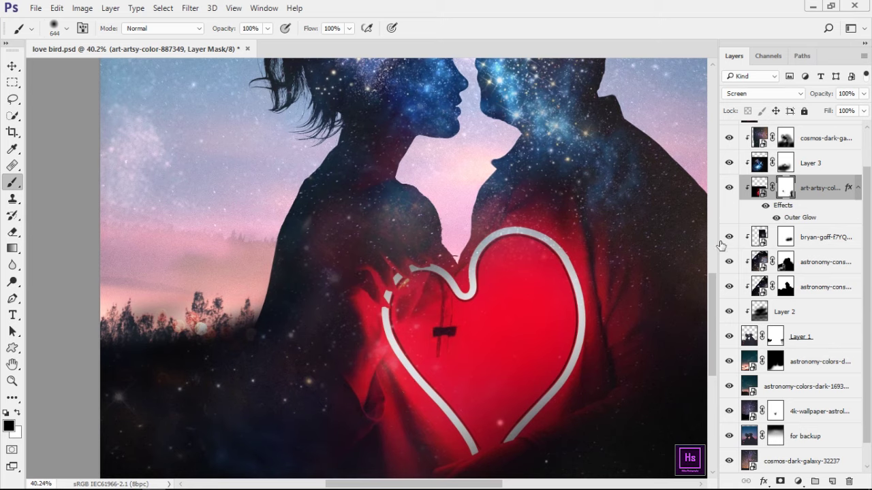
pyautogui.moveTo(443, 287); pyautogui.dragTo(391, 289)
pyautogui.press('x')
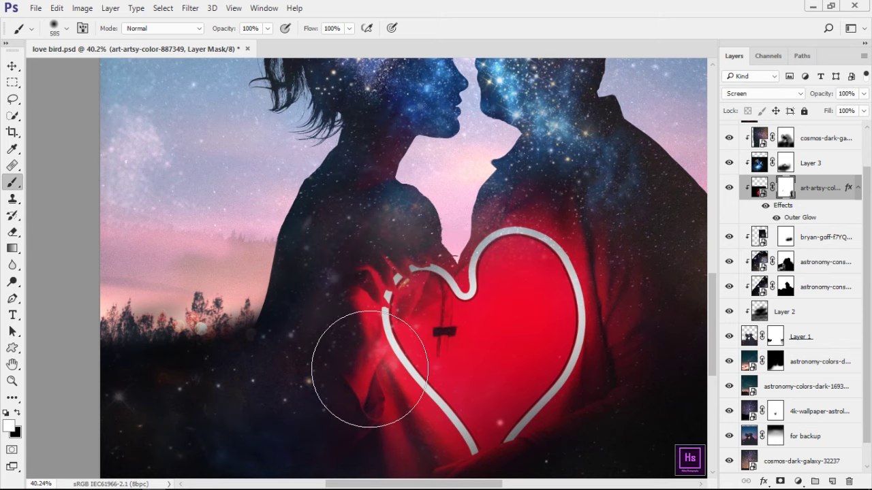
# Restore red glow at the heart's lower left, then add a Curves adjustment above the heart.
pyautogui.scroll(-1, 365, 350)
pyautogui.moveTo(438, 365); pyautogui.dragTo(352, 320)
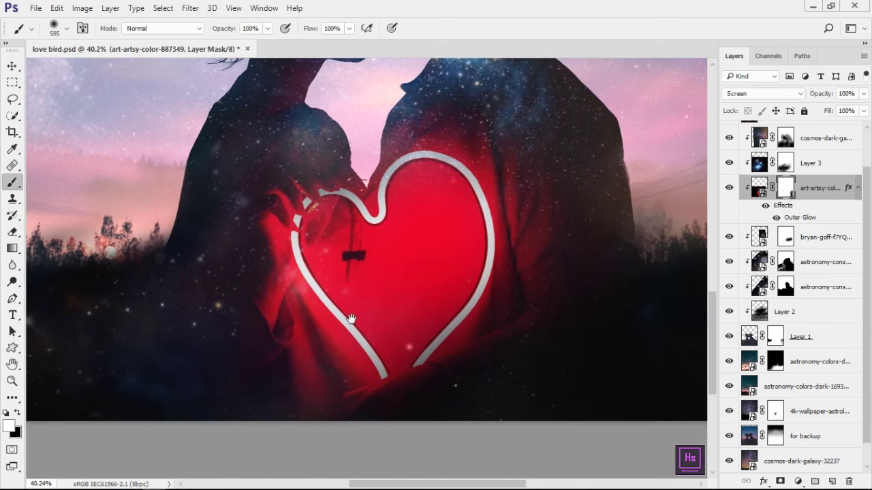
pyautogui.scroll(-3, 460, 349)
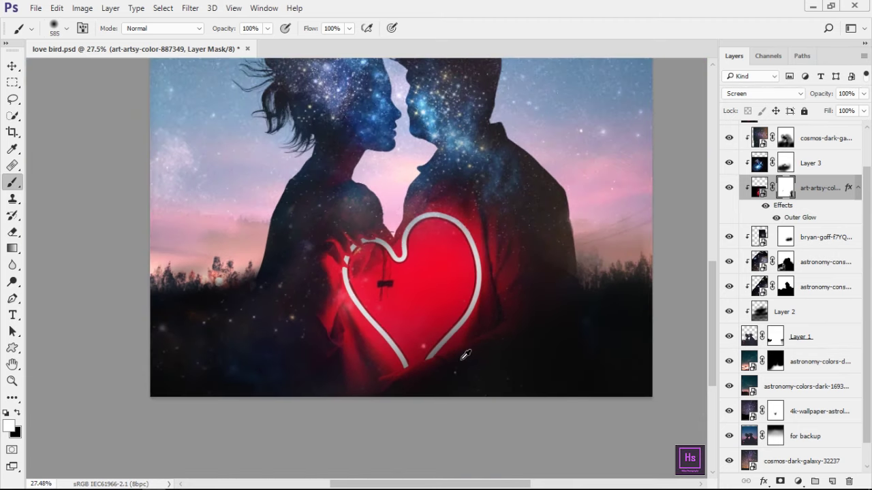
pyautogui.scroll(-1, 465, 355)
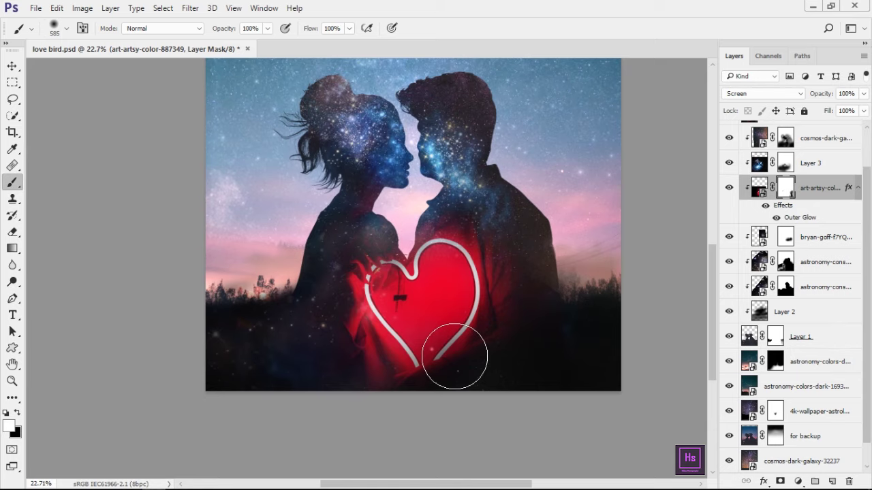
pyautogui.scroll(3, 565, 344)
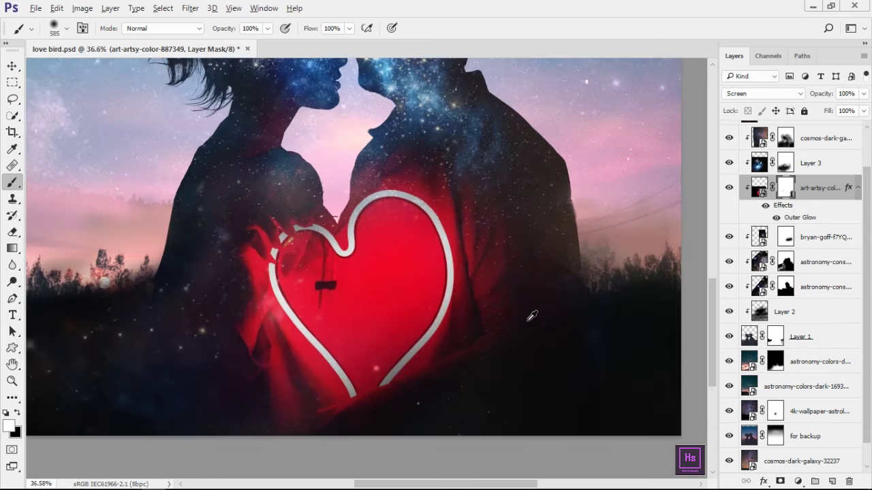
pyautogui.scroll(1, 522, 298)
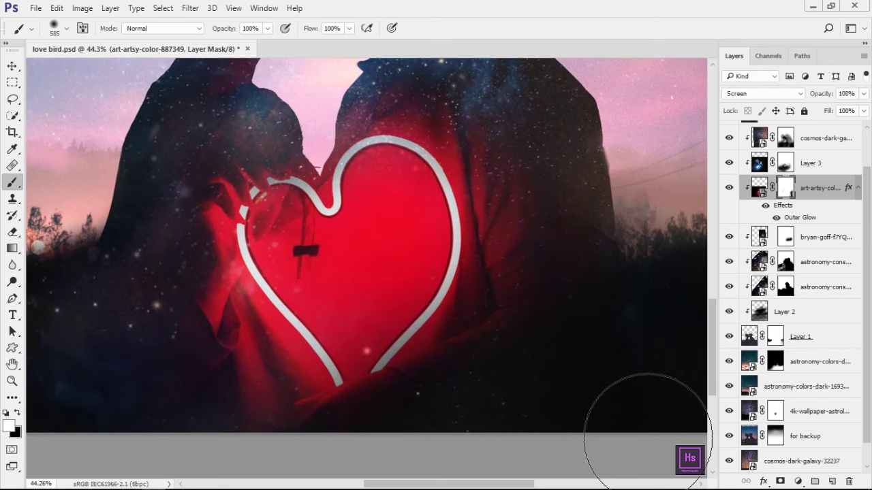
pyautogui.scroll(-2, 544, 293)
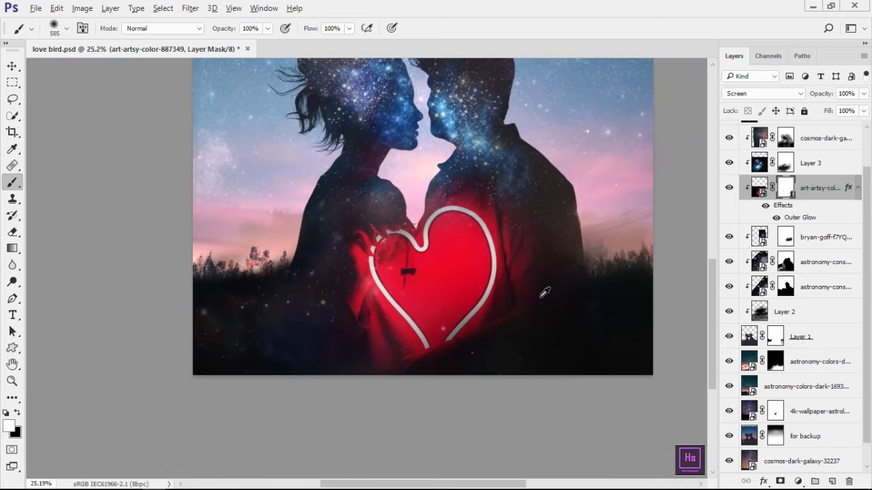
pyautogui.scroll(1, 531, 290)
pyautogui.scroll(-2, 485, 288)
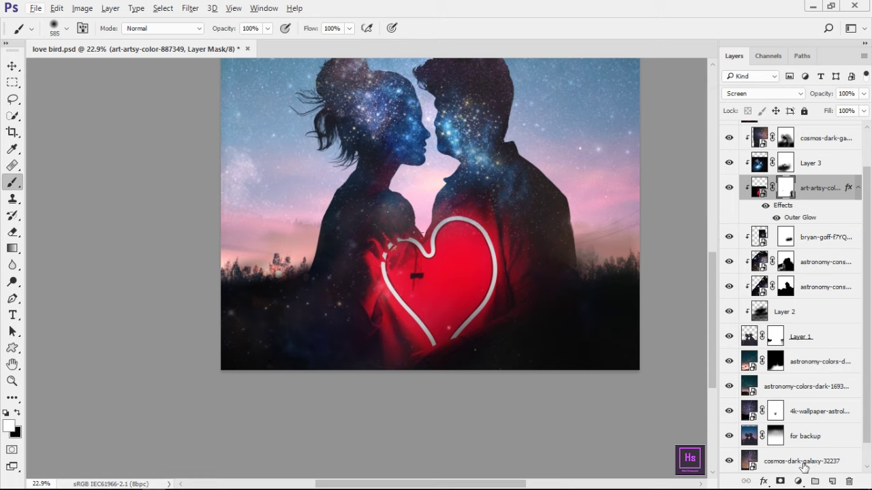
pyautogui.click(798, 482)
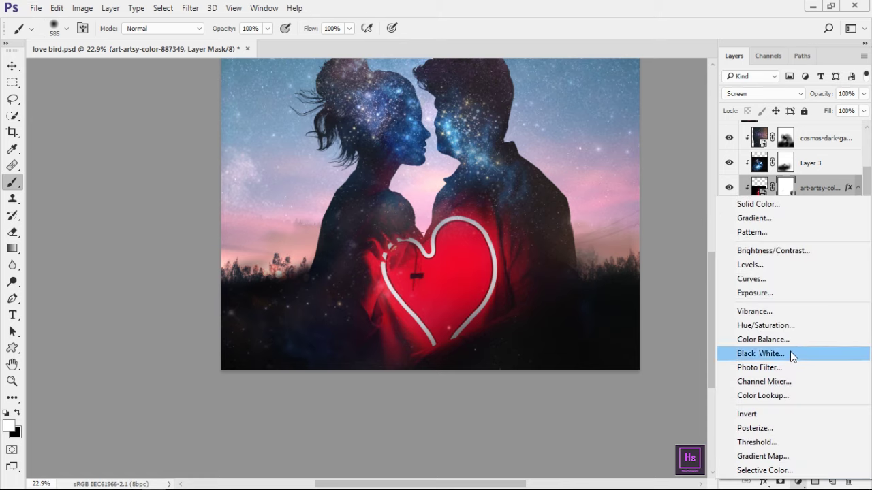
pyautogui.click(768, 279)
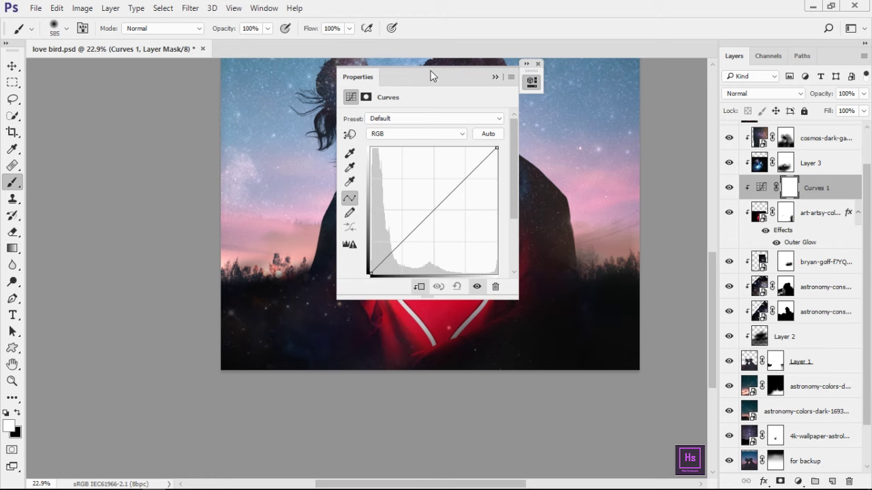
# Raise the Curves 1 curve to brighten the heart glow.
pyautogui.moveTo(430, 75); pyautogui.dragTo(661, 52)
pyautogui.moveTo(694, 159); pyautogui.dragTo(688, 133)
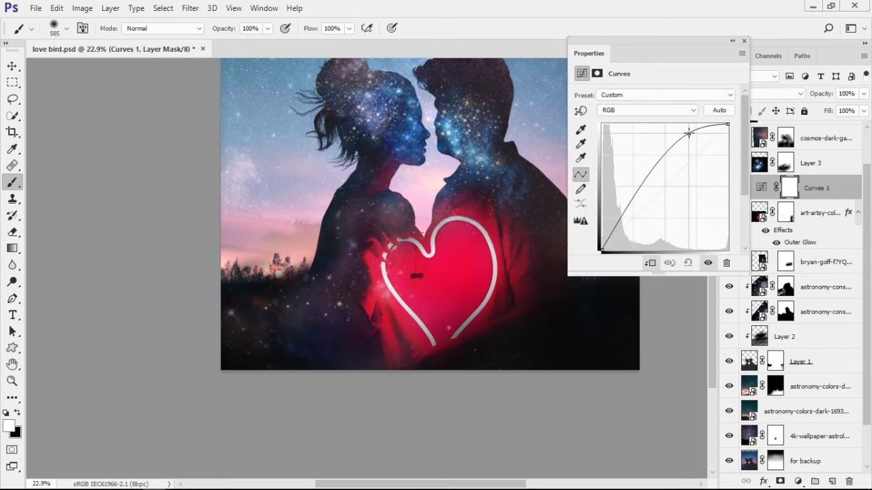
pyautogui.scroll(-2, 461, 302)
pyautogui.scroll(-2, 385, 359)
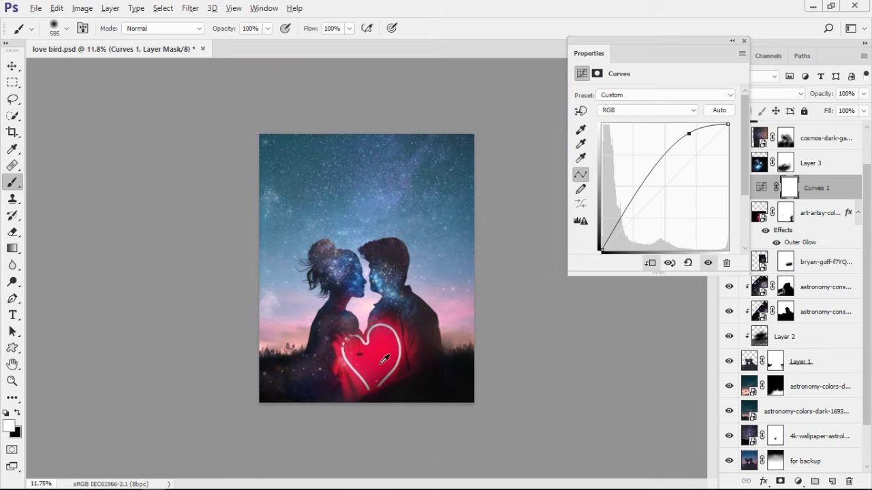
pyautogui.scroll(4, 387, 376)
pyautogui.scroll(3, 387, 377)
pyautogui.moveTo(387, 377); pyautogui.dragTo(396, 239)
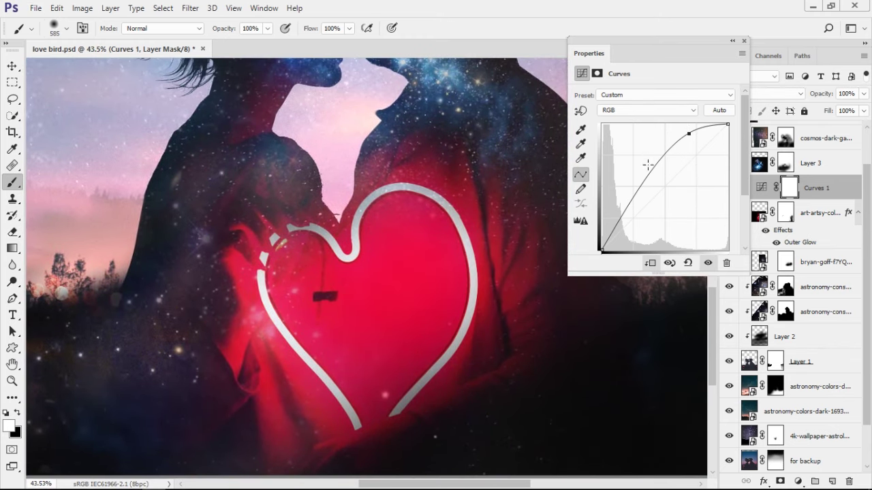
# Shape the curve into a gentle convex arch, dropping the overshooting point.
pyautogui.moveTo(647, 164); pyautogui.dragTo(618, 147)
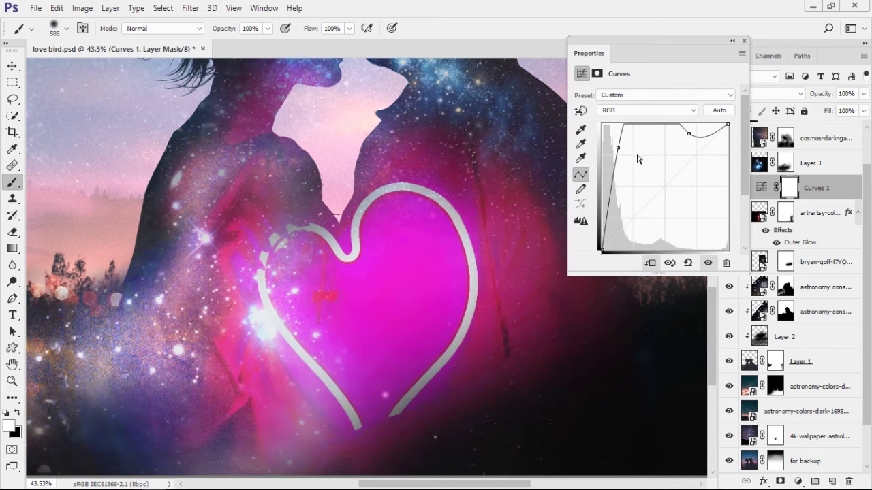
pyautogui.moveTo(618, 147)
pyautogui.mouseDown()
pyautogui.moveTo(673, 150)
pyautogui.moveTo(673, 136)
pyautogui.moveTo(708, 151)
pyautogui.moveTo(679, 141)
pyautogui.moveTo(692, 144)
pyautogui.mouseUp()
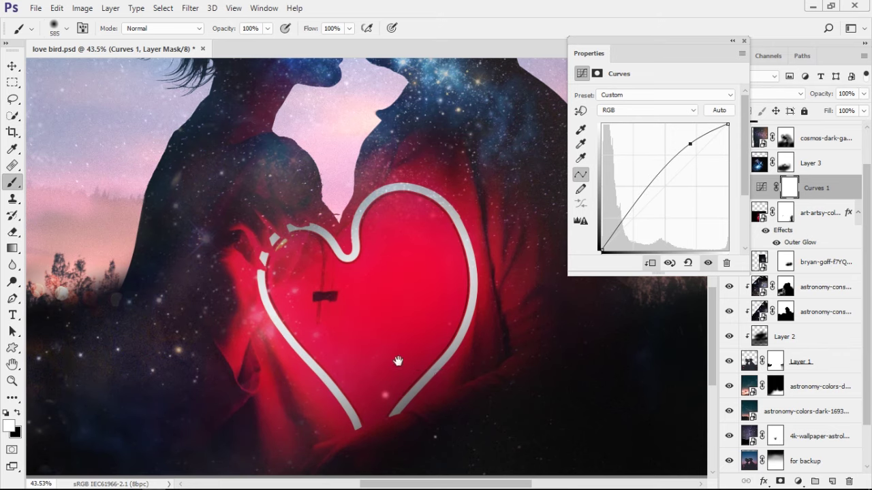
pyautogui.moveTo(397, 361); pyautogui.dragTo(320, 336)
pyautogui.moveTo(619, 215); pyautogui.dragTo(605, 204)
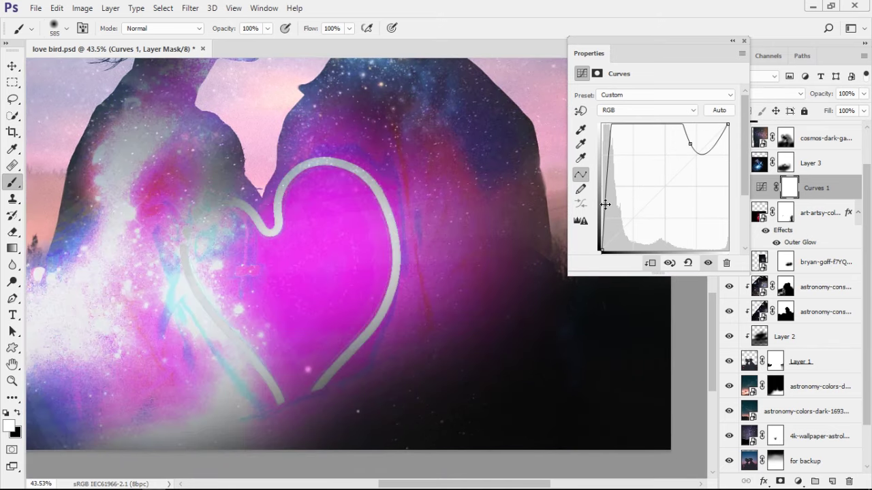
pyautogui.hotkey('ctrl', 'z')
pyautogui.moveTo(675, 150)
pyautogui.mouseDown()
pyautogui.moveTo(678, 138)
pyautogui.moveTo(686, 146)
pyautogui.mouseUp()
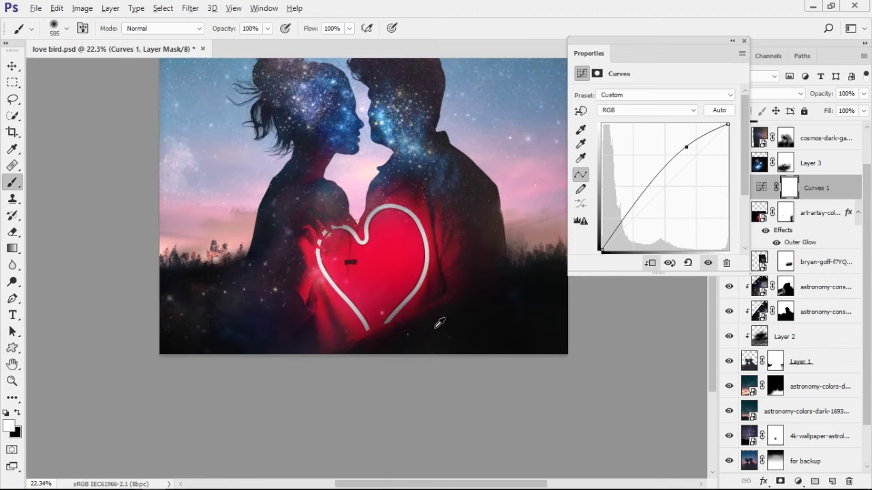
pyautogui.moveTo(478, 233)
pyautogui.mouseDown()
pyautogui.moveTo(439, 226)
pyautogui.moveTo(426, 306)
pyautogui.mouseUp()
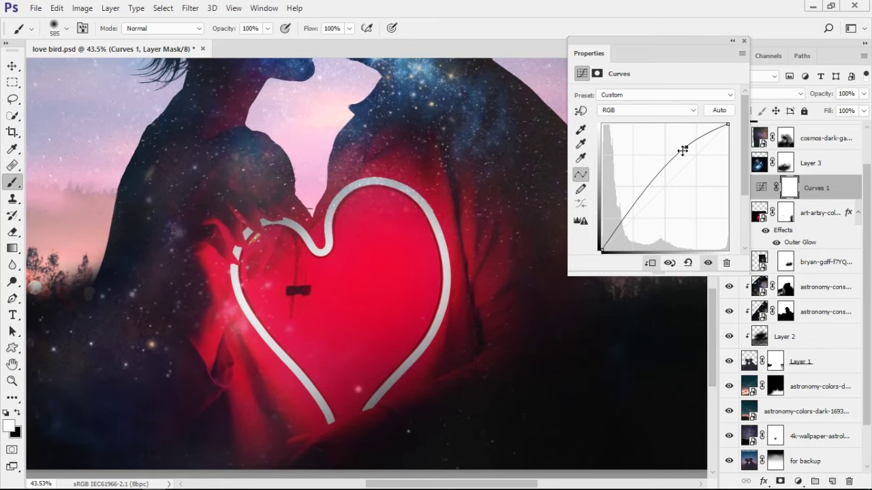
pyautogui.moveTo(687, 145)
pyautogui.mouseDown()
pyautogui.moveTo(688, 130)
pyautogui.moveTo(695, 145)
pyautogui.mouseUp()
# Compare Curves 1 on and off, then invert its mask to hide the effect.
pyautogui.click(730, 41)
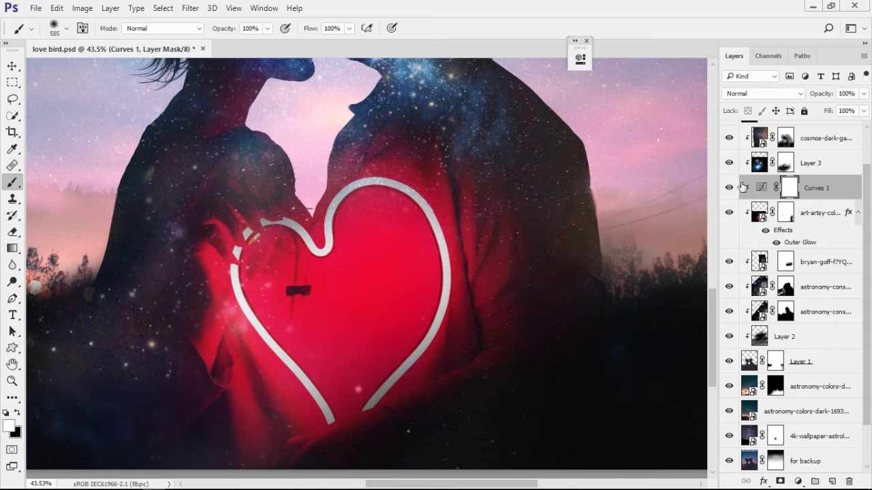
pyautogui.click(729, 188)
pyautogui.click(729, 188)
pyautogui.click(729, 188)
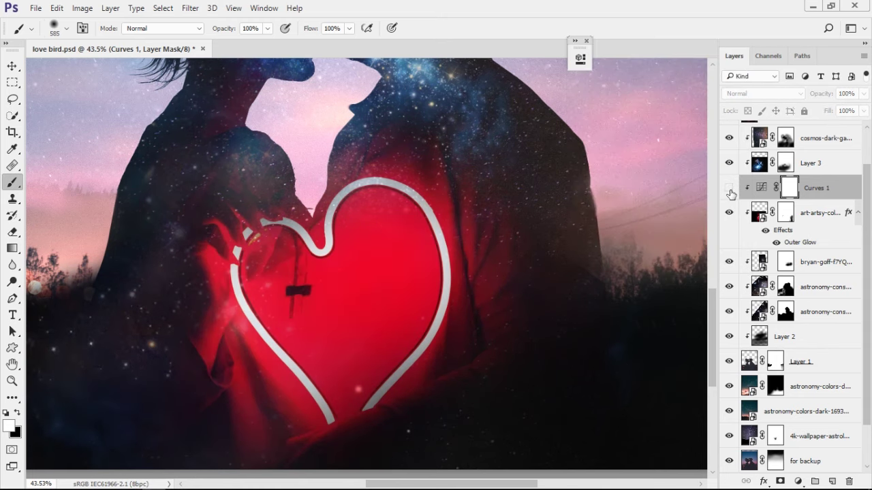
pyautogui.click(729, 188)
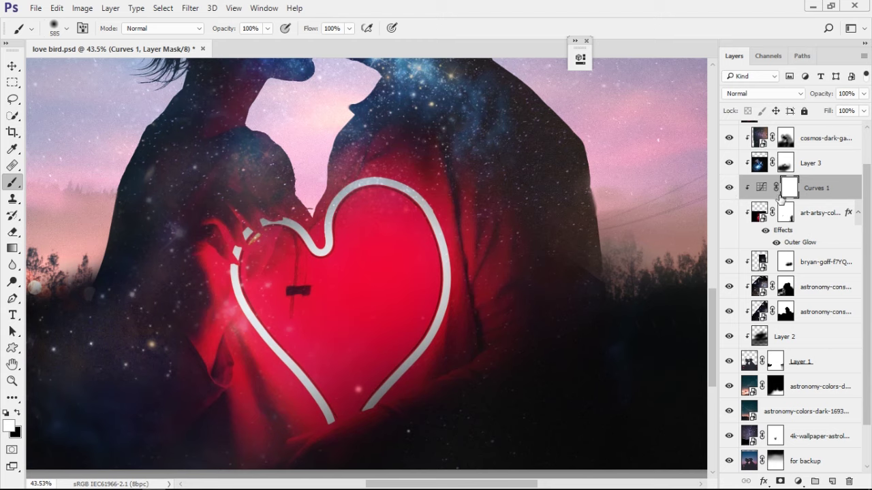
pyautogui.hotkey('ctrl', 'i')
# Paint black on the heart glow layer's mask to fade the red glow on the man's chest.
pyautogui.press('[')
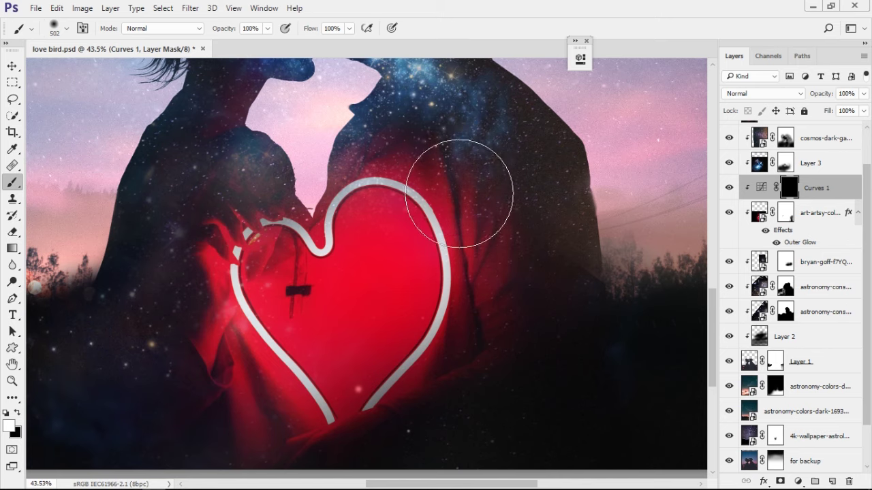
pyautogui.moveTo(521, 226); pyautogui.dragTo(543, 321)
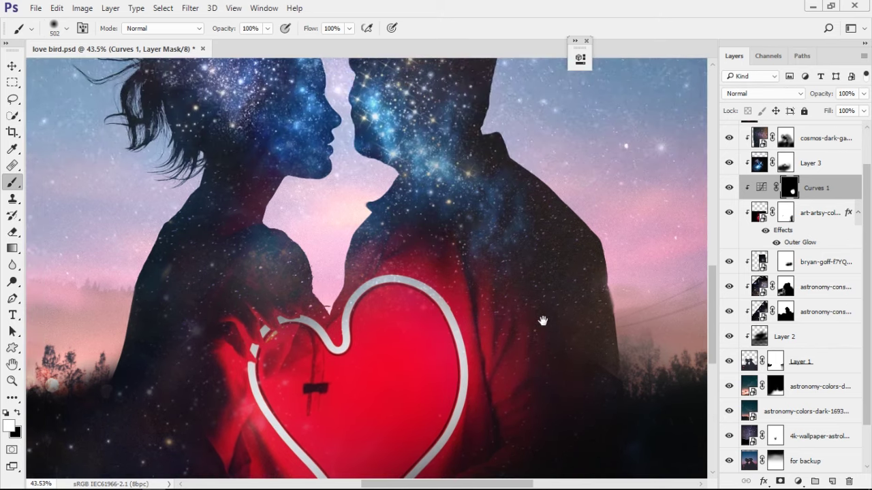
pyautogui.moveTo(506, 288); pyautogui.dragTo(501, 265)
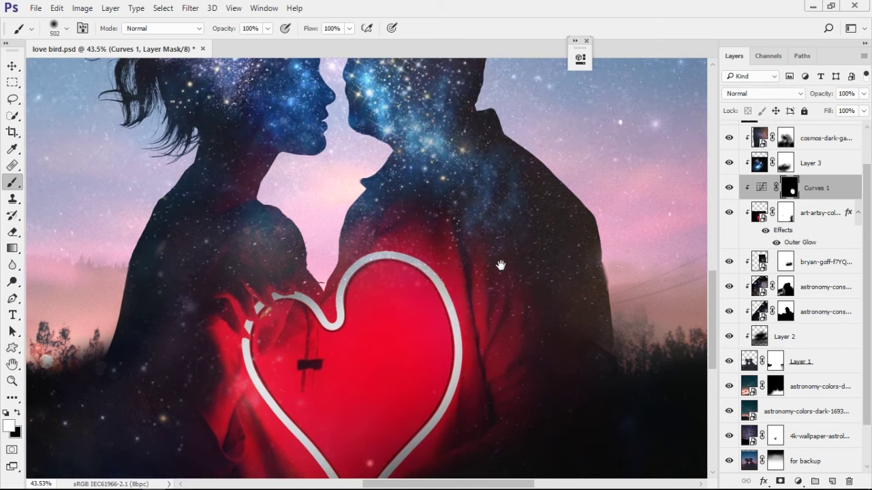
pyautogui.click(783, 213)
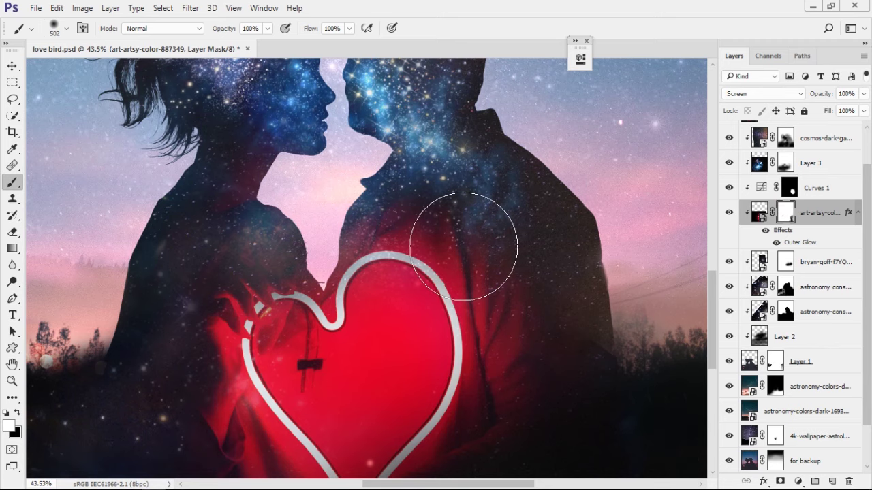
pyautogui.press('x')
pyautogui.moveTo(477, 225)
pyautogui.mouseDown()
pyautogui.moveTo(452, 253)
pyautogui.moveTo(477, 243)
pyautogui.moveTo(452, 218)
pyautogui.mouseUp()
pyautogui.press('x')
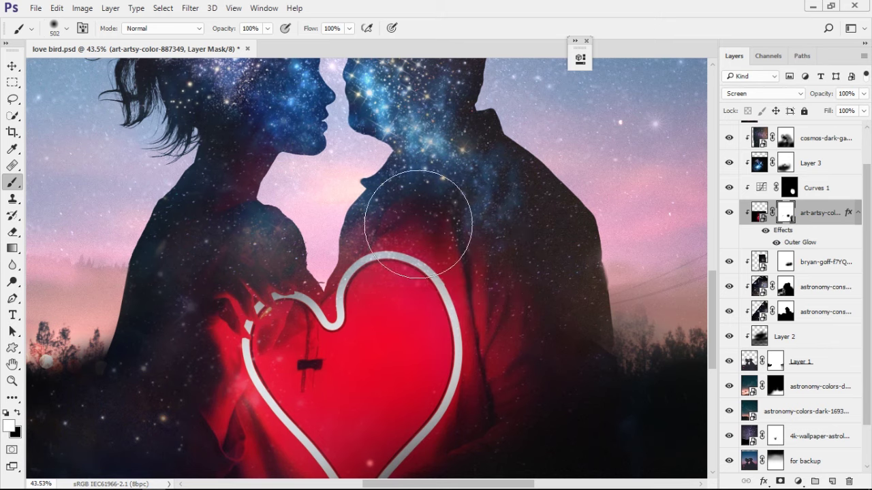
# Set the heart glow layer to Normal blend mode and restore glow on the man's chest.
pyautogui.click(761, 93)
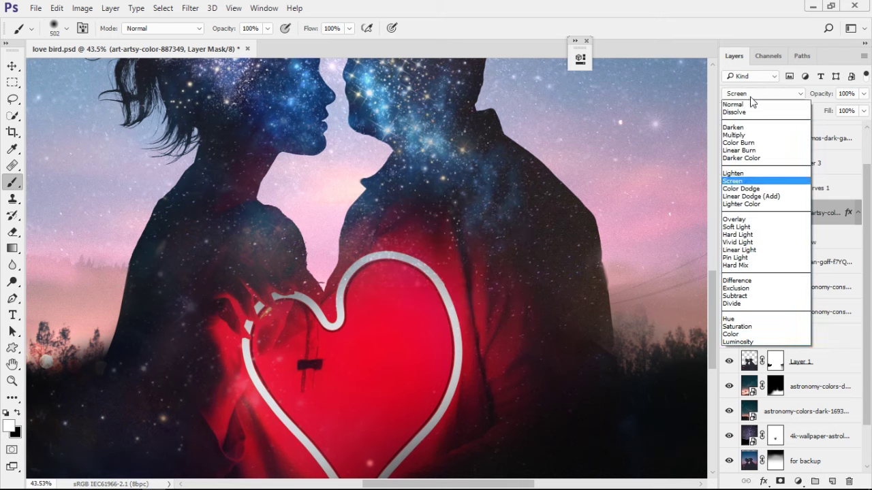
pyautogui.click(742, 100)
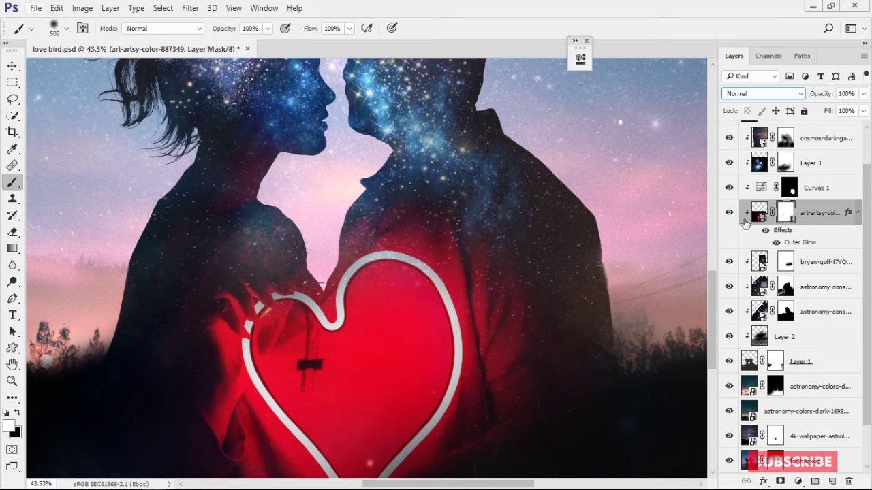
pyautogui.moveTo(683, 236)
pyautogui.mouseDown()
pyautogui.moveTo(389, 273)
pyautogui.moveTo(312, 369)
pyautogui.moveTo(446, 351)
pyautogui.mouseUp()
pyautogui.hotkey('alt', 'v')
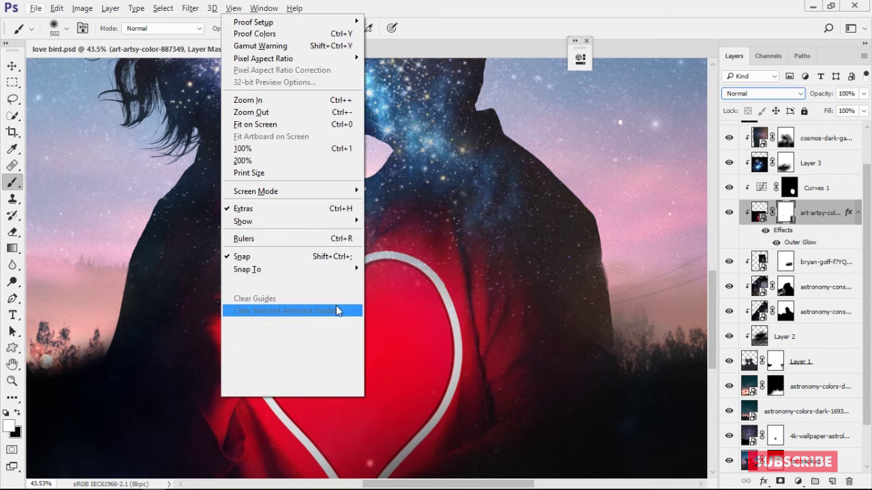
pyautogui.press('Escape')
pyautogui.press('v')
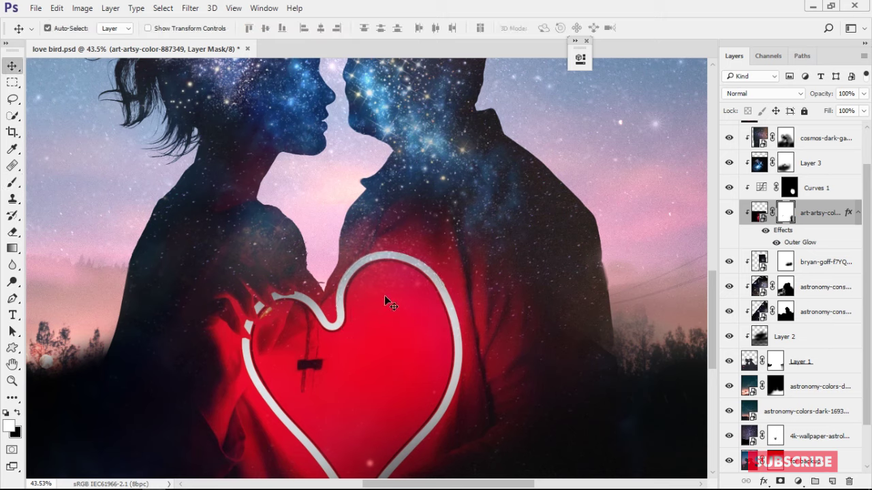
pyautogui.moveTo(385, 295); pyautogui.dragTo(387, 343)
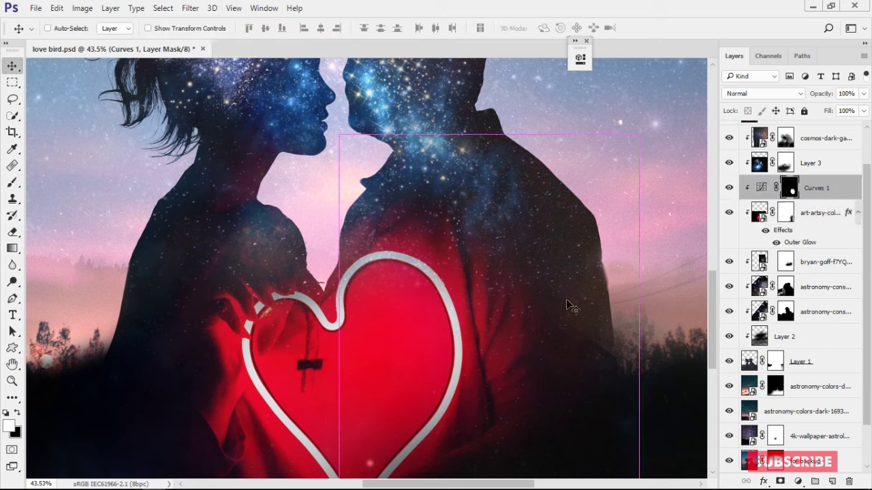
# Try moving the heart glow layer lower with Free Transform, then cancel it.
pyautogui.click(760, 217)
pyautogui.hotkey('ctrl', 't')
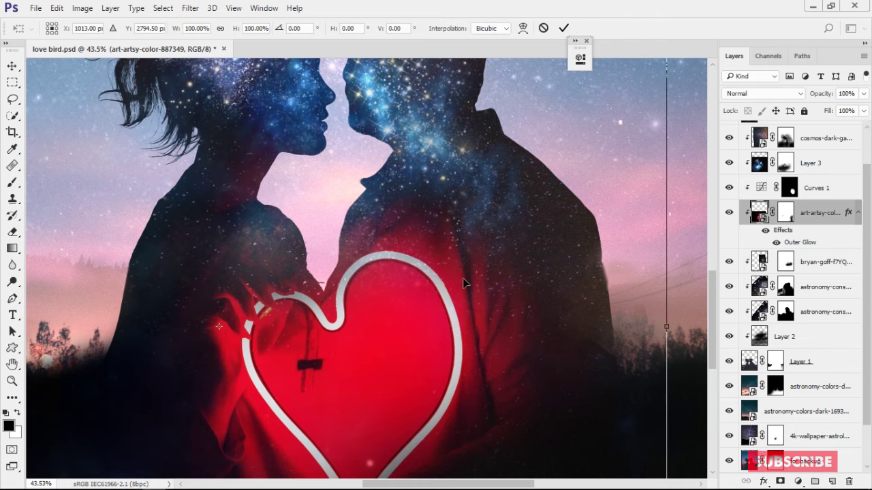
pyautogui.hotkey('ctrl', '0')
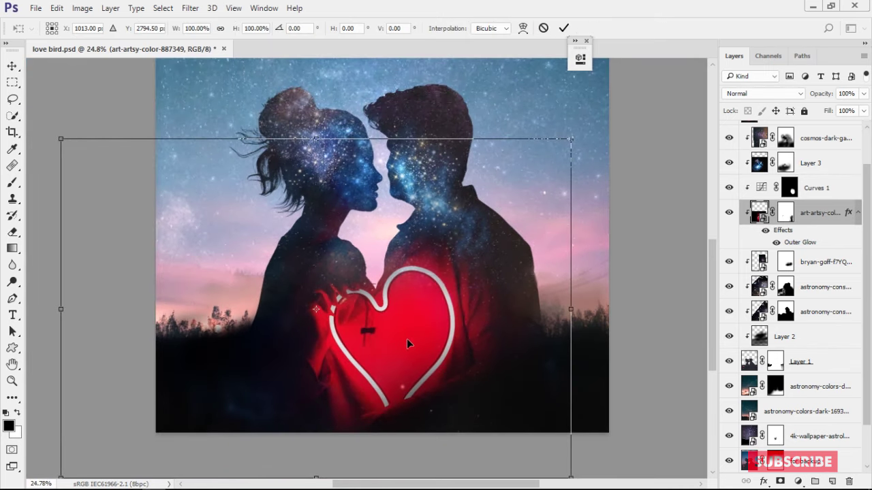
pyautogui.moveTo(417, 312)
pyautogui.mouseDown()
pyautogui.moveTo(422, 392)
pyautogui.moveTo(418, 301)
pyautogui.mouseUp()
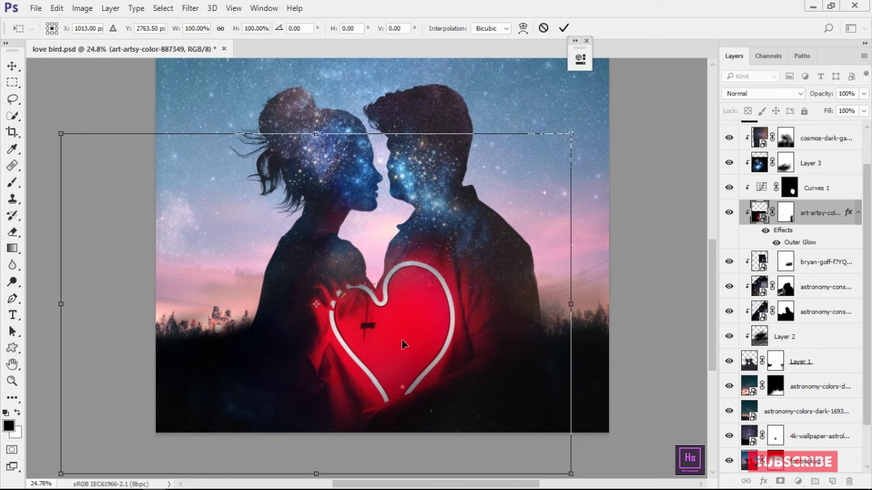
pyautogui.click(544, 28)
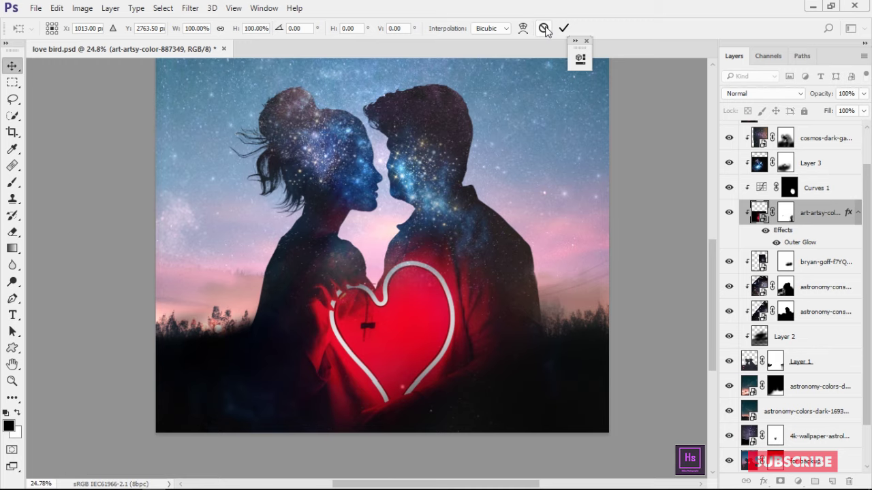
pyautogui.scroll(3, 443, 313)
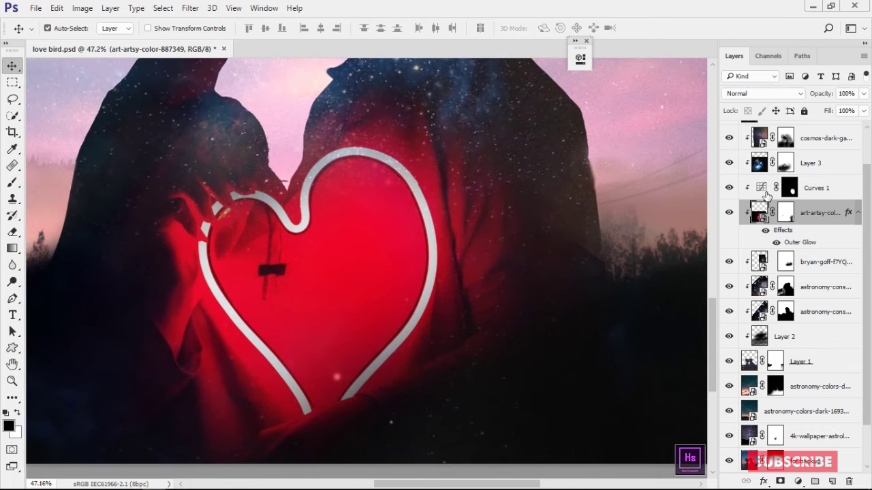
# Set the heart glow layer to Screen and make the Curves 1 mask the editing target.
pyautogui.click(788, 188)
pyautogui.moveTo(380, 294); pyautogui.dragTo(374, 293)
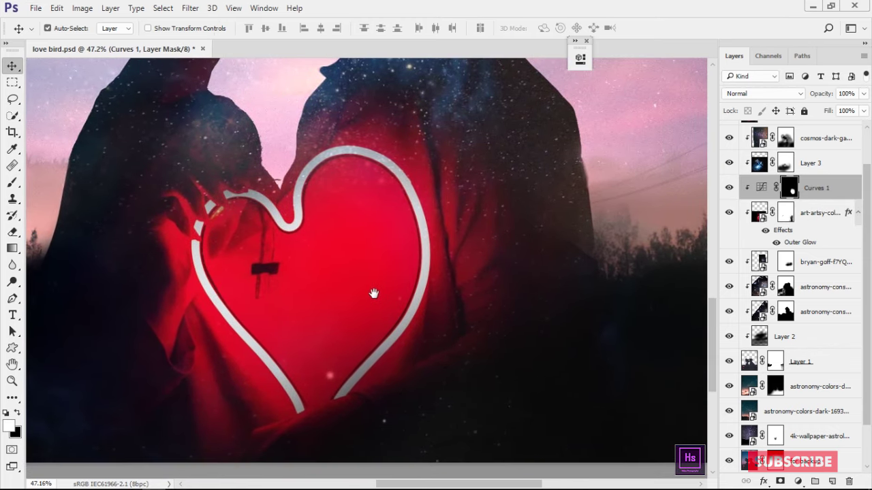
pyautogui.click(762, 212)
pyautogui.click(759, 94)
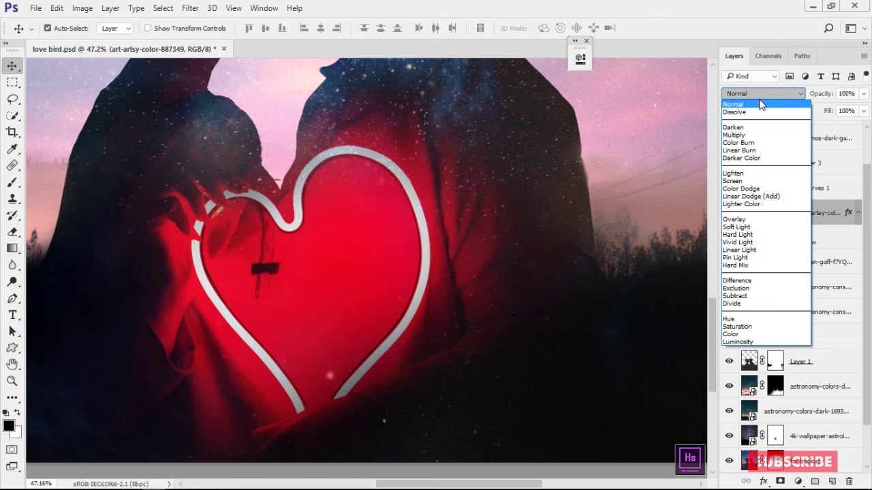
pyautogui.click(749, 181)
pyautogui.moveTo(506, 280); pyautogui.dragTo(522, 266)
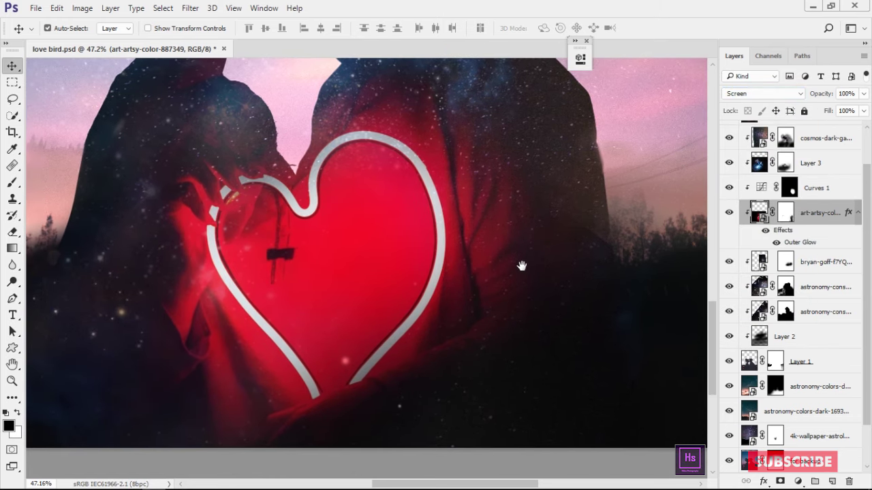
pyautogui.click(787, 213)
pyautogui.click(789, 190)
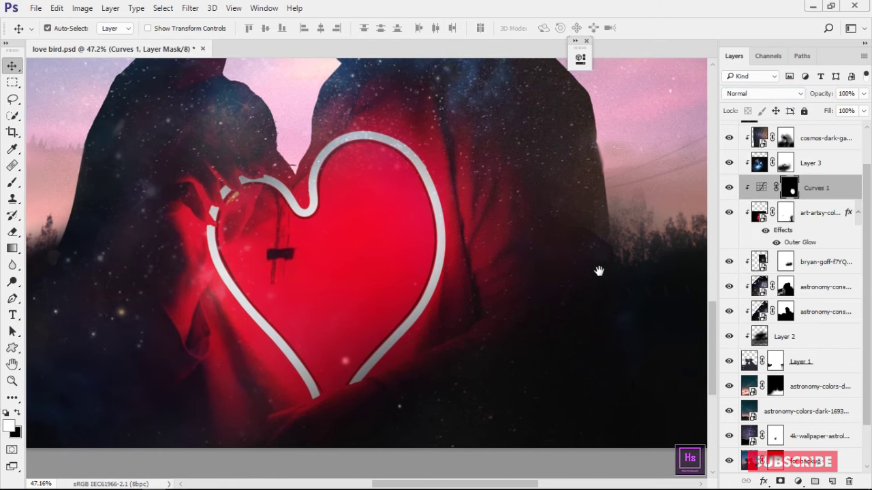
pyautogui.moveTo(468, 294); pyautogui.dragTo(458, 289)
# Paint white on the Curves 1 mask to spread glow over the hands beside the heart.
pyautogui.press('b')
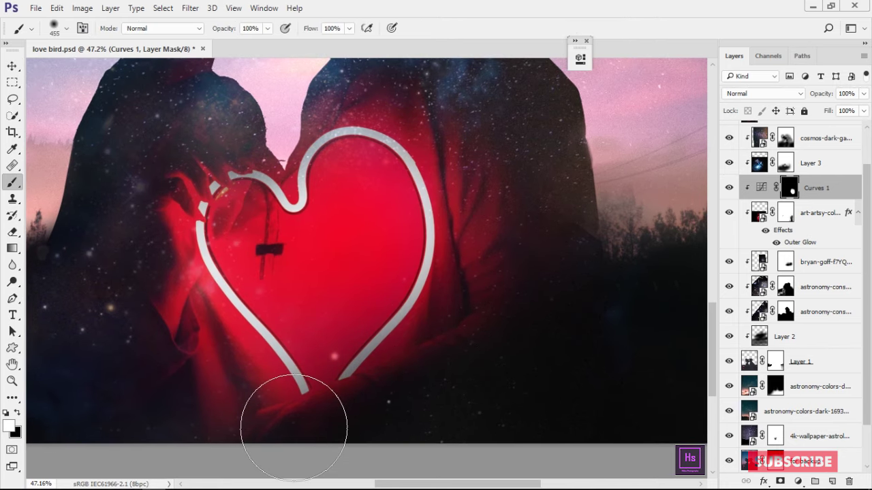
pyautogui.moveTo(473, 322); pyautogui.dragTo(527, 373)
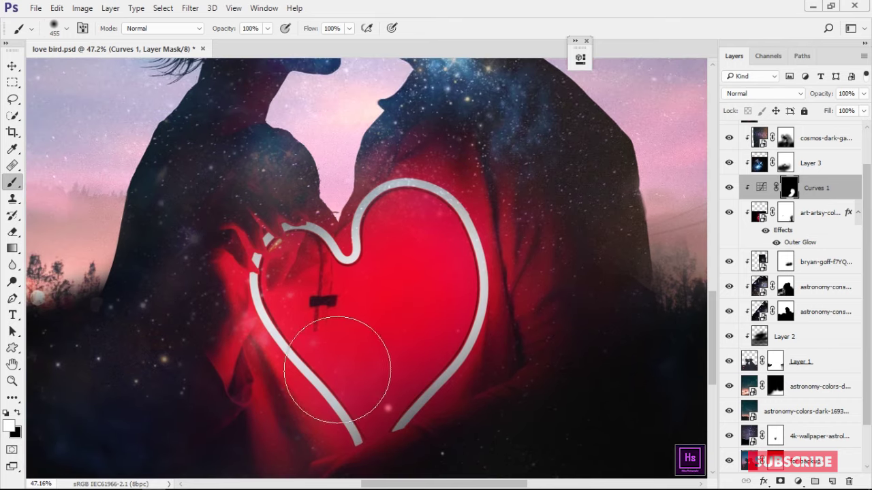
pyautogui.moveTo(249, 366)
pyautogui.mouseDown()
pyautogui.moveTo(219, 362)
pyautogui.moveTo(282, 387)
pyautogui.mouseUp()
pyautogui.scroll(2, 286, 327)
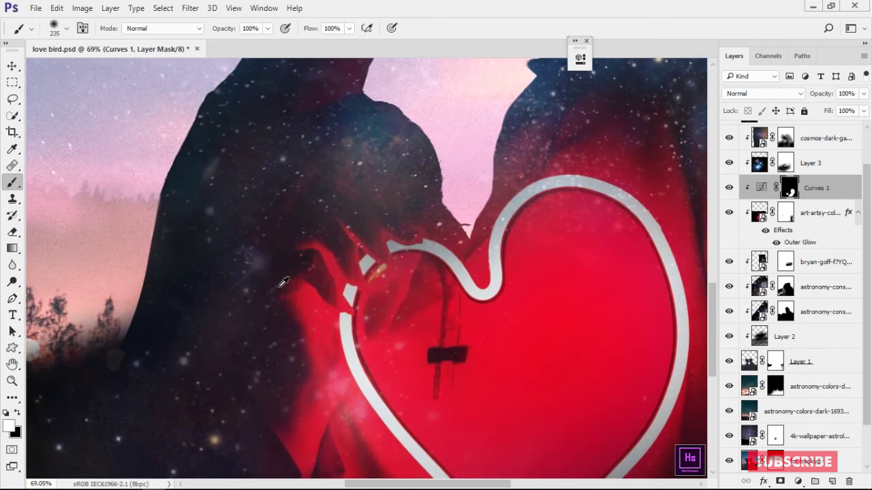
pyautogui.scroll(1, 282, 306)
pyautogui.scroll(1, 276, 282)
pyautogui.moveTo(273, 275); pyautogui.dragTo(246, 275)
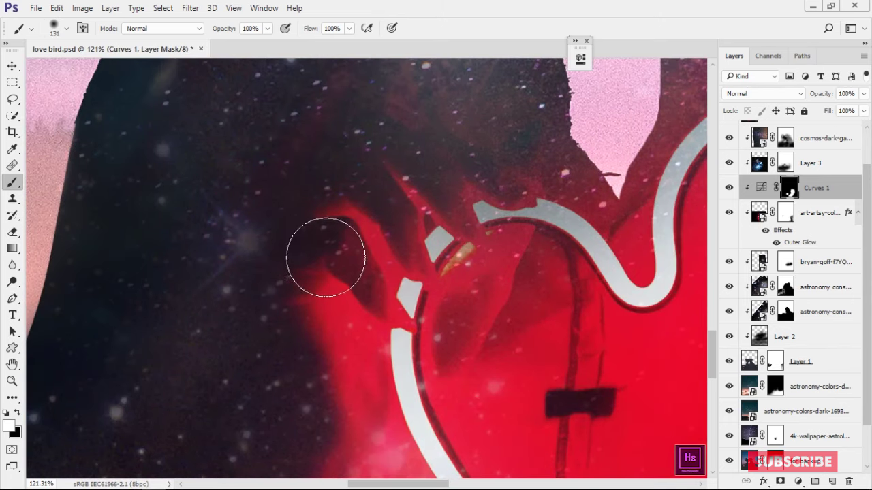
pyautogui.moveTo(332, 178)
pyautogui.mouseDown()
pyautogui.moveTo(424, 146)
pyautogui.moveTo(565, 153)
pyautogui.mouseUp()
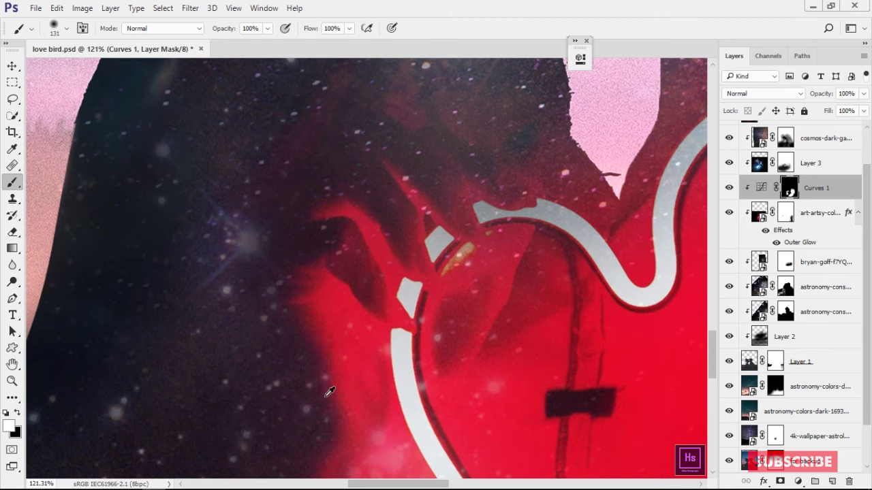
# Zoom around the heart's left side to inspect the painted glow.
pyautogui.scroll(-2, 339, 410)
pyautogui.moveTo(338, 410); pyautogui.dragTo(325, 345)
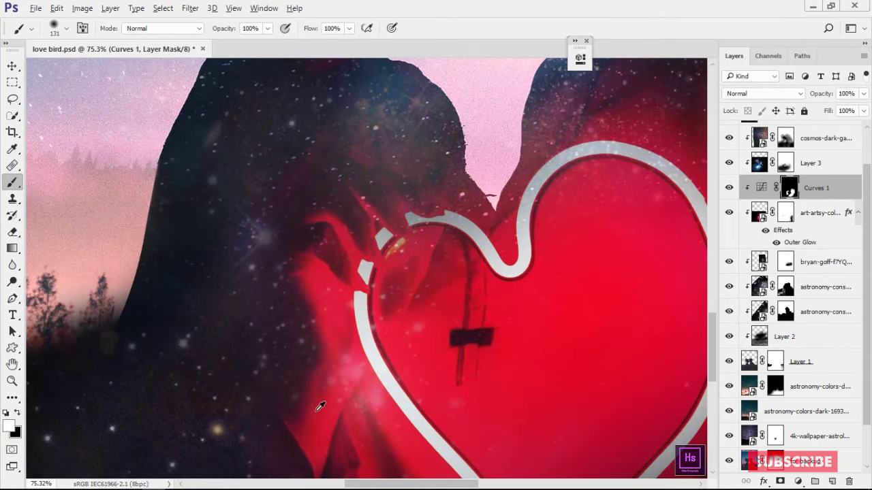
pyautogui.scroll(-3, 321, 407)
pyautogui.scroll(-2, 368, 423)
pyautogui.scroll(-1, 421, 439)
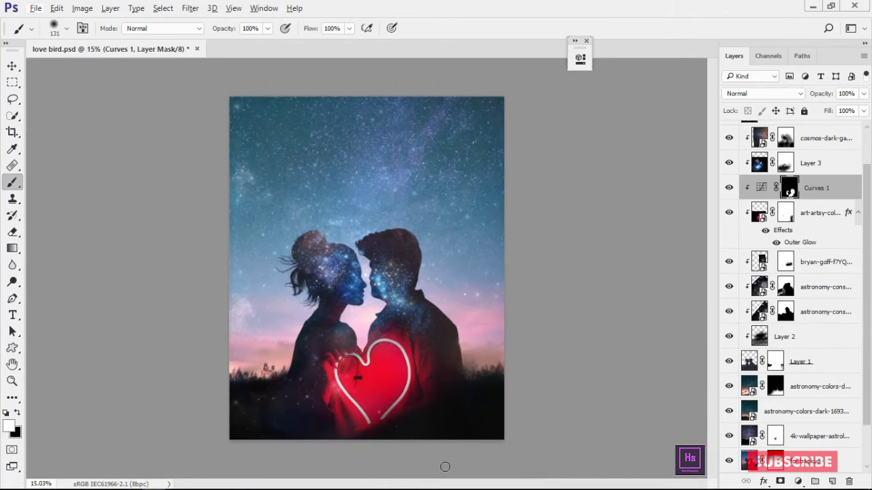
pyautogui.scroll(3, 424, 399)
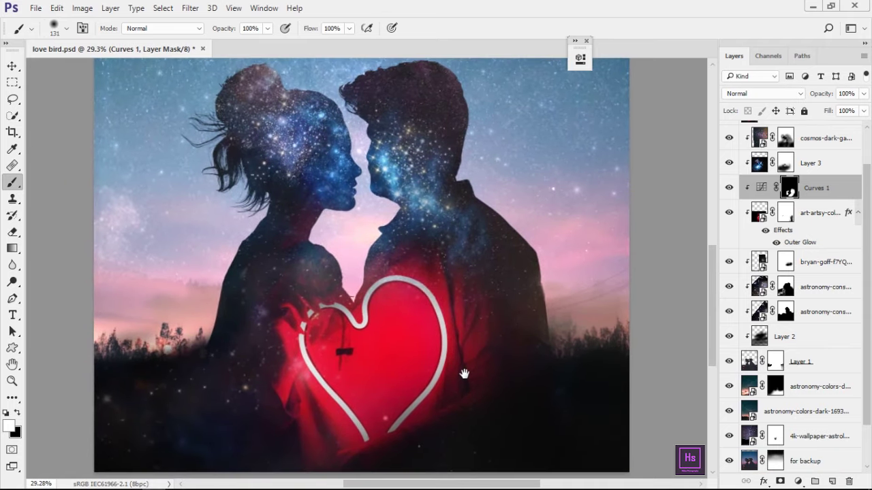
pyautogui.scroll(2, 397, 356)
pyautogui.scroll(1, 452, 365)
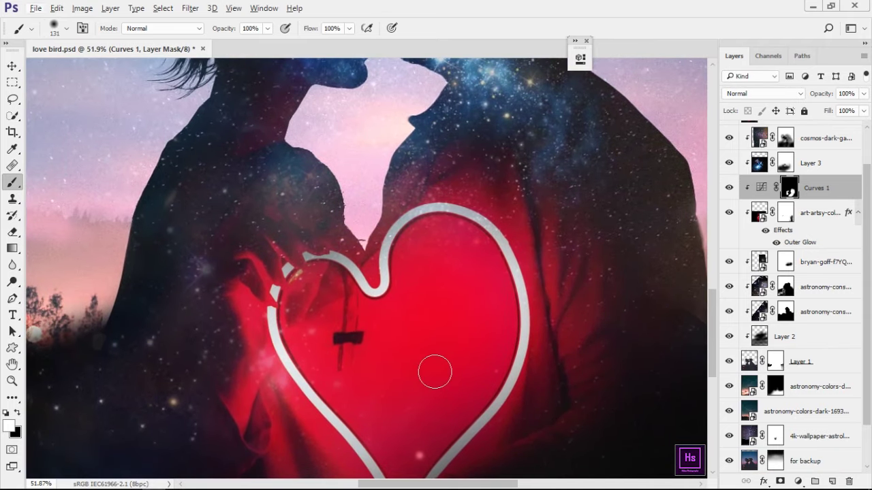
pyautogui.scroll(-3, 436, 365)
pyautogui.scroll(-2, 439, 363)
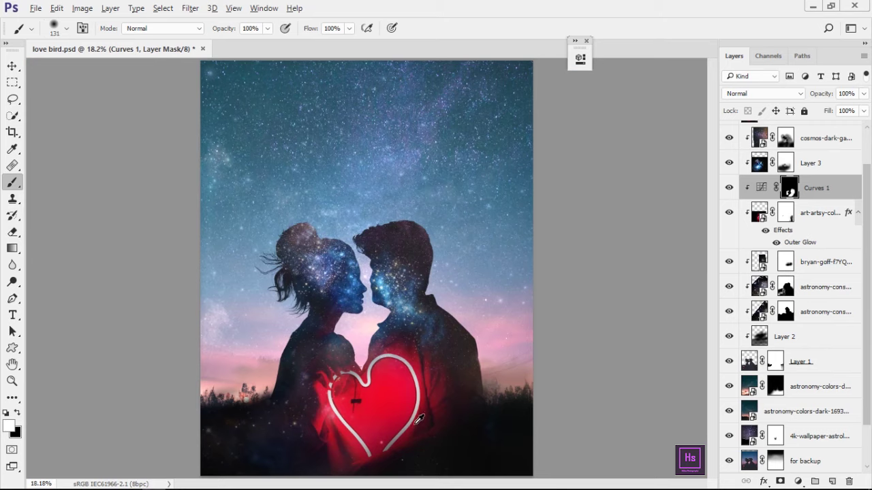
pyautogui.scroll(1, 365, 414)
pyautogui.scroll(2, 366, 414)
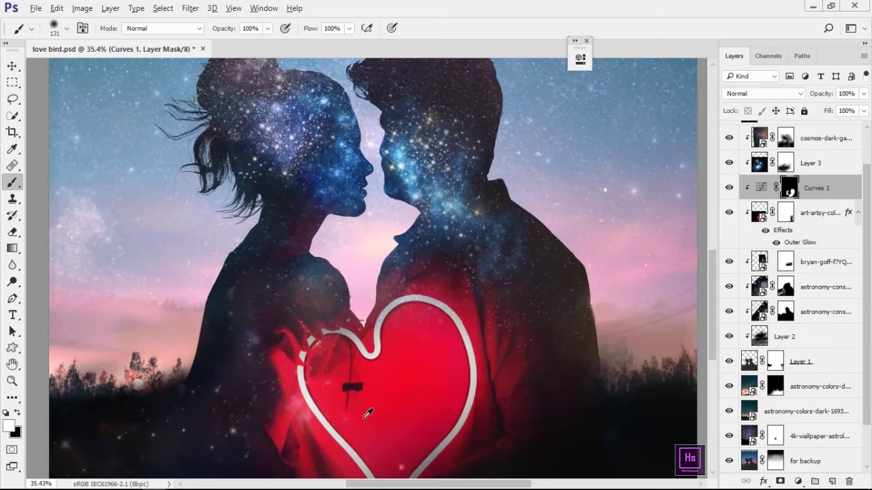
pyautogui.scroll(2, 368, 413)
# Hide Curves 1 to compare before and after, then recentre the view on the heart.
pyautogui.click(729, 188)
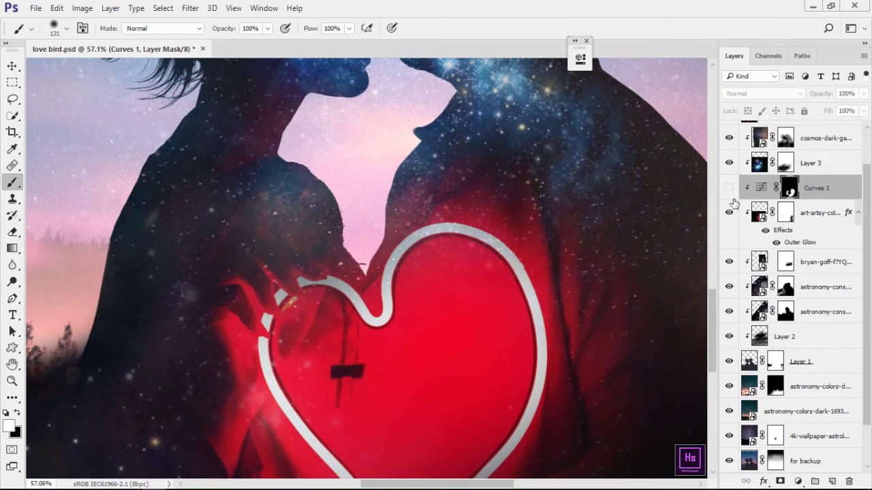
pyautogui.scroll(-2, 487, 318)
pyautogui.scroll(-1, 490, 311)
pyautogui.scroll(-1, 522, 288)
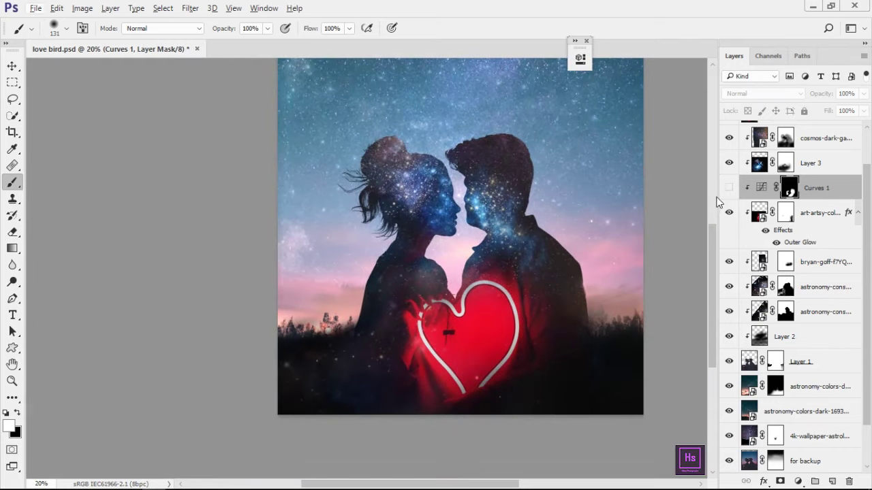
pyautogui.scroll(-2, 440, 309)
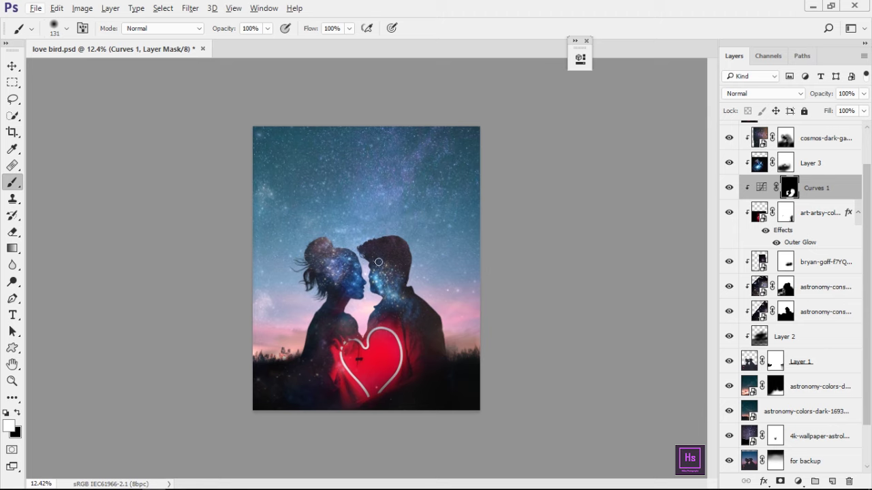
pyautogui.scroll(3, 378, 262)
pyautogui.scroll(1, 378, 263)
pyautogui.scroll(2, 379, 262)
pyautogui.moveTo(417, 266); pyautogui.dragTo(374, 200)
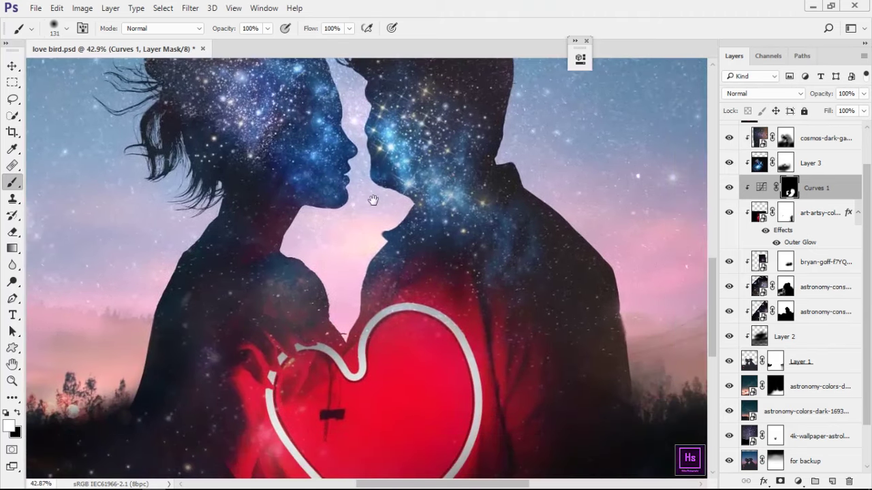
pyautogui.moveTo(411, 285); pyautogui.dragTo(415, 181)
pyautogui.moveTo(437, 340); pyautogui.dragTo(407, 235)
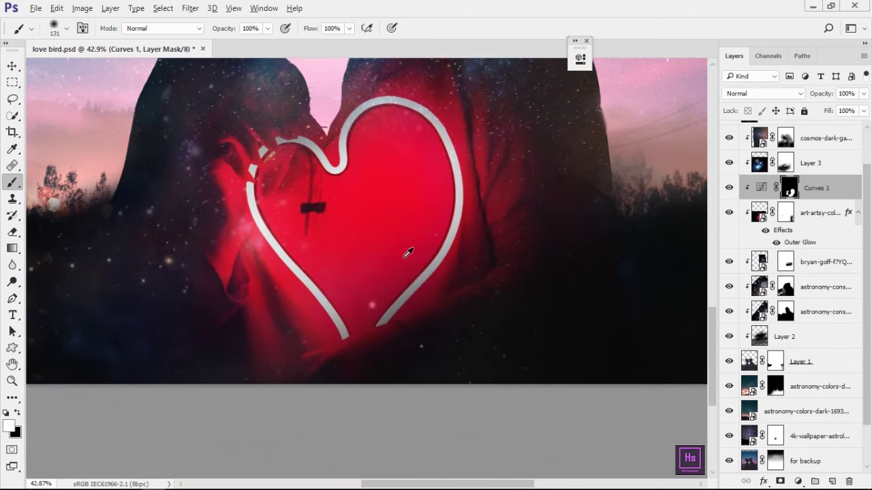
pyautogui.scroll(-2, 408, 253)
pyautogui.scroll(-1, 417, 302)
pyautogui.scroll(-1, 422, 300)
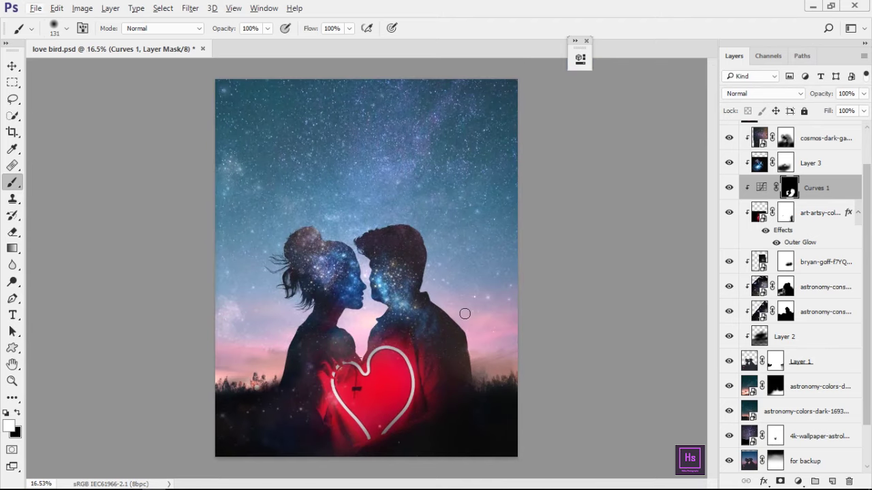
# Add a Hue/Saturation adjustment layer and move its settings aside.
pyautogui.click(798, 482)
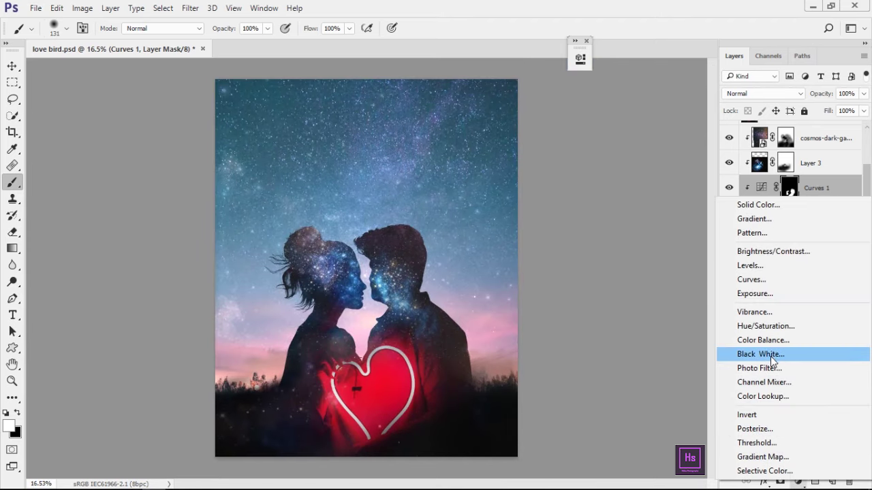
pyautogui.click(767, 327)
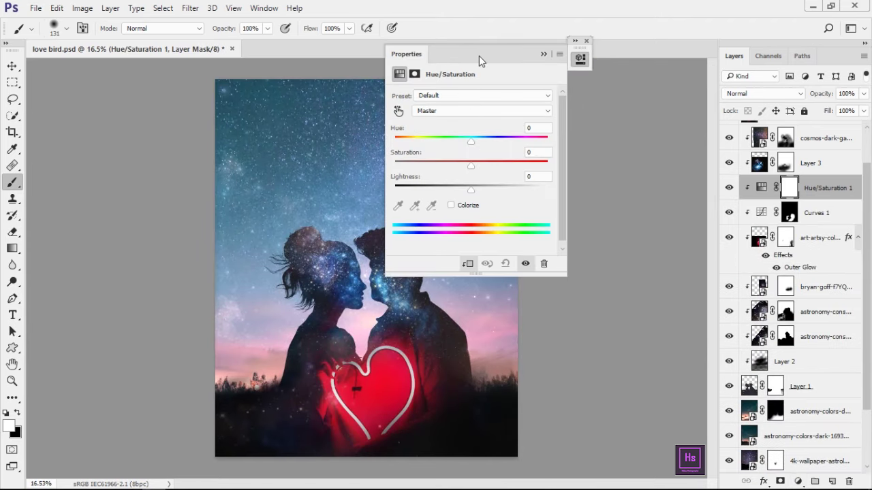
pyautogui.moveTo(479, 56); pyautogui.dragTo(625, 42)
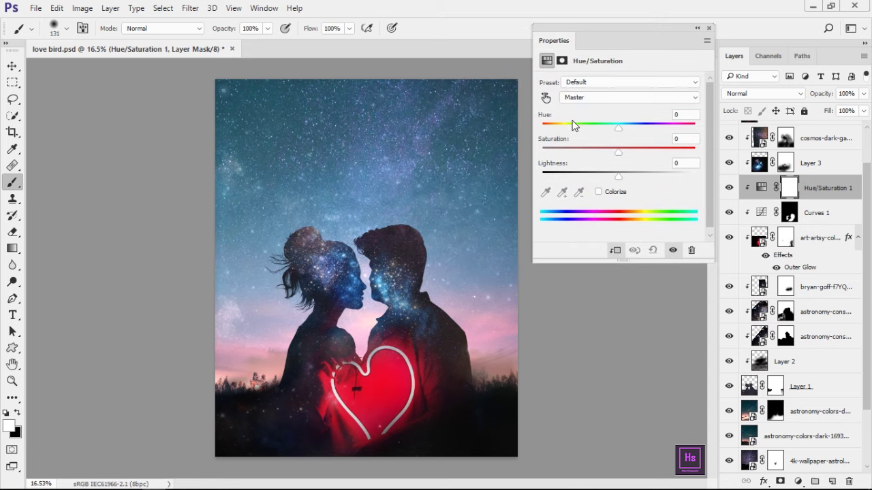
# Try blue, magenta and red hues on the heart glow, boost saturation, and enter 0.
pyautogui.moveTo(587, 128); pyautogui.dragTo(537, 131)
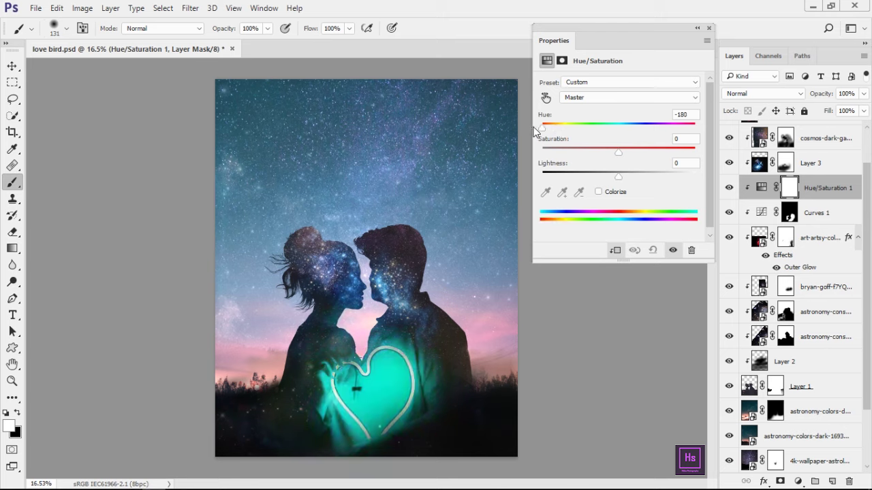
pyautogui.moveTo(542, 131)
pyautogui.mouseDown()
pyautogui.moveTo(698, 133)
pyautogui.moveTo(640, 139)
pyautogui.mouseUp()
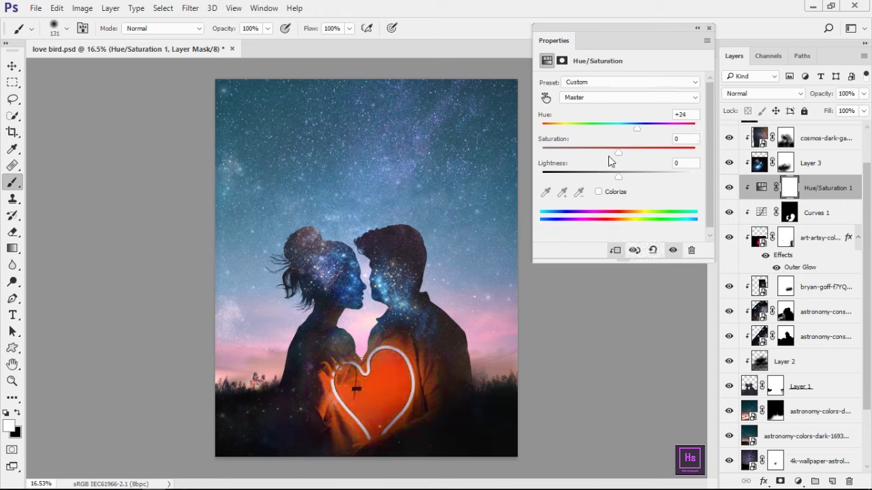
pyautogui.moveTo(637, 129)
pyautogui.mouseDown()
pyautogui.moveTo(612, 130)
pyautogui.moveTo(613, 153)
pyautogui.mouseUp()
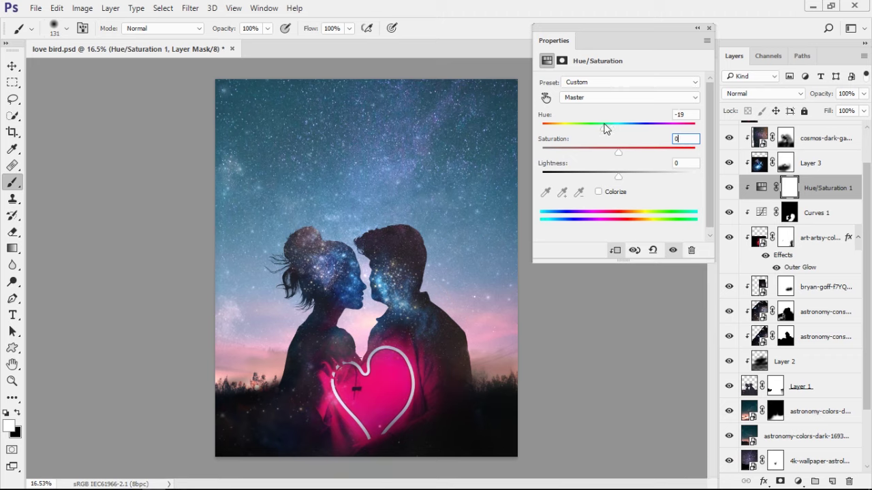
pyautogui.moveTo(603, 129); pyautogui.dragTo(616, 129)
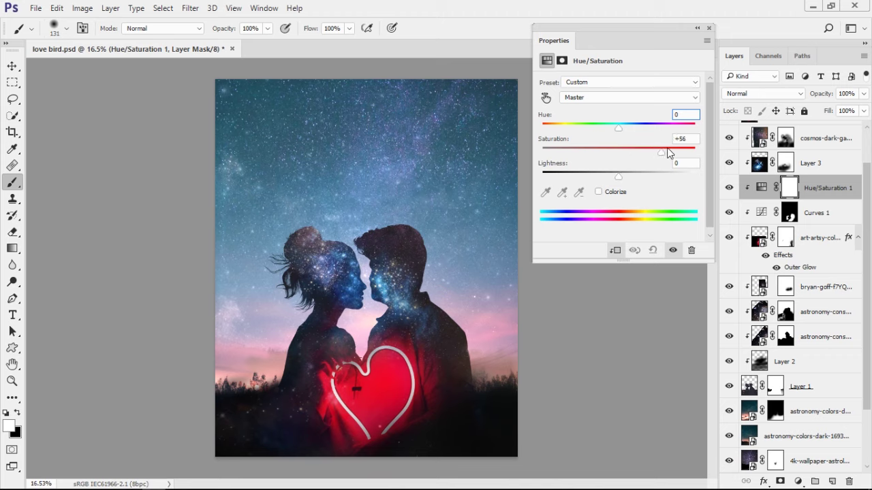
pyautogui.moveTo(669, 153)
pyautogui.mouseDown()
pyautogui.moveTo(511, 146)
pyautogui.moveTo(601, 157)
pyautogui.mouseUp()
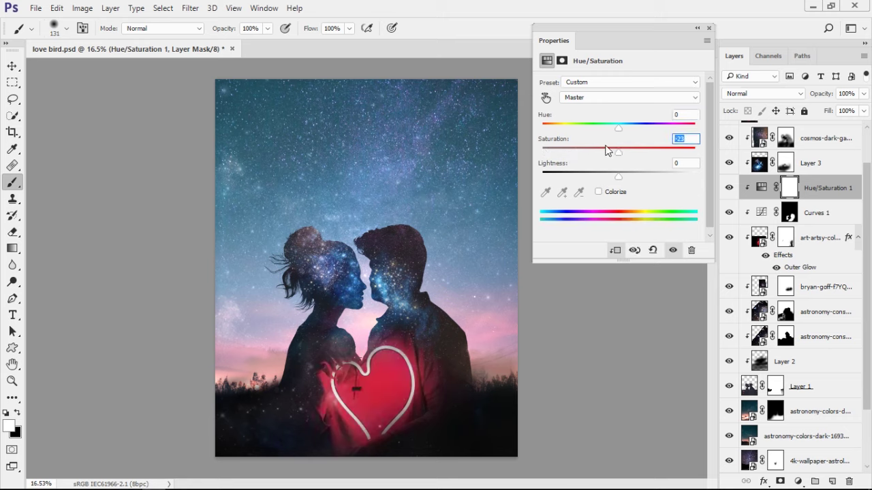
pyautogui.write('0')
pyautogui.click(697, 28)
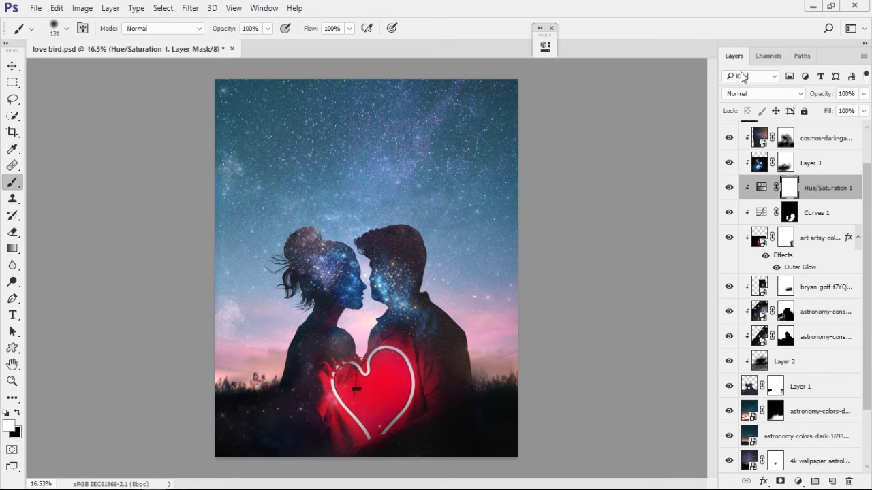
pyautogui.press('Delete')
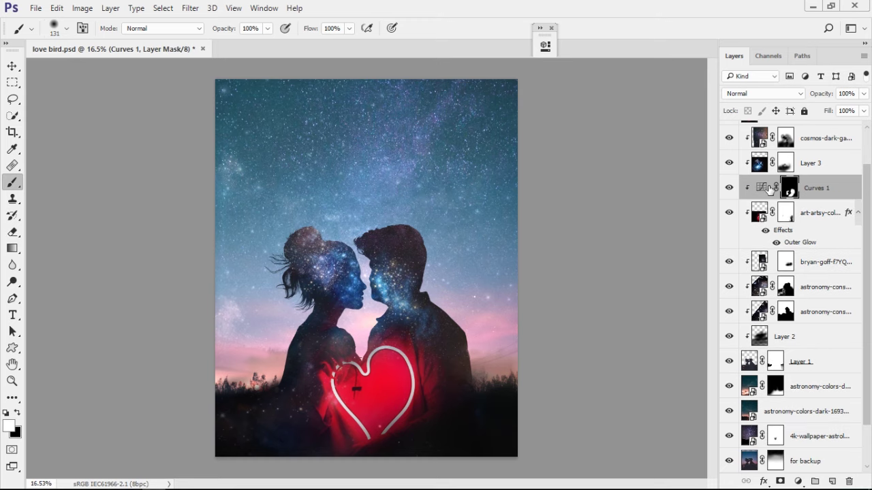
pyautogui.scroll(3, 427, 306)
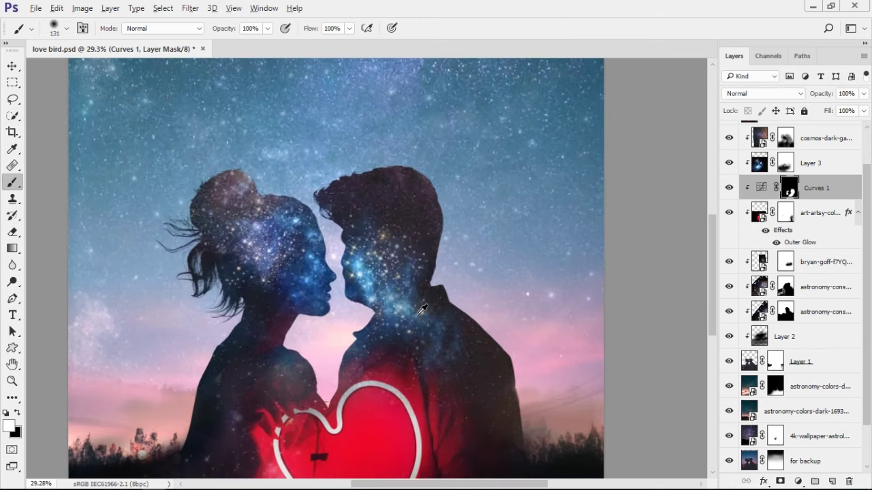
pyautogui.scroll(3, 427, 307)
pyautogui.scroll(1, 441, 287)
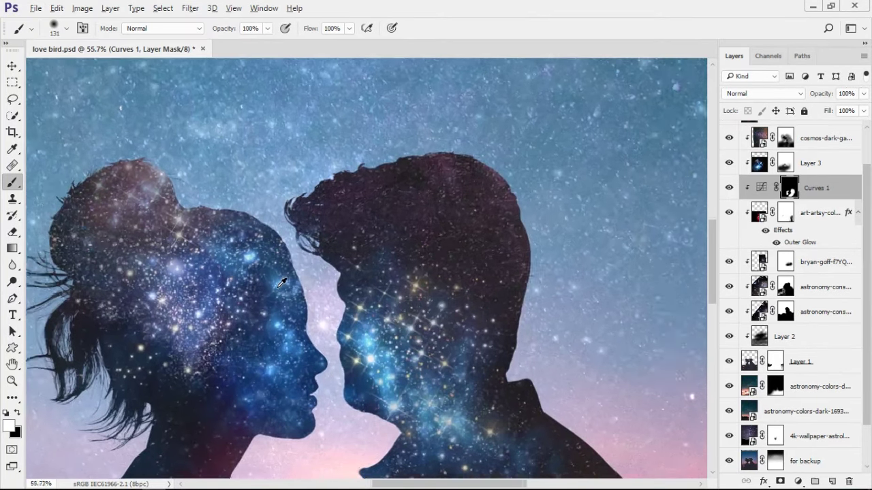
pyautogui.scroll(1, 408, 297)
pyautogui.scroll(-2, 380, 306)
pyautogui.scroll(-1, 398, 306)
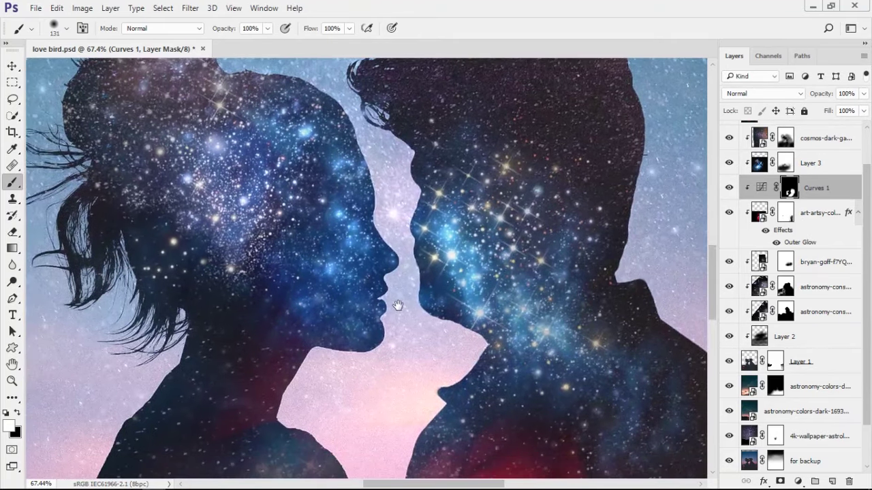
pyautogui.scroll(-1, 411, 327)
pyautogui.scroll(-2, 400, 222)
pyautogui.scroll(-5, 400, 221)
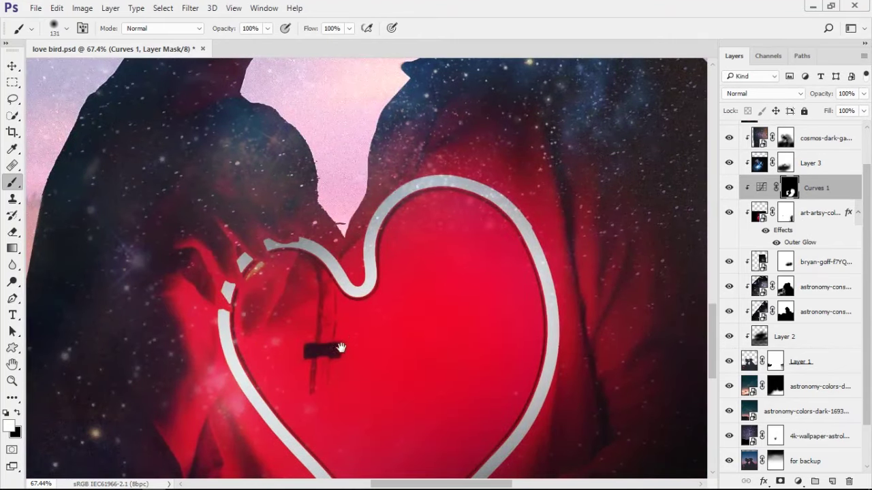
pyautogui.moveTo(331, 344); pyautogui.dragTo(376, 326)
pyautogui.scroll(-2, 382, 347)
pyautogui.scroll(-2, 399, 351)
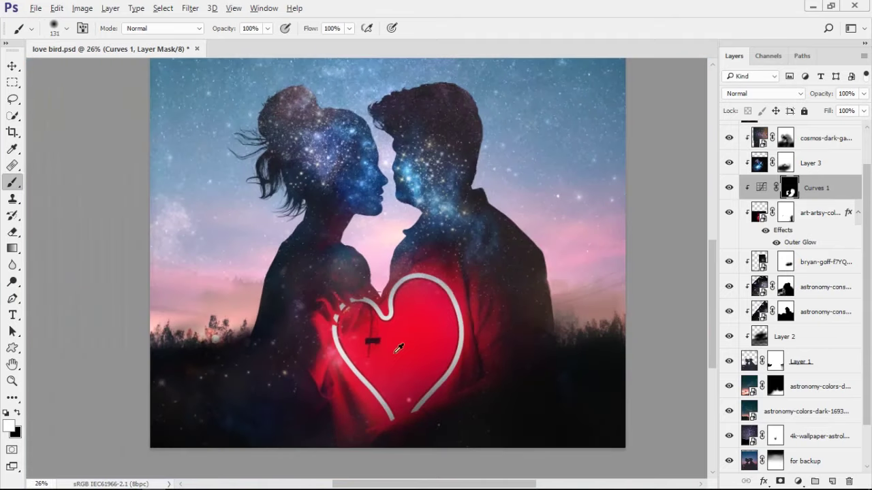
pyautogui.scroll(-2, 412, 355)
pyautogui.scroll(-1, 419, 380)
pyautogui.scroll(-1, 419, 380)
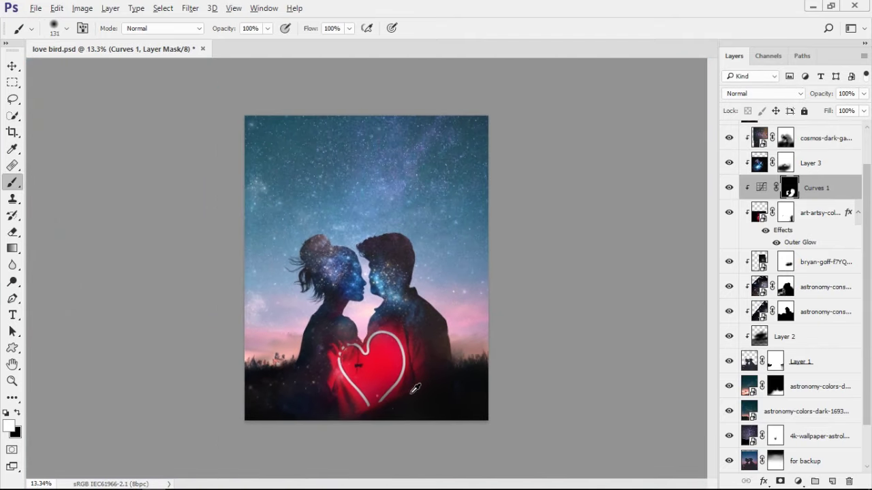
pyautogui.scroll(2, 415, 388)
pyautogui.scroll(3, 408, 383)
pyautogui.scroll(1, 382, 371)
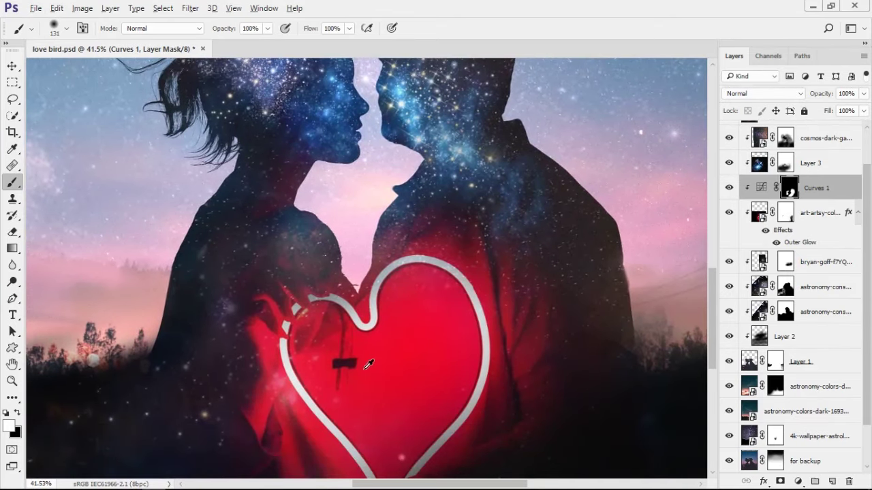
pyautogui.scroll(1, 368, 365)
pyautogui.scroll(1, 380, 361)
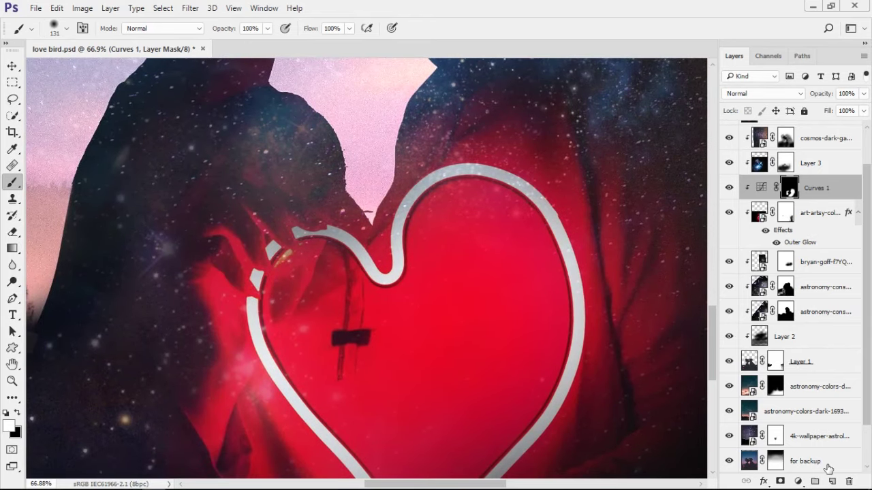
# Add a new empty Layer 6 above the top galaxy layer and center the heart.
pyautogui.scroll(2, 794, 156)
pyautogui.click(796, 156)
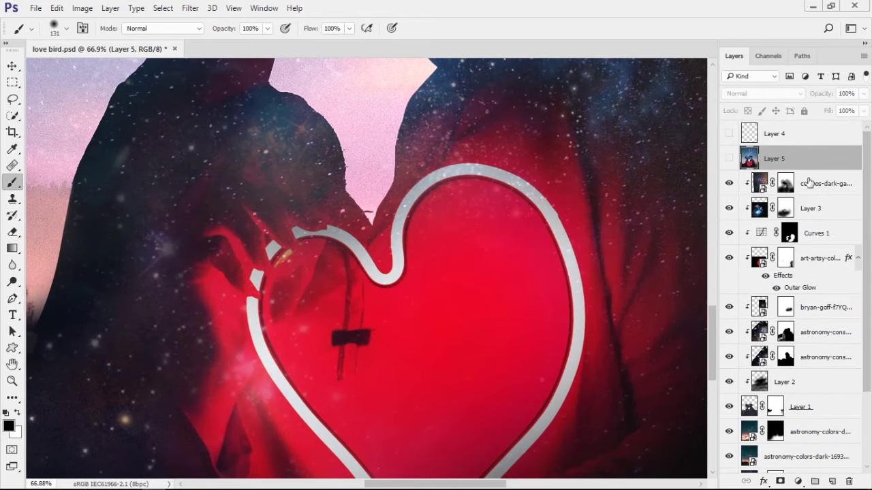
pyautogui.click(807, 184)
pyautogui.click(830, 482)
pyautogui.scroll(1, 529, 306)
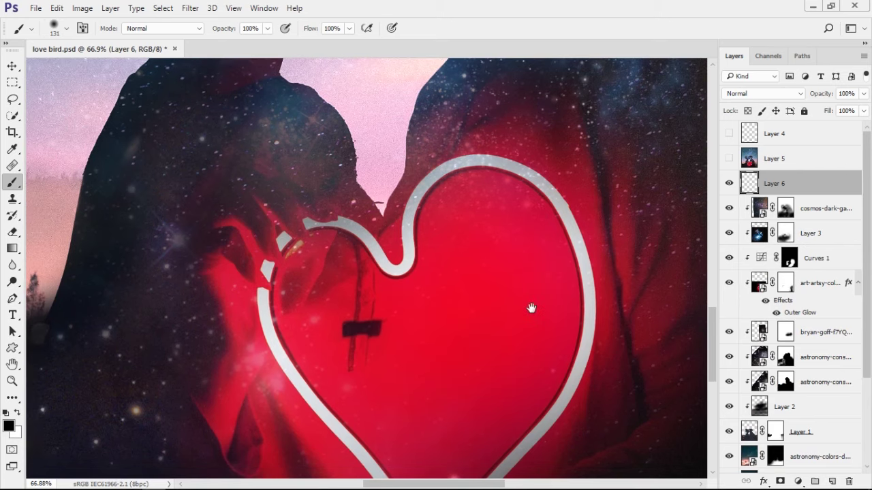
pyautogui.scroll(2, 421, 346)
pyautogui.moveTo(422, 320); pyautogui.dragTo(441, 323)
# Clone red over the dark line and black block with a 112 Clone Stamp, comparing before/after.
pyautogui.press('s')
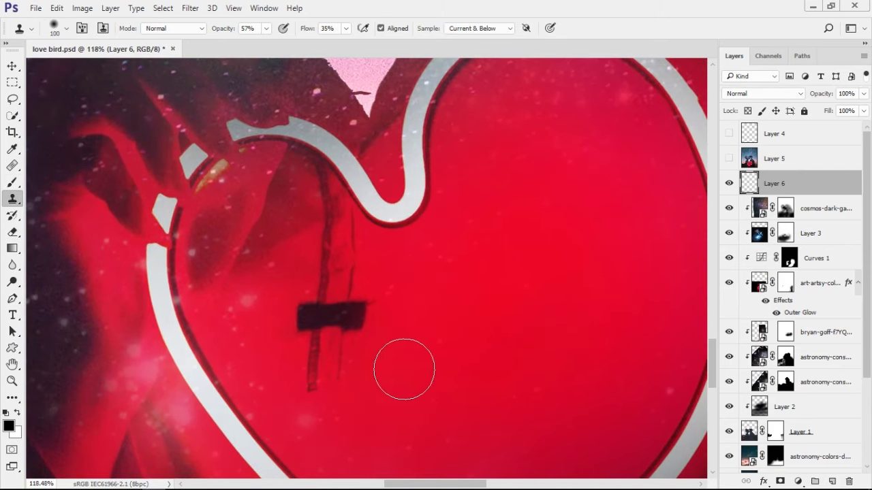
pyautogui.moveTo(400, 369); pyautogui.dragTo(416, 366)
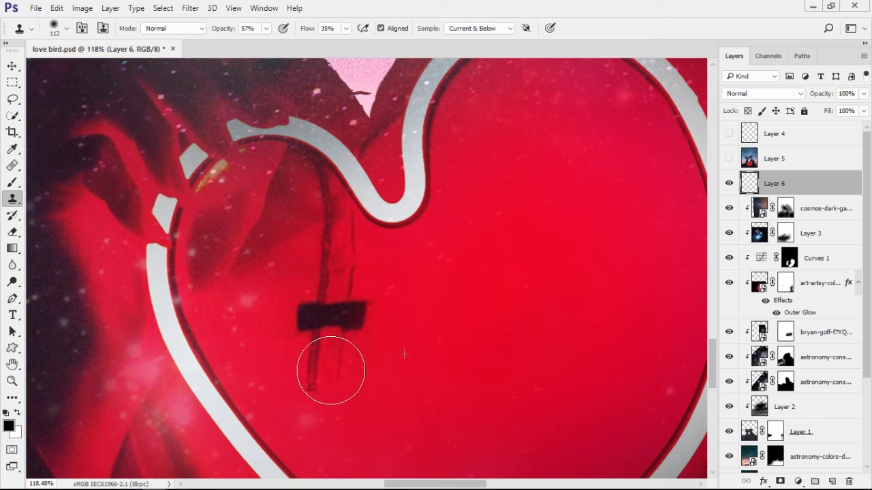
pyautogui.moveTo(331, 364)
pyautogui.mouseDown()
pyautogui.moveTo(303, 318)
pyautogui.moveTo(313, 302)
pyautogui.moveTo(325, 331)
pyautogui.moveTo(308, 354)
pyautogui.mouseUp()
pyautogui.moveTo(320, 402)
pyautogui.mouseDown()
pyautogui.moveTo(299, 360)
pyautogui.moveTo(301, 346)
pyautogui.mouseUp()
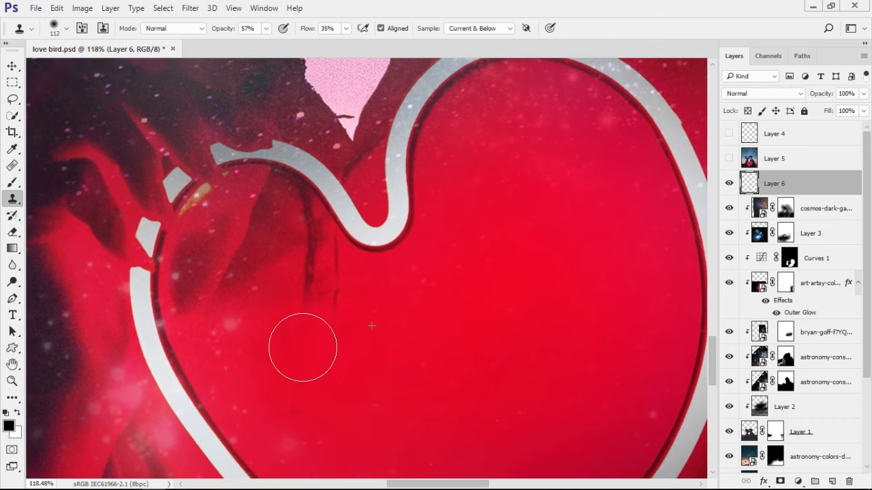
pyautogui.click(729, 183)
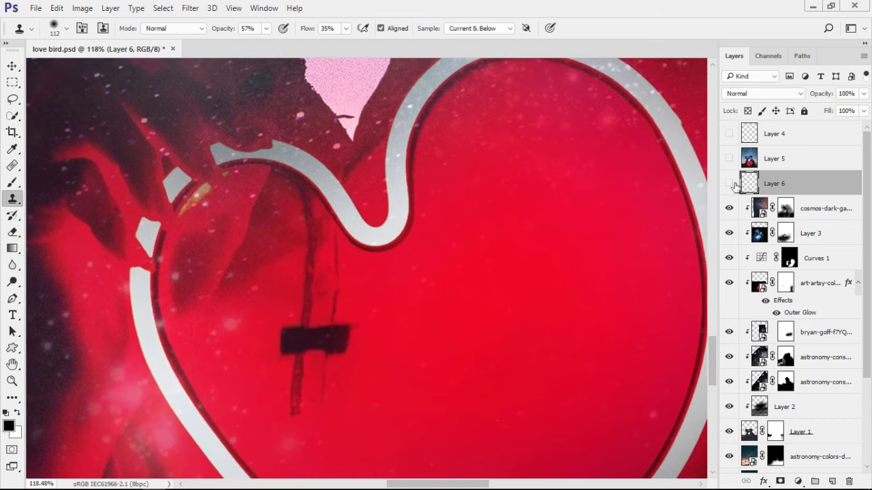
pyautogui.click(730, 183)
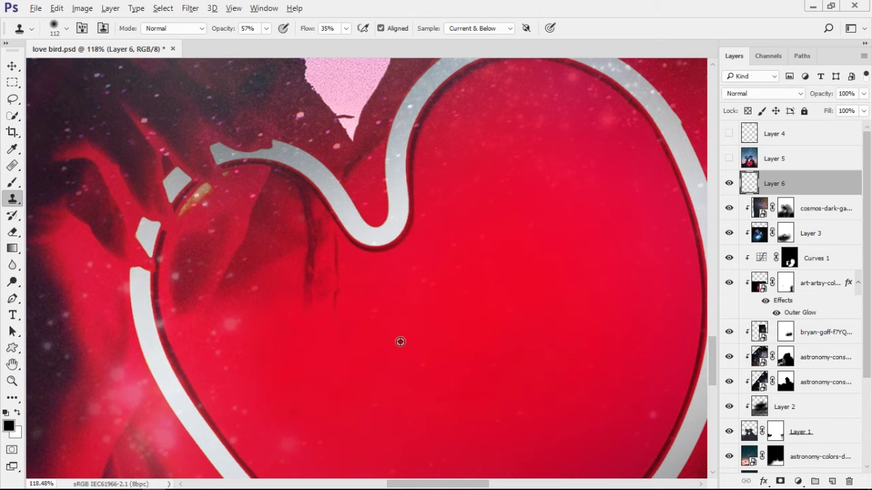
# Cover the dark vertical streak with red using a 60 clone brush, then shrink it to 28.
pyautogui.press('[')
pyautogui.press('[')
pyautogui.press('[')
pyautogui.moveTo(335, 292); pyautogui.dragTo(329, 278)
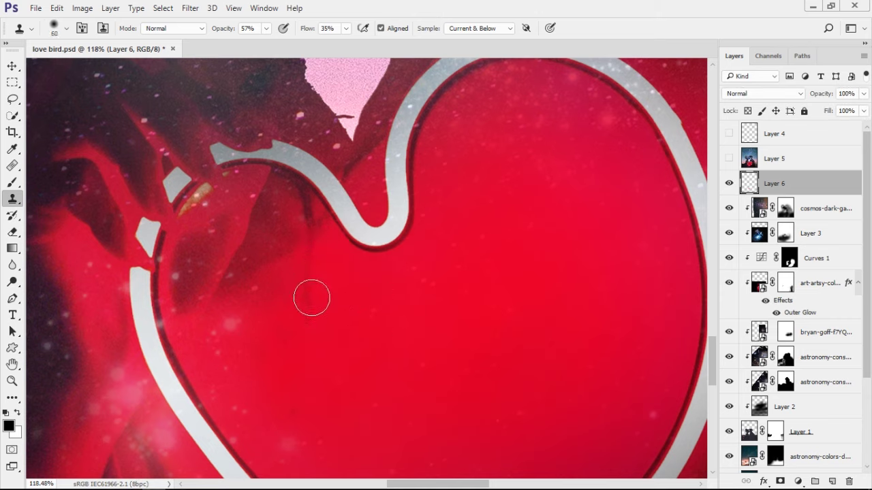
pyautogui.press('[')
pyautogui.press('[')
pyautogui.press('[')
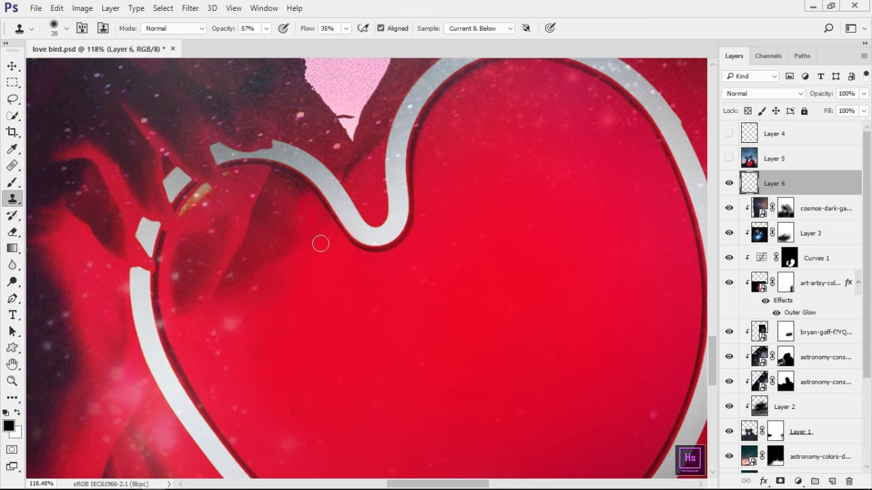
pyautogui.scroll(-3, 334, 276)
pyautogui.scroll(-2, 368, 310)
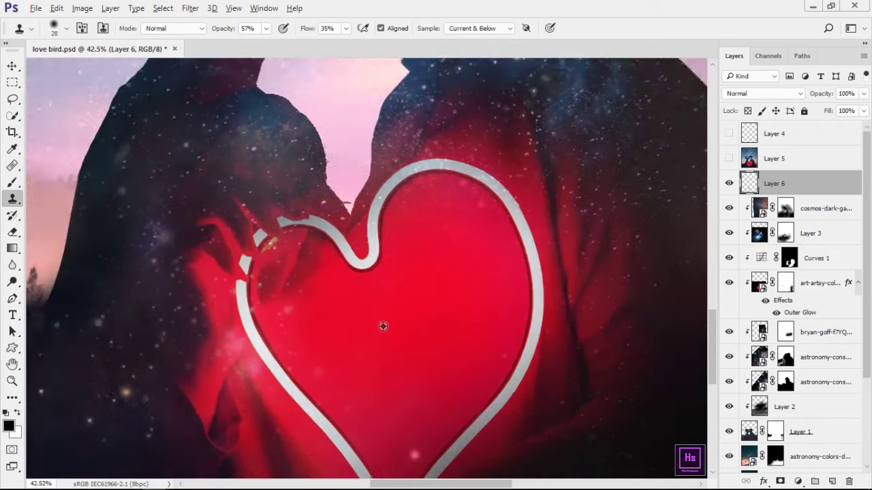
pyautogui.scroll(-2, 354, 306)
pyautogui.scroll(-2, 436, 341)
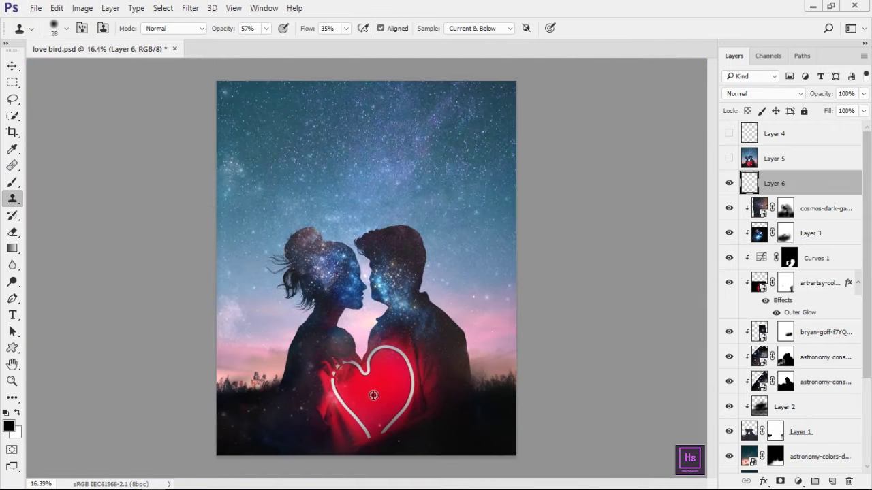
pyautogui.scroll(2, 374, 391)
pyautogui.scroll(1, 381, 382)
pyautogui.scroll(1, 388, 368)
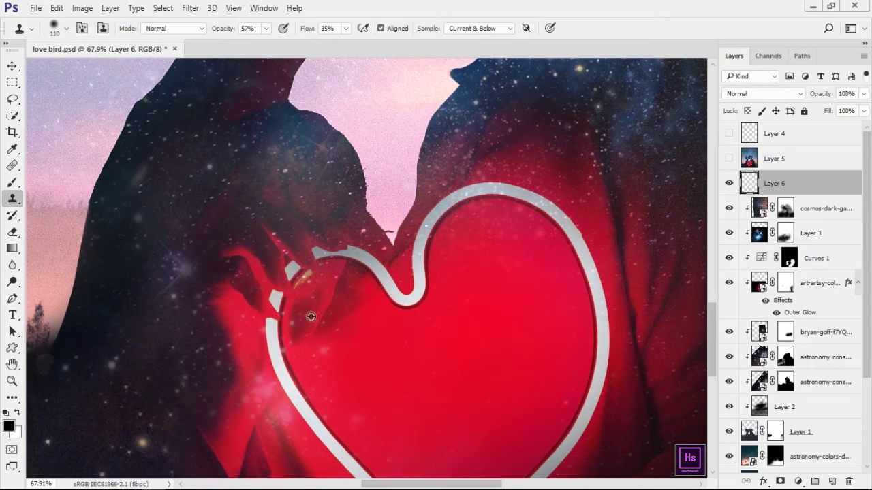
# Clone out a remaining dark mark with an 87 brush and inspect the heart.
pyautogui.press('[')
pyautogui.press('[')
pyautogui.moveTo(348, 311); pyautogui.dragTo(342, 321)
pyautogui.scroll(-3, 391, 352)
pyautogui.scroll(-3, 402, 358)
pyautogui.scroll(-2, 408, 359)
pyautogui.scroll(2, 410, 360)
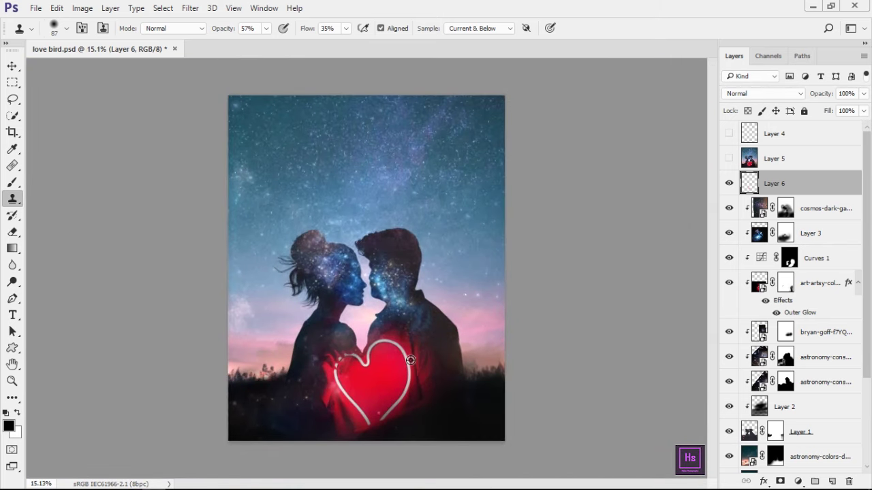
pyautogui.scroll(1, 411, 360)
pyautogui.scroll(-2, 412, 359)
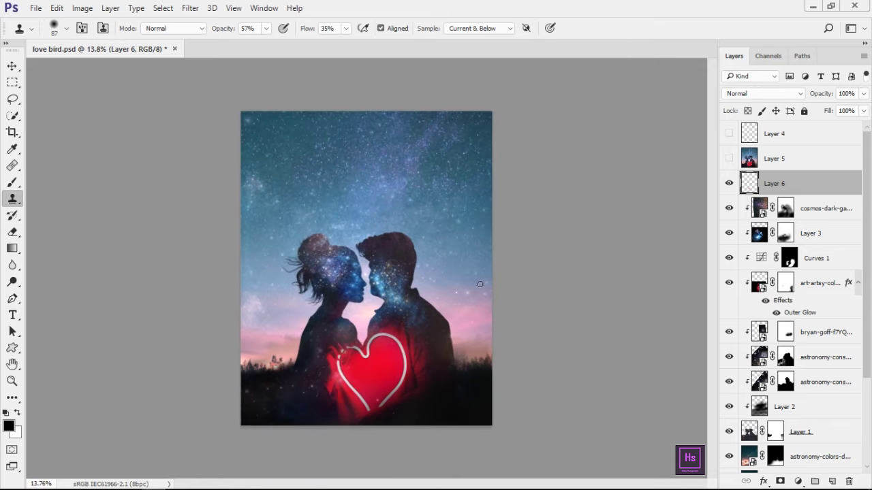
# Delete Layer 5, then make Layer 4 visible and merge it down into Layer 6.
pyautogui.click(806, 166)
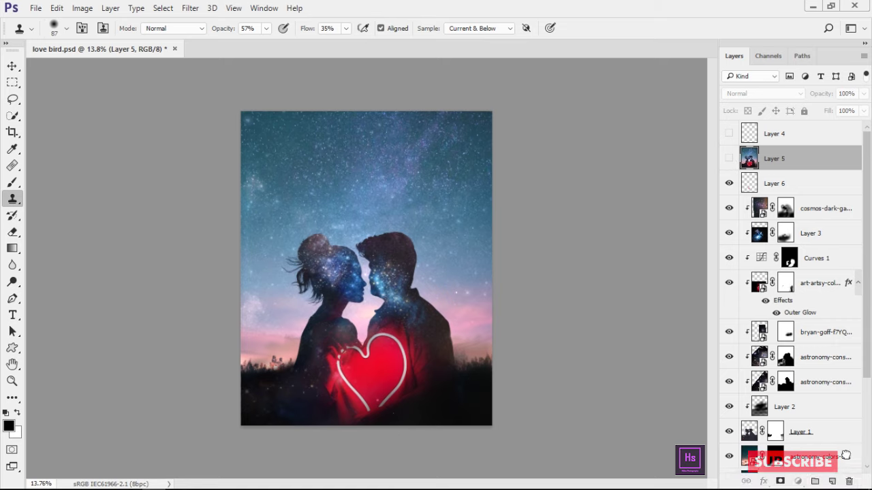
pyautogui.press('Delete')
pyautogui.moveTo(776, 134); pyautogui.dragTo(853, 480)
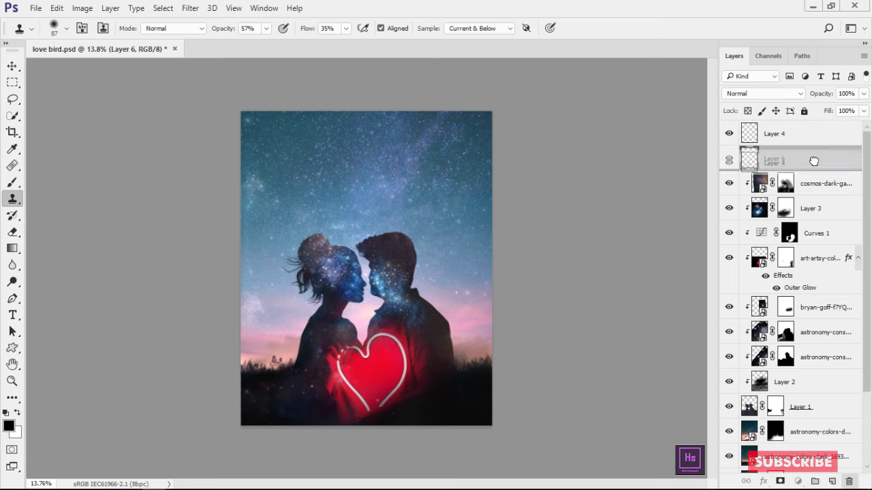
pyautogui.moveTo(853, 480); pyautogui.dragTo(780, 133)
pyautogui.click(730, 133)
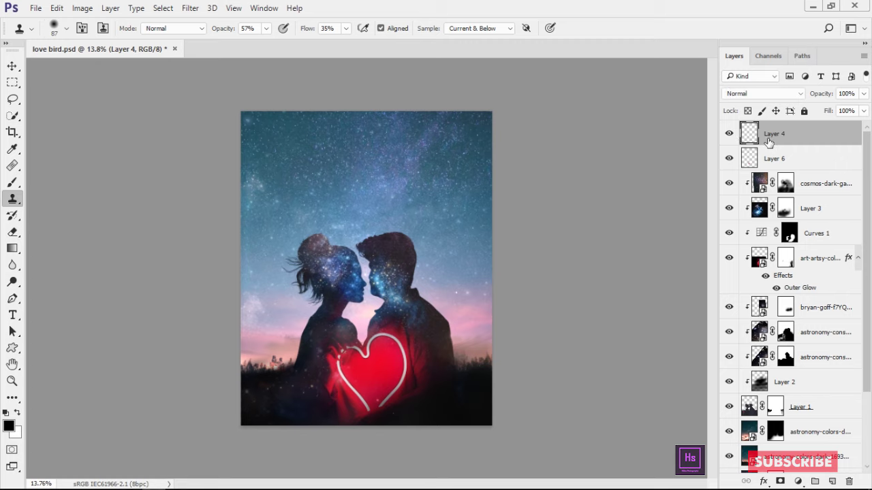
pyautogui.hotkey('ctrl', 'e')
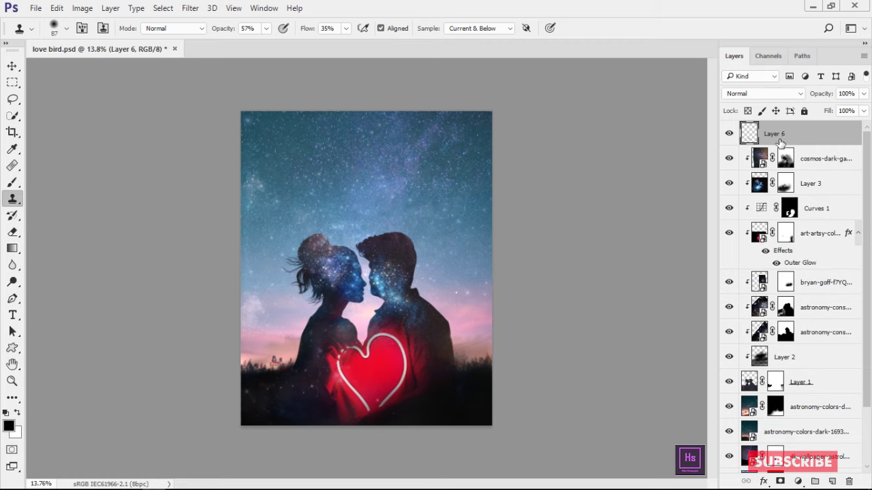
pyautogui.hotkey('ctrl', 'z')
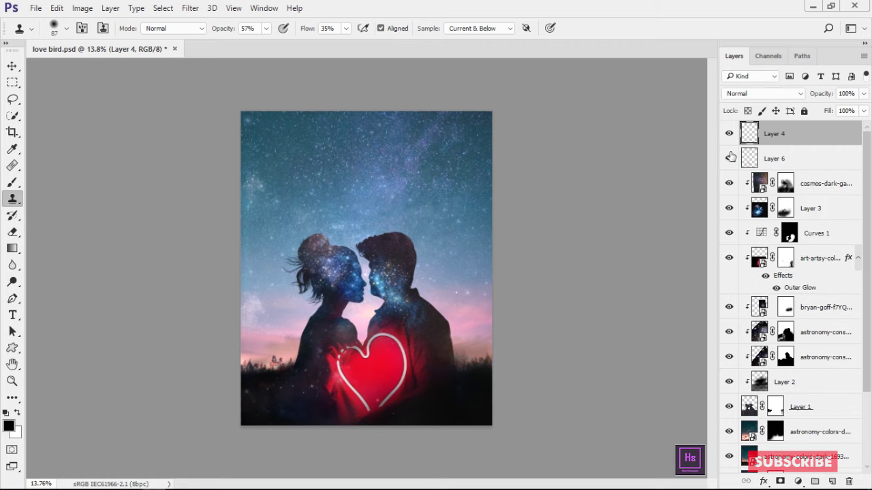
pyautogui.hotkey('ctrl', 'e')
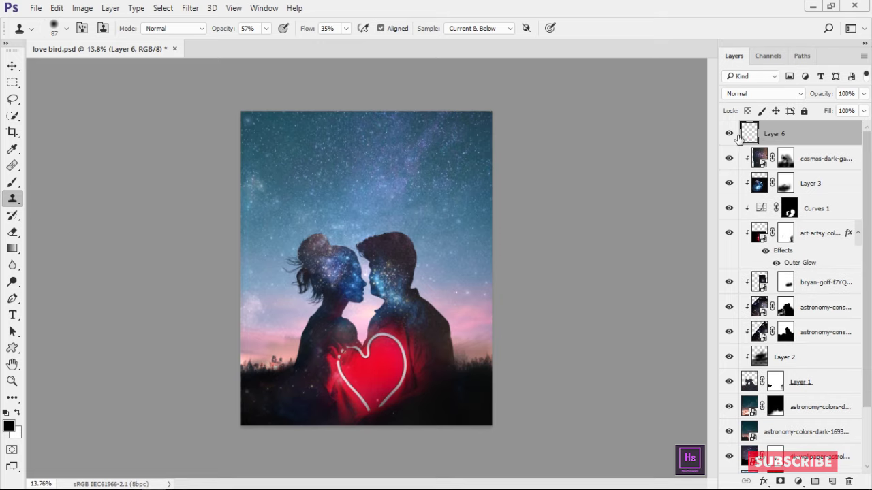